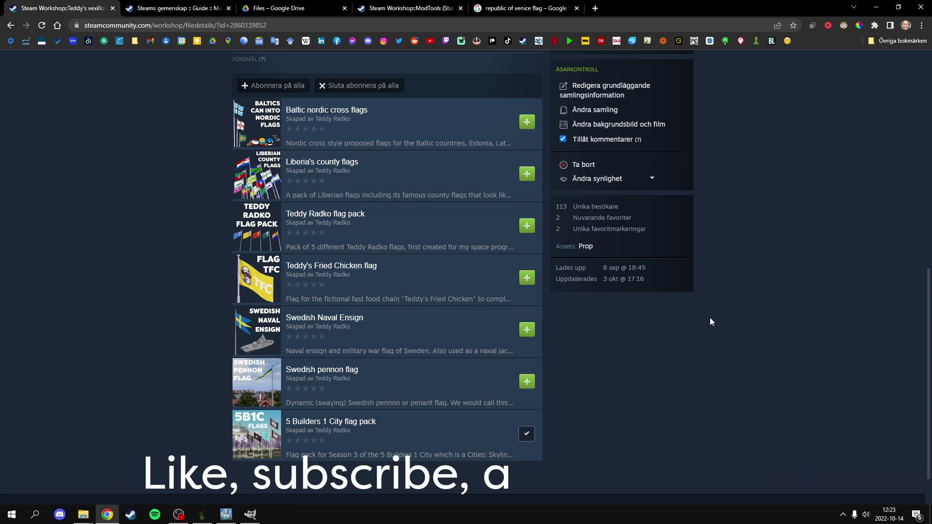
Open the Steam guide on making a waving flag for Cities: Skylines and read its list of requirements.
click(210, 10)
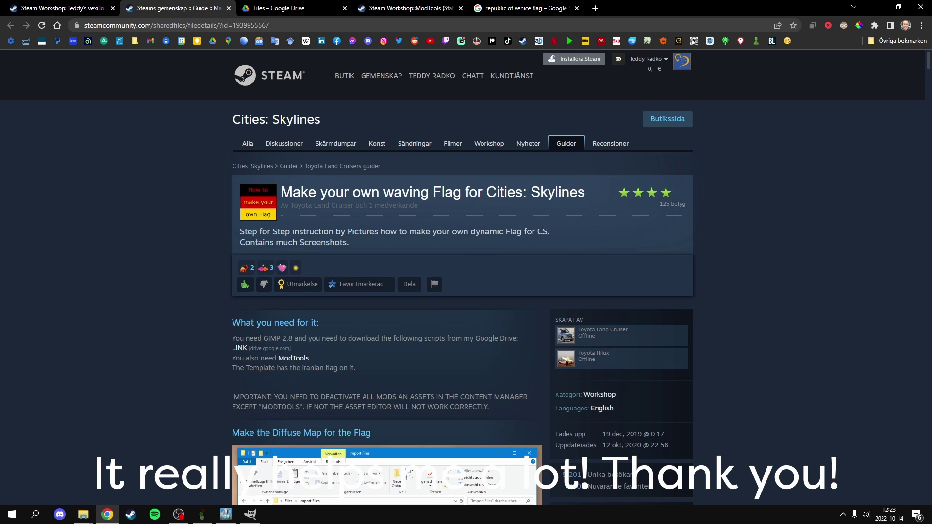
scroll(403, 240, down, 1)
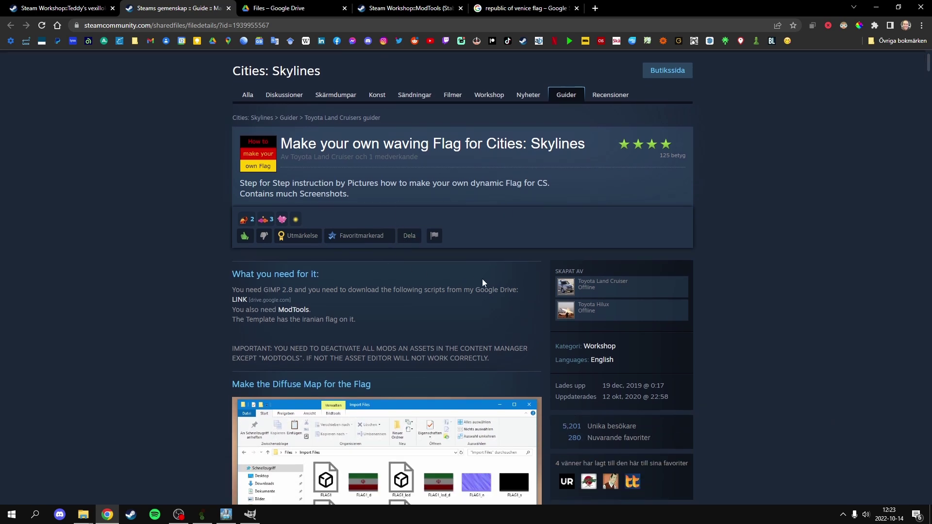
scroll(390, 152, down, 4)
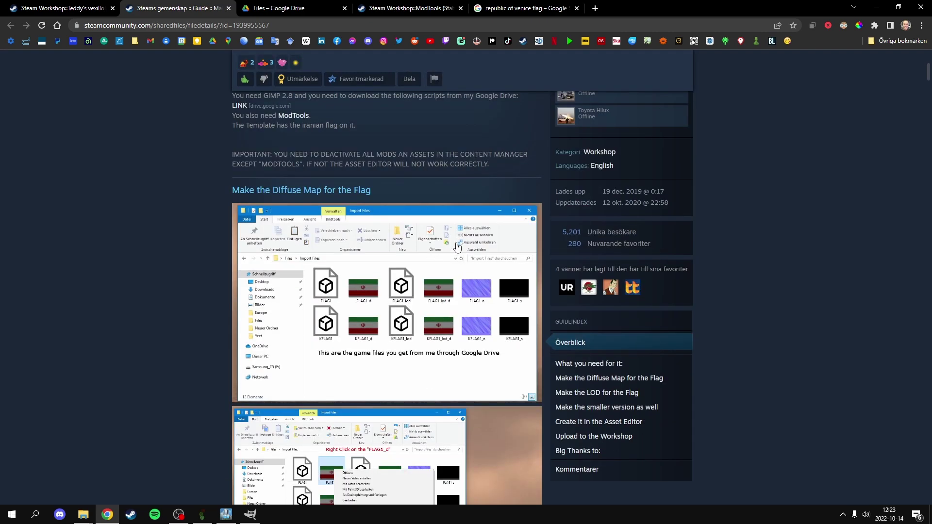
scroll(499, 185, up, 2)
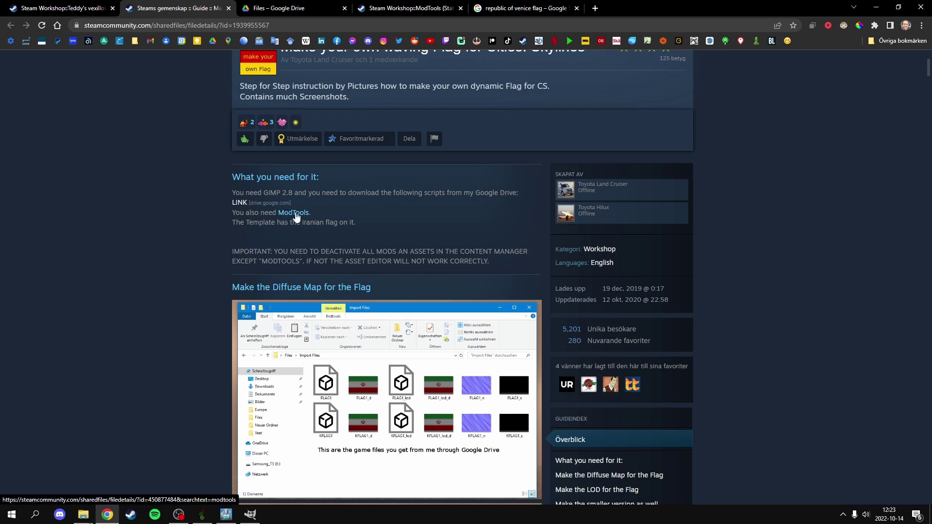
Review the ModTools (Stable) workshop page linked in the guide and close it to return to the guide.
middle_click(296, 216)
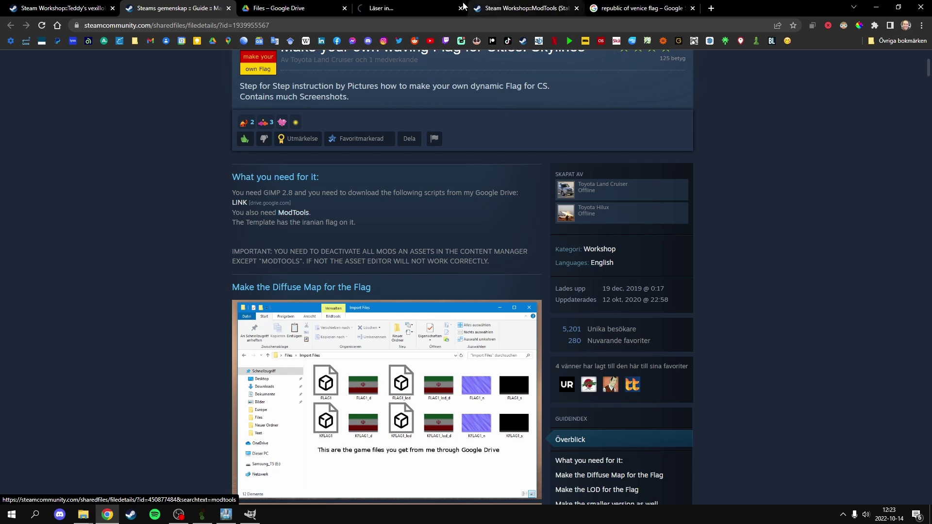
click(465, 6)
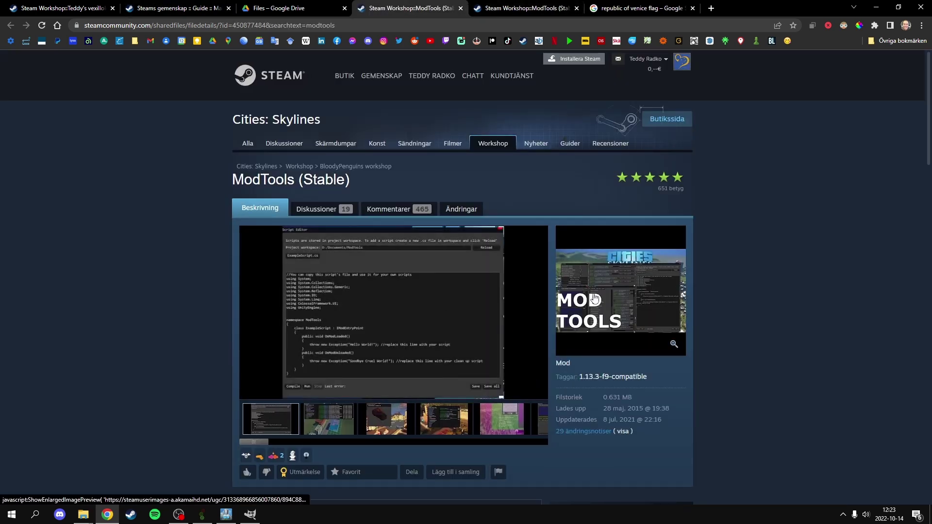
scroll(418, 320, down, 3)
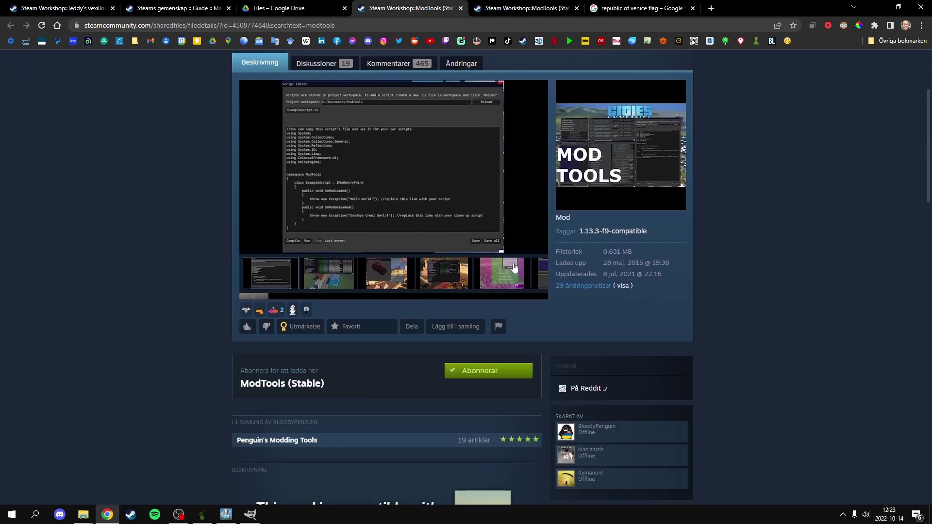
scroll(514, 267, up, 3)
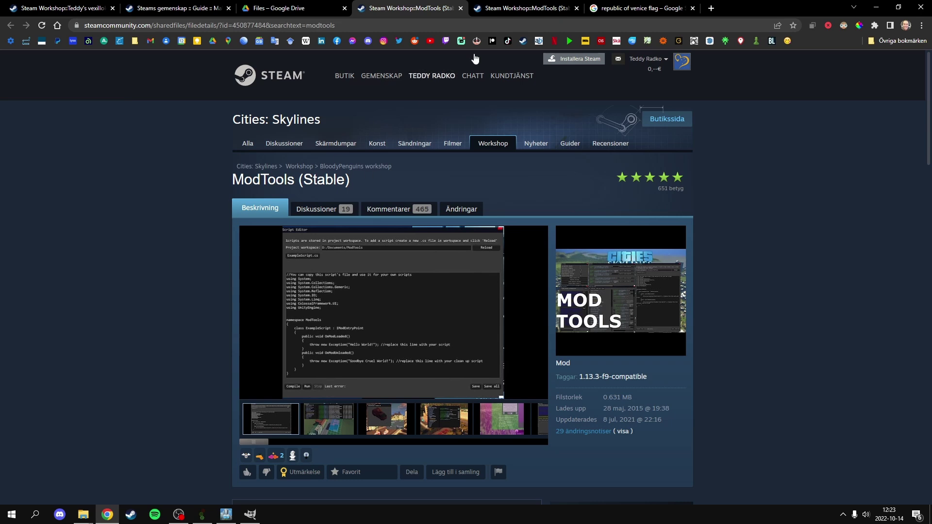
click(461, 9)
click(209, 9)
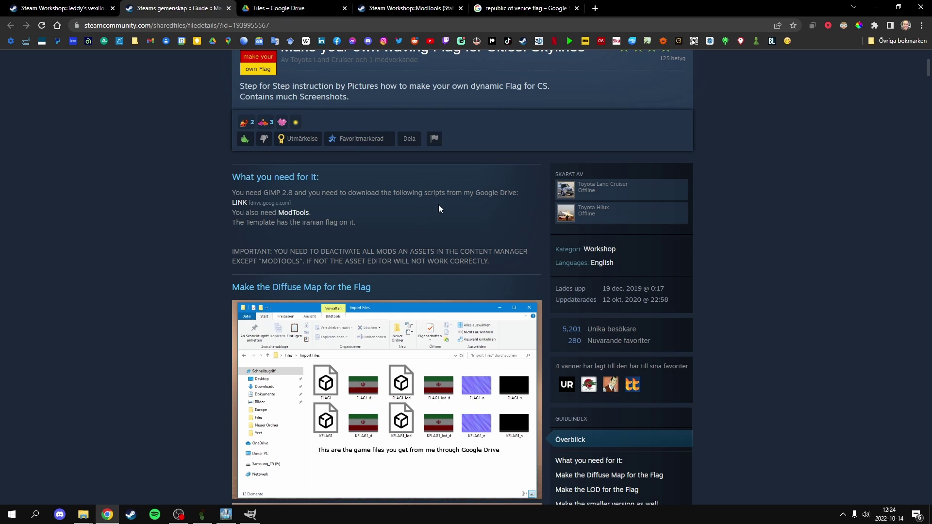
Look through the Scripts and Import Files folders in the shared Google Drive folder and return to the guide.
click(299, 8)
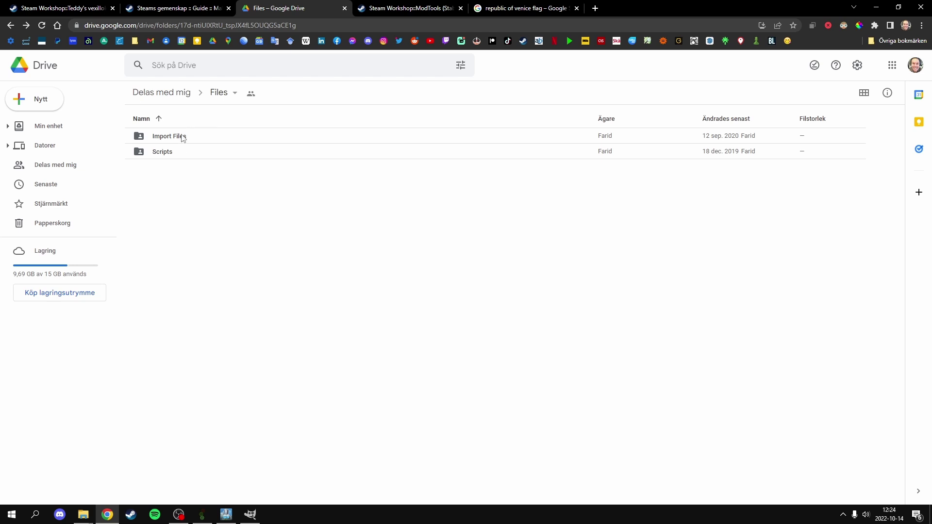
click(183, 138)
double_click(174, 154)
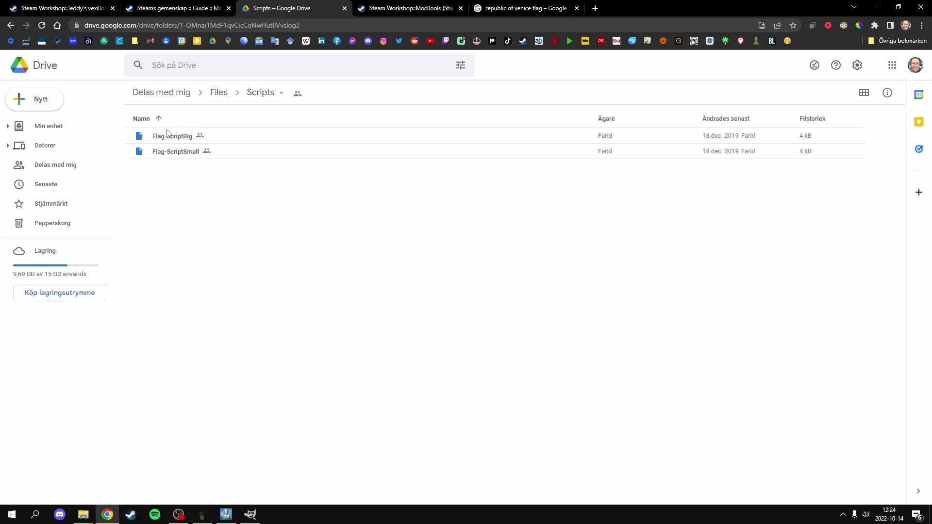
click(12, 26)
click(246, 138)
double_click(246, 138)
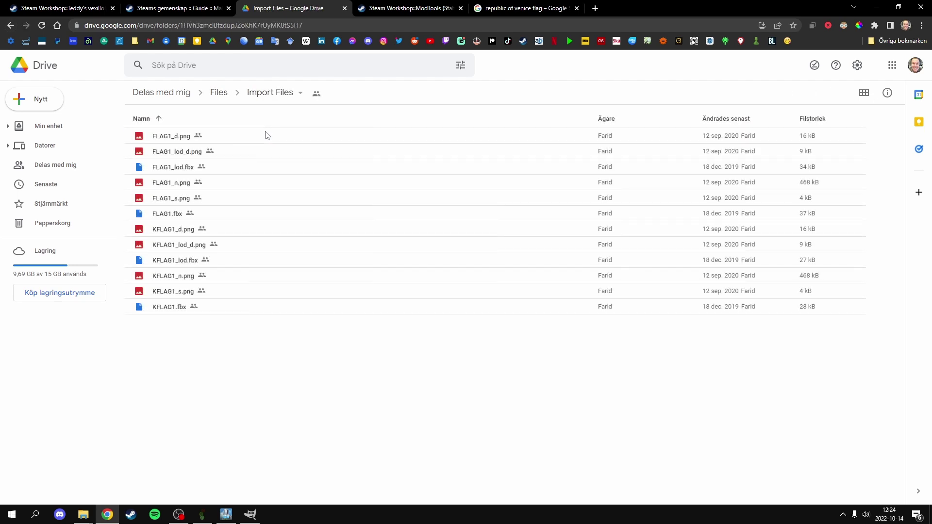
click(12, 26)
click(183, 8)
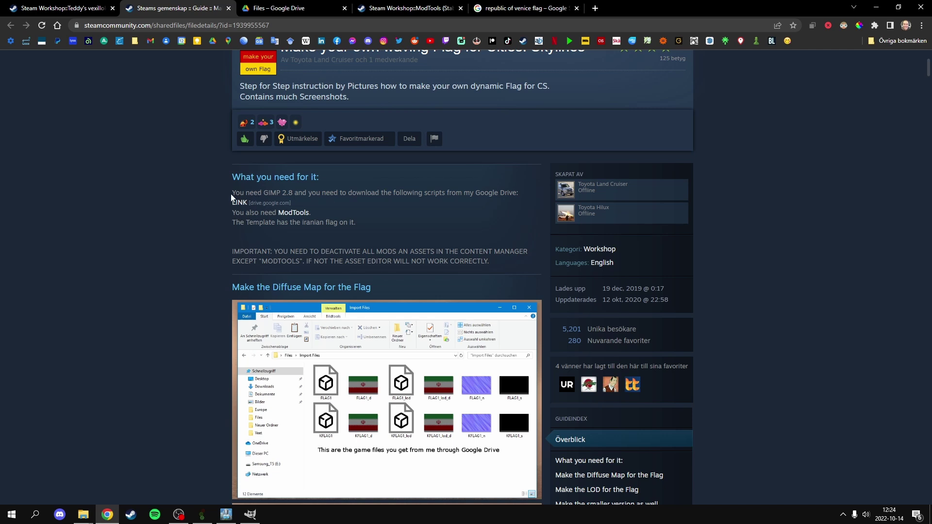
Check the guide's GIMP 2.8 requirement and its illustrated instructions for making the flag's diffuse map.
drag(261, 193, 290, 193)
click(322, 195)
scroll(468, 228, down, 6)
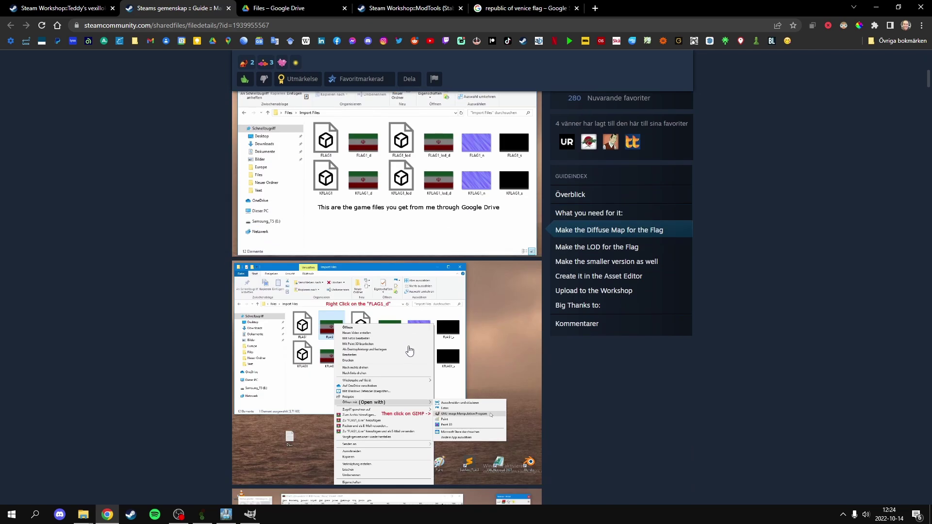
scroll(444, 318, down, 3)
scroll(446, 354, up, 13)
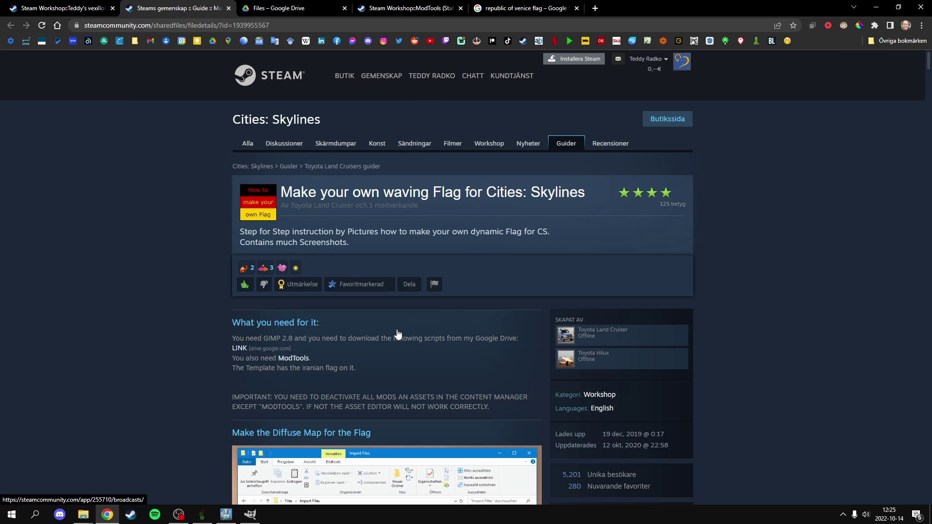
Switch to the FLAG TUTORIAL VIDEO folder in File Explorer, check its scripts folder and open its import files folder.
mouse_move(84, 515)
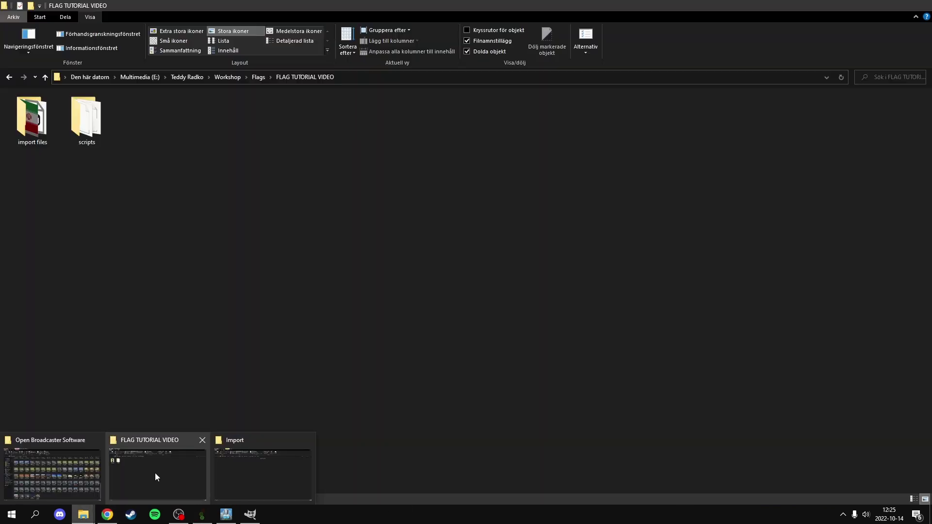
click(155, 473)
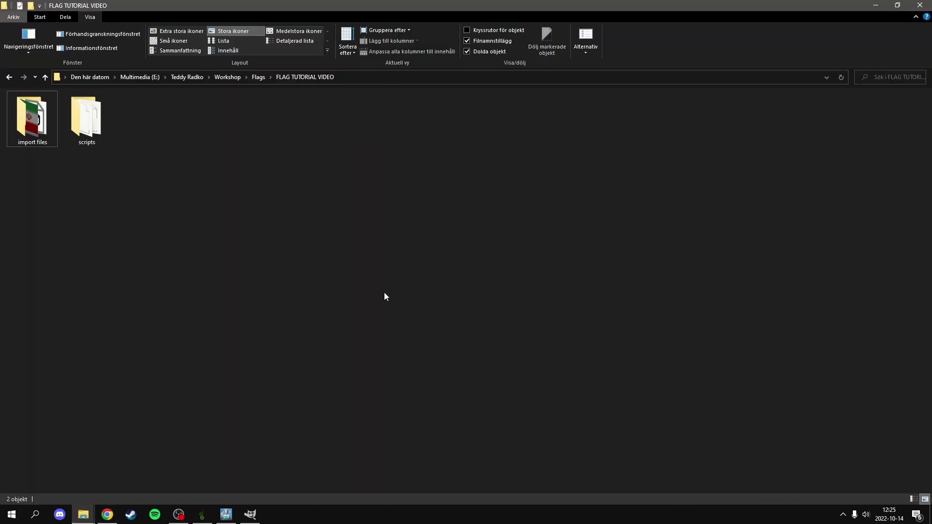
double_click(24, 130)
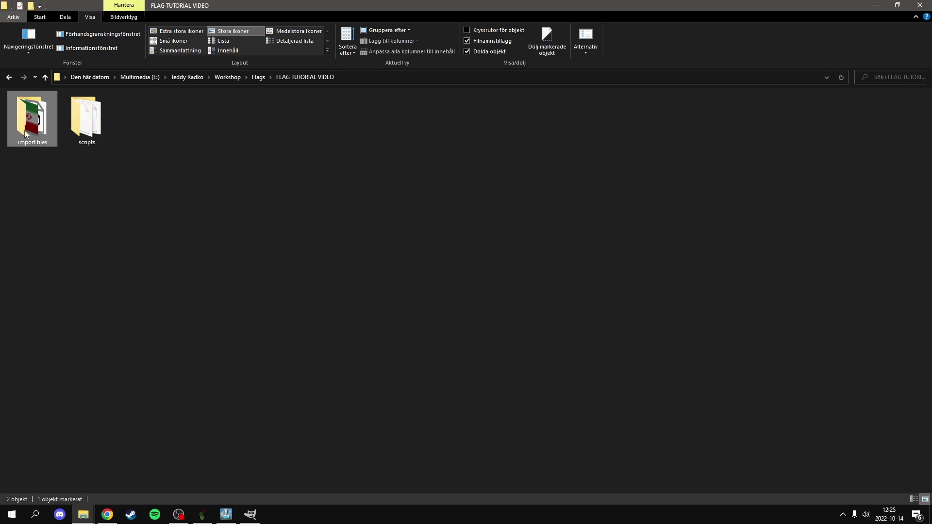
click(10, 77)
double_click(84, 134)
key(alt+Left)
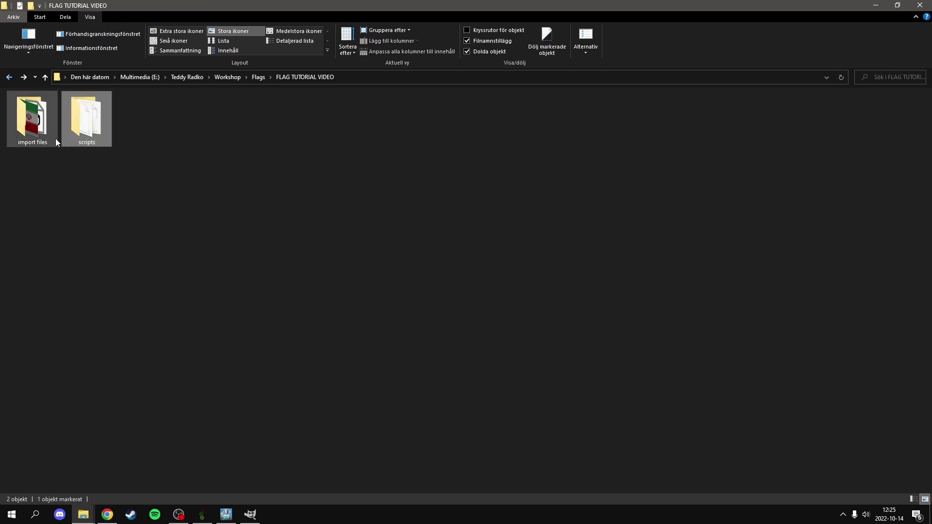
double_click(55, 139)
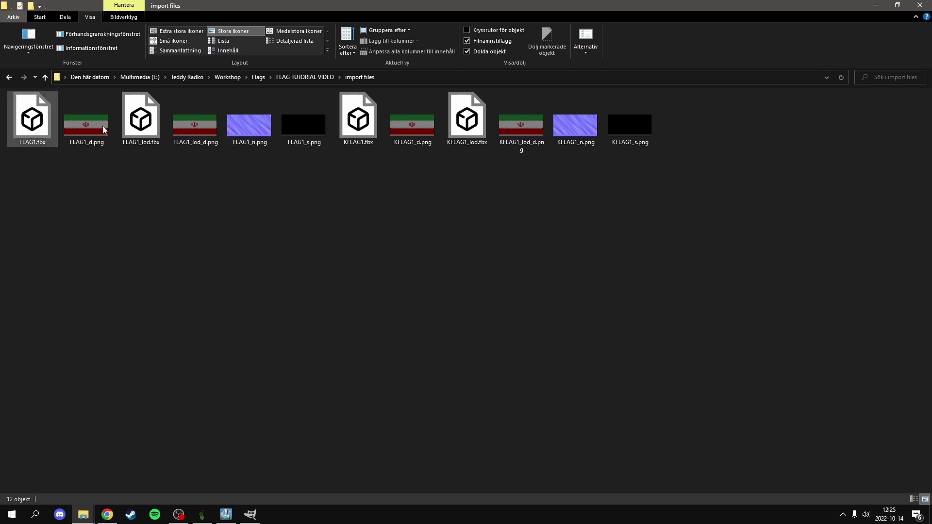
Compare the FLAG1 and KFLAG1 sets of model, LOD and texture files in the import files folder.
drag(23, 153, 313, 97)
drag(347, 160, 683, 225)
click(418, 129)
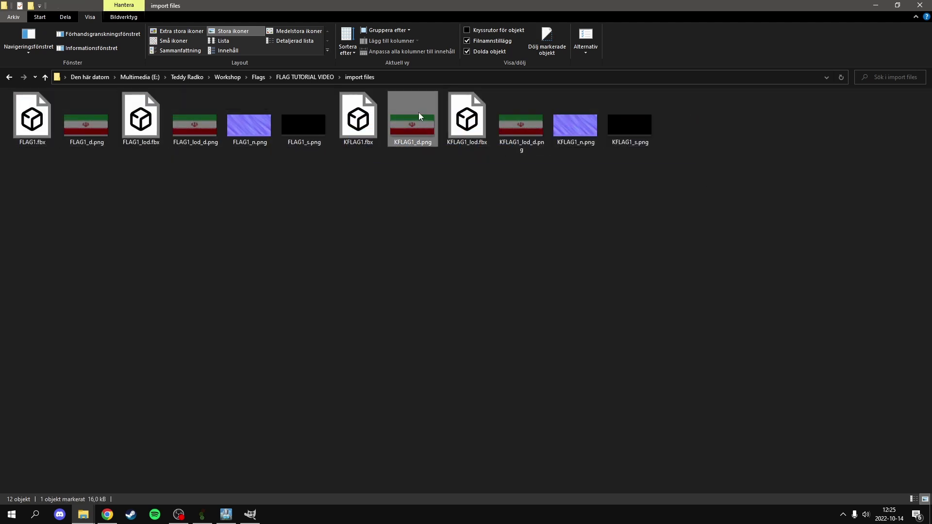
click(574, 131)
click(635, 127)
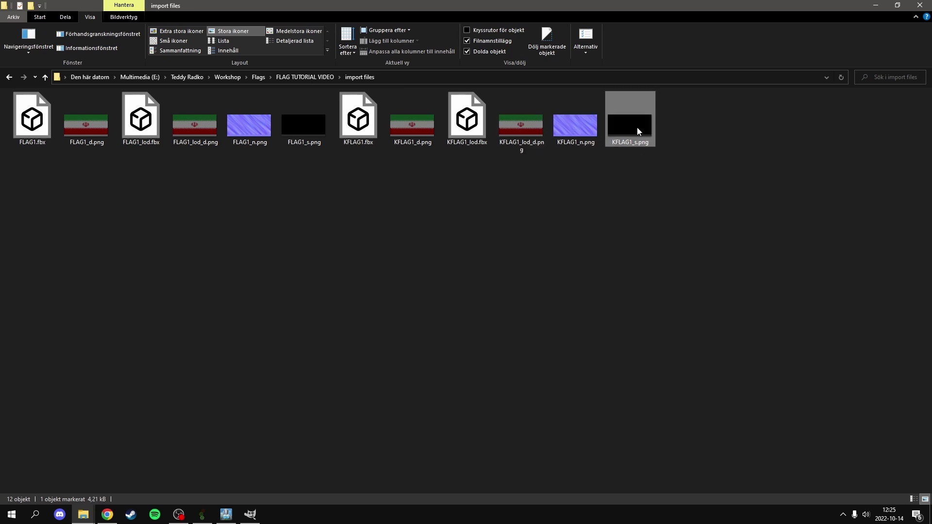
click(200, 130)
click(258, 131)
click(303, 130)
click(358, 116)
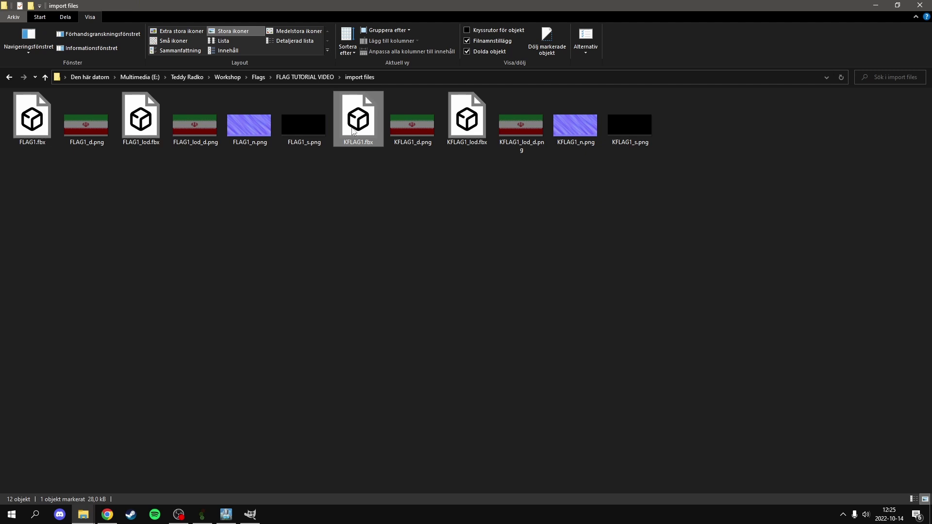
click(38, 115)
click(149, 118)
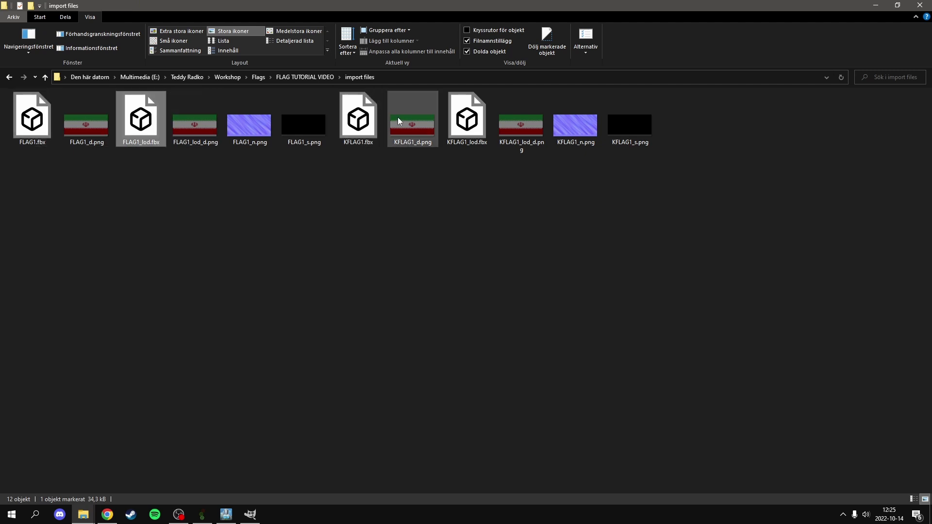
click(472, 119)
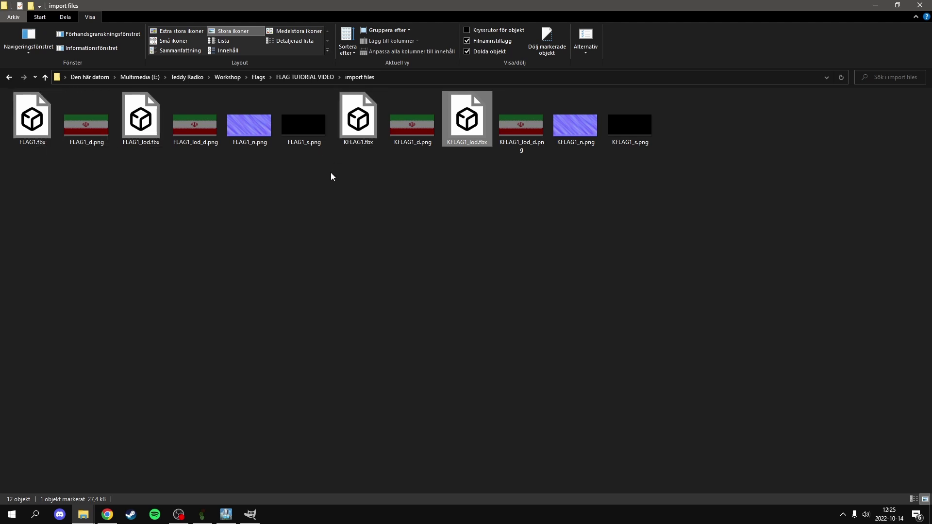
Delete all FLAG1 model and texture files from the import files folder, keeping only the KFLAG1 set.
drag(320, 178, 25, 93)
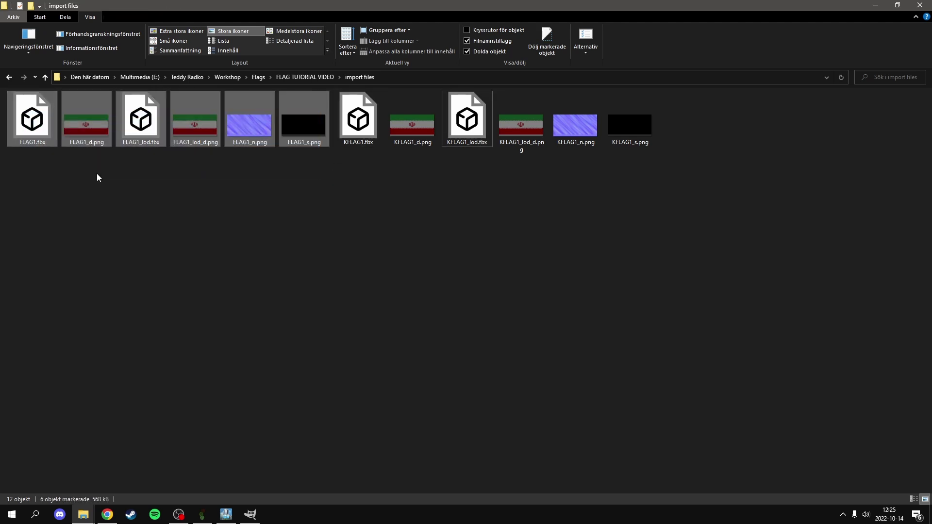
key(Delete)
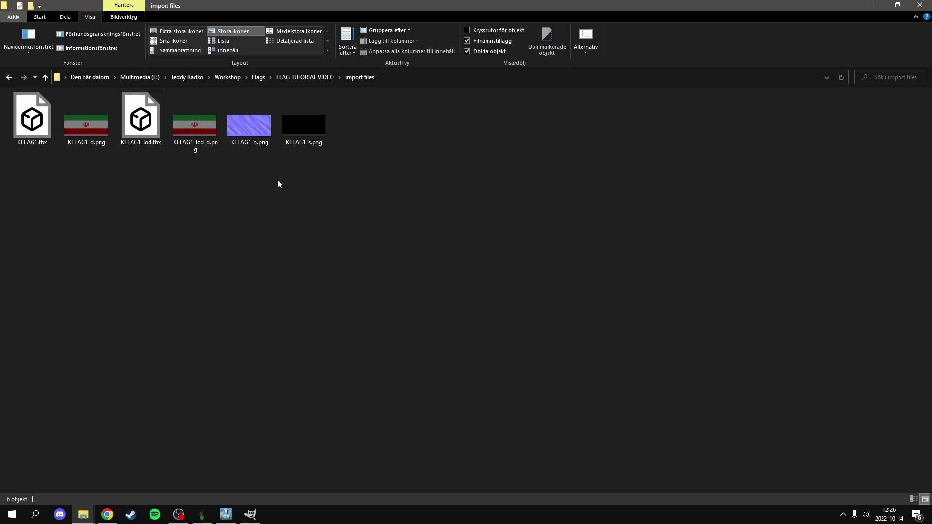
drag(366, 192, 58, 109)
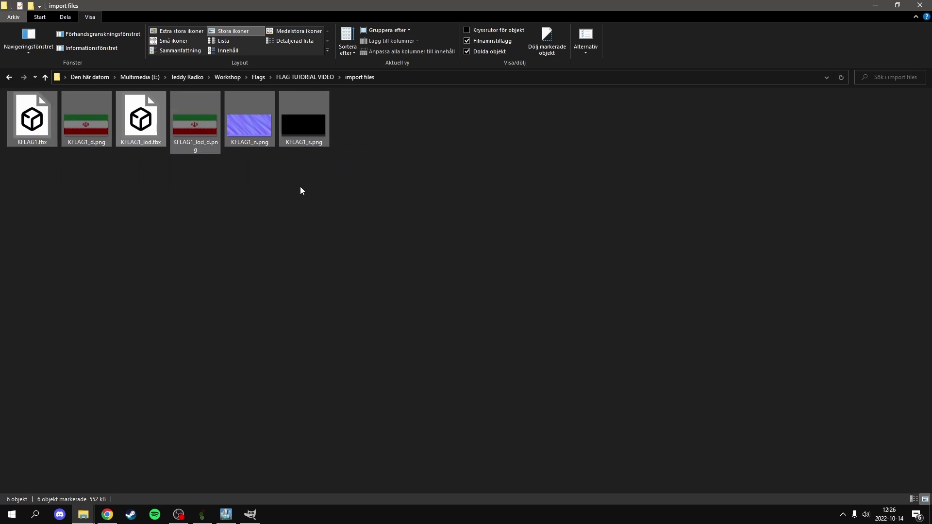
click(332, 235)
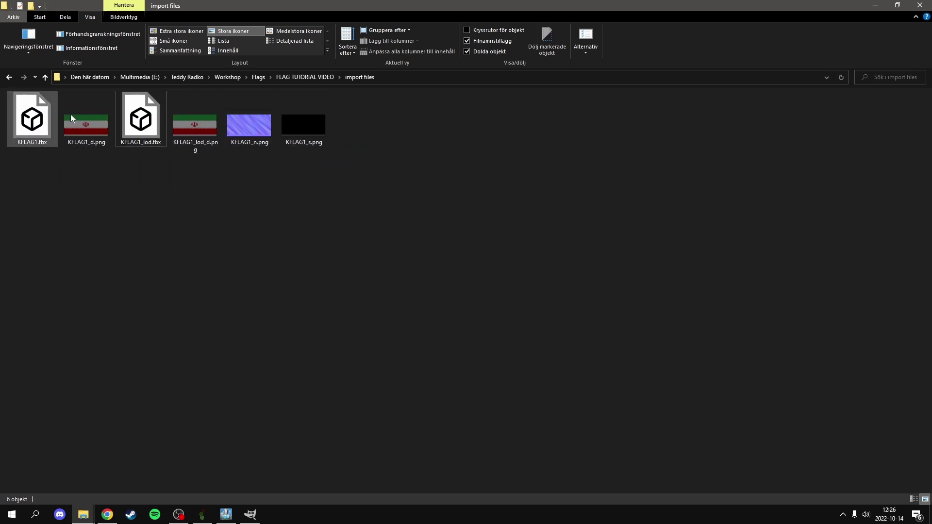
Open the KFLAG1_d.png diffuse texture in GIMP for editing.
click(98, 130)
right_click(85, 118)
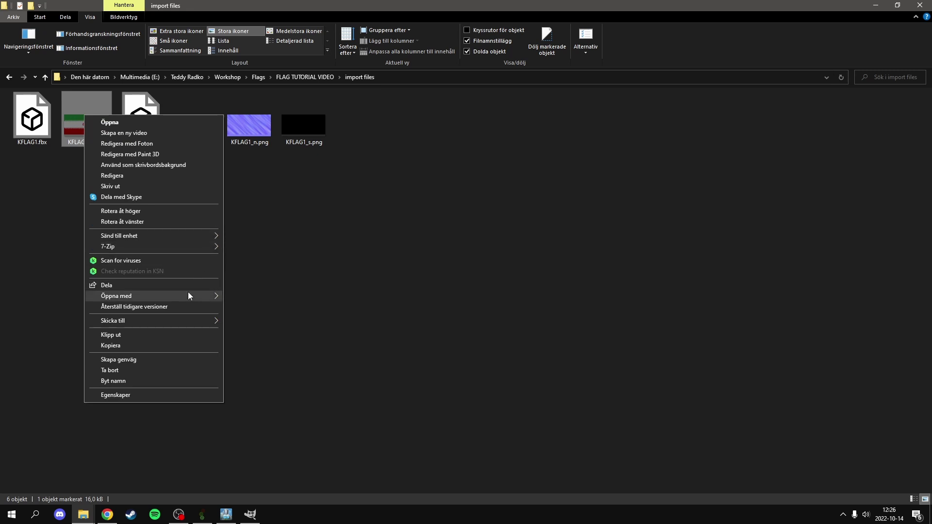
mouse_move(188, 294)
click(244, 307)
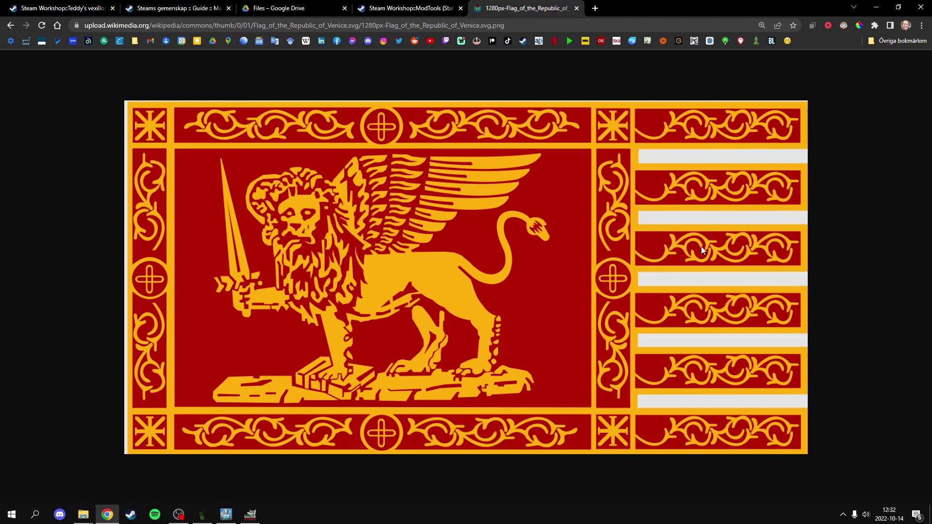
Copy the Republic of Venice flag image from the browser and paste it into KFLAG1_d.png in GIMP.
right_click(739, 250)
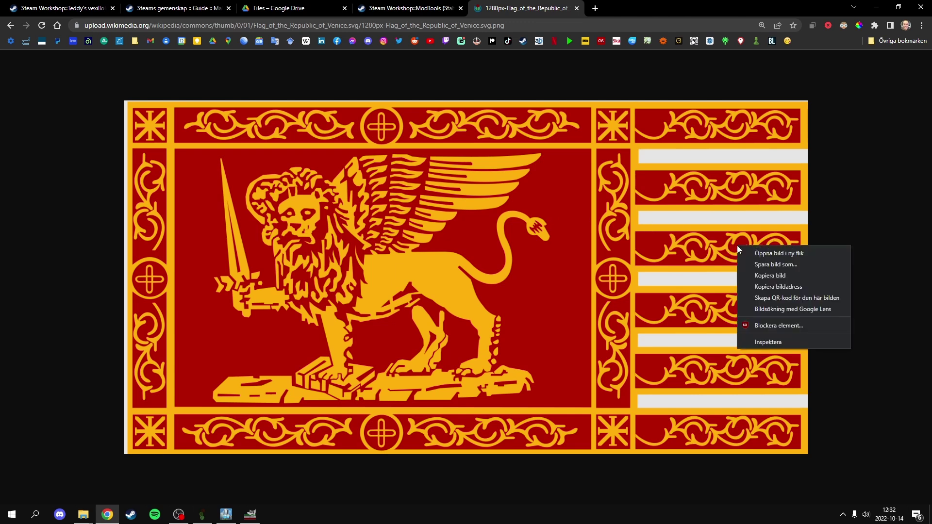
click(774, 278)
click(876, 7)
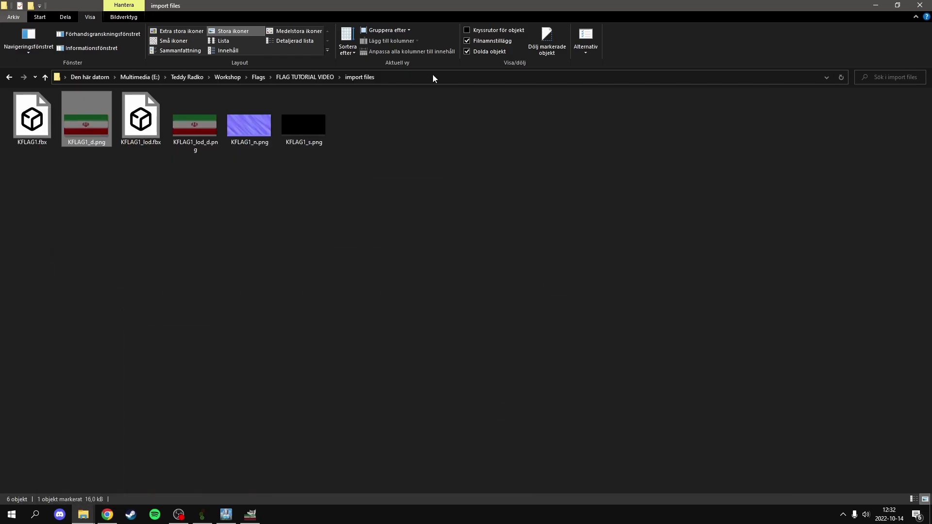
click(250, 515)
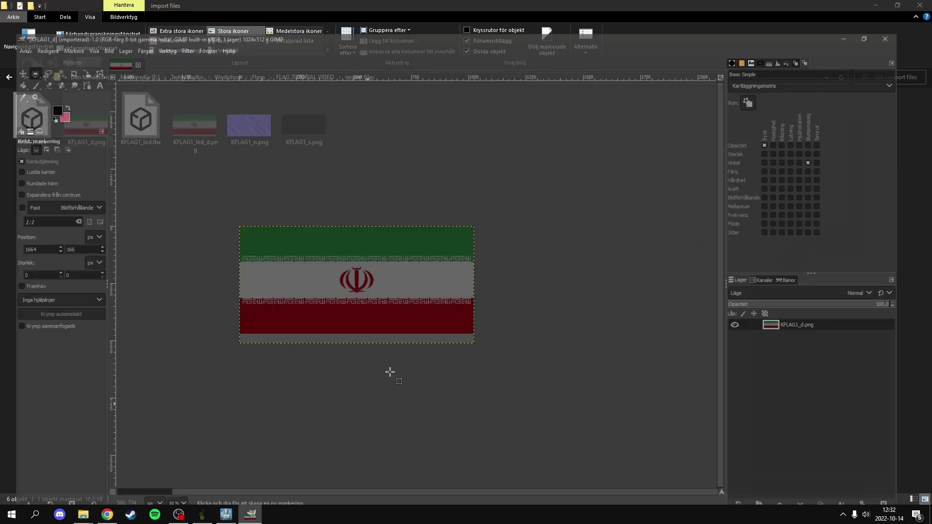
key(ctrl+v)
scroll(271, 246, up, 2)
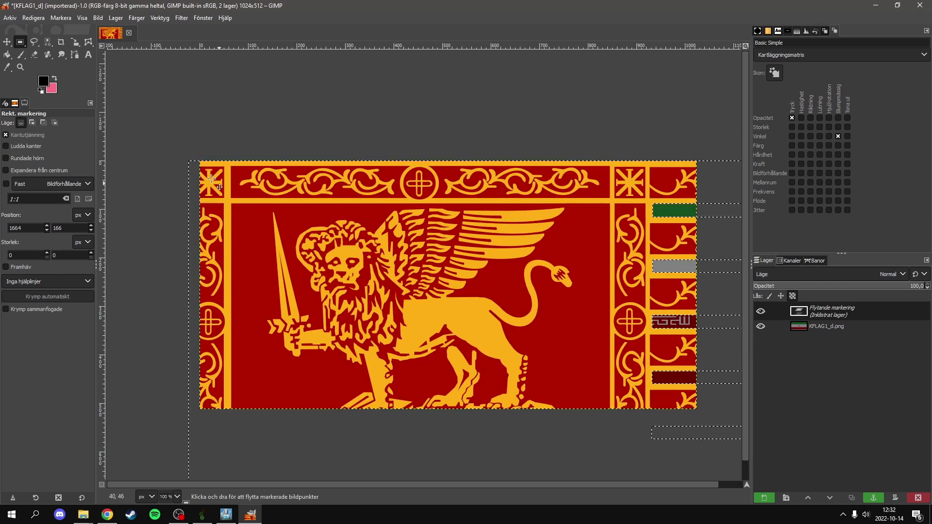
Align the pasted flag's top-left corner with the canvas corner and convert the floating selection into a new layer.
scroll(251, 200, up, 5)
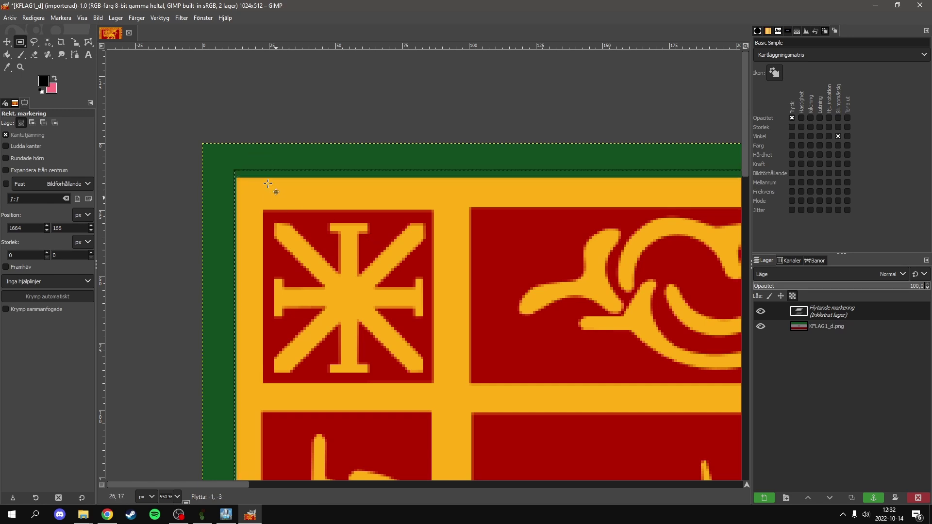
drag(240, 170, 209, 136)
scroll(179, 123, up, 3)
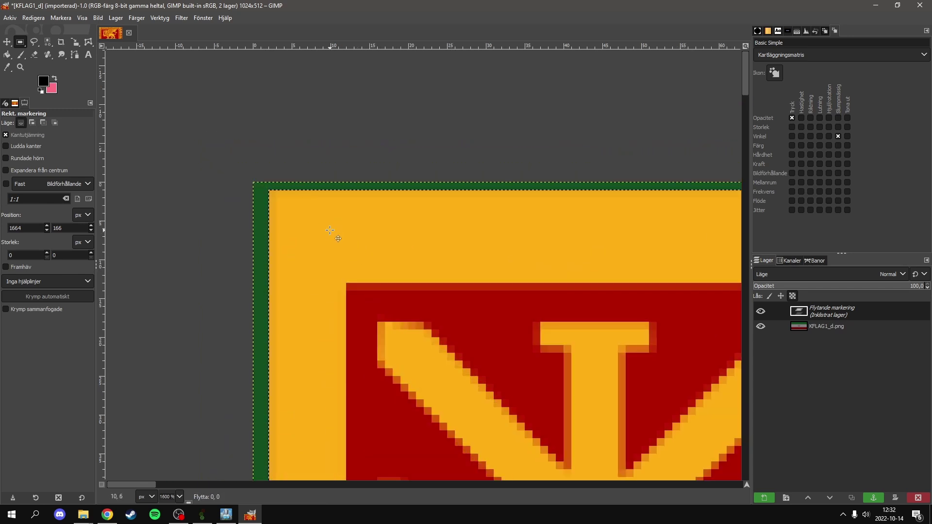
drag(328, 234, 319, 224)
scroll(162, 141, down, 10)
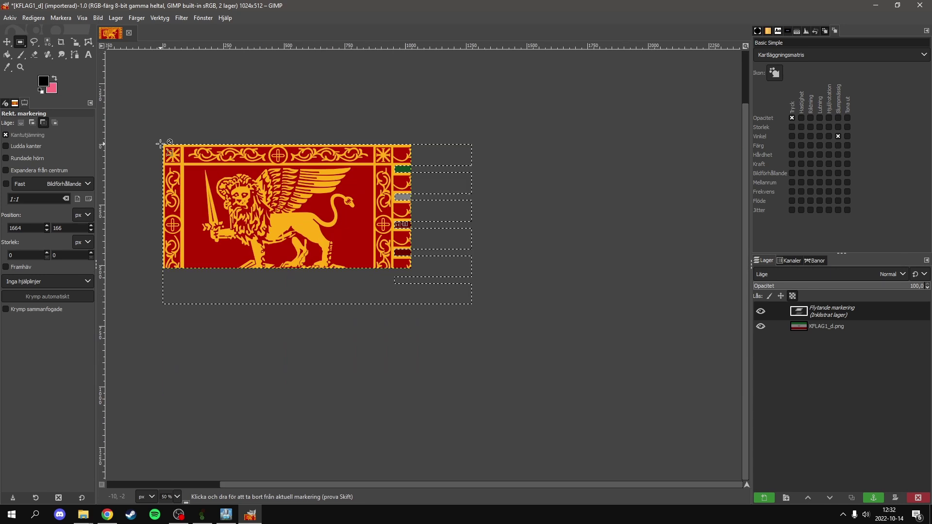
click(764, 498)
Try to scale the pasted flag layer proportionally down towards the width of the template texture.
key(shift+s)
click(485, 263)
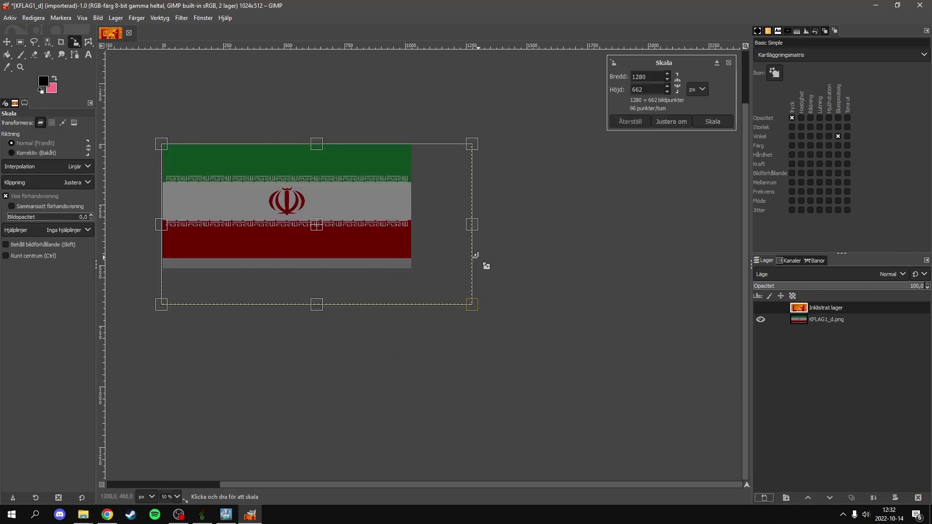
click(680, 86)
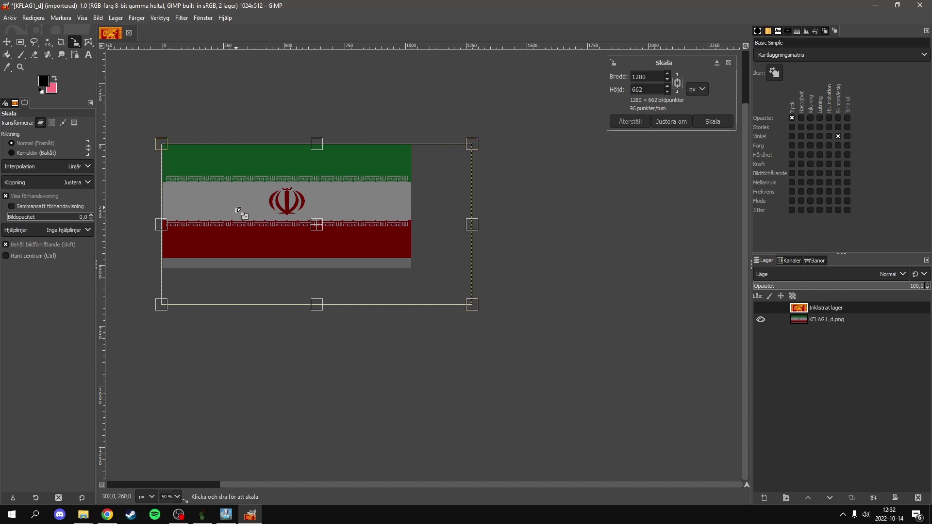
drag(476, 309, 417, 254)
scroll(285, 209, up, 1)
scroll(285, 209, up, 2)
scroll(285, 209, down, 2)
key(Return)
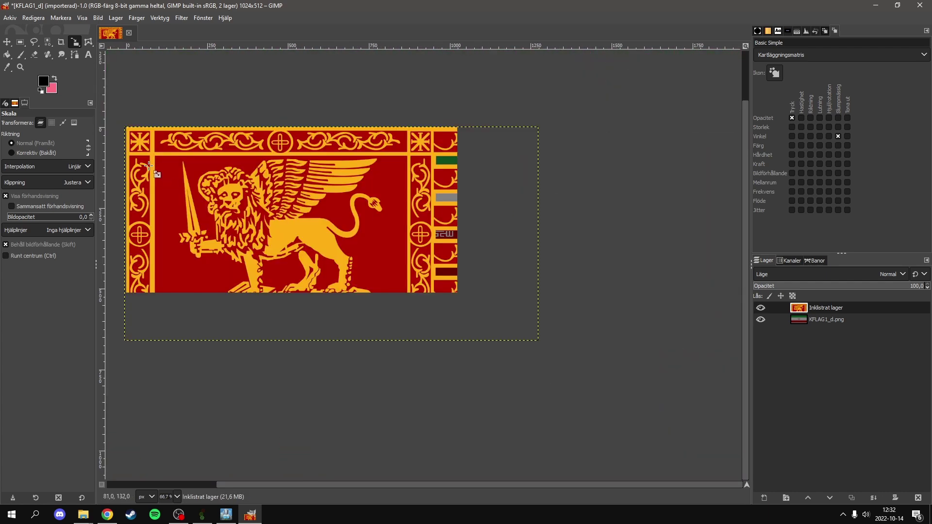
Move the pasted flag layer 6 pixels right so its boundary meets the left edge of the canvas.
click(7, 42)
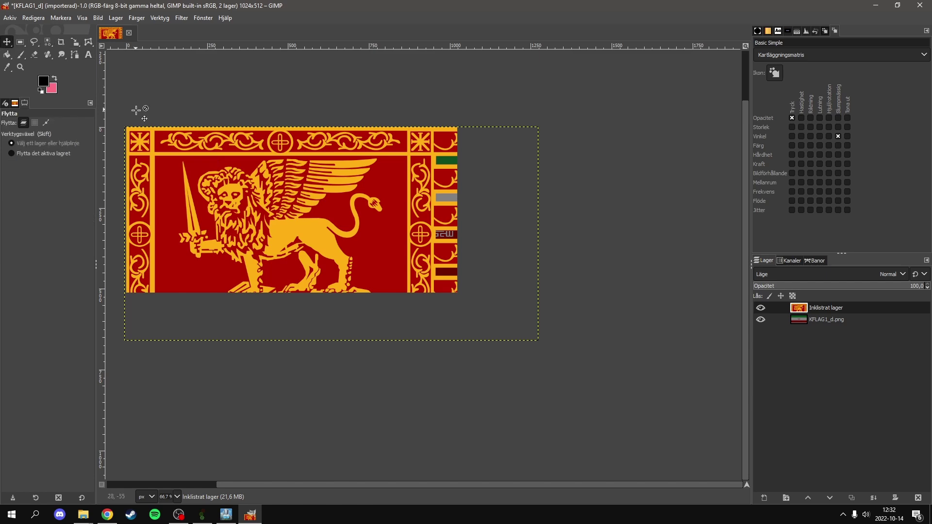
scroll(217, 197, up, 7)
key(Right)
key(Right)
key(Right)
key(Right)
key(Right)
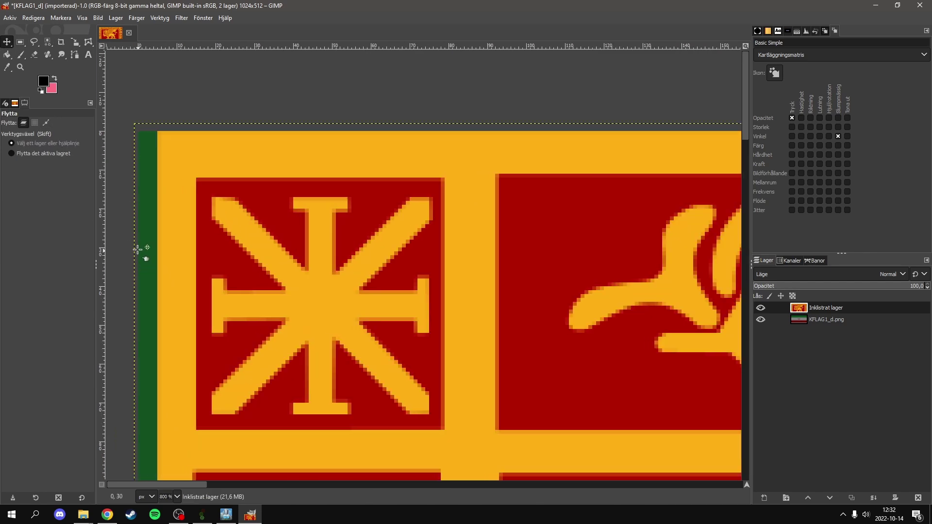
key(Right)
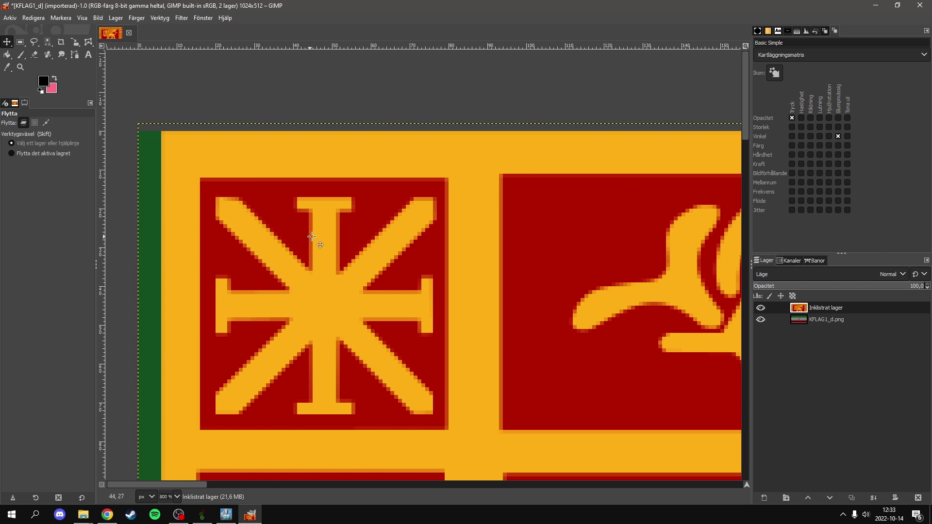
Crop the pasted flag layer to its content to remove its empty edges.
right_click(822, 306)
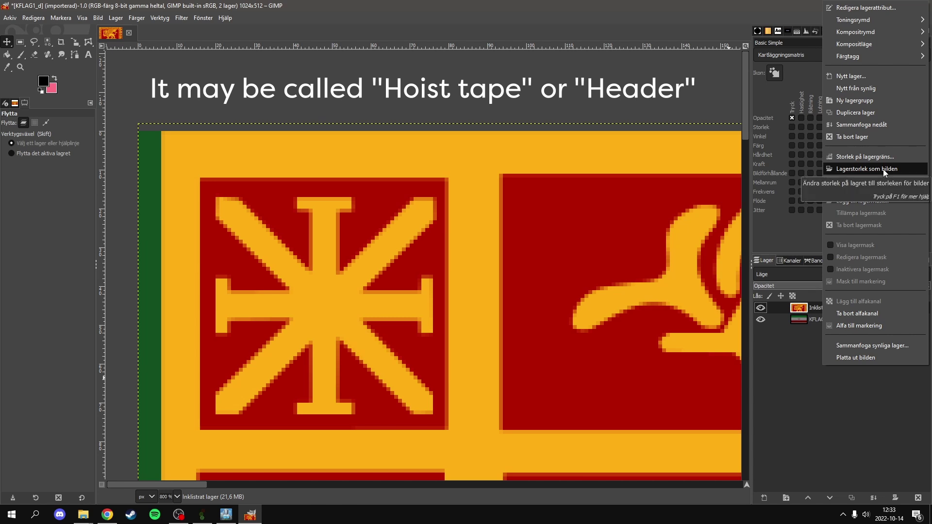
click(545, 209)
right_click(545, 209)
mouse_move(578, 286)
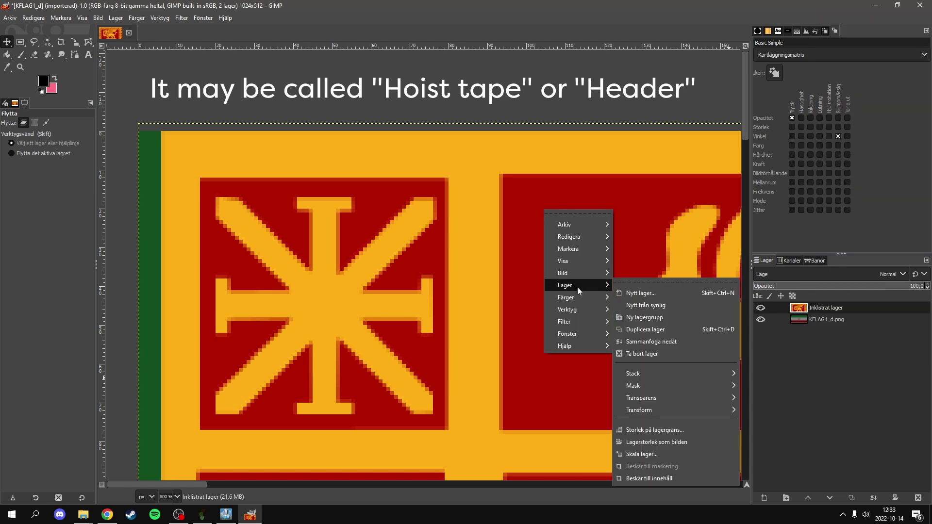
click(674, 479)
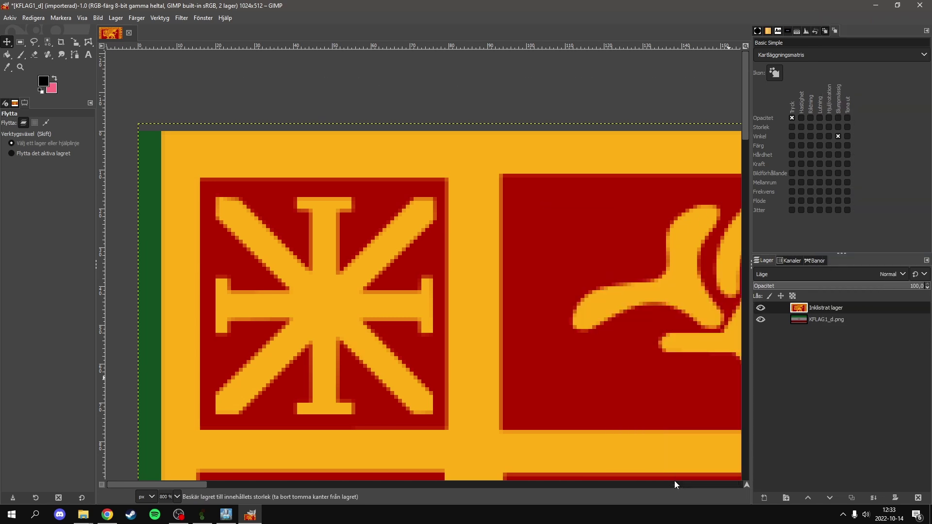
Move the cropped flag layer another 8 pixels right, leaving a strip of the template uncovered for the hoist tape.
scroll(258, 153, down, 6)
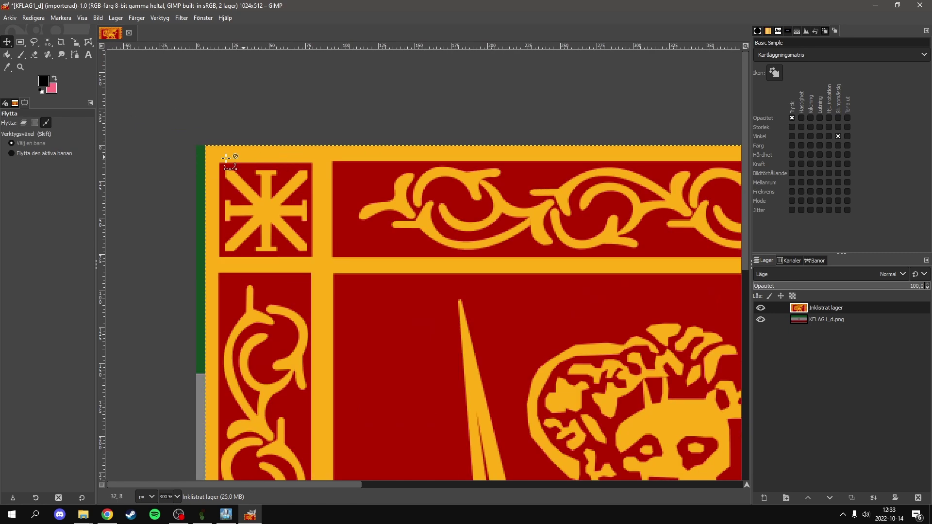
key(Right)
key(Right)
key(Right)
key(Right)
key(Right)
key(Right)
key(Right)
key(Right)
scroll(353, 234, down, 1)
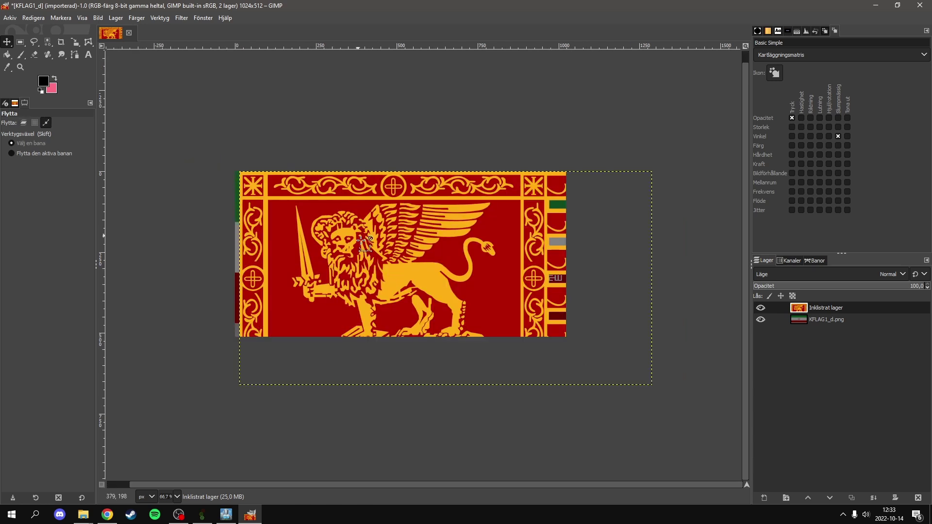
right_click(512, 297)
mouse_move(545, 360)
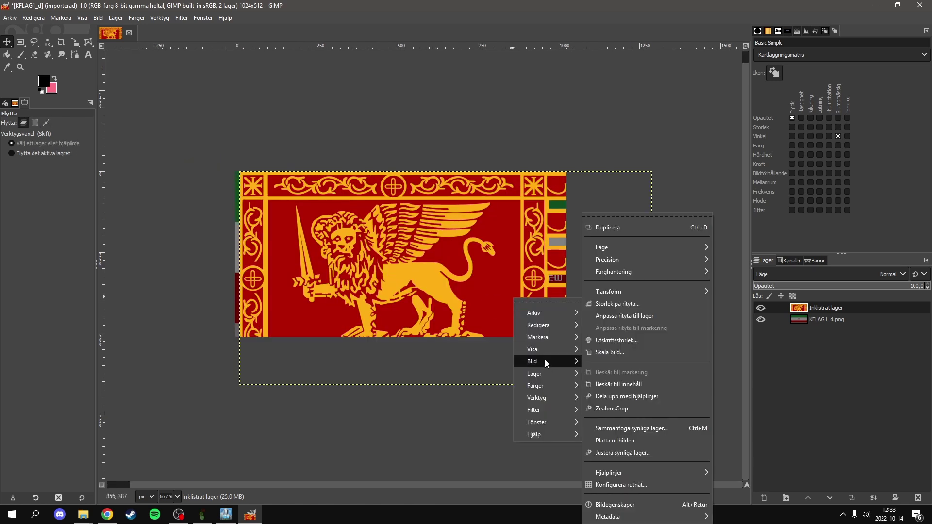
click(614, 356)
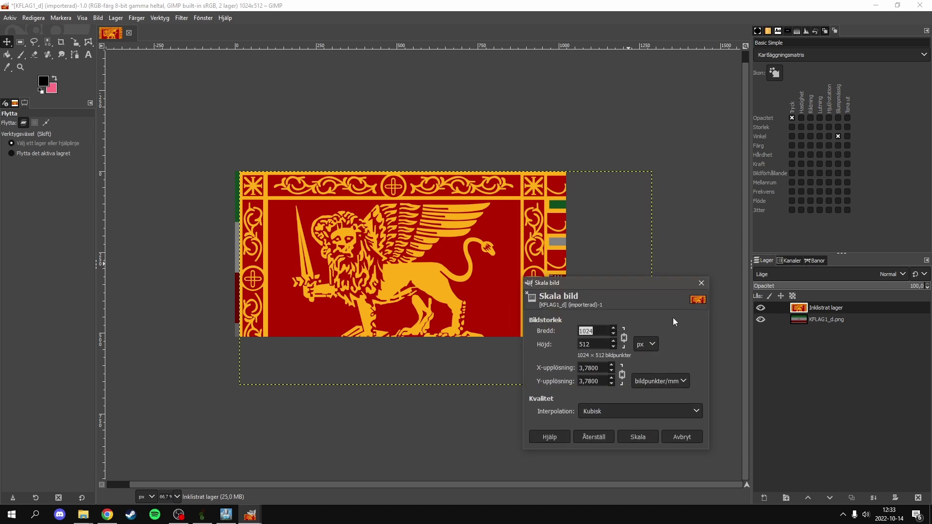
click(655, 322)
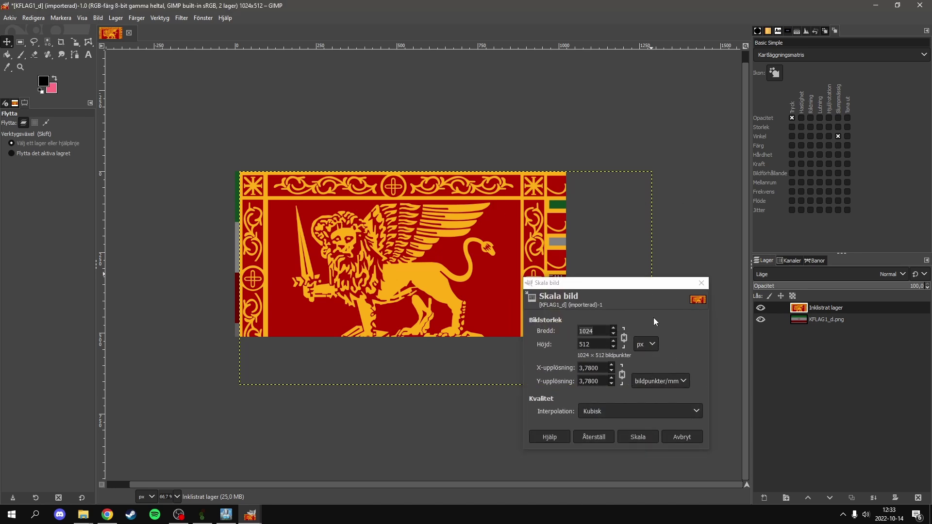
click(647, 433)
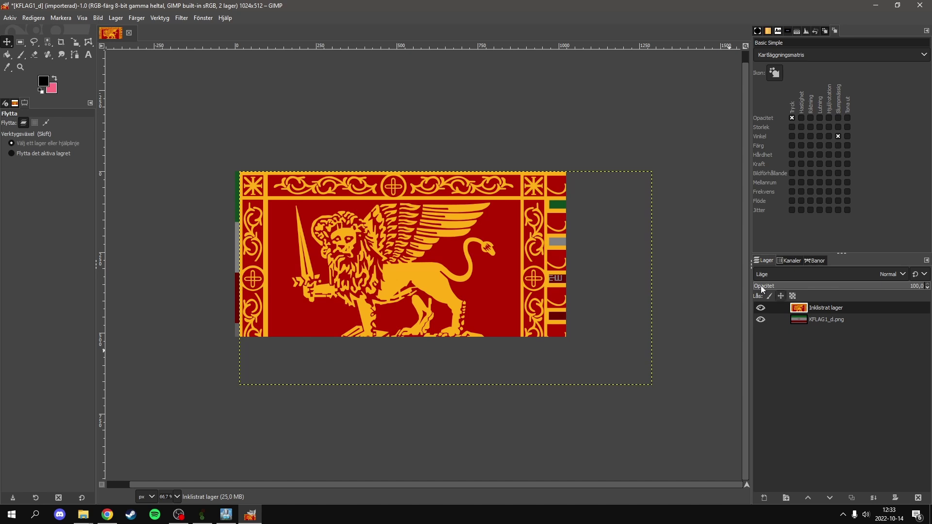
right_click(825, 316)
click(844, 175)
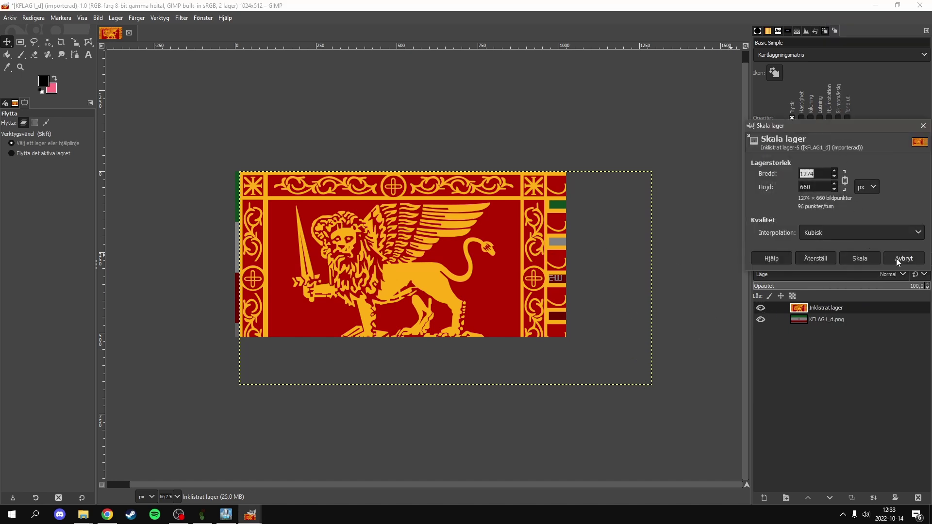
double_click(824, 190)
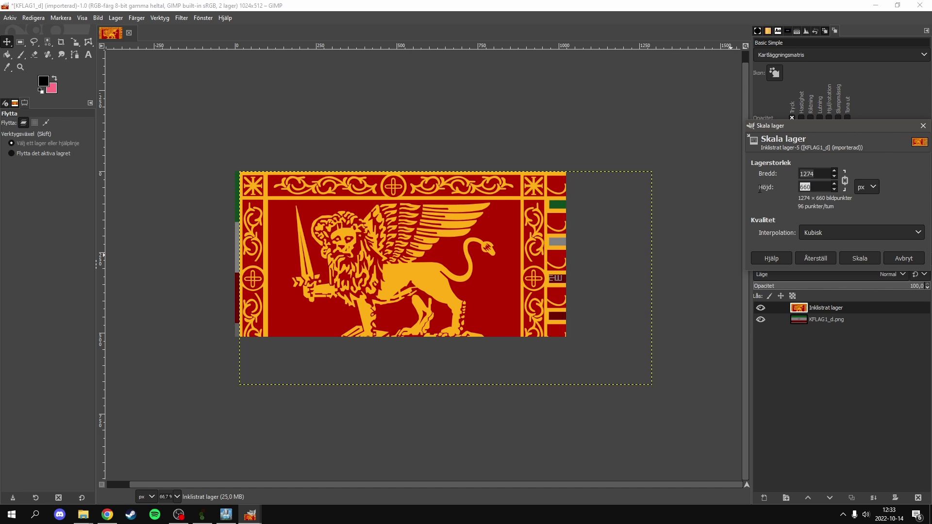
click(920, 261)
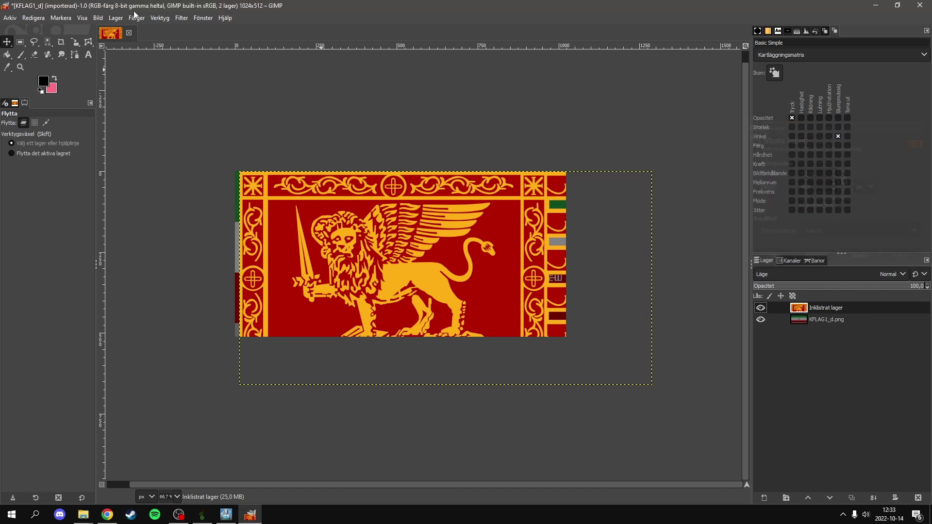
Scale the flag layer proportionally to 1010 × 523 px so its right edge meets the canvas edge.
click(74, 43)
click(547, 327)
drag(658, 391, 547, 344)
scroll(589, 314, up, 5)
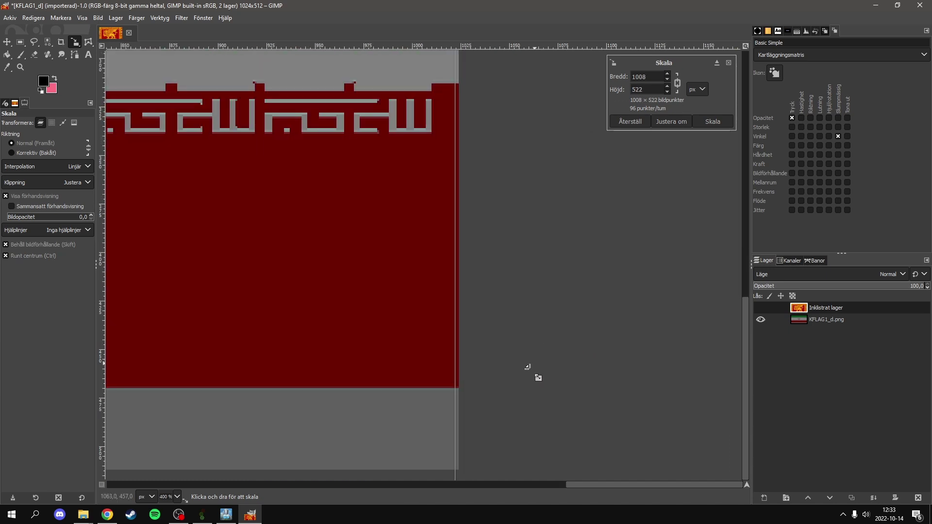
scroll(505, 388, down, 2)
drag(480, 439, 482, 440)
scroll(482, 439, up, 4)
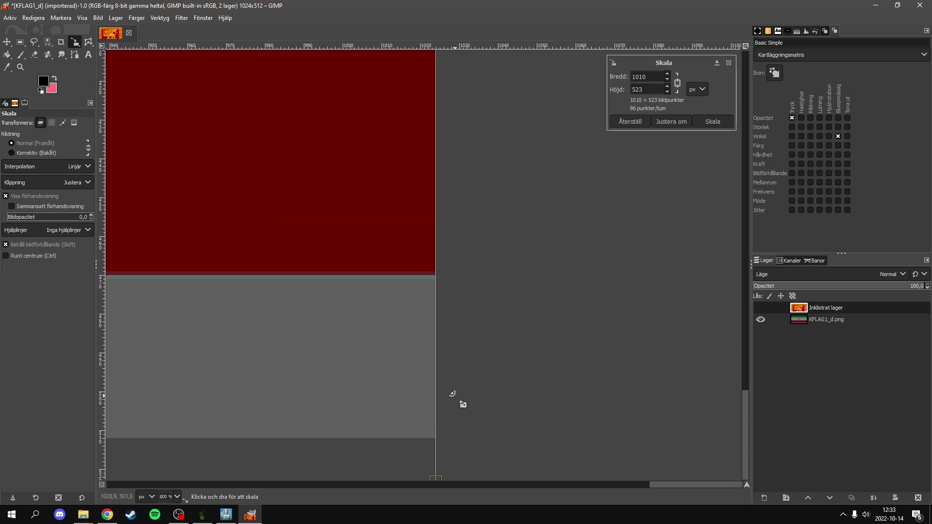
click(707, 121)
scroll(590, 222, down, 5)
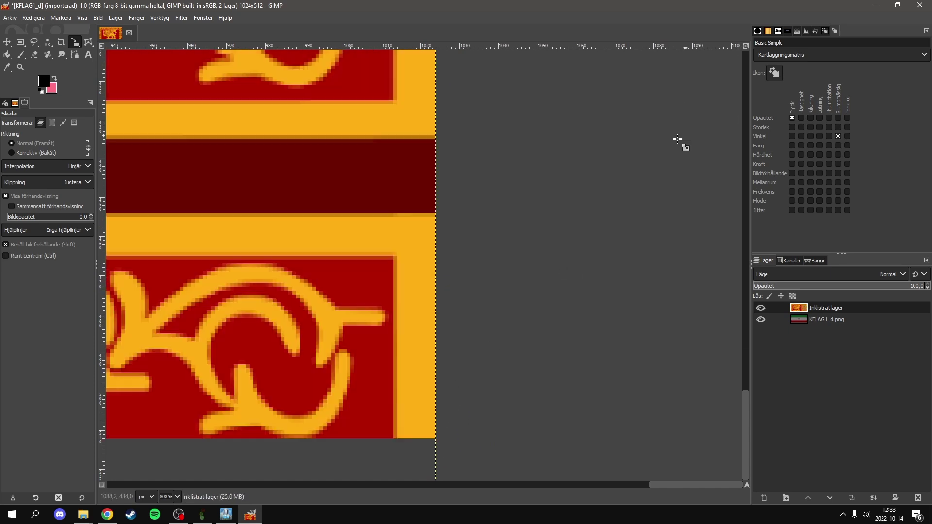
scroll(588, 220, down, 3)
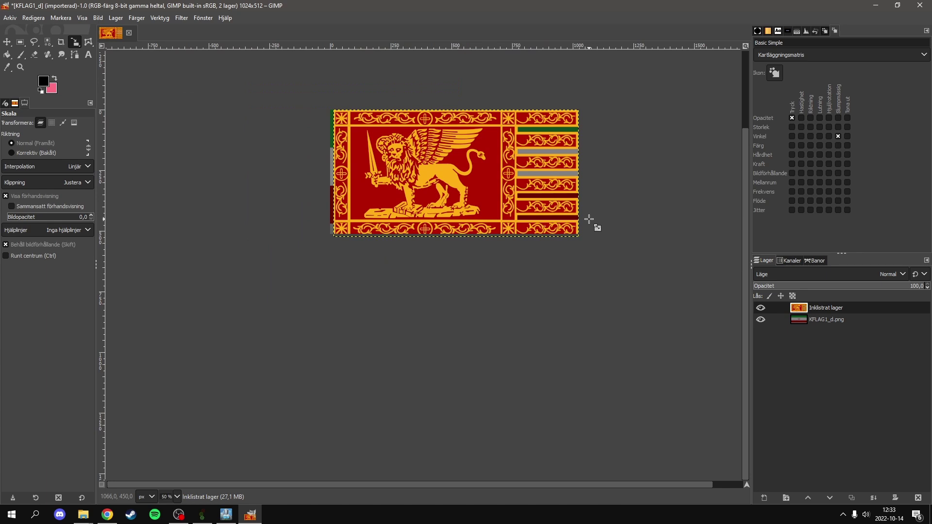
Scale the flag layer to 1010 × 470 px with unlinked proportions, fitting the canvas's right edge and the top of the grey bottom strip.
drag(558, 228, 595, 246)
scroll(600, 222, up, 5)
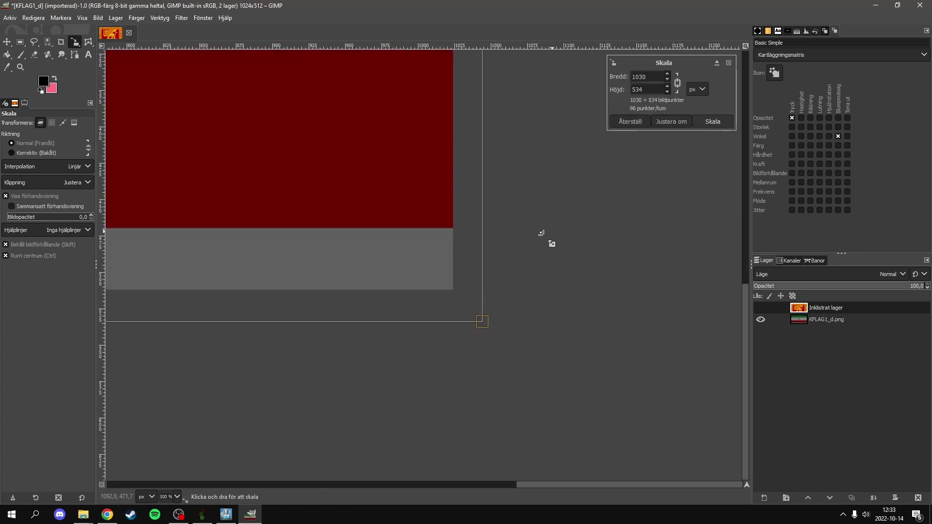
drag(486, 320, 453, 306)
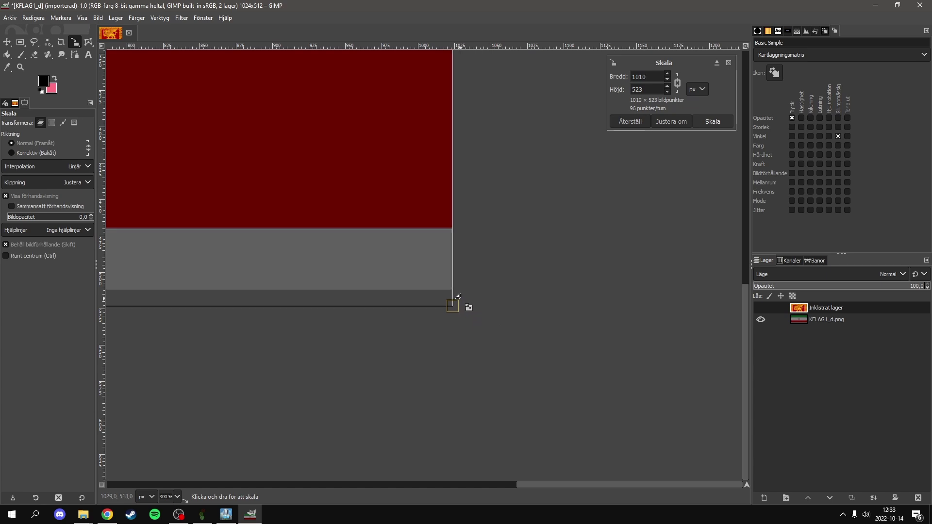
click(680, 85)
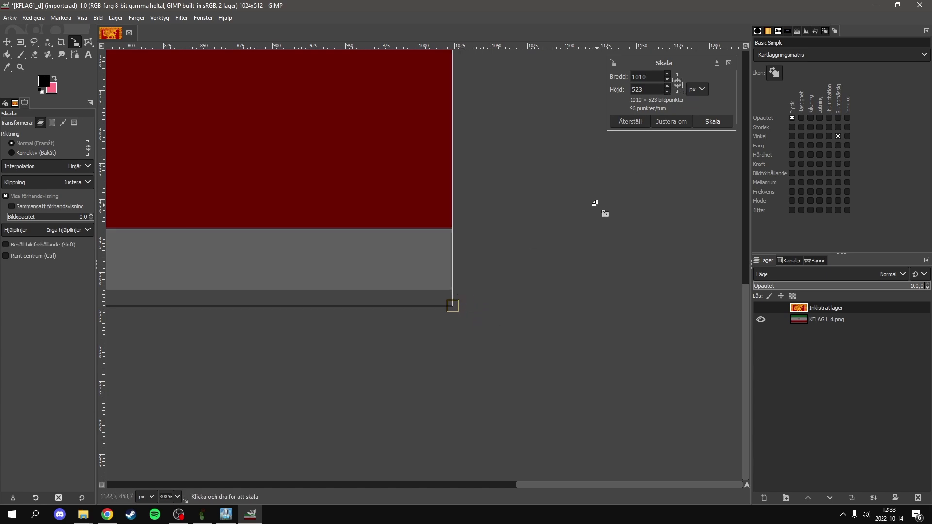
scroll(595, 203, down, 4)
drag(399, 230, 350, 209)
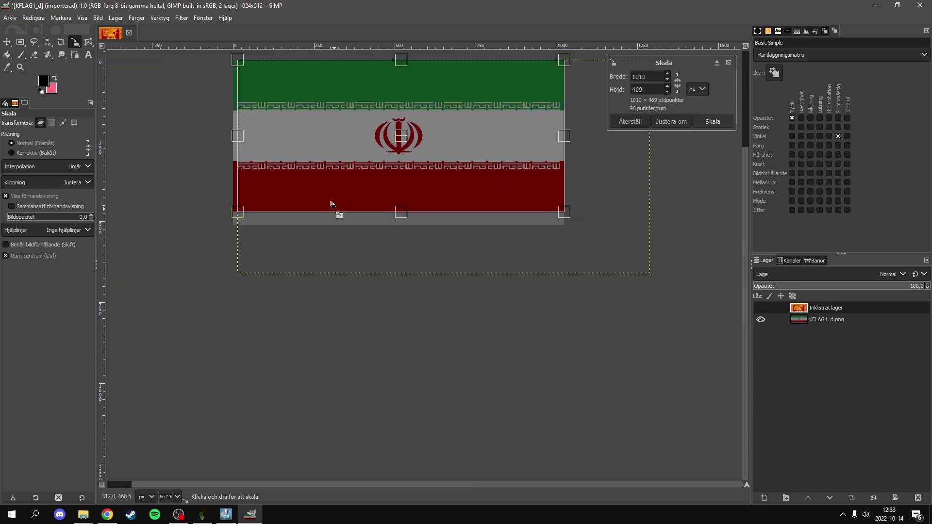
scroll(350, 208, up, 5)
drag(661, 323, 662, 324)
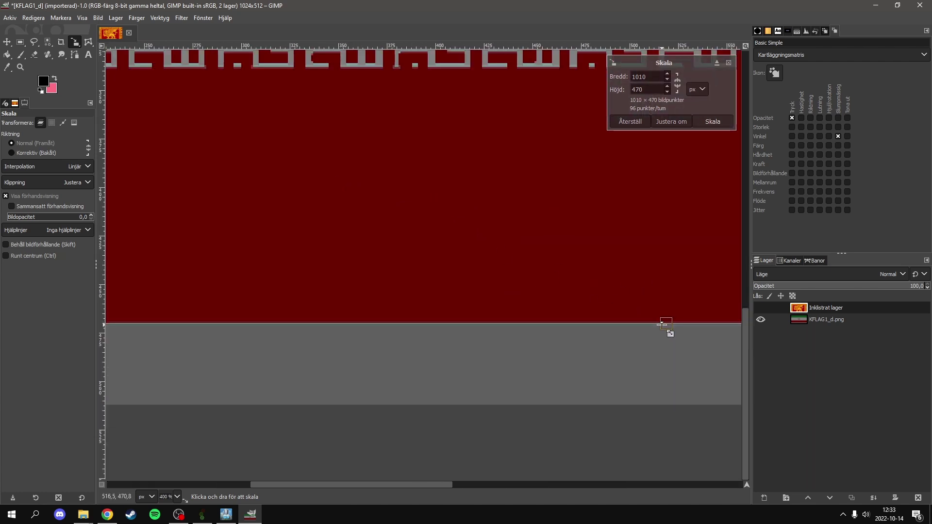
click(719, 124)
scroll(431, 323, down, 7)
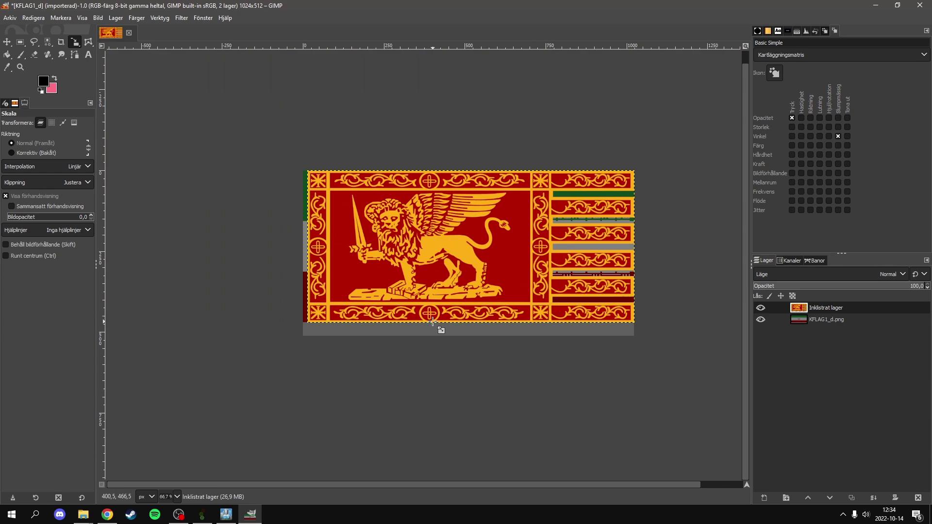
Hide the pasted flag layer and make the KFLAG1_d.png template layer active.
scroll(438, 235, up, 2)
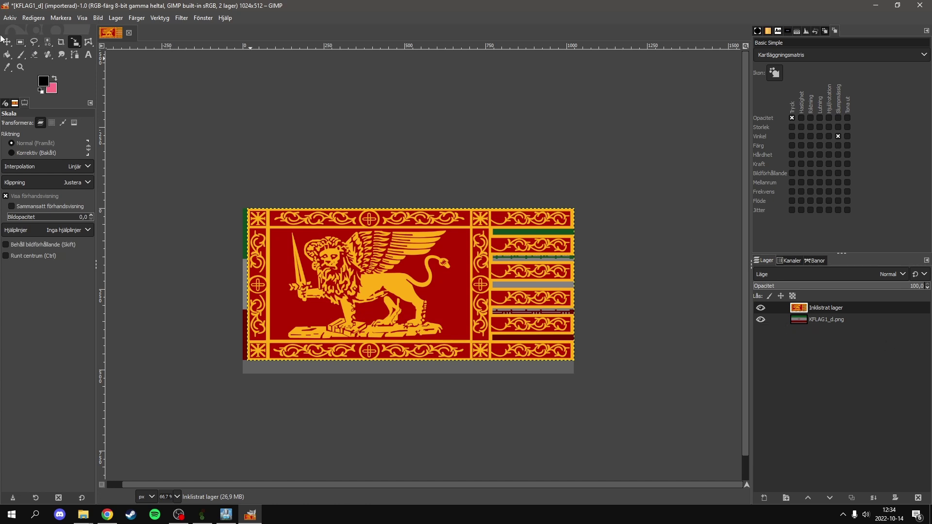
scroll(556, 361, up, 3)
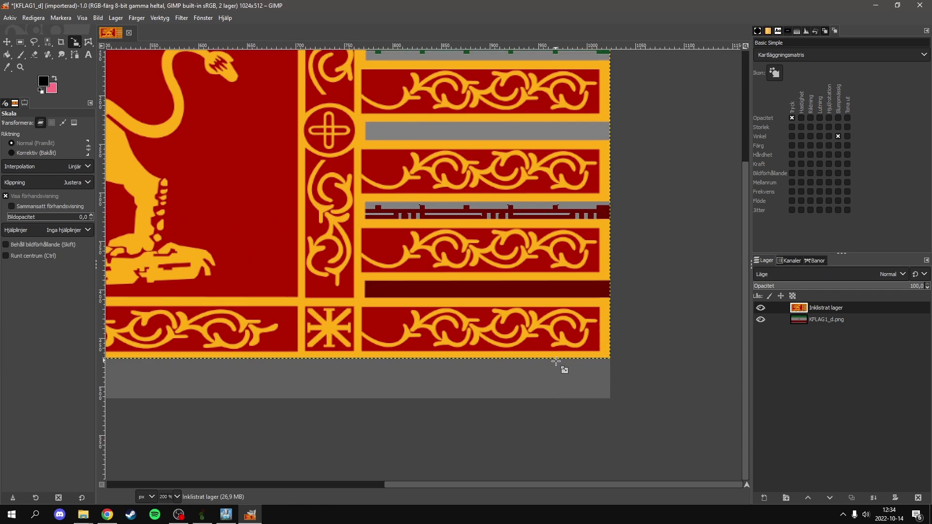
scroll(631, 387, up, 2)
scroll(557, 323, down, 6)
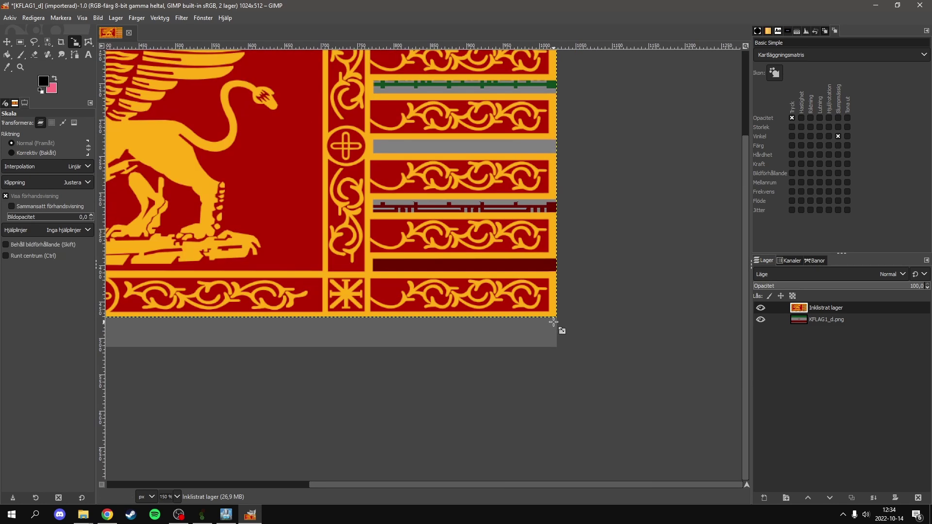
click(761, 308)
click(828, 322)
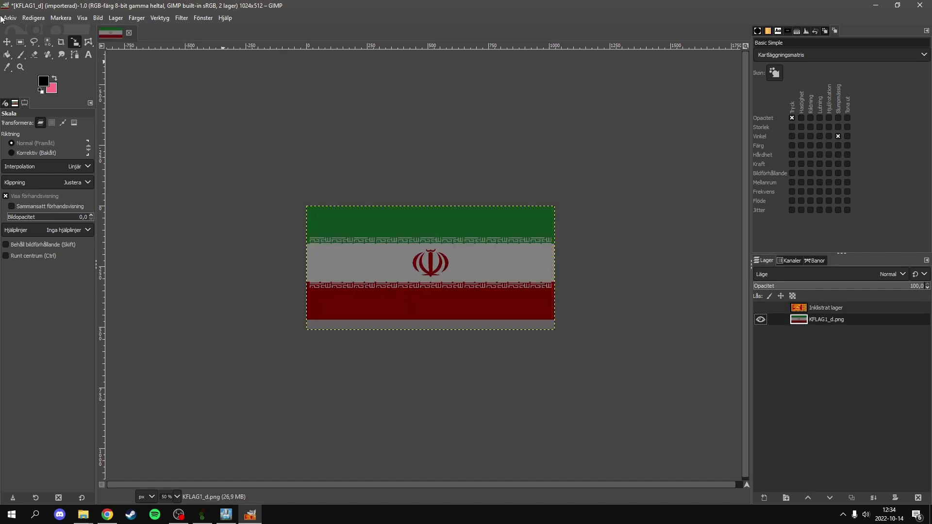
Select everything on the KFLAG1_d.png layer above the grey bottom strip with a rectangular selection and delete it.
click(20, 42)
drag(651, 137, 199, 316)
scroll(297, 319, up, 4)
drag(417, 301, 417, 318)
key(Delete)
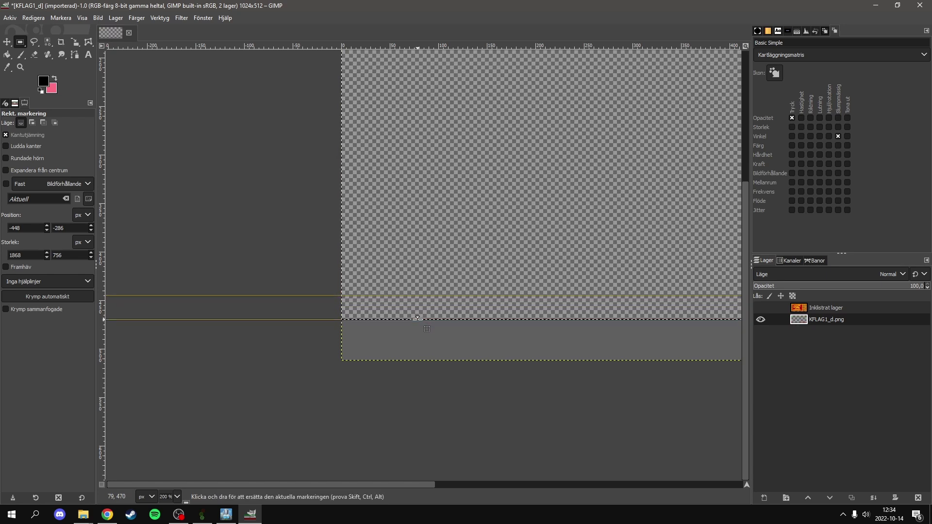
scroll(447, 340, down, 3)
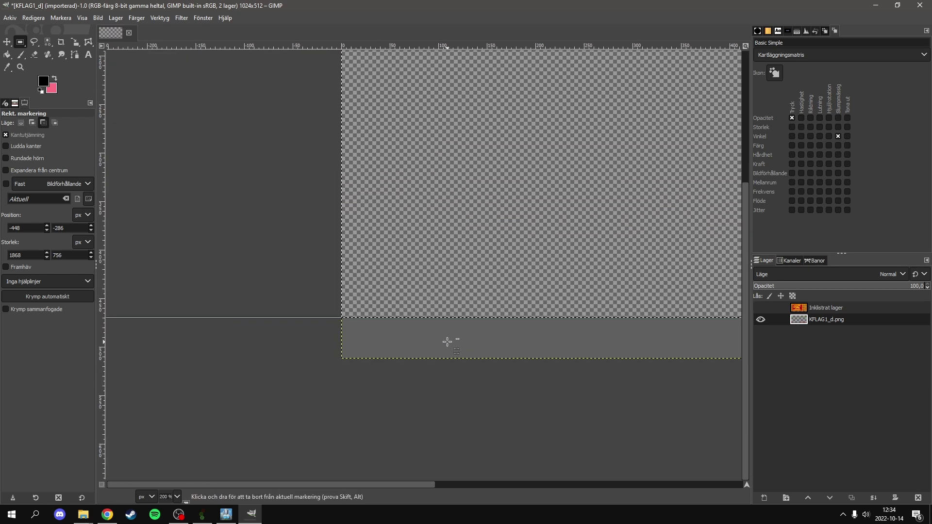
Show the pasted flag layer again and check its edges against the cleared template.
click(761, 308)
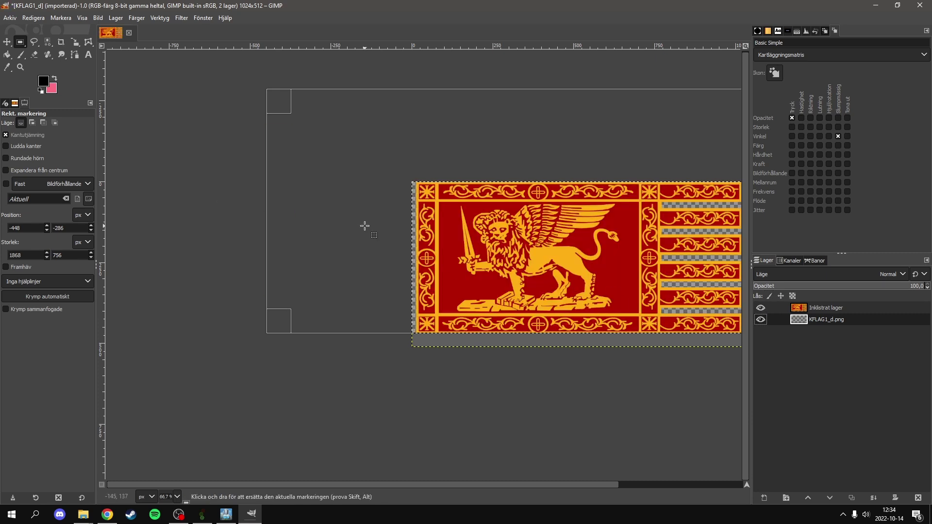
scroll(268, 192, down, 2)
scroll(491, 236, up, 4)
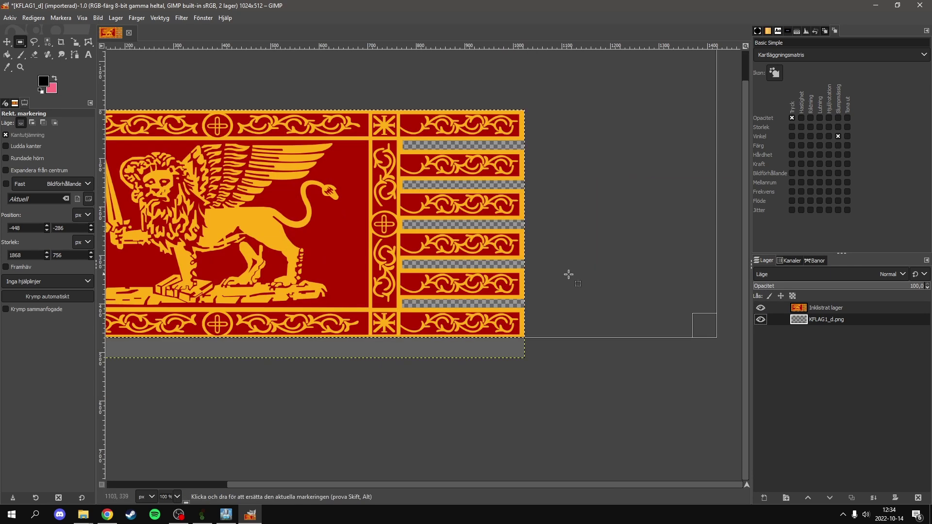
scroll(583, 257, down, 2)
scroll(582, 258, down, 1)
scroll(575, 267, up, 2)
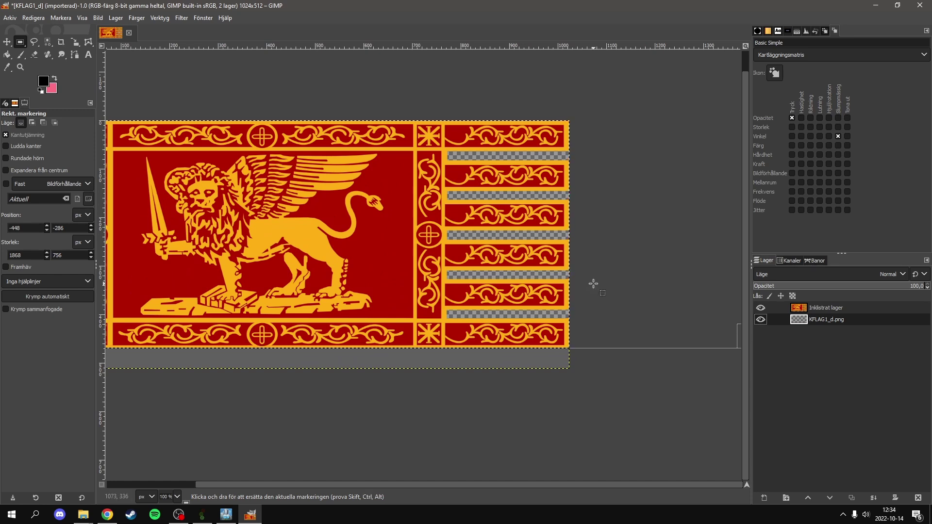
scroll(593, 284, down, 1)
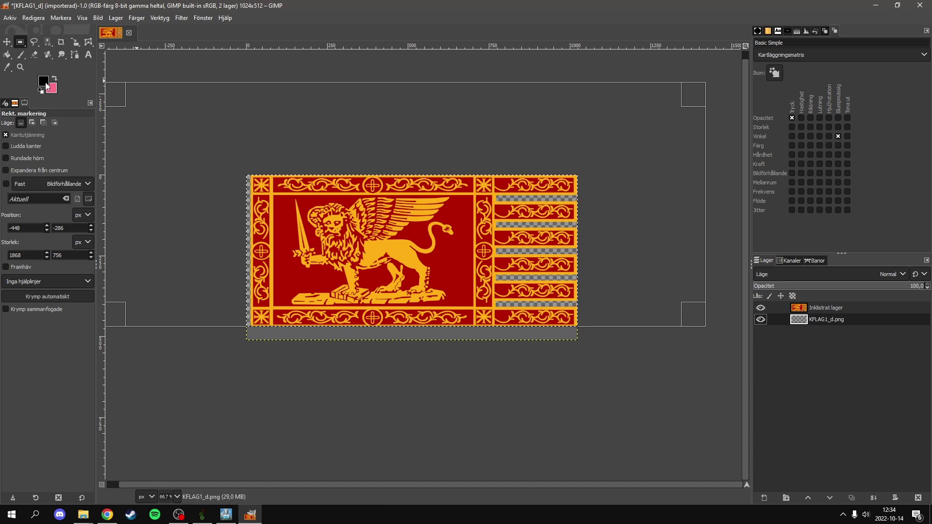
Add an empty layer and move the KFLAG1_d.png layer to the top of the layer stack.
click(7, 55)
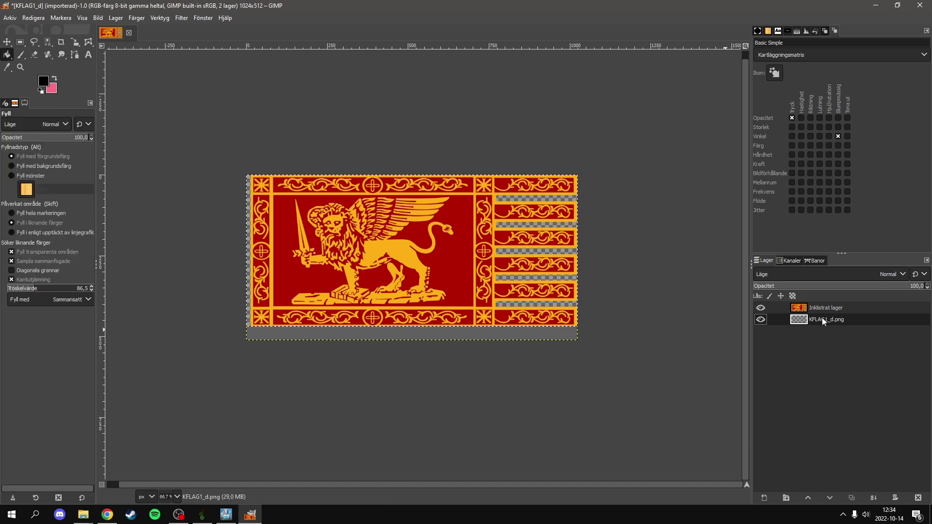
click(838, 487)
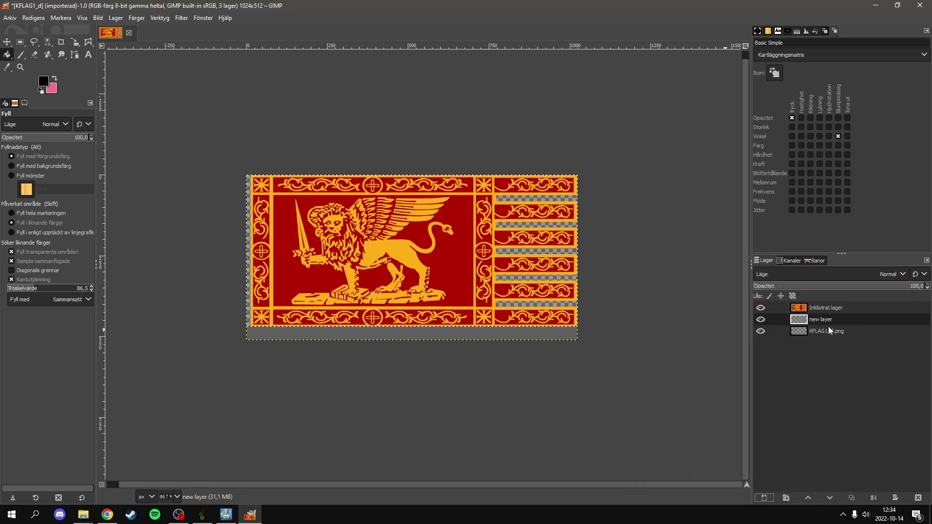
drag(831, 333, 825, 305)
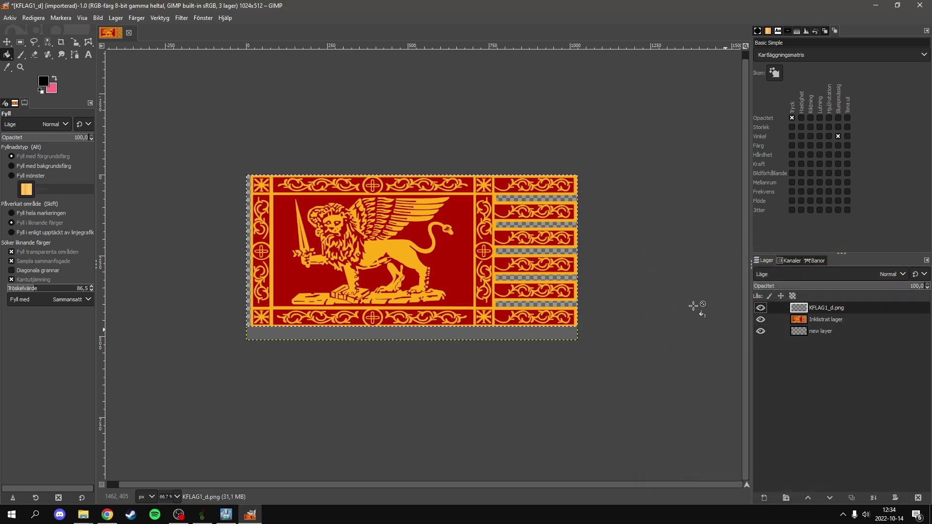
Fill the five transparent gaps between the flag's tails with black on the KFLAG1_d.png layer.
scroll(560, 304, up, 3)
click(561, 304)
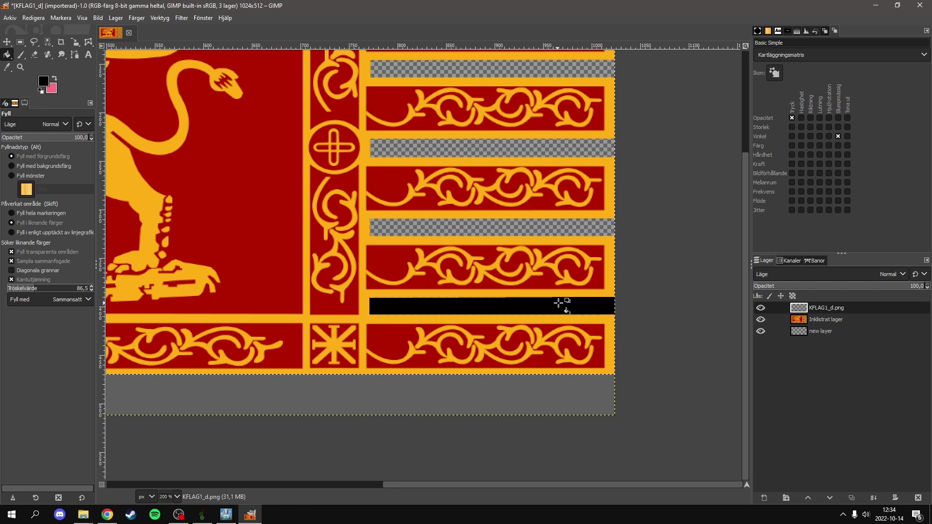
click(560, 227)
click(542, 149)
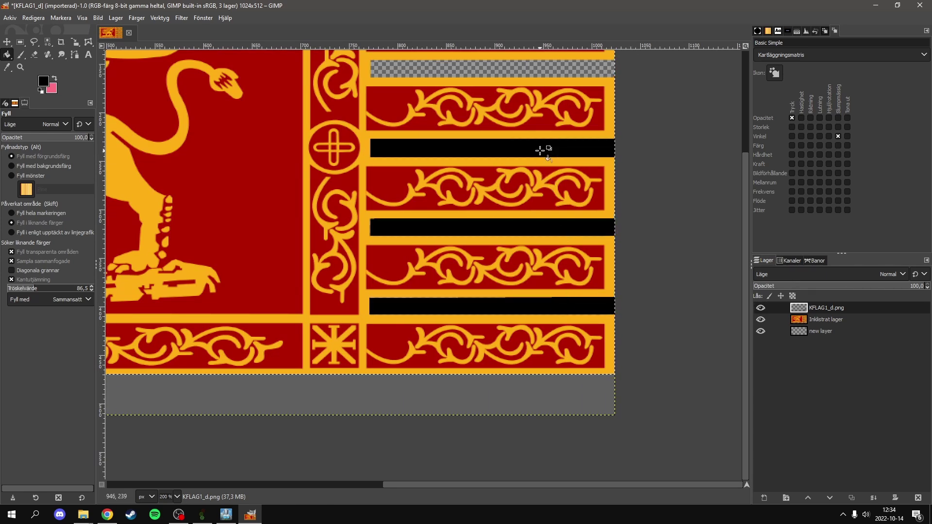
scroll(558, 200, up, 5)
click(558, 201)
click(563, 121)
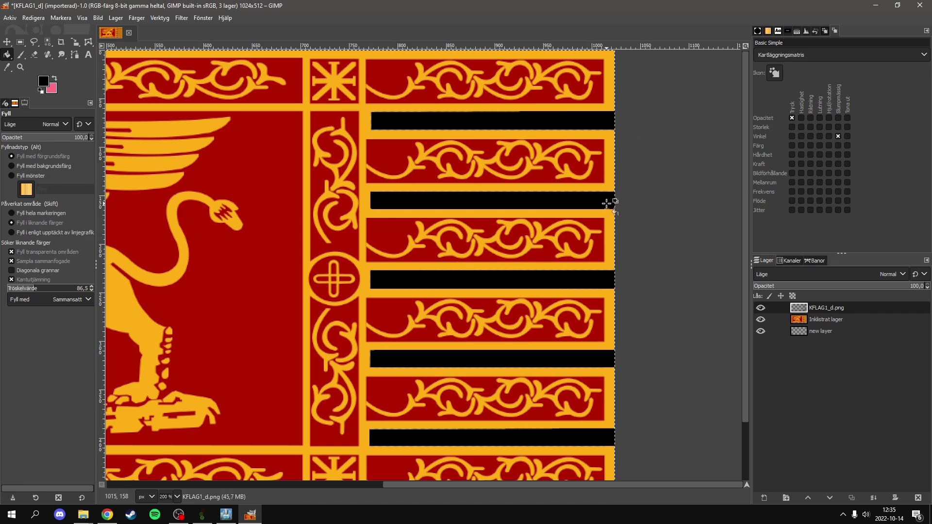
Try to fill the leftover edge pixels of a black band, reducing the fill threshold to 33.4, and undo each attempt.
scroll(612, 201, up, 5)
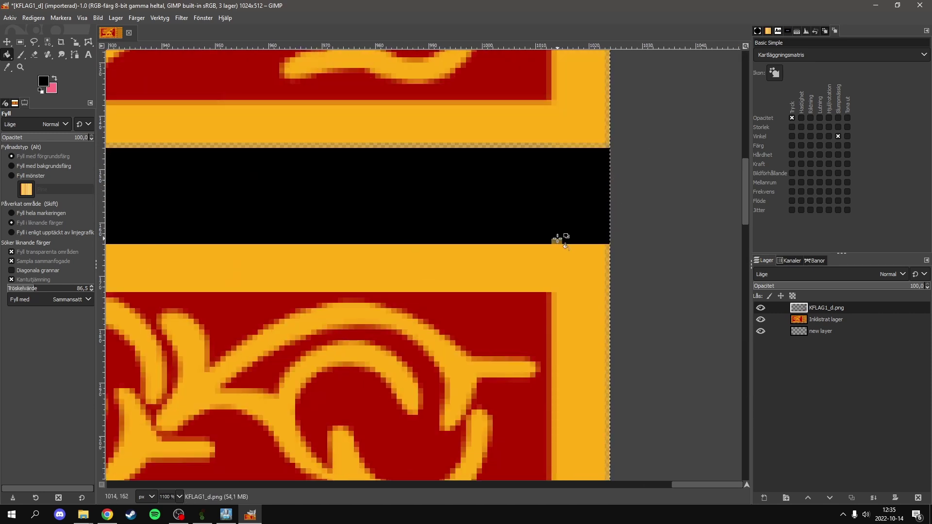
click(558, 240)
key(ctrl+z)
scroll(554, 166, down, 3)
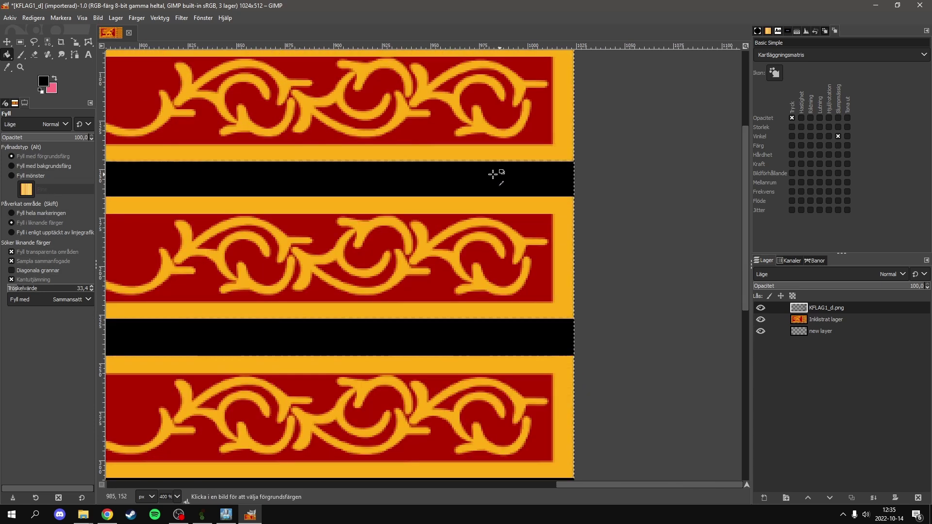
click(375, 162)
key(ctrl+z)
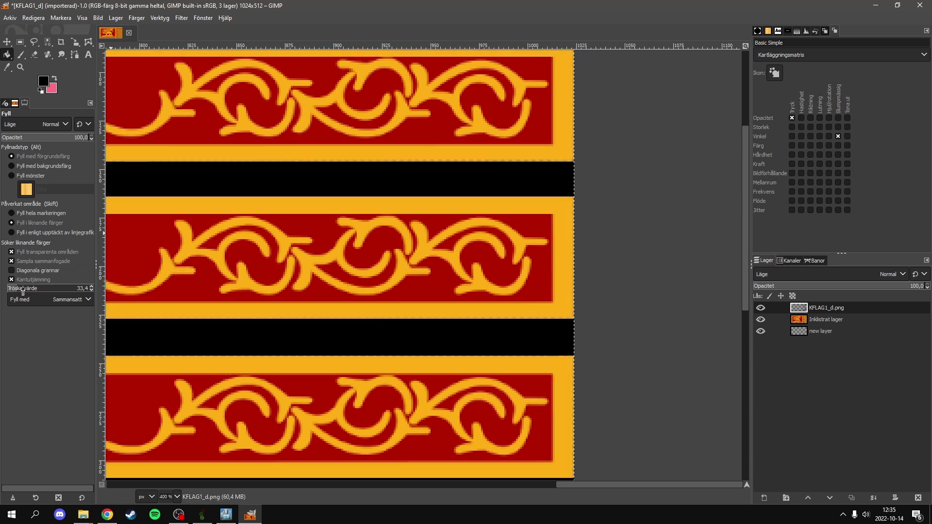
Try to fill the semi-transparent pixels above the second black band with the fill threshold lowered to 0.6.
drag(9, 290, 8, 290)
click(399, 159)
key(ctrl+z)
click(92, 291)
click(92, 290)
click(92, 291)
click(92, 290)
scroll(525, 164, up, 4)
click(546, 145)
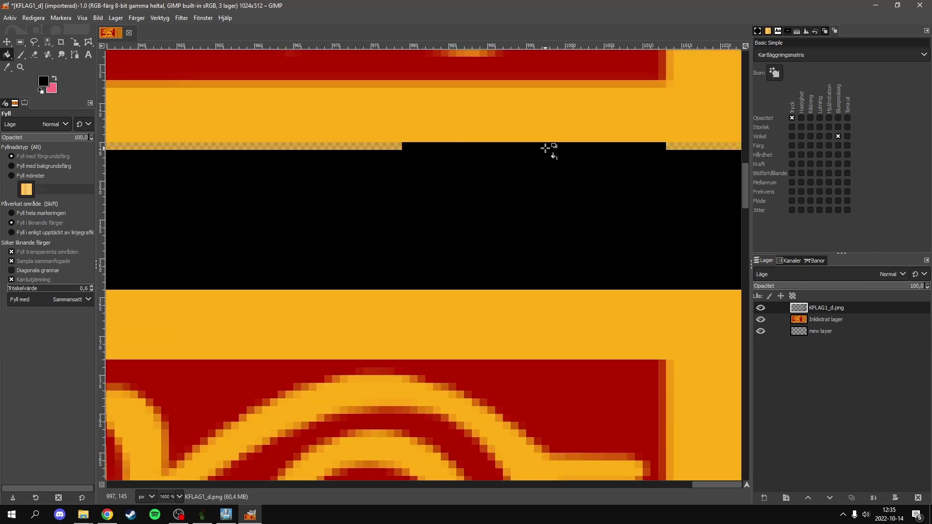
Try to fill the remaining edge pixels along the second black band's upper edge, and undo these fills.
click(693, 146)
click(92, 286)
click(351, 146)
key(ctrl+z)
click(92, 291)
scroll(452, 130, down, 1)
scroll(451, 130, down, 1)
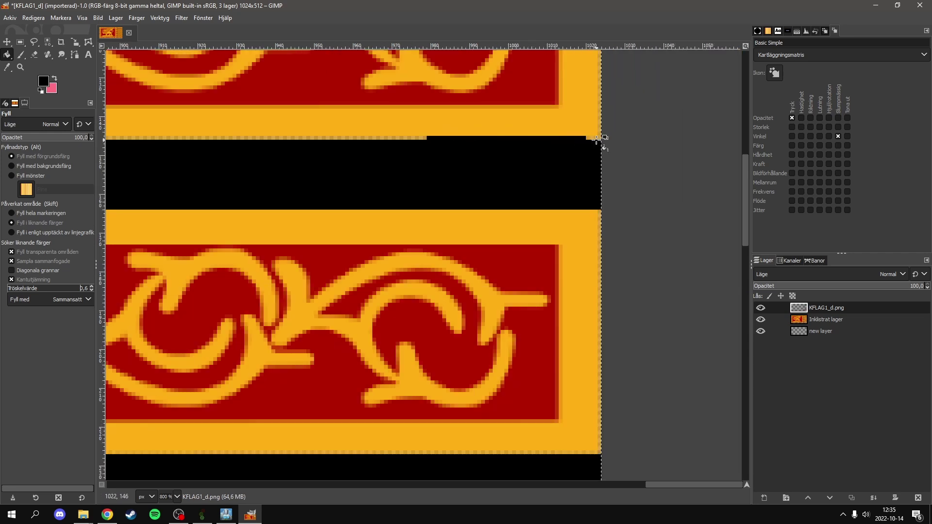
click(595, 138)
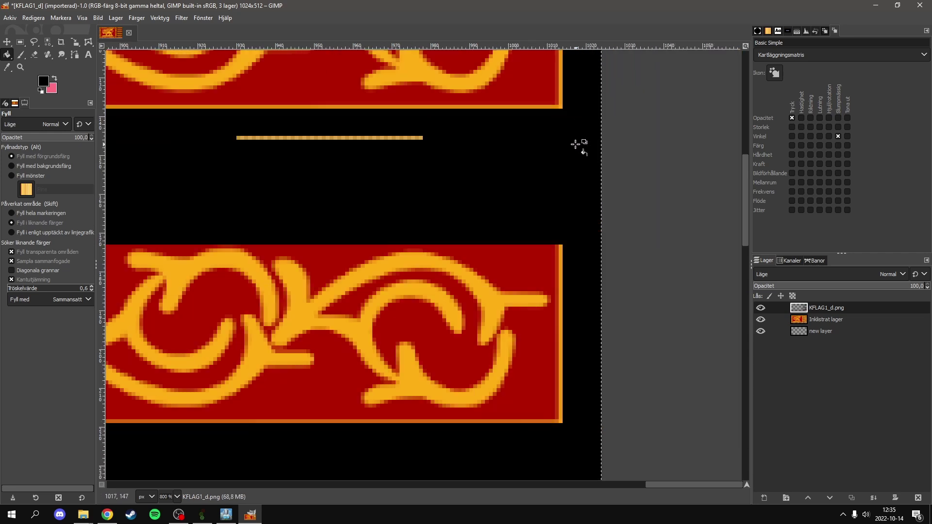
key(ctrl+z)
click(426, 140)
key(ctrl+z)
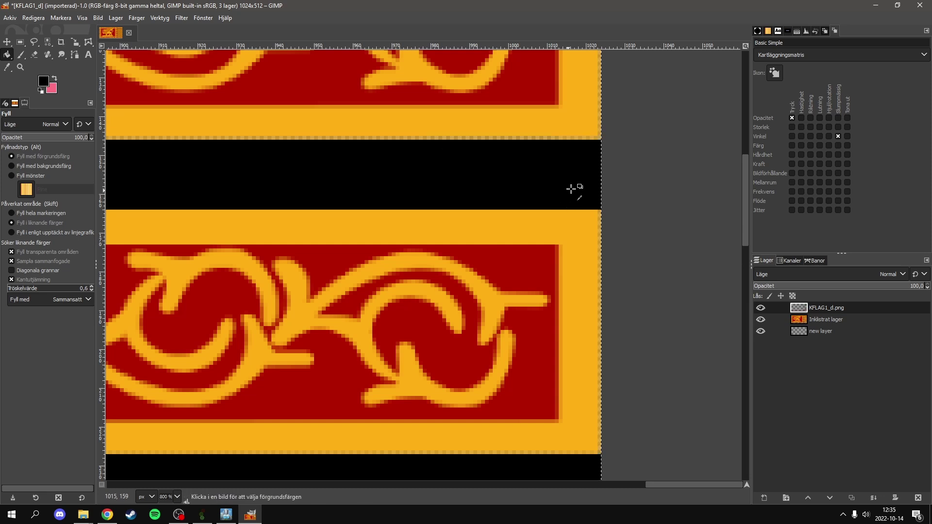
Hide the pasted flag layer and fill the empty area around the black bands with white (ffffff).
scroll(561, 195, down, 5)
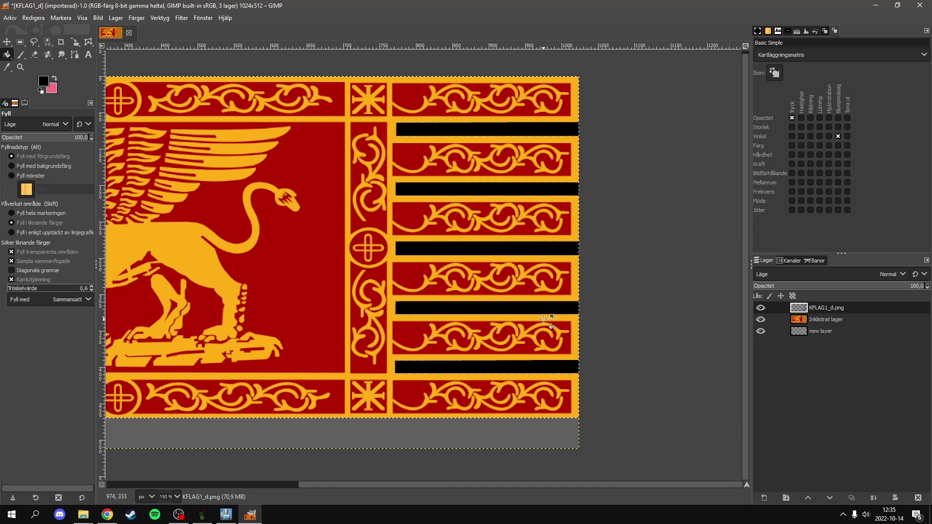
scroll(546, 318, down, 2)
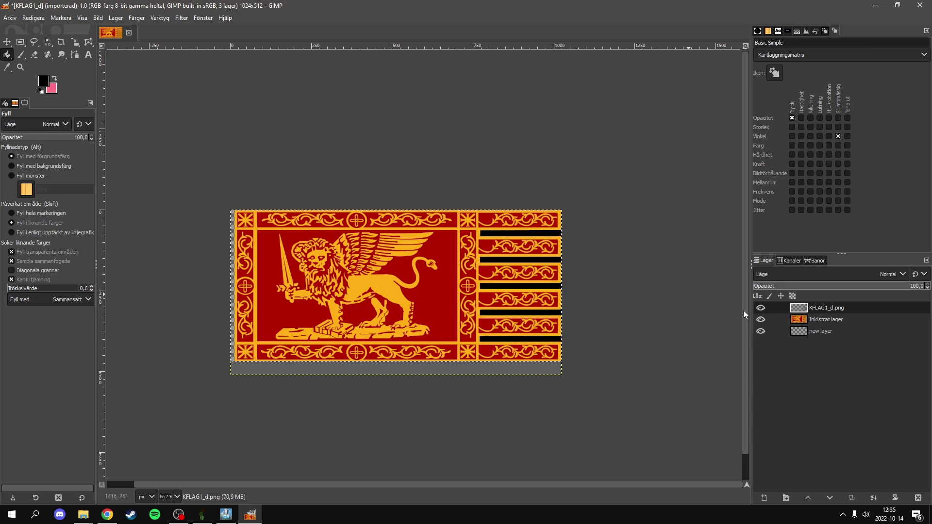
click(761, 319)
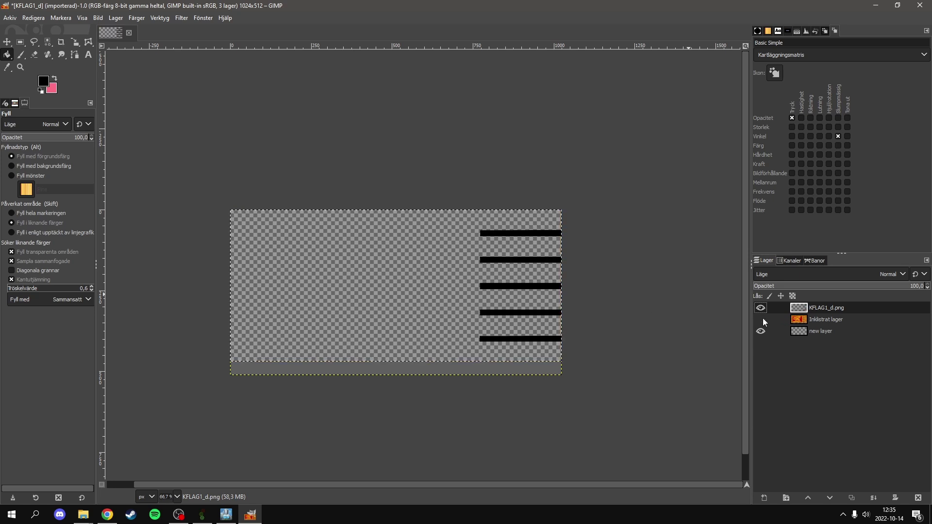
click(46, 85)
click(701, 217)
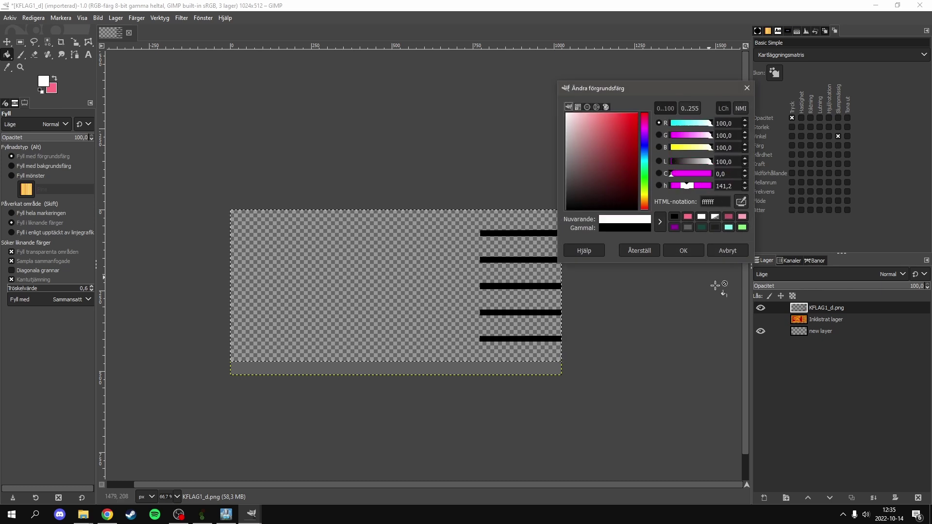
click(684, 252)
click(433, 254)
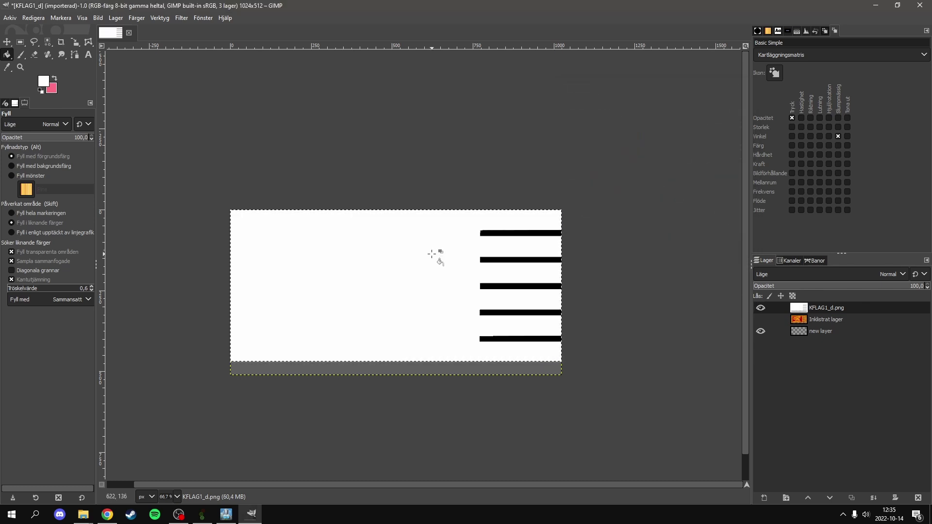
Examine the black bands' corners and edges for unfilled pixels, and undo the white fill.
scroll(518, 262, up, 5)
scroll(519, 262, down, 5)
scroll(524, 266, up, 6)
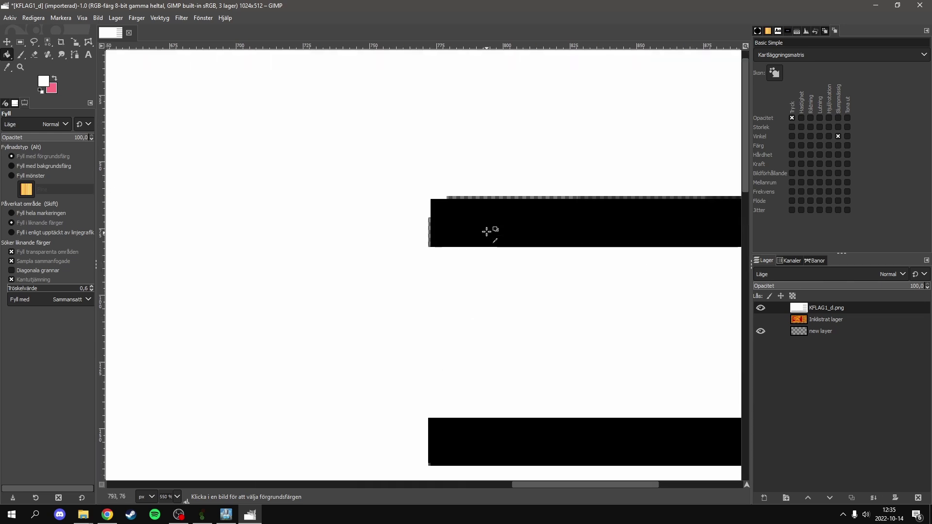
scroll(456, 198, up, 4)
scroll(331, 242, down, 5)
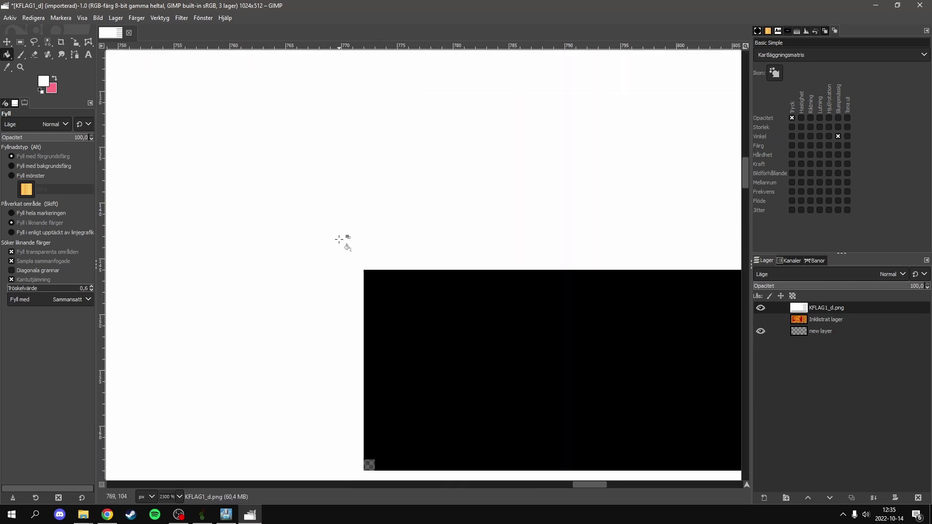
scroll(339, 240, down, 7)
key(ctrl+z)
key(ctrl+z)
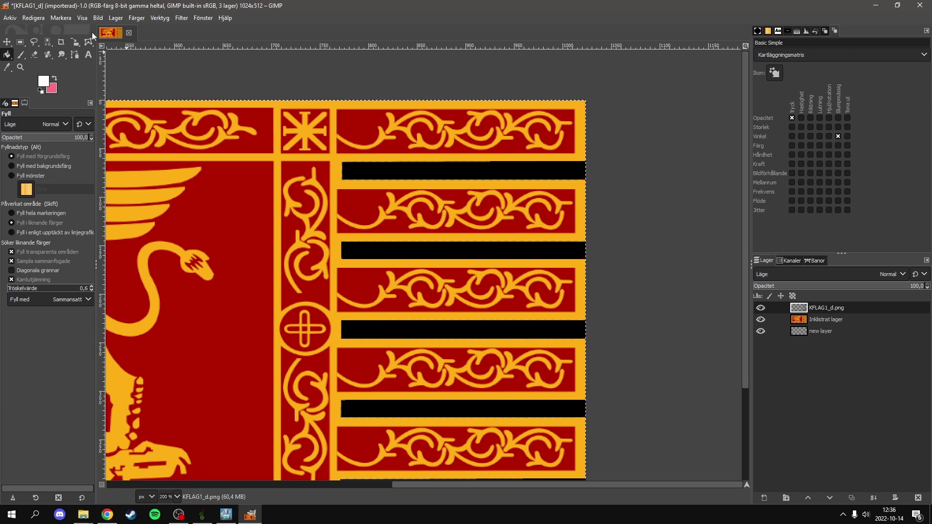
Set the foreground colour to black (000000).
click(39, 81)
drag(607, 191, 655, 265)
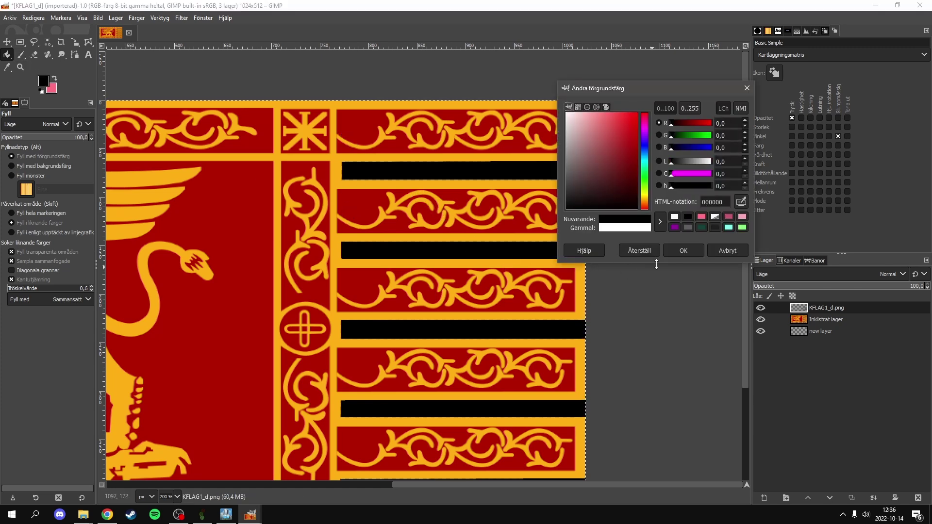
click(682, 250)
scroll(402, 208, up, 4)
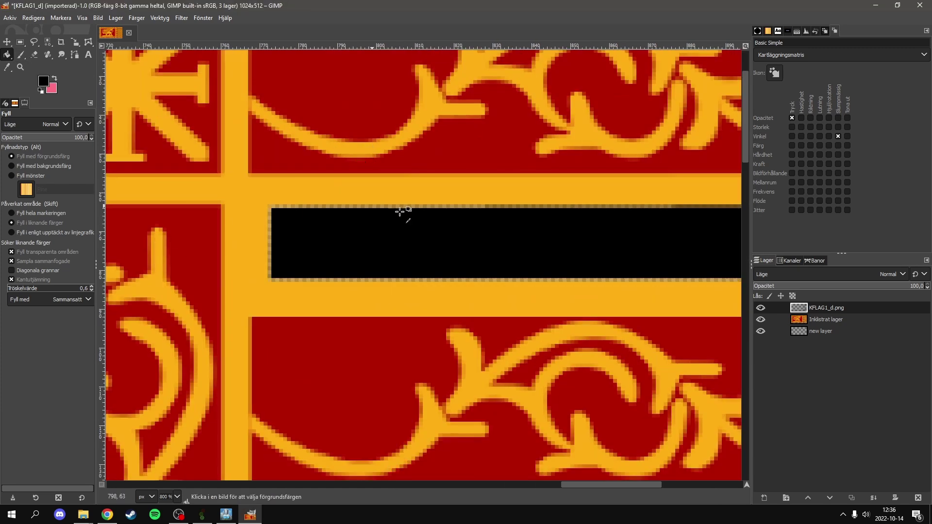
Turn off antialiasing for Bucket Fill and set its threshold to 3.6, with the KFLAG1_d.png layer active.
click(832, 332)
click(761, 319)
click(762, 319)
click(810, 308)
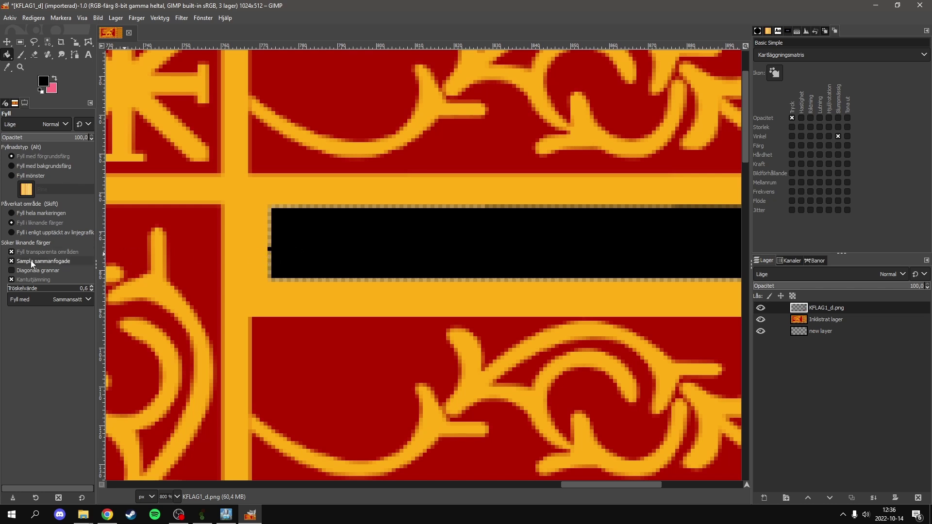
click(92, 284)
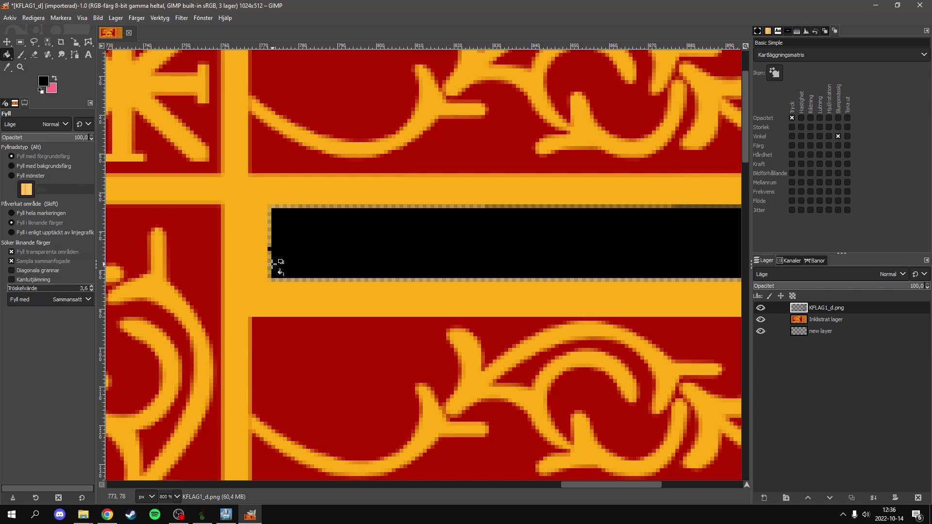
Draw a rectangular selection around the top black band, including its semi-transparent edge pixels, out to the flag's fly end.
key(r)
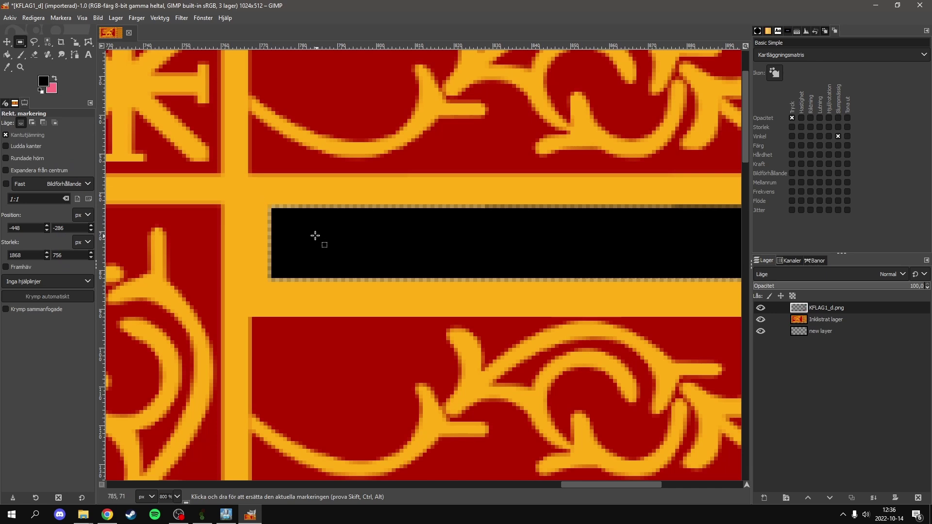
scroll(271, 208, down, 4)
scroll(301, 208, up, 4)
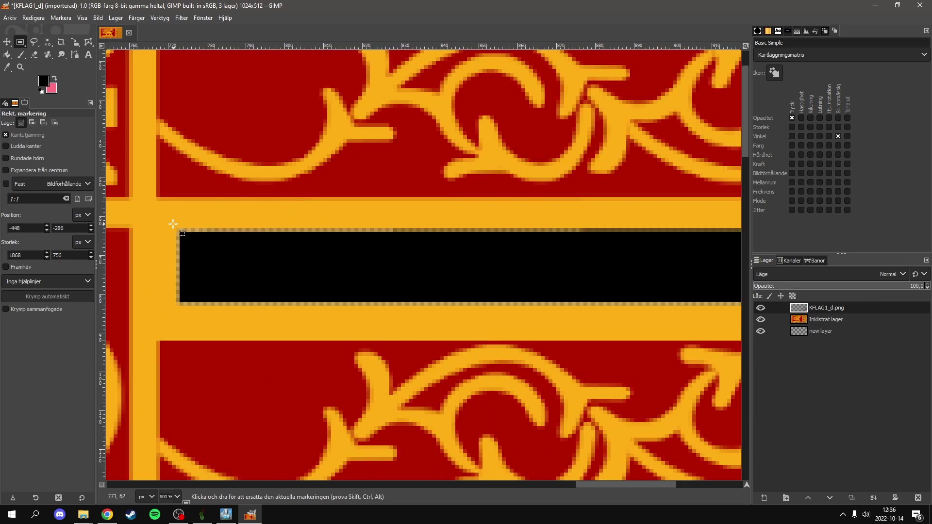
drag(175, 226, 483, 304)
scroll(241, 250, down, 4)
drag(305, 253, 491, 253)
Fill the leftover edge pixels inside the top band's selection with black, using a fill threshold of 101.7.
key(shift+b)
scroll(224, 271, up, 4)
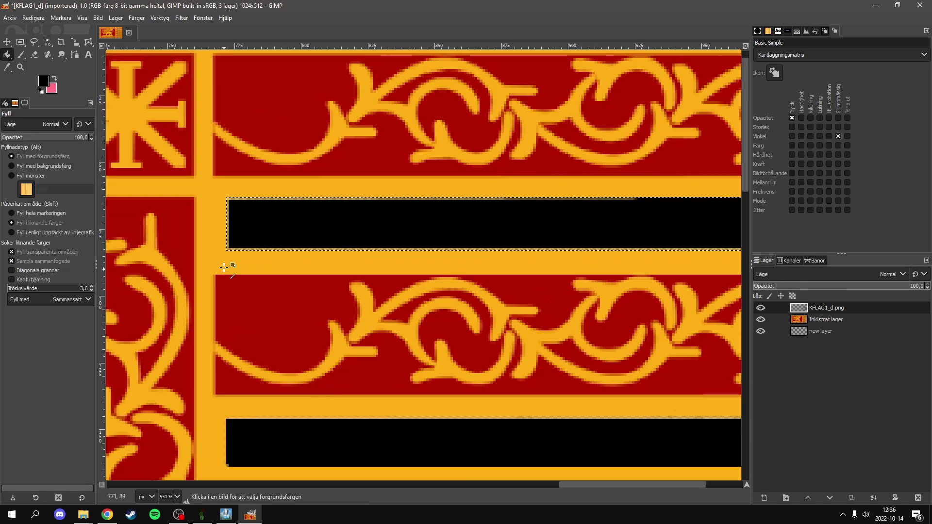
drag(50, 291, 174, 244)
click(236, 197)
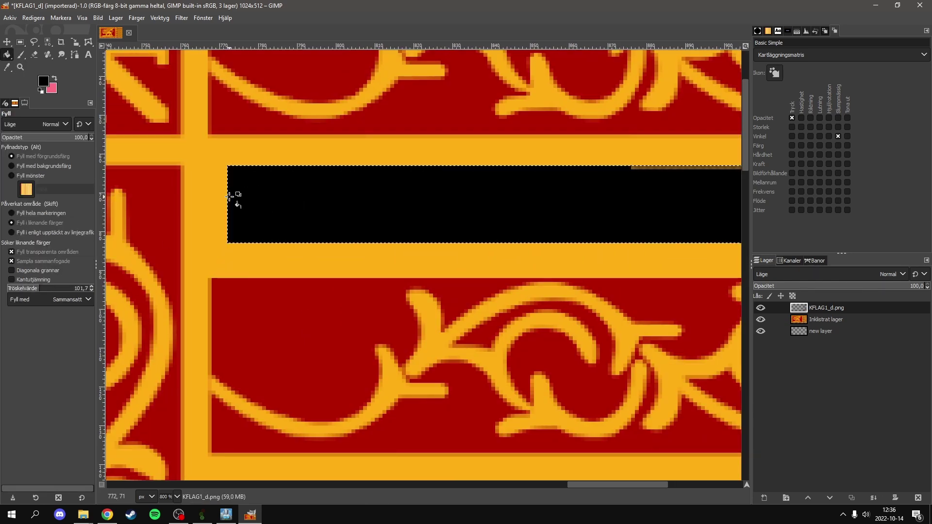
Raise the Bucket Fill threshold to 150.3 and fill the top band's remaining edge pixels with black.
drag(42, 287, 56, 291)
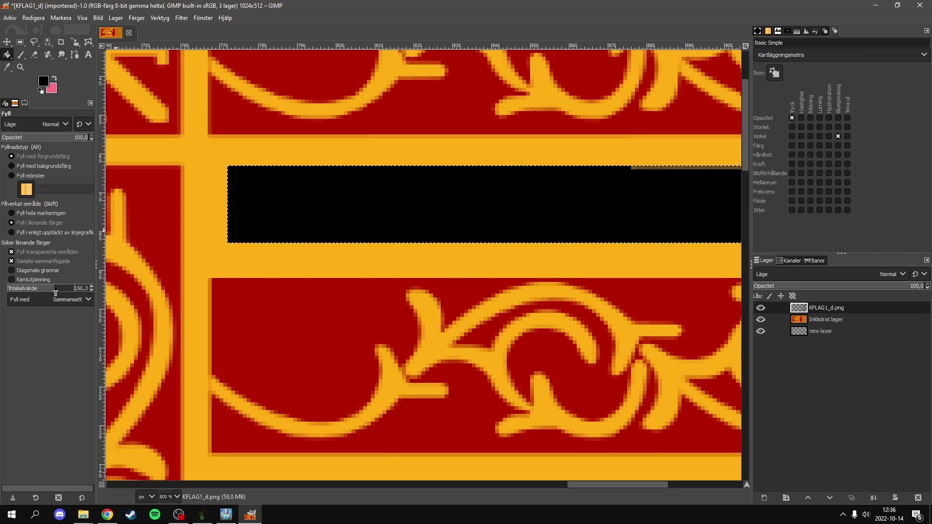
click(669, 185)
scroll(537, 228, down, 4)
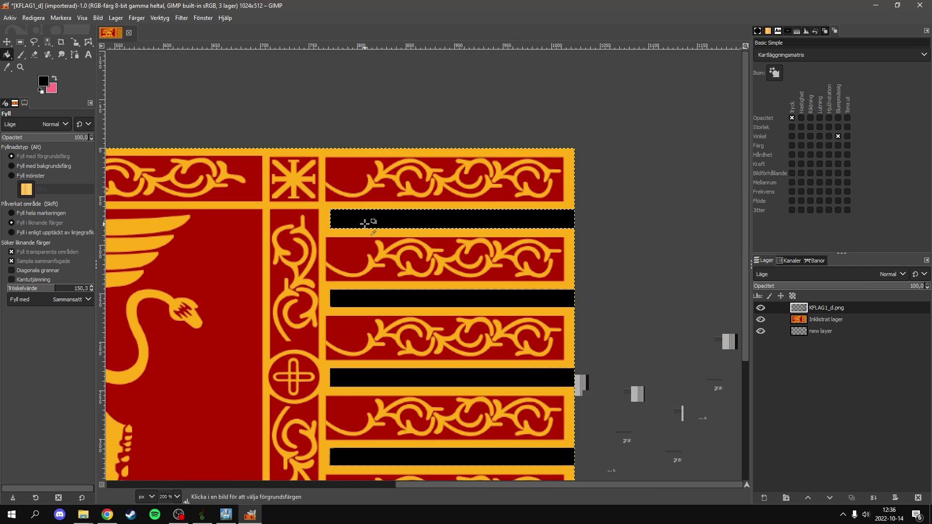
scroll(588, 222, up, 3)
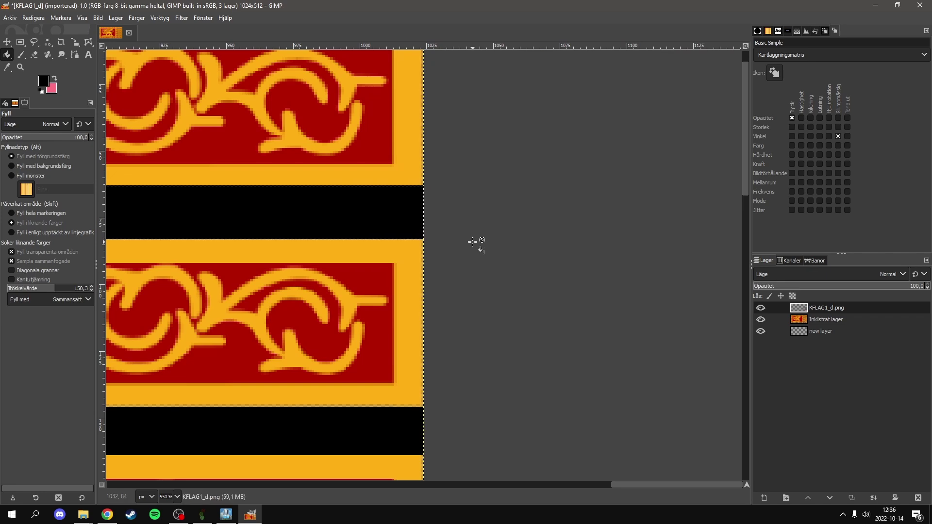
scroll(474, 243, down, 4)
Try to blacken the second band's edge pixels using a 317 × 19 px rectangular selection at 771, 145, extended past the fly end.
click(20, 42)
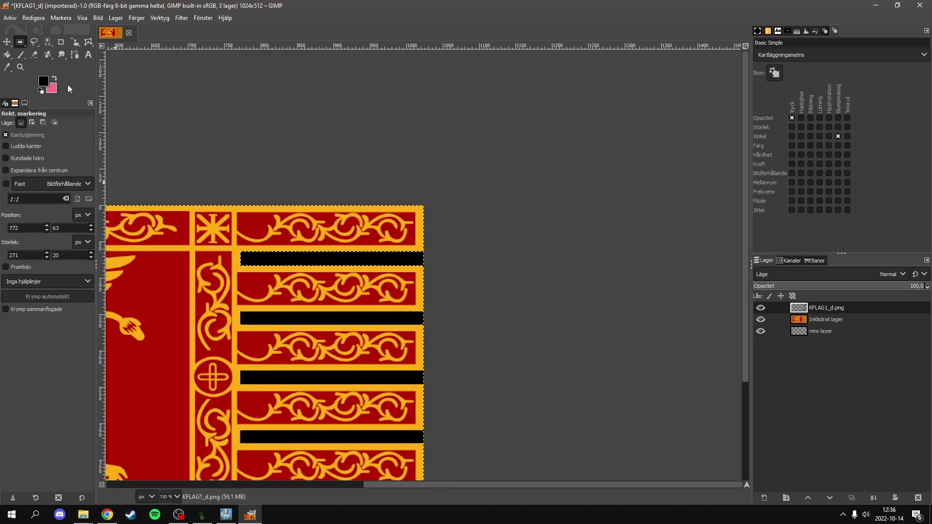
scroll(209, 266, up, 4)
scroll(359, 263, down, 5)
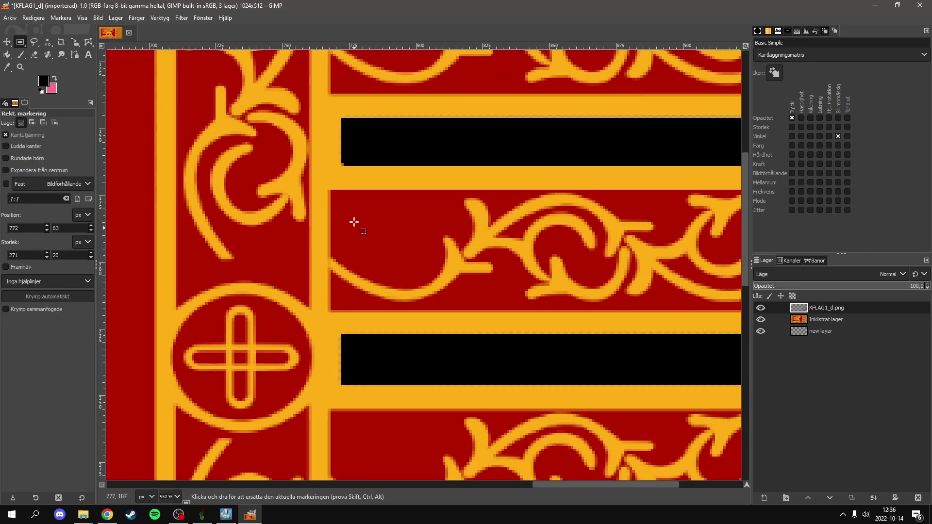
drag(339, 115, 440, 165)
scroll(254, 183, down, 4)
drag(304, 172, 506, 173)
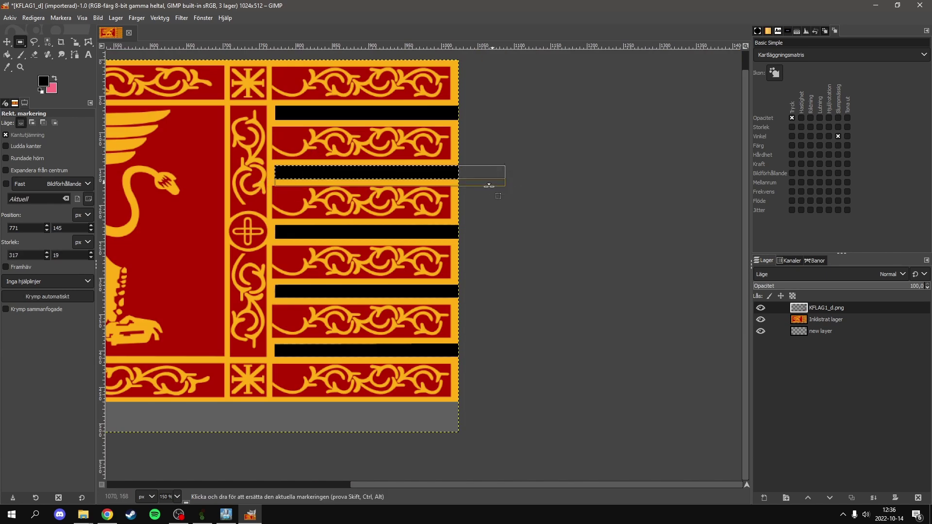
click(11, 55)
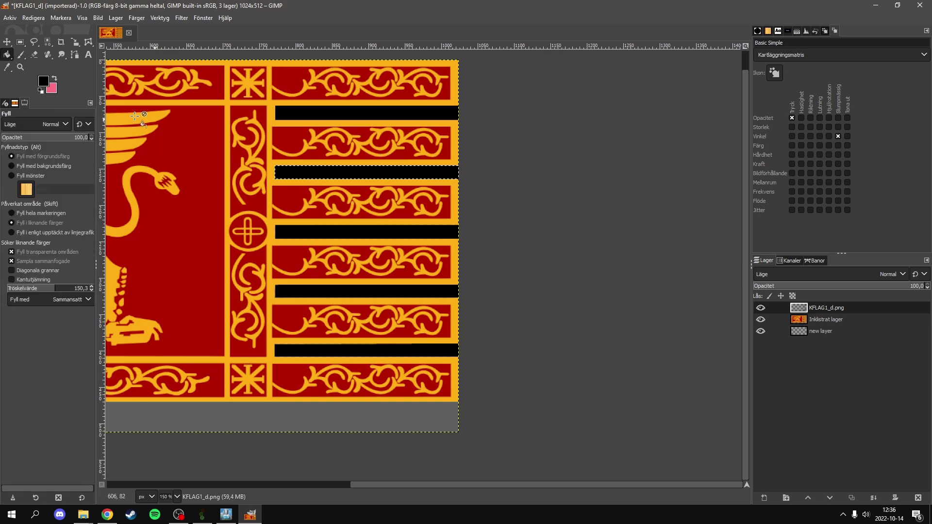
Try to blacken the third band's edge pixels using a 354 × 21 px rectangular selection at 771, 226, extended past the fly end.
click(19, 43)
scroll(279, 225, up, 6)
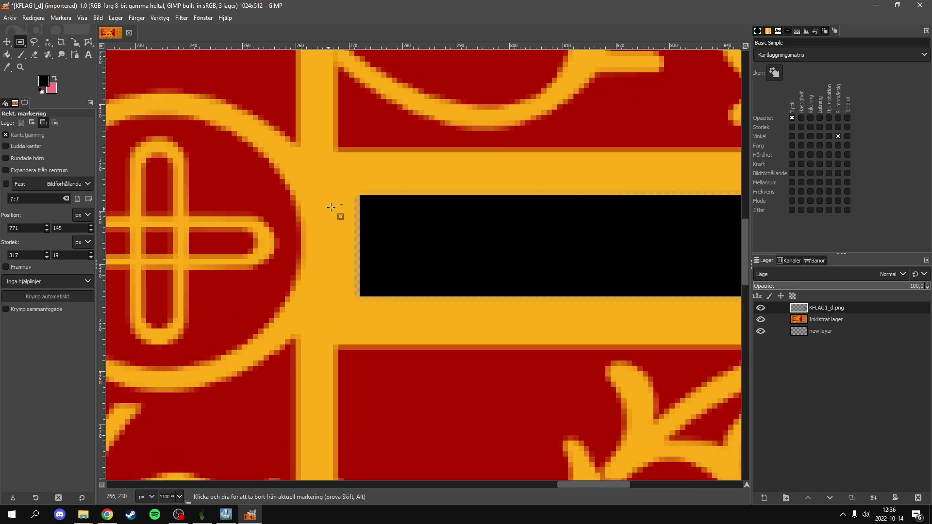
drag(355, 192, 480, 308)
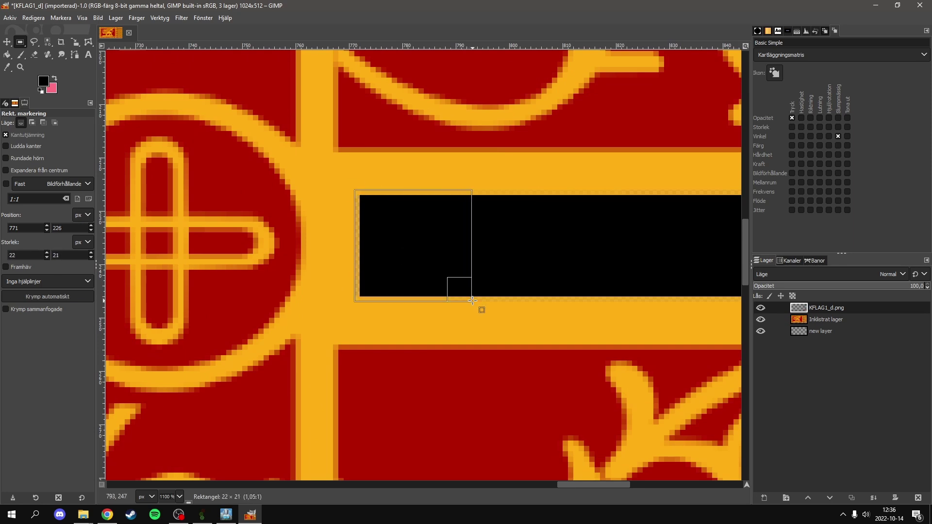
scroll(371, 198, down, 6)
drag(262, 191, 502, 190)
click(10, 54)
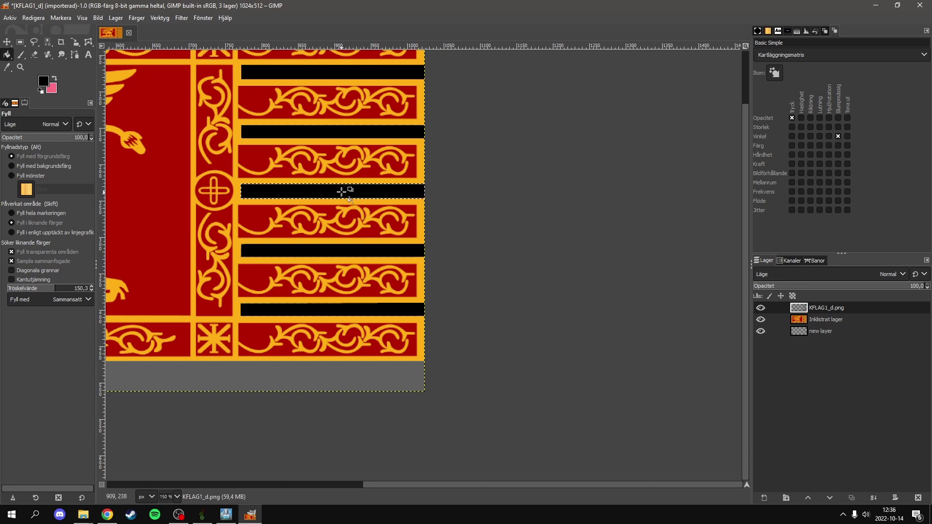
Try to fill the fourth band's edge pixels with black inside a 298 × 19 px rectangular selection at 771, 309.
click(20, 42)
scroll(208, 301, up, 2)
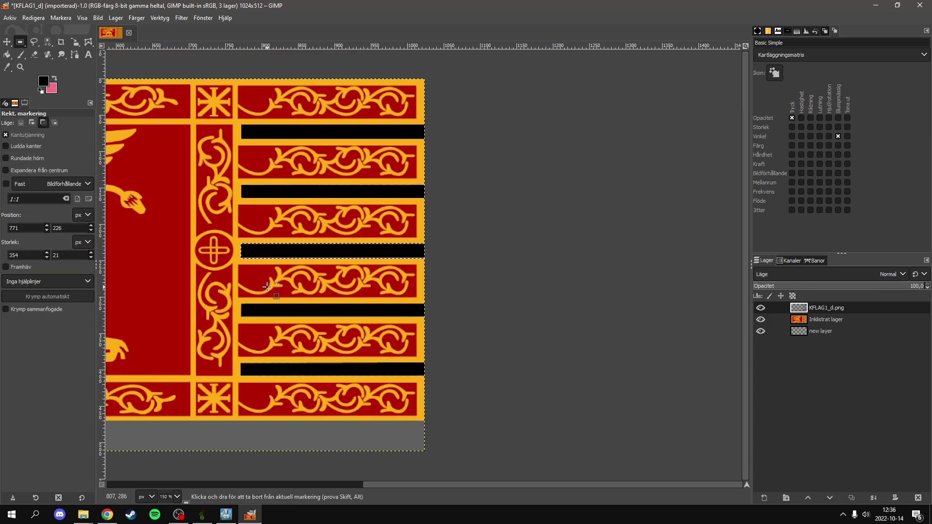
scroll(208, 319, up, 3)
scroll(208, 319, up, 3)
drag(204, 323, 434, 423)
scroll(434, 424, down, 6)
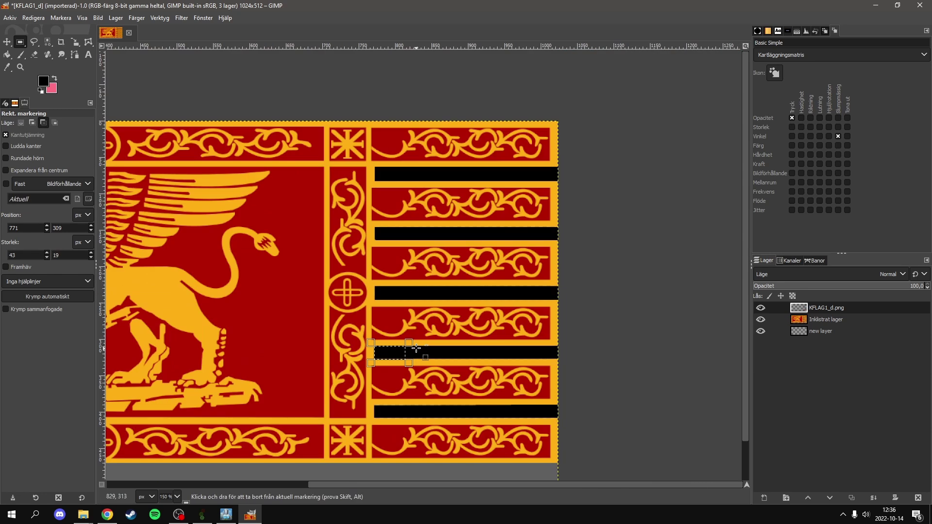
drag(405, 355, 596, 354)
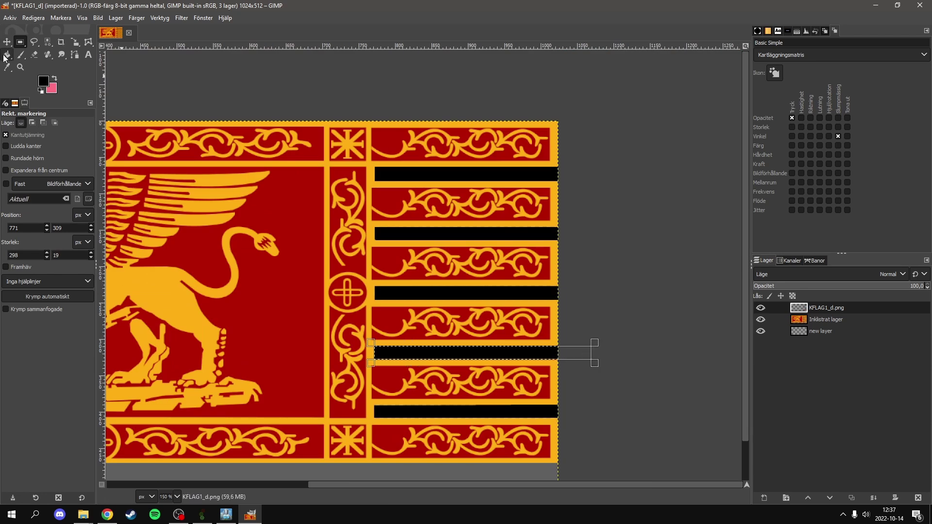
key(shift+b)
click(475, 352)
scroll(502, 369, down, 1)
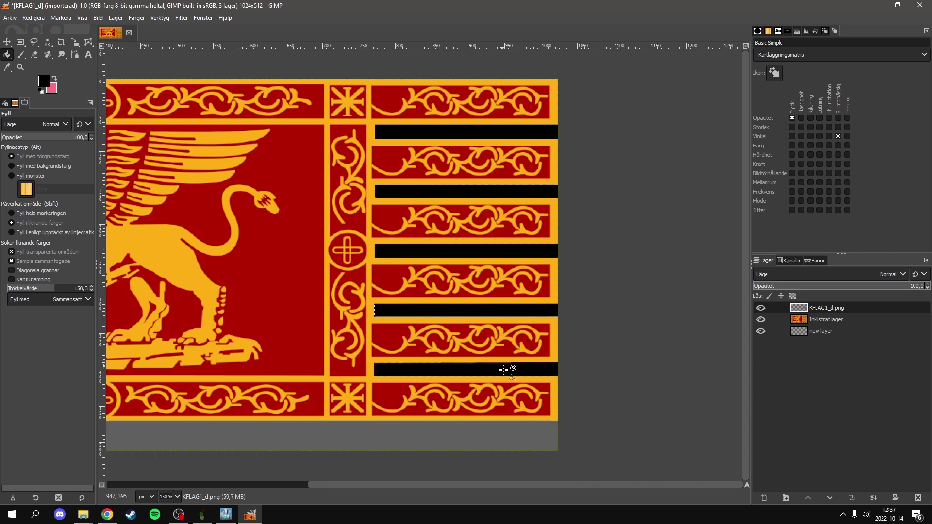
Draw a rectangular selection around the bottom black band with its edge pixels, 272 × 19 px at 771, 390, extended past the fly end.
scroll(506, 371, up, 4)
scroll(301, 267, down, 2)
scroll(297, 252, down, 1)
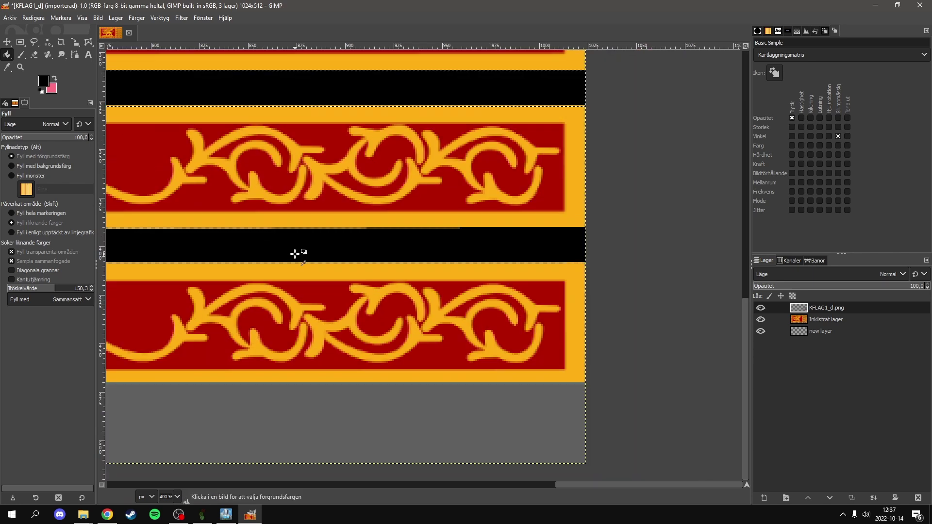
scroll(253, 257, up, 2)
drag(579, 482, 560, 482)
click(20, 43)
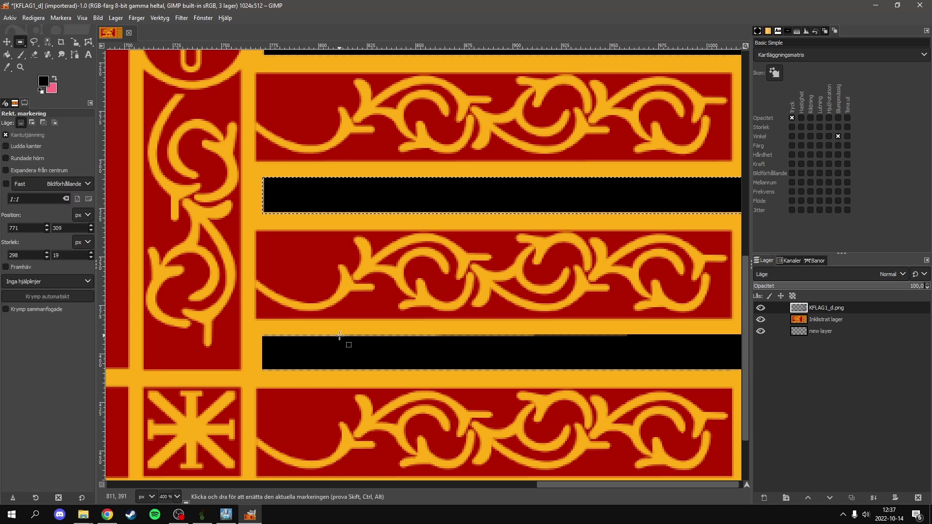
scroll(340, 335, down, 1)
scroll(288, 335, up, 4)
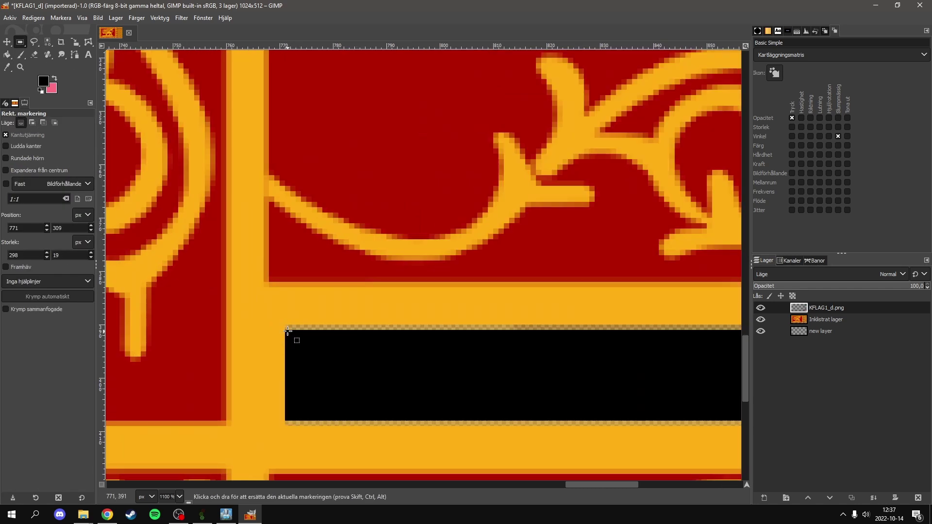
drag(288, 333, 487, 435)
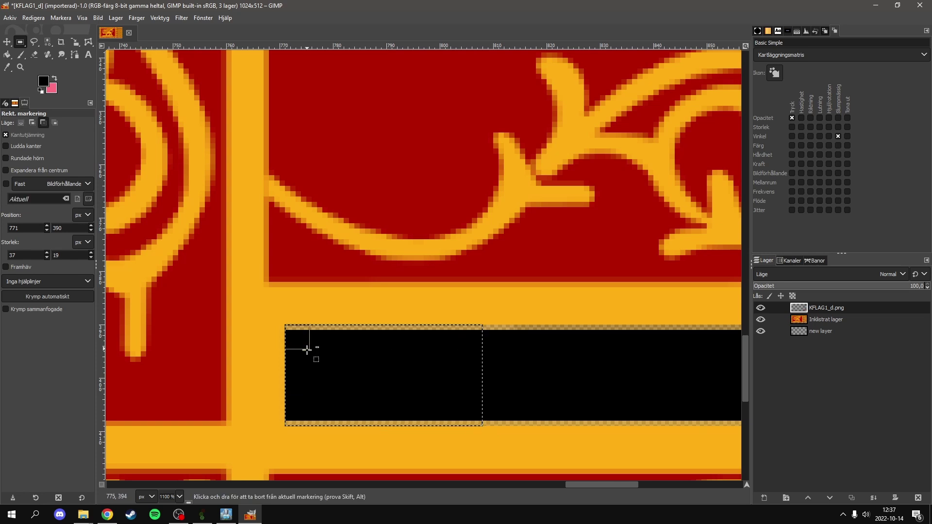
scroll(306, 348, down, 4)
drag(364, 358, 627, 357)
scroll(626, 357, down, 2)
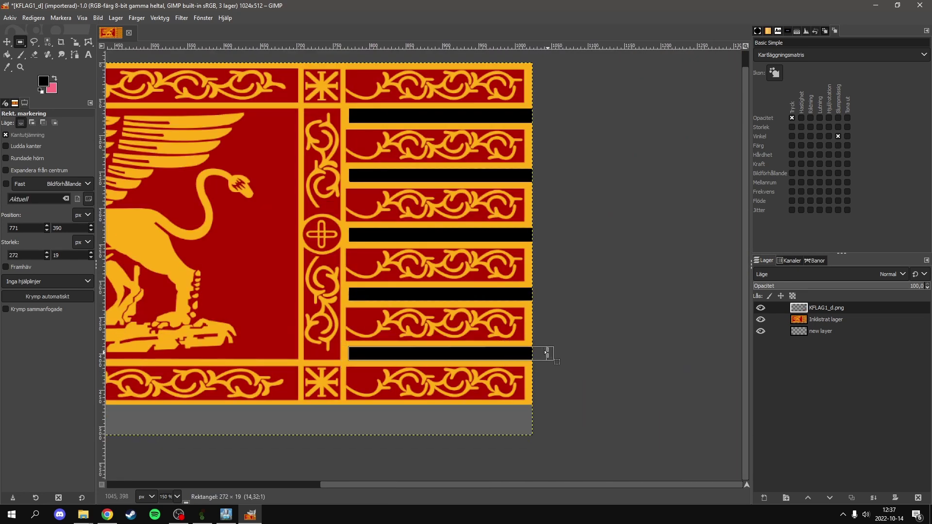
Fill the leftover edge pixels inside the bottom band's selection with black and inspect the band's edges.
key(shift+b)
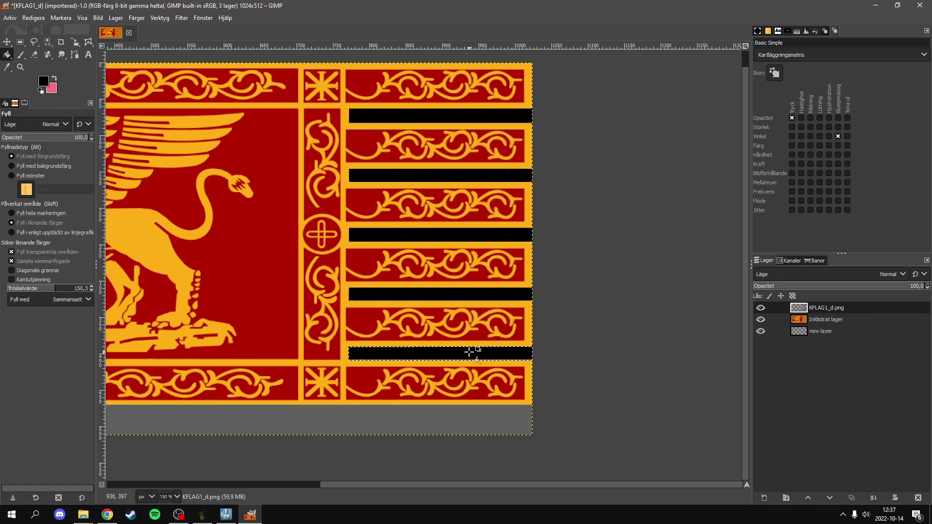
scroll(469, 351, up, 6)
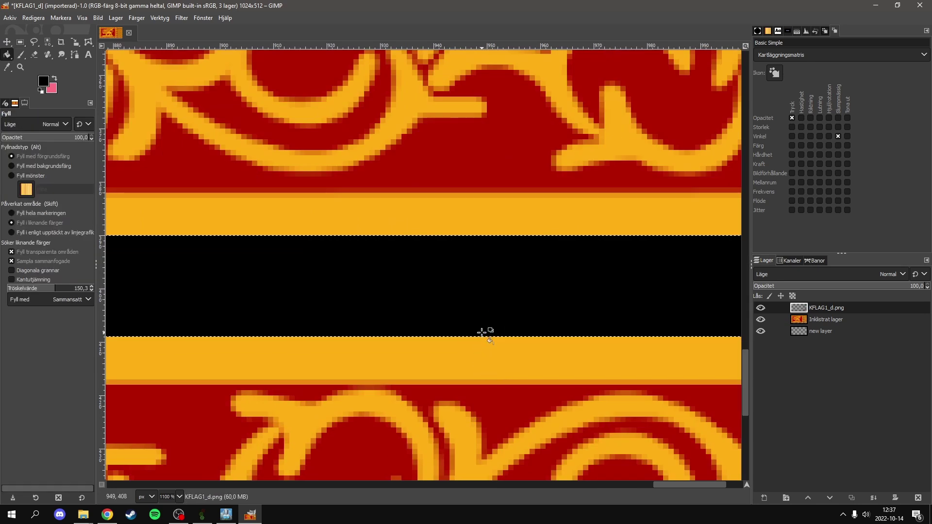
scroll(482, 332, down, 2)
scroll(223, 310, down, 2)
scroll(183, 312, up, 3)
scroll(197, 314, down, 1)
scroll(195, 314, up, 3)
scroll(330, 320, down, 5)
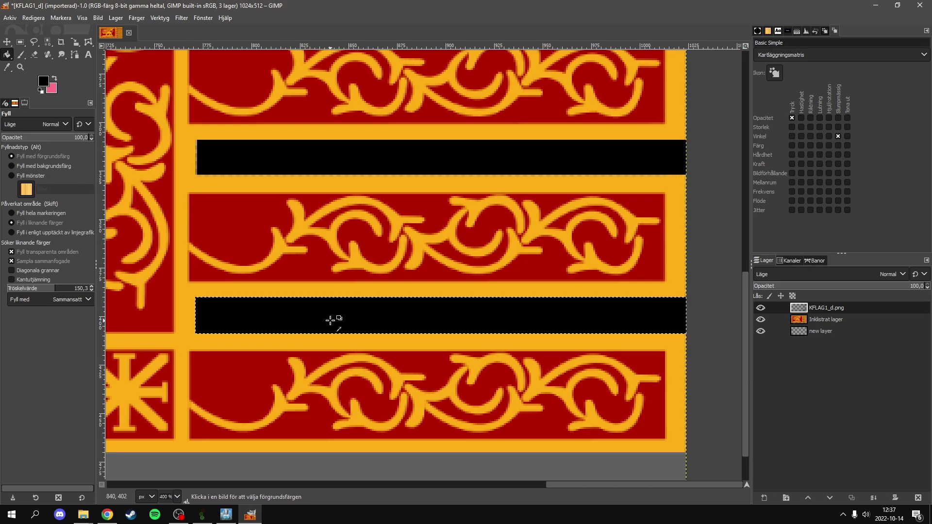
Select the fourth black band from the top with its semi-transparent edge pixels, 345 × 19 px at 771, 309, extended past the fly end.
scroll(417, 311, up, 5)
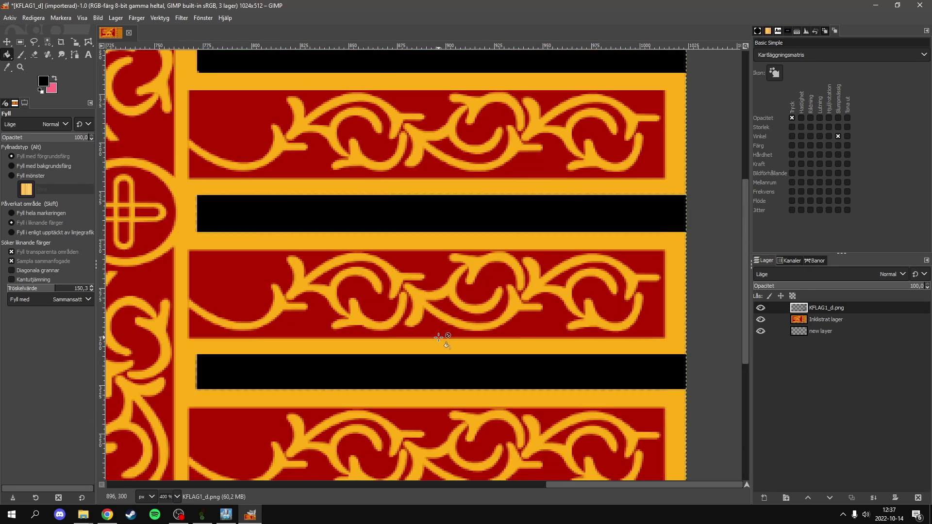
scroll(208, 372, up, 3)
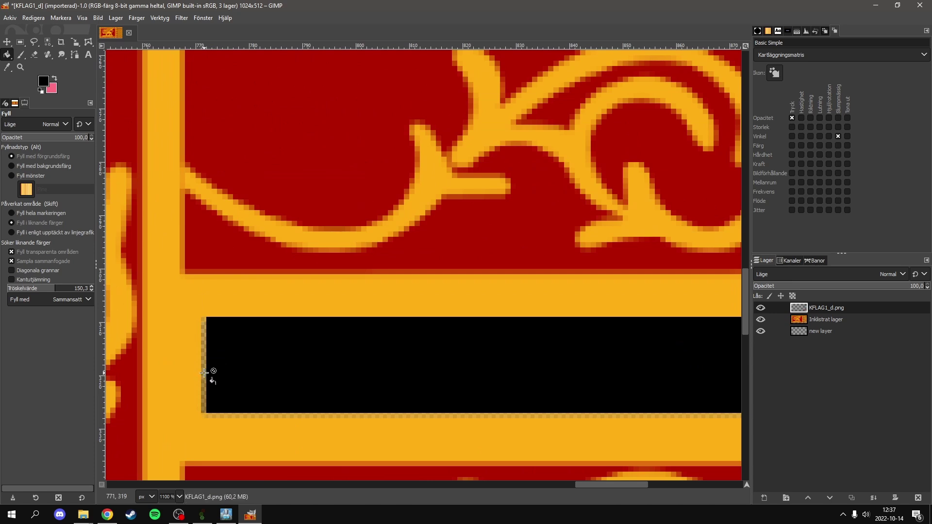
click(21, 43)
drag(203, 319, 390, 428)
scroll(410, 373, down, 3)
scroll(409, 373, down, 4)
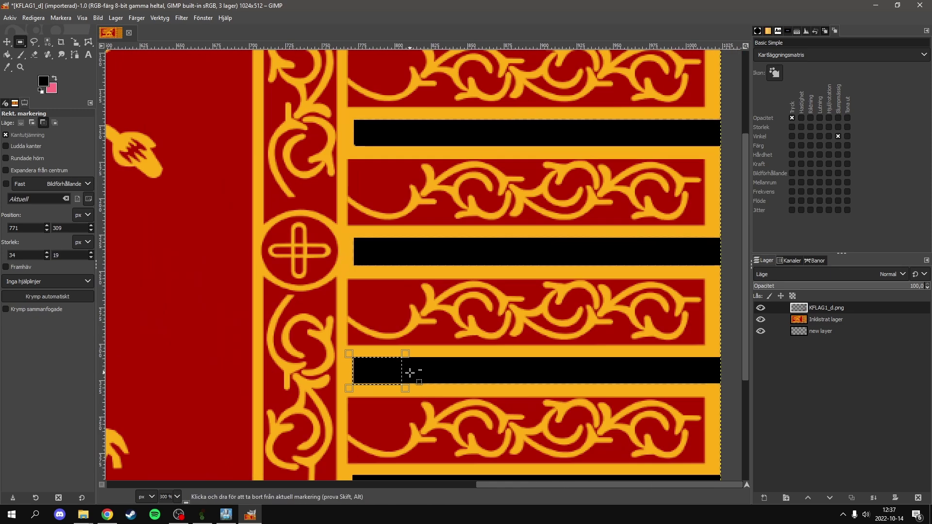
drag(396, 370, 549, 371)
Fill the semi-transparent edge pixels inside the fourth band's selection with black.
scroll(379, 369, up, 9)
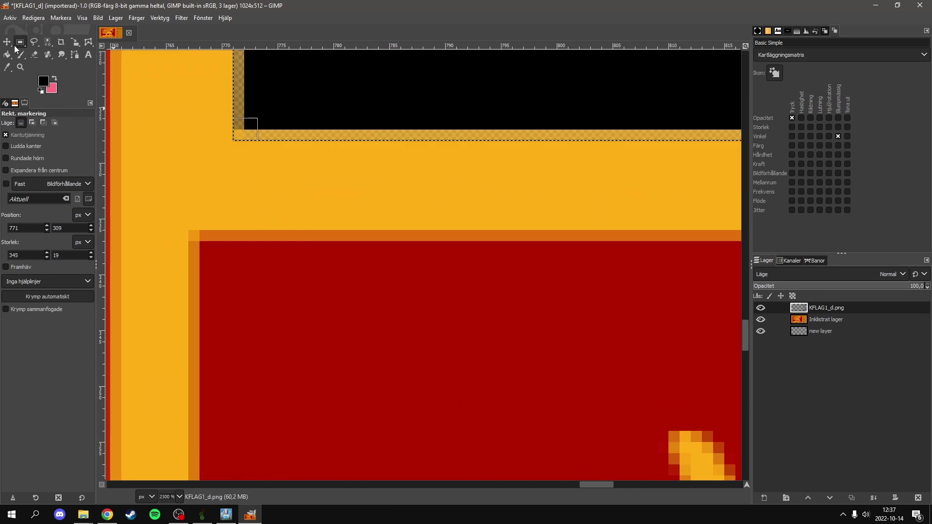
click(7, 54)
click(245, 91)
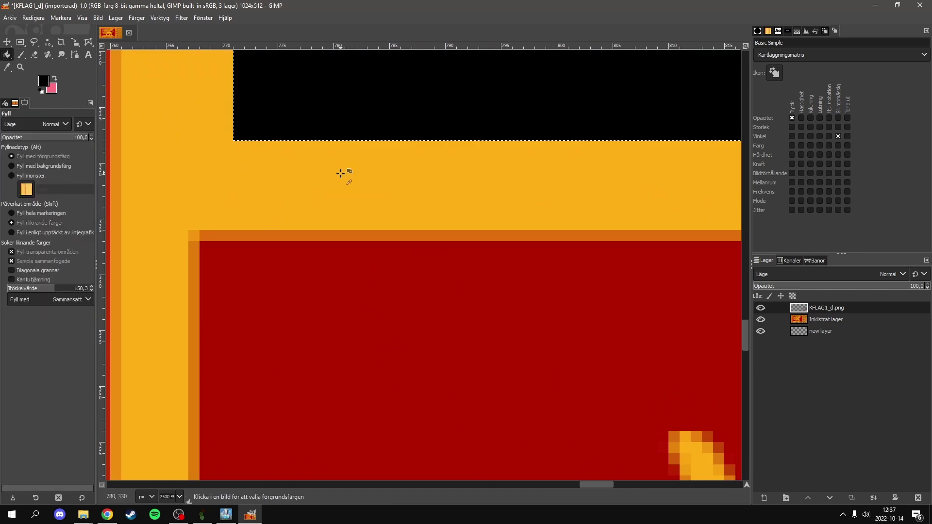
scroll(341, 175, up, 3)
scroll(342, 181, down, 5)
scroll(343, 181, up, 5)
scroll(342, 183, down, 5)
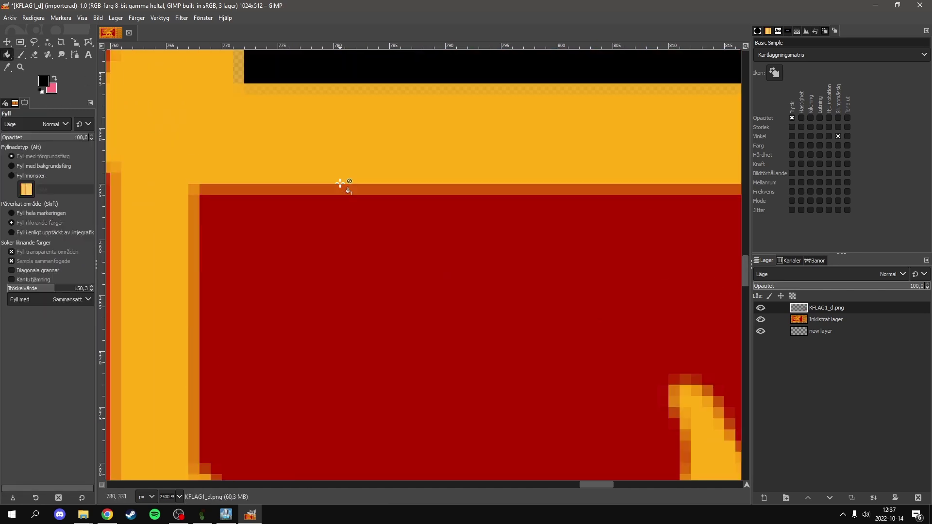
Draw a rectangular selection around the third black band, including its edge pixels, and extend it past the fly end.
scroll(340, 183, up, 5)
click(20, 42)
scroll(253, 152, up, 3)
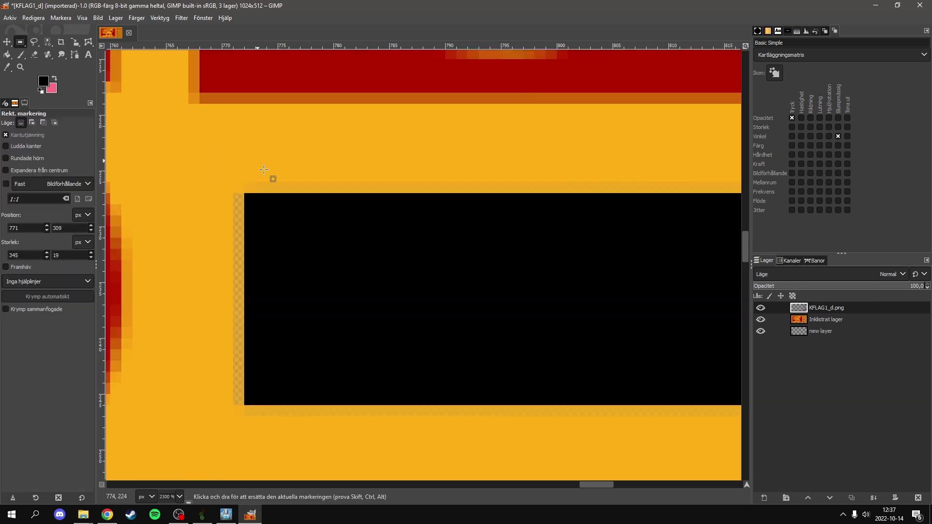
drag(237, 184, 405, 417)
scroll(368, 276, down, 5)
scroll(367, 276, down, 3)
drag(355, 275, 591, 276)
scroll(307, 255, up, 8)
Fill the leftover edge pixels inside the third band's selection with black.
key(shift+b)
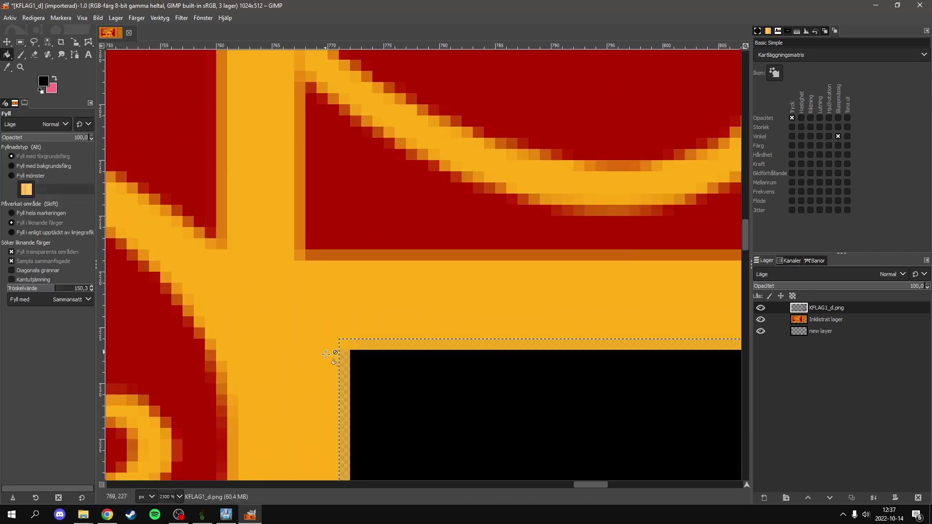
click(343, 374)
scroll(364, 354, down, 5)
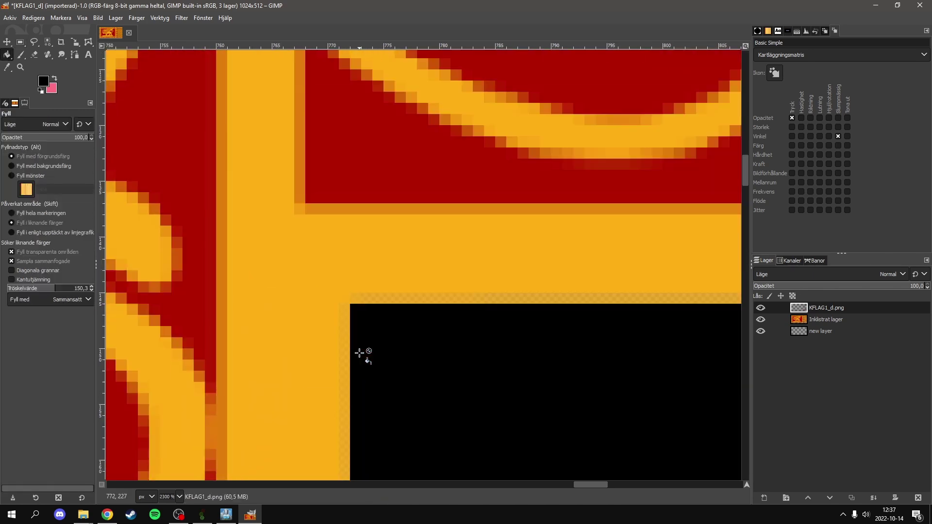
scroll(363, 354, up, 5)
scroll(359, 353, down, 5)
scroll(360, 353, up, 5)
scroll(360, 352, down, 4)
Draw a 19 px high rectangular selection at 771, 145 around the second black band's edge pixels and extend it past the fly end.
scroll(359, 351, up, 3)
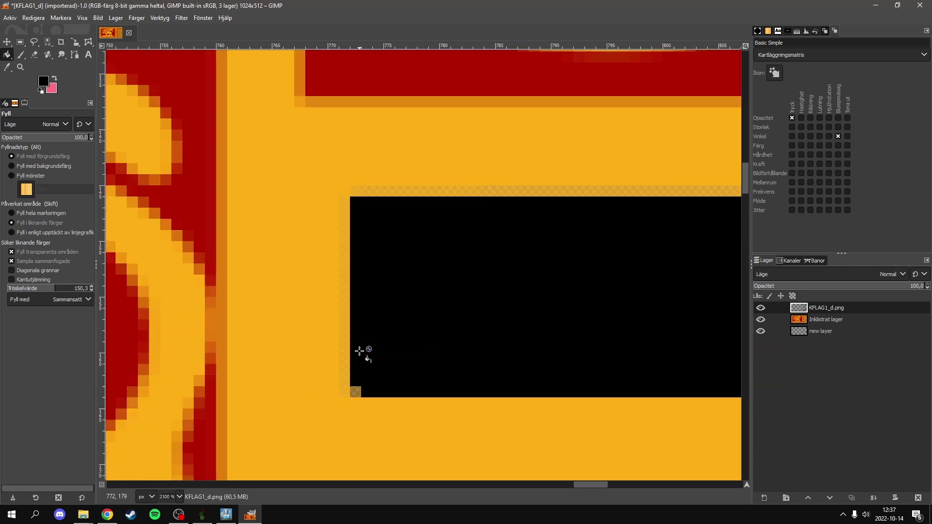
click(20, 43)
drag(341, 188, 516, 396)
scroll(247, 223, down, 6)
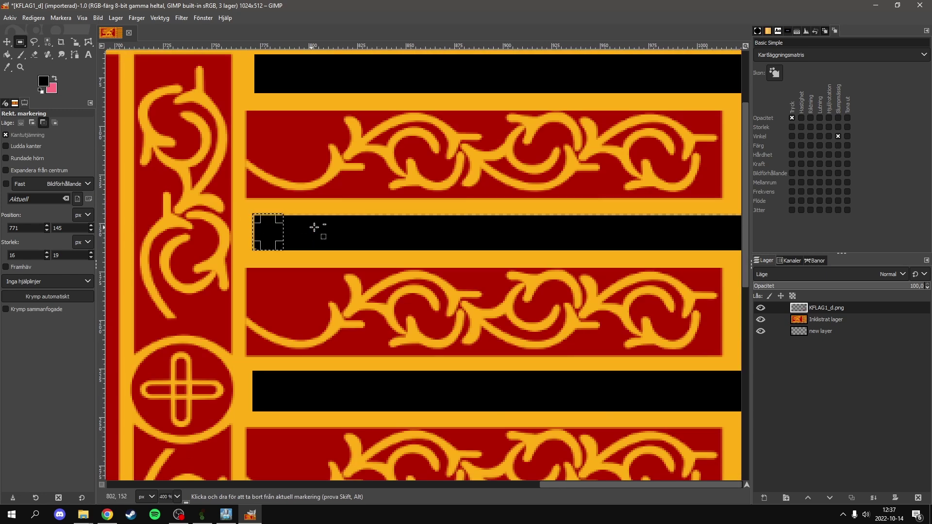
scroll(292, 229, up, 1)
drag(287, 232, 716, 232)
Fill the leftover edge pixels inside the second band's selection with black.
click(7, 54)
scroll(285, 250, up, 6)
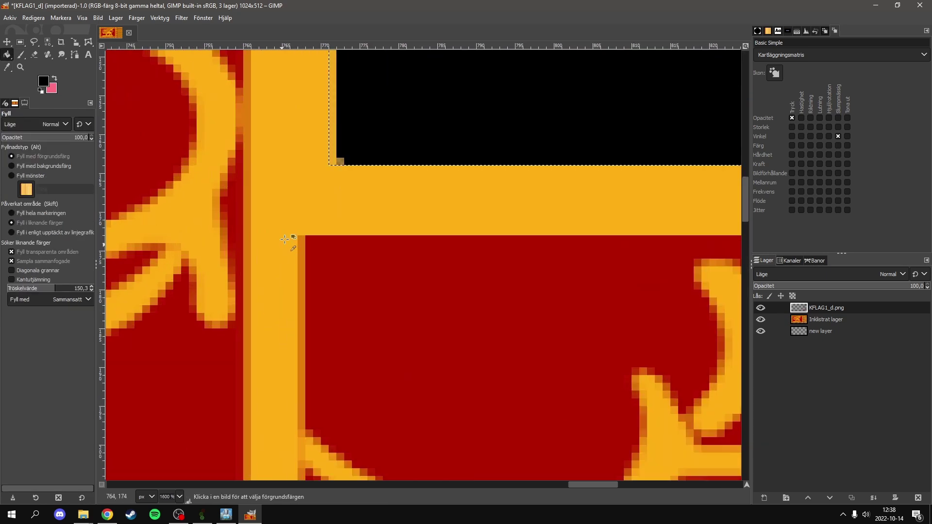
scroll(443, 214, down, 2)
scroll(444, 214, up, 6)
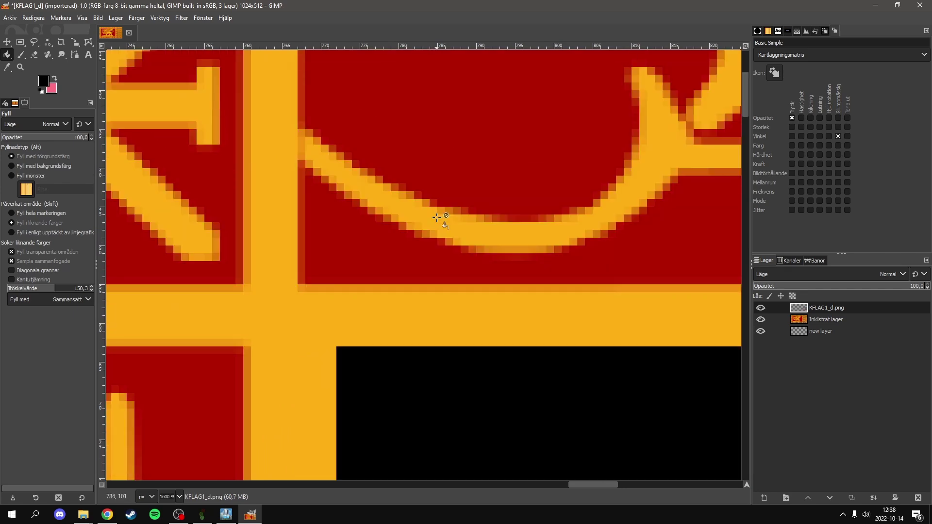
scroll(412, 204, down, 2)
scroll(329, 208, down, 4)
scroll(329, 208, down, 2)
scroll(530, 231, up, 3)
scroll(533, 231, down, 4)
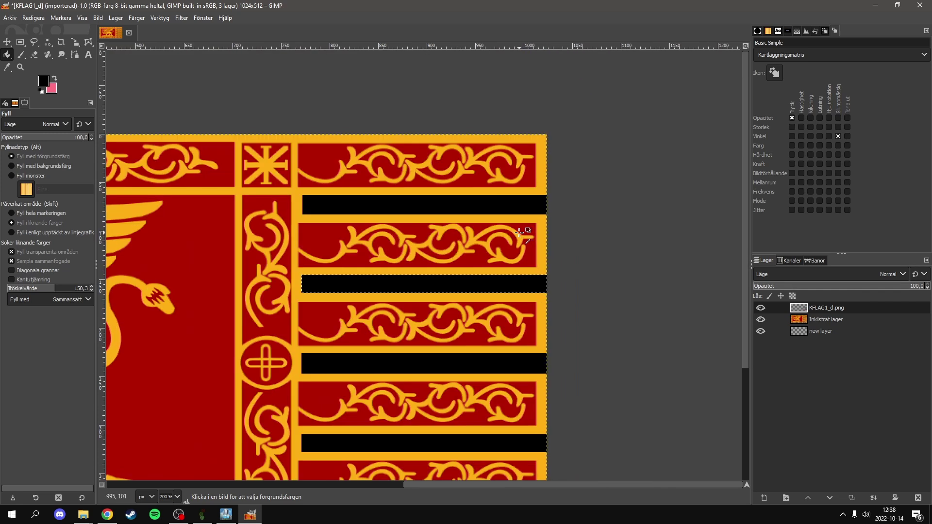
scroll(554, 228, down, 3)
scroll(400, 216, down, 3)
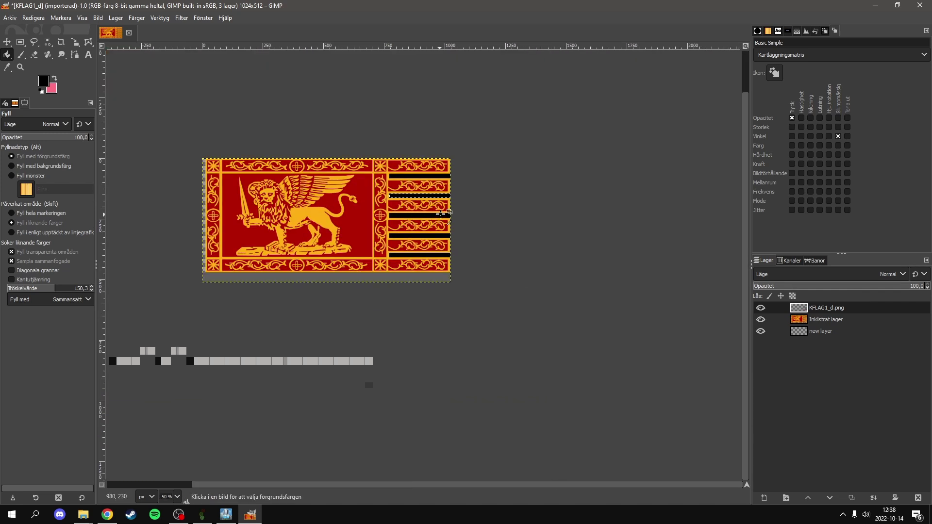
Hide the pasted flag layer, select the whole canvas and fill the transparent area of KFLAG1_d.png with white (ffffff).
scroll(323, 317, up, 1)
click(761, 319)
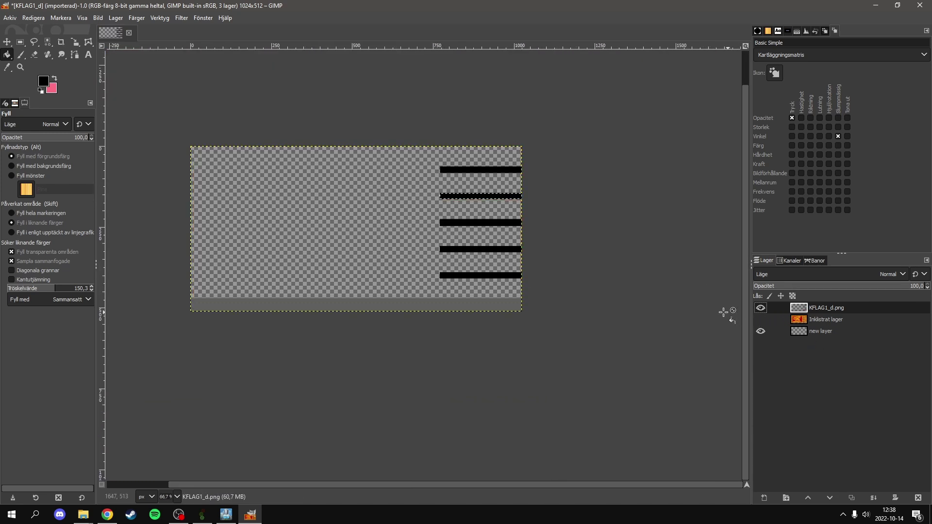
key(ctrl+a)
click(46, 86)
drag(563, 175, 462, 68)
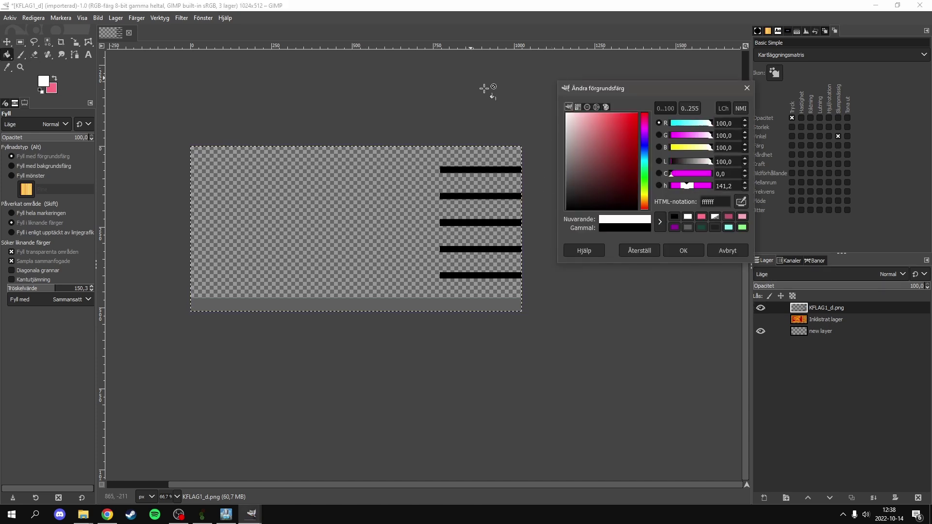
click(672, 250)
click(382, 220)
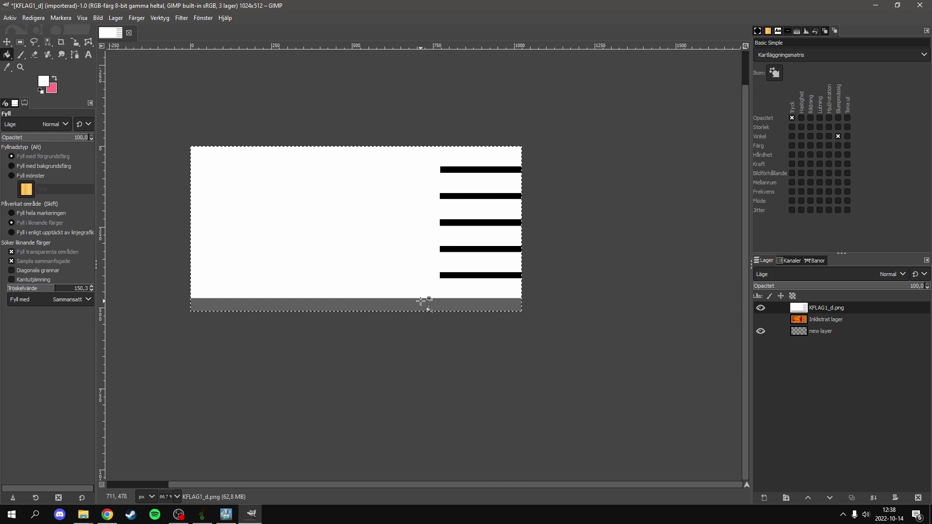
Fill the grey strip below the flag area with white and place the visible flag layer at the top of the stack.
click(422, 304)
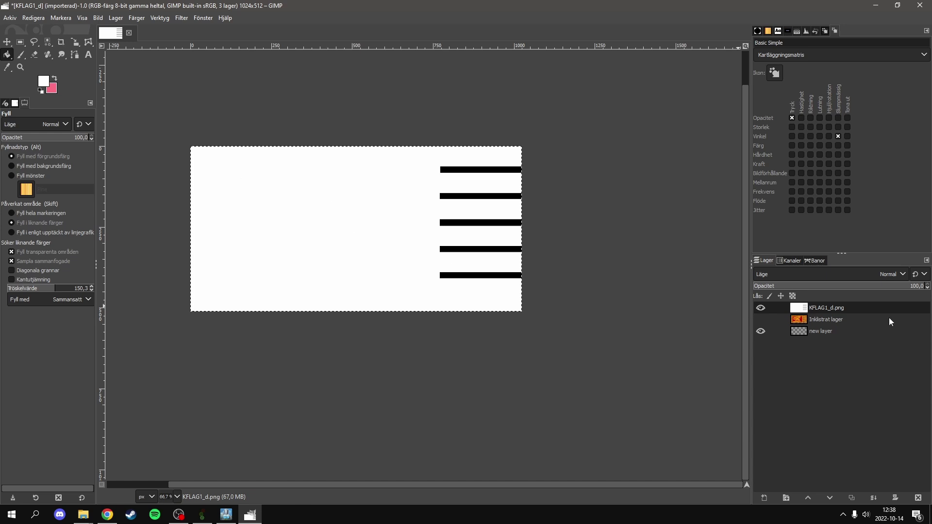
click(760, 321)
drag(808, 322, 818, 307)
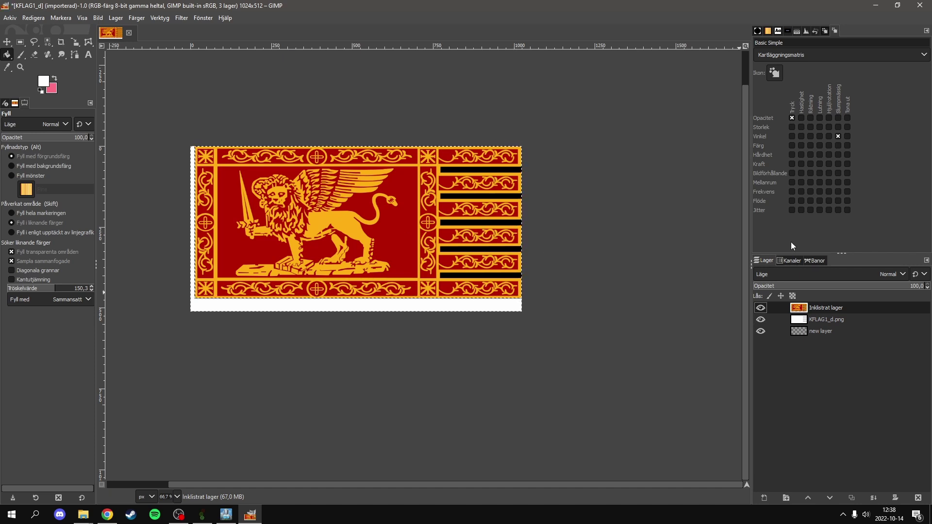
Move the KFLAG1_d.png layer to the bottom of the stack and rename it alpha.
drag(823, 320, 800, 337)
double_click(827, 332)
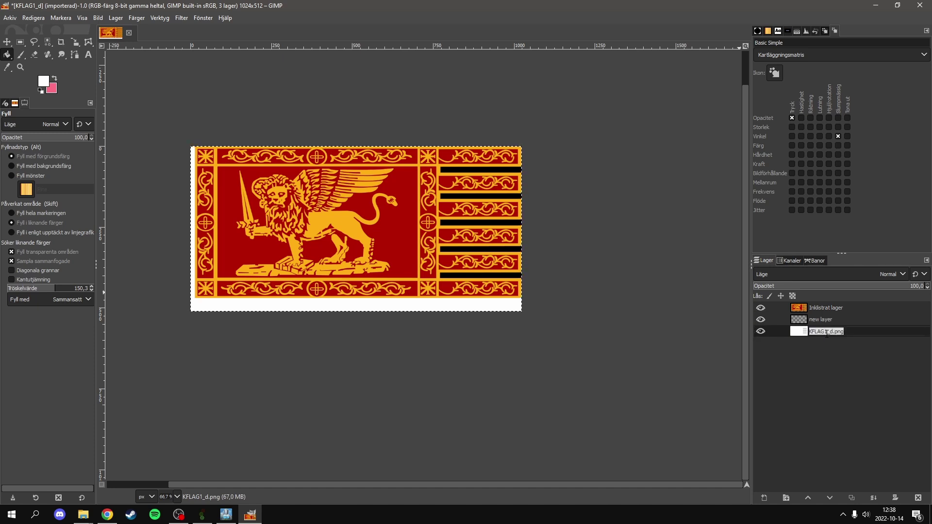
text(alpha)
key(Return)
Rename the pasted flag layer as diffuse.
double_click(834, 308)
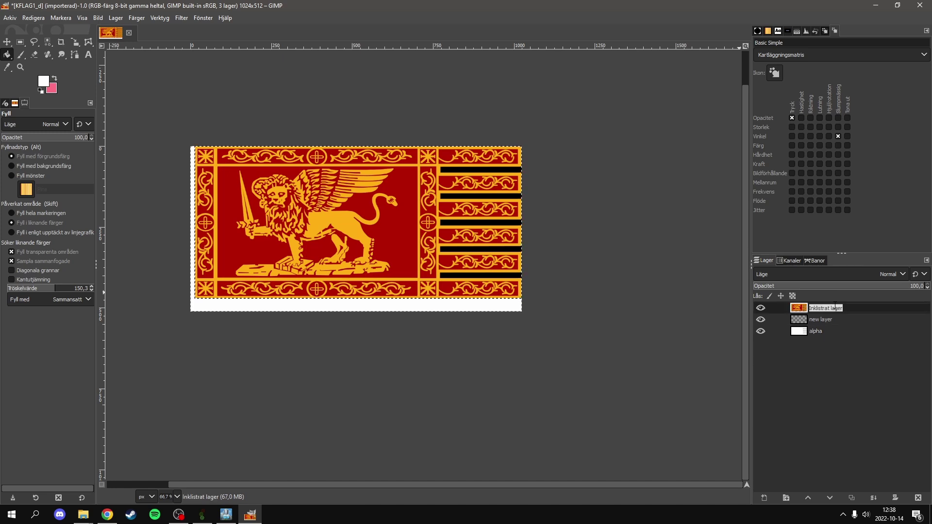
text(diffuse)
key(Return)
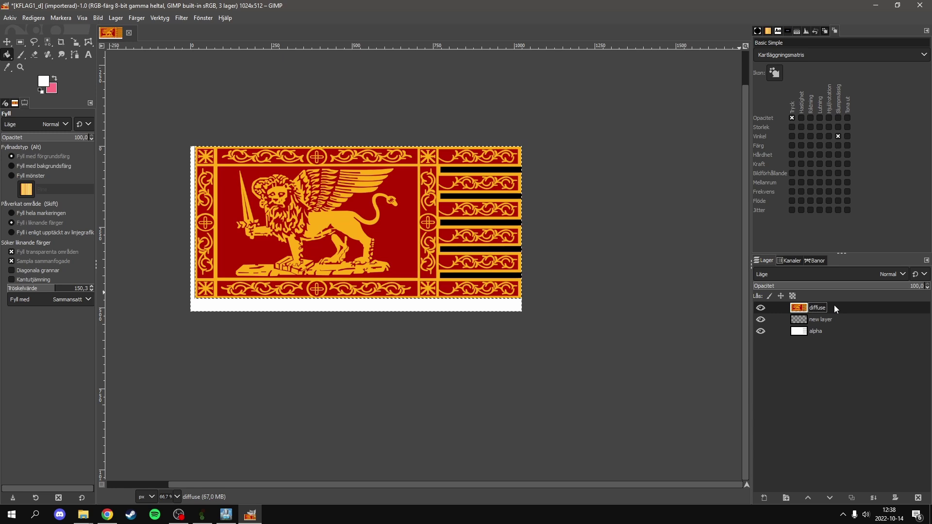
Move the new layer to the top of the stack, above the diffuse layer.
click(827, 320)
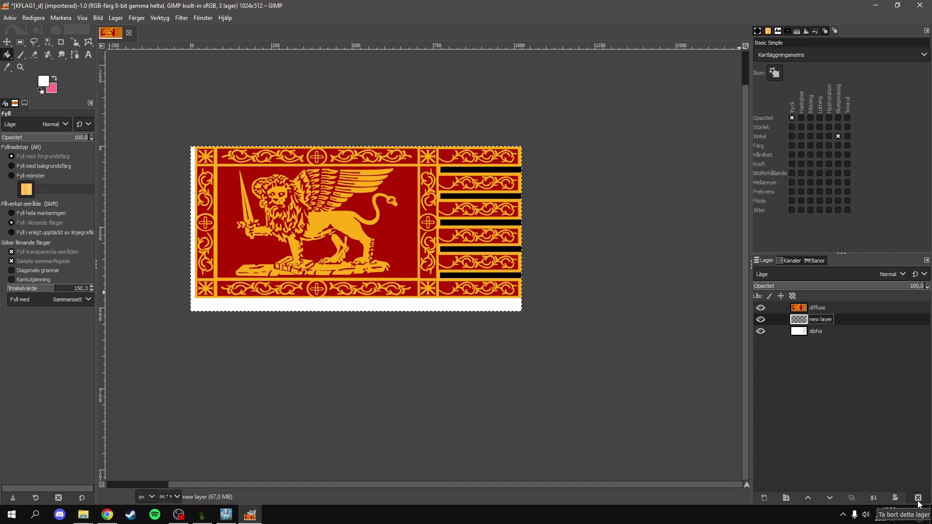
click(760, 309)
click(761, 309)
mouse_move(816, 317)
mouse_down()
mouse_move(821, 306)
mouse_move(826, 314)
mouse_up()
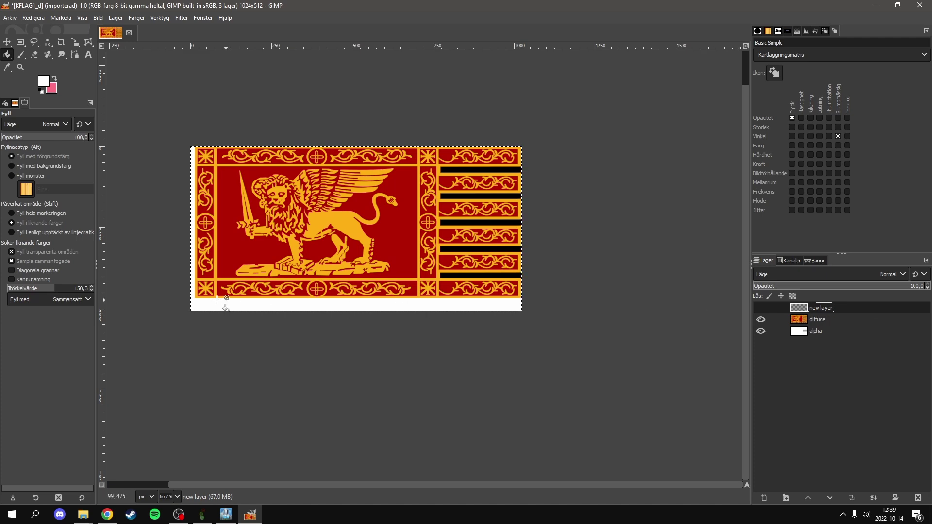
key(1)
scroll(343, 284, up, 3)
scroll(260, 244, down, 2)
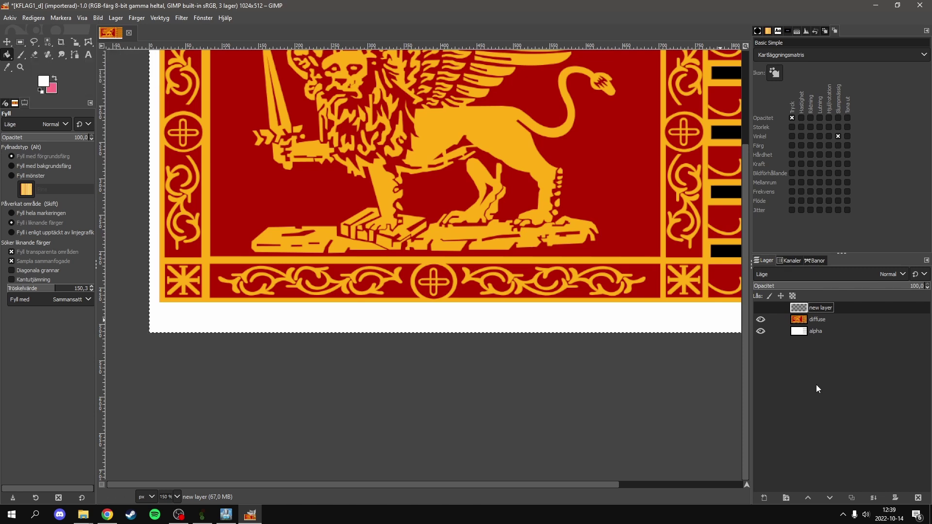
Undo the layer renames and reordering, back through the white fill of the grey strip.
key(ctrl+z)
key(ctrl+z)
key(ctrl+z)
key(ctrl+z)
key(ctrl+z)
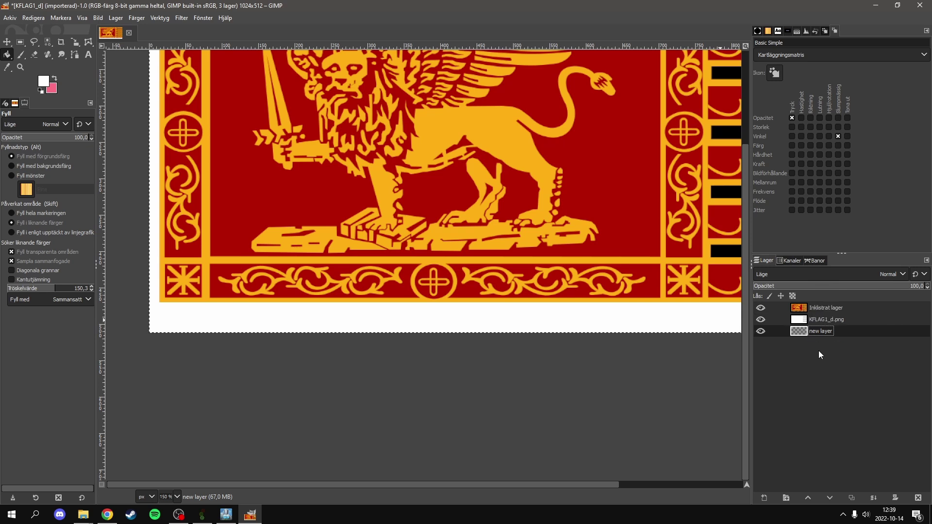
key(ctrl+z)
key(ctrl+z)
key(ctrl+z)
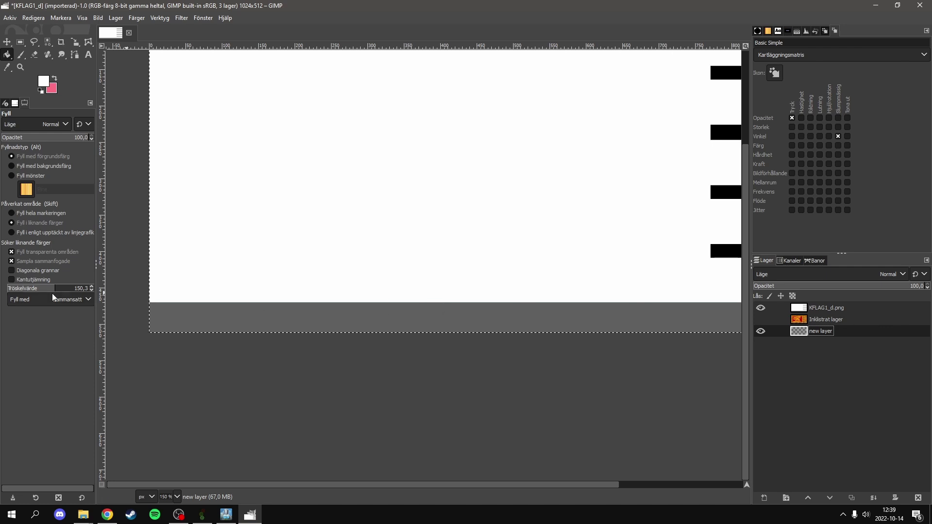
Draw a rectangular selection about 1080 × 124 px at -9, 469 covering the grey strip along the canvas's lower edge.
key(r)
drag(143, 302, 610, 391)
ctrl+scroll(431, 377, down, 3)
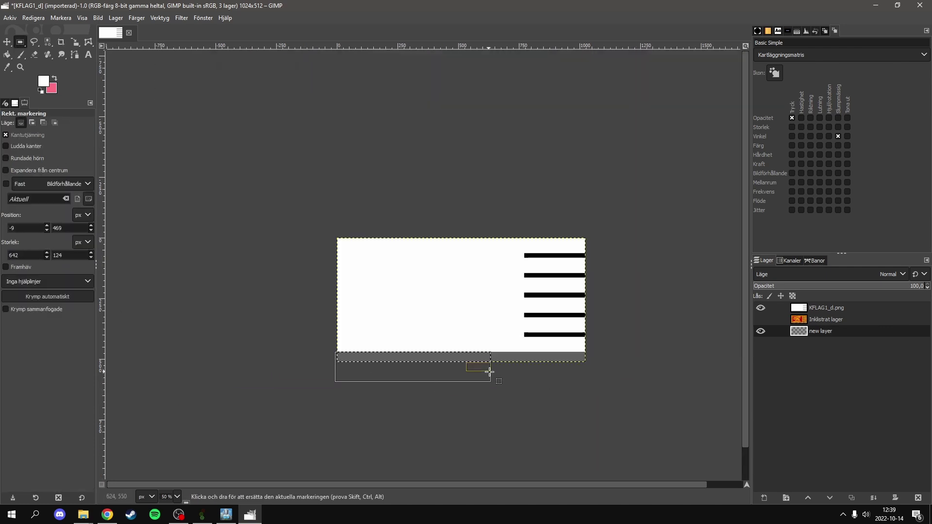
drag(486, 370, 597, 370)
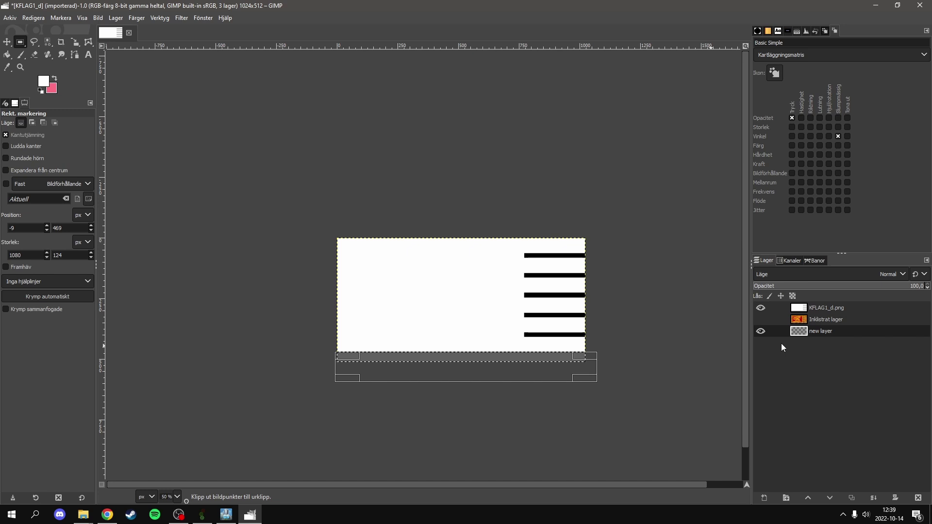
Cut the grey strip from the new layer and paste it onto a layer of its own.
click(761, 331)
click(759, 307)
click(759, 307)
click(811, 308)
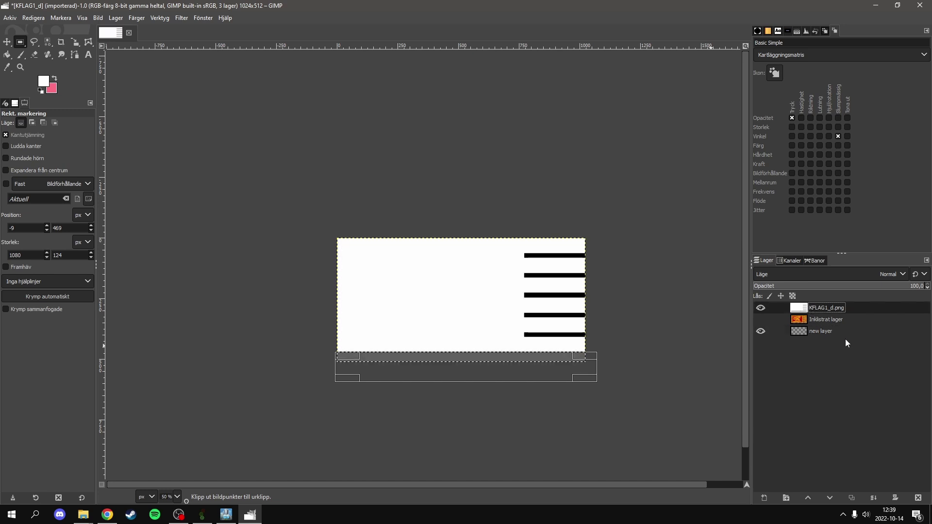
key(ctrl+x)
key(ctrl+v)
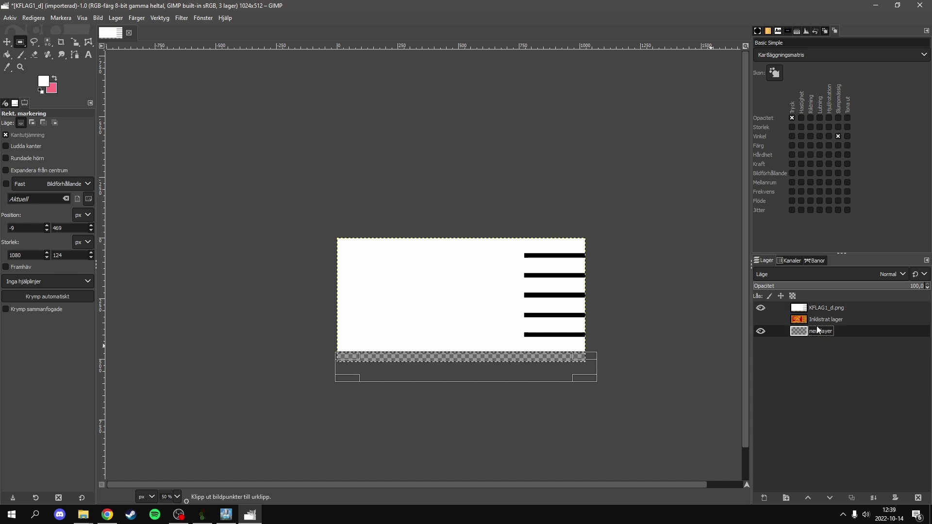
click(764, 499)
Move the emptied new layer to the top of the stack and rename it pole and hoist.
drag(822, 342, 831, 306)
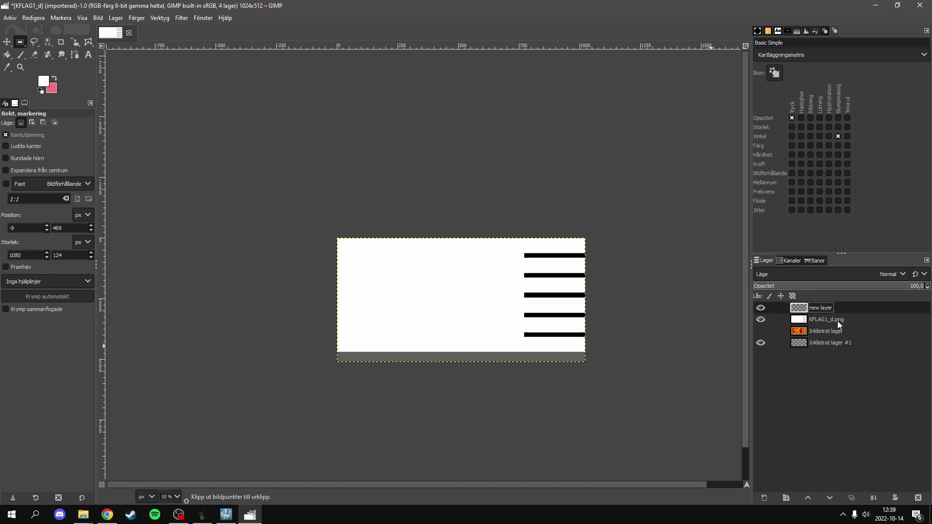
double_click(818, 309)
text(pole and )
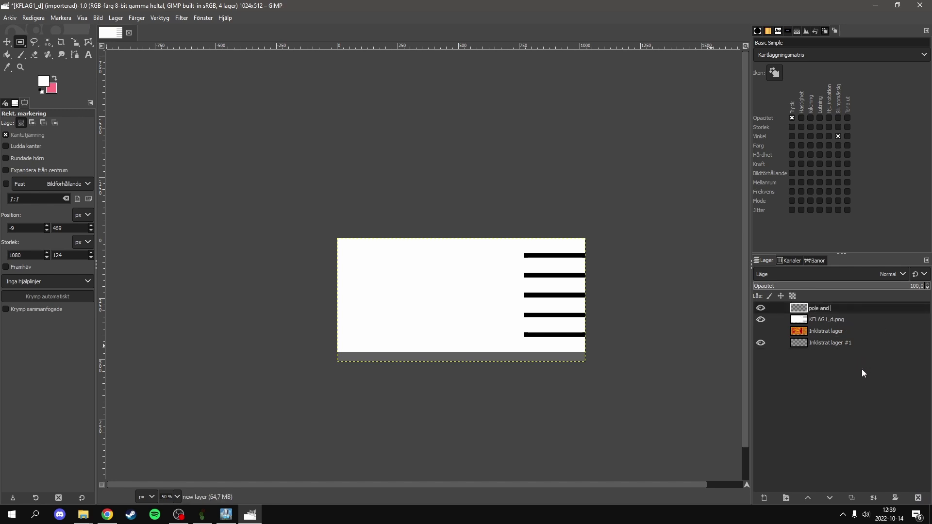
text(hoist)
key(Return)
Rename the KFLAG1_d.png layer as alpha and the pasted flag layer as diffuse.
double_click(821, 319)
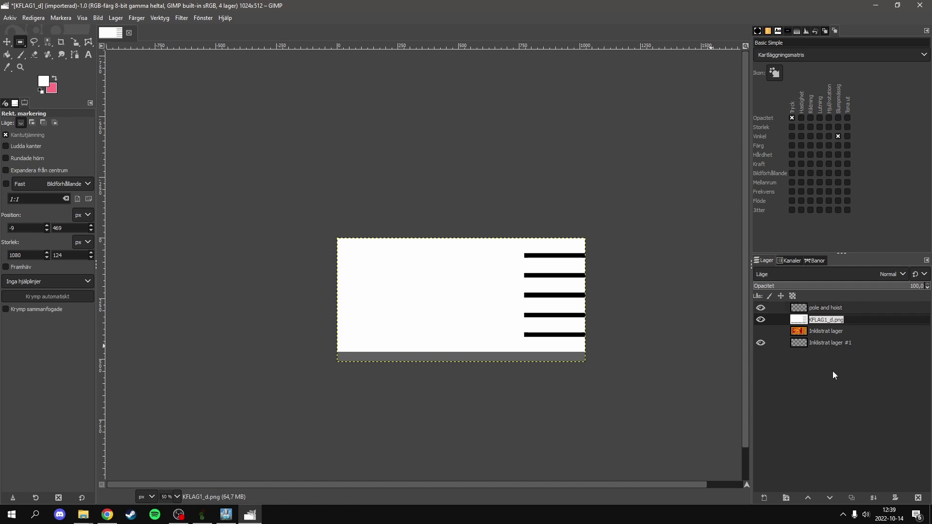
text(alpha)
key(Return)
click(828, 330)
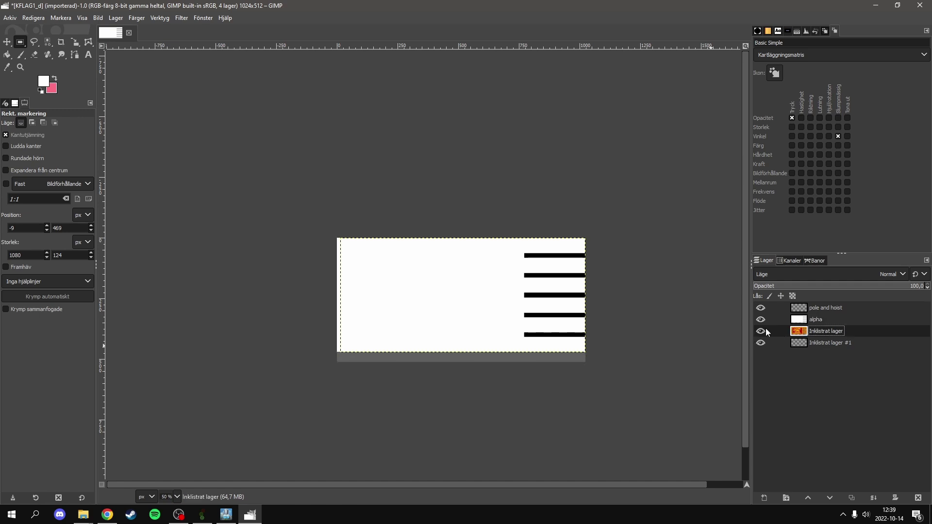
double_click(810, 331)
text(diffuse)
key(Return)
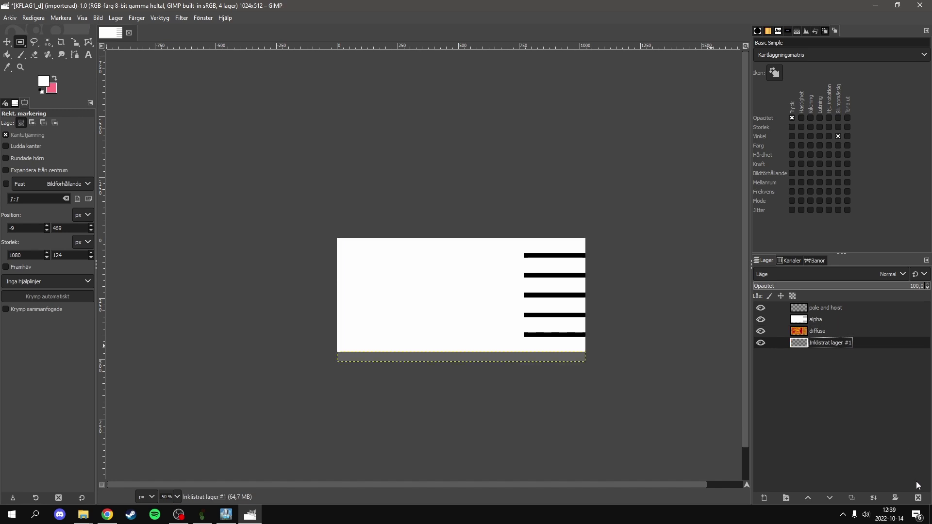
Give the pasted strip layer the name pole and hoist, and delete the empty layer that already carries it.
click(918, 498)
key(ctrl+z)
double_click(825, 307)
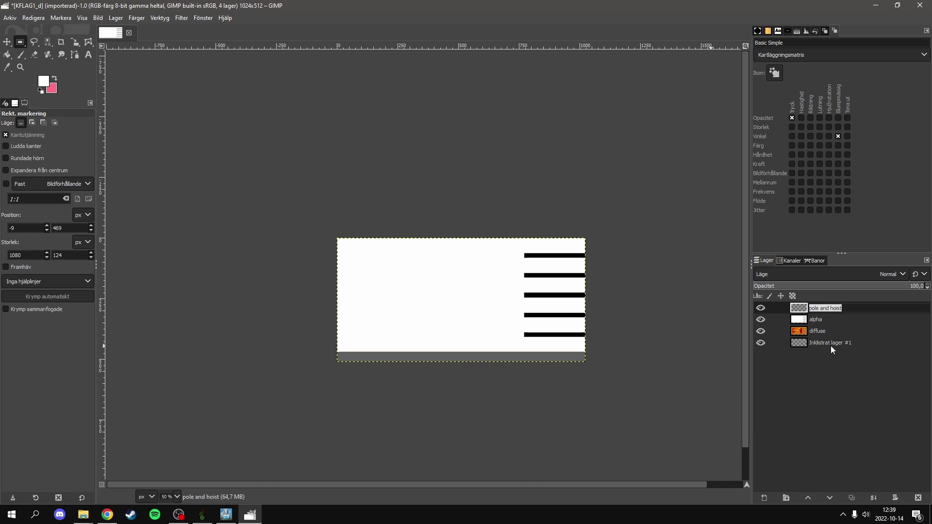
double_click(831, 343)
key(ctrl+v)
key(Return)
click(831, 307)
click(915, 497)
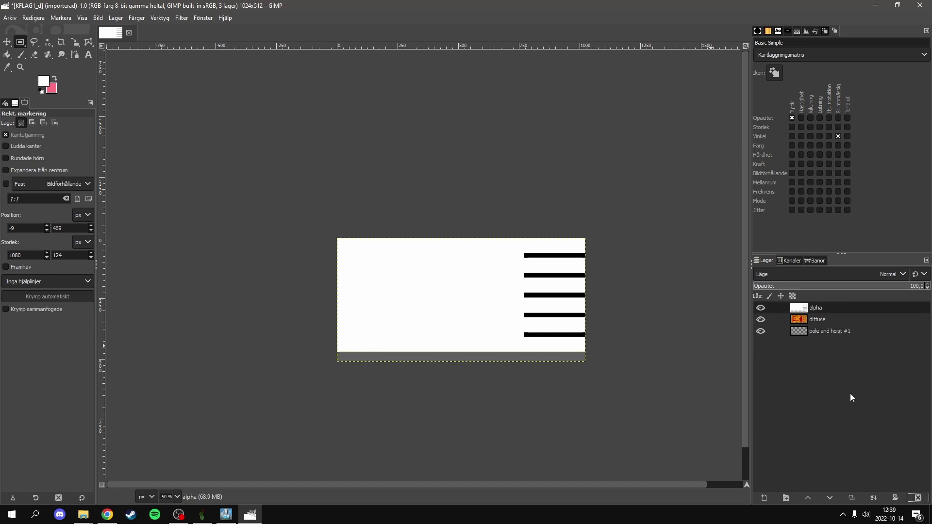
Remove the #1 suffix from the strip layer's name and move the layer to the top of the stack.
click(849, 334)
click(857, 334)
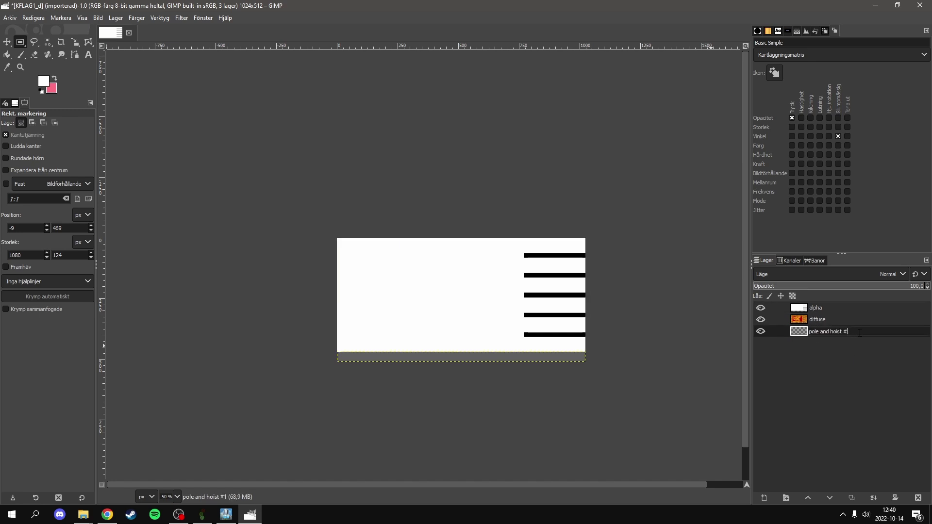
key(Return)
drag(832, 333, 818, 308)
Move the diffuse layer above the alpha layer and hide both, leaving only pole and hoist visible.
key(plus)
key(plus)
key(plus)
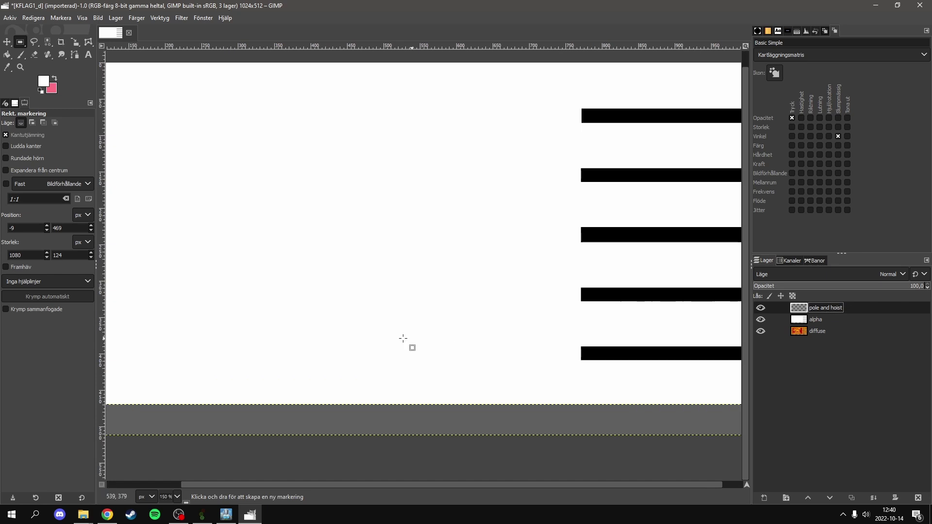
click(761, 321)
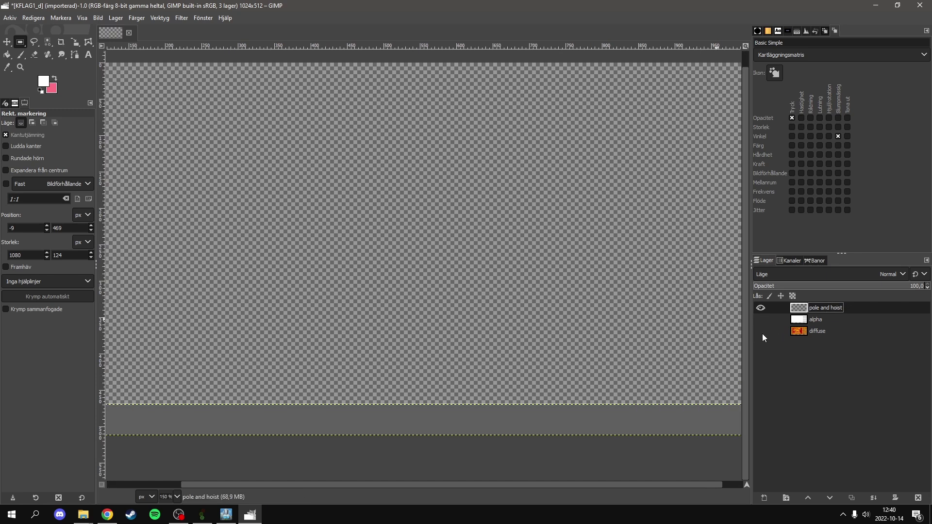
drag(830, 334, 826, 315)
scroll(269, 316, down, 3)
scroll(268, 318, up, 3)
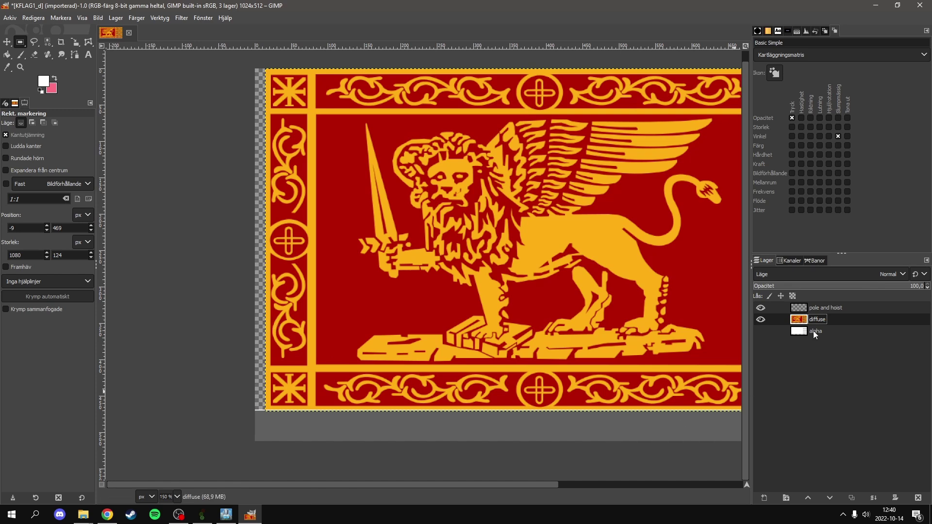
click(761, 332)
click(765, 320)
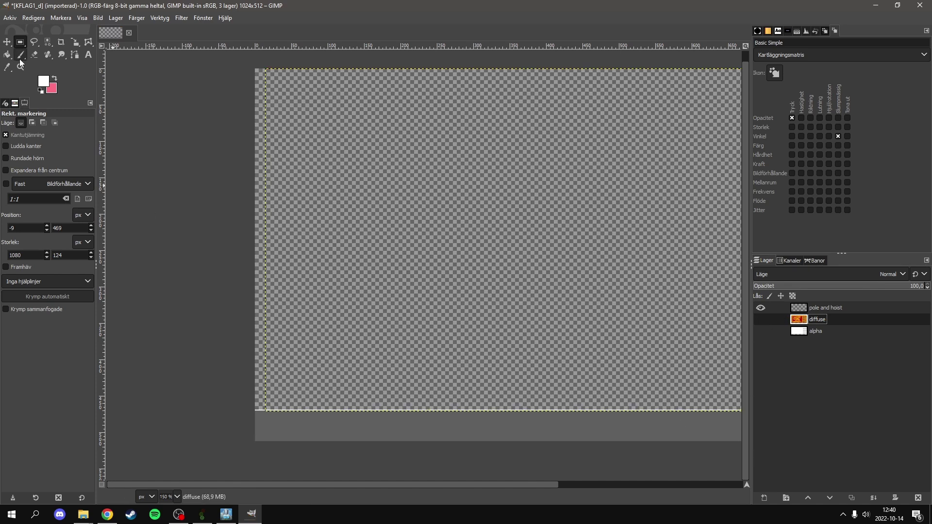
Fill the stray lines along the pole strip's upper edge with grey sampled from the strip, on the pole and hoist layer.
click(7, 67)
click(359, 423)
click(7, 54)
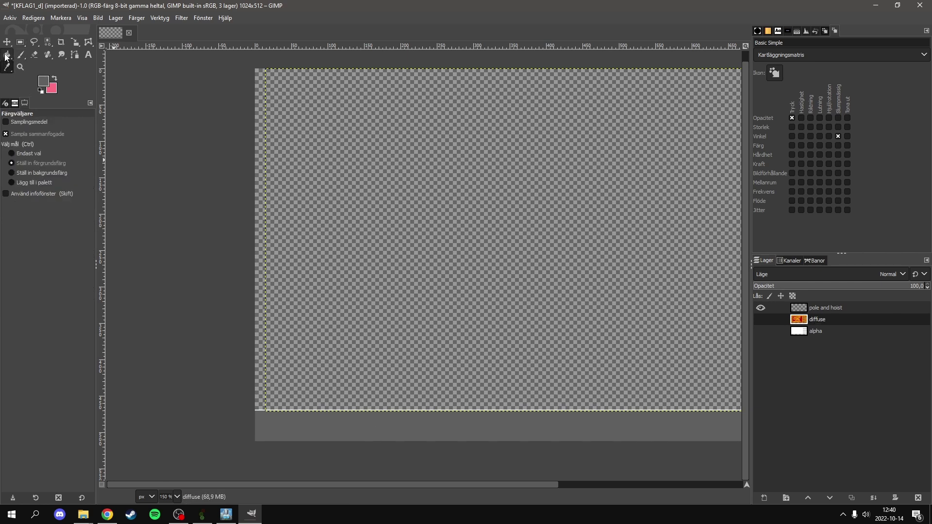
click(913, 308)
scroll(551, 376, up, 7)
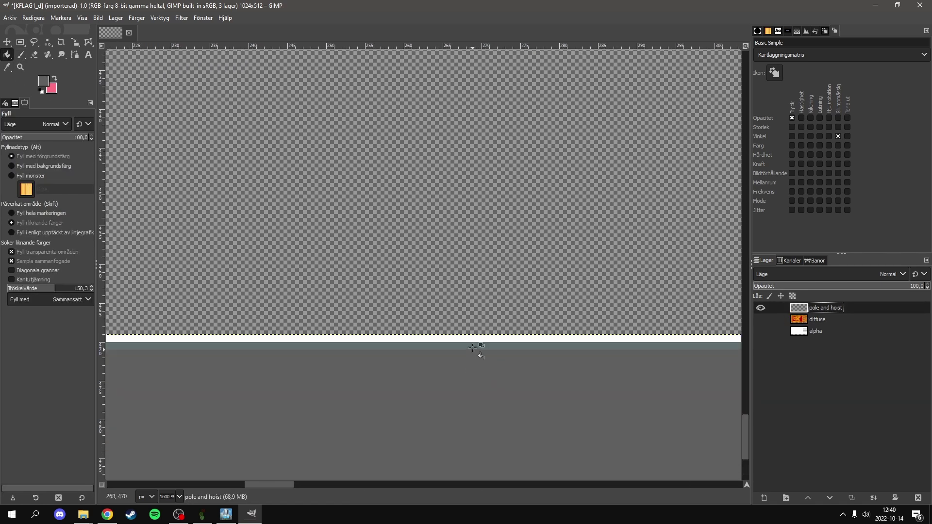
click(471, 346)
scroll(480, 366, down, 9)
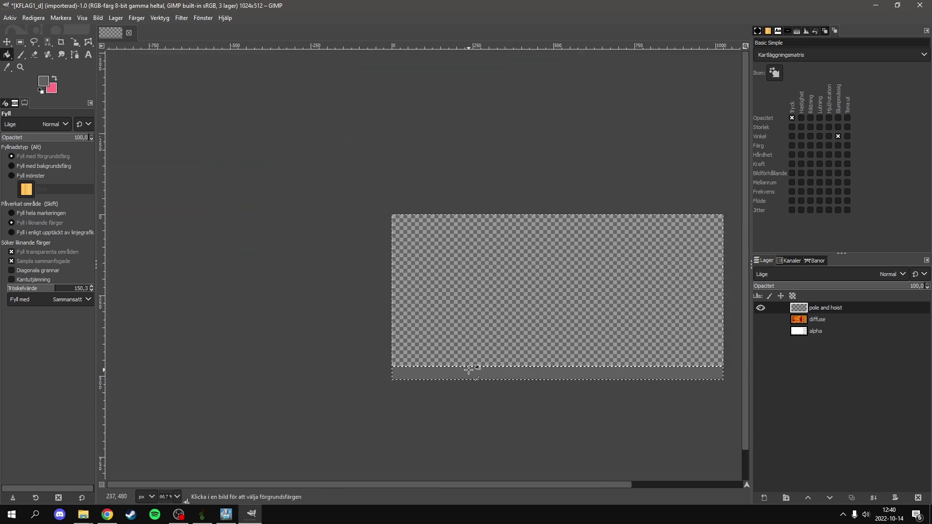
scroll(378, 379, up, 6)
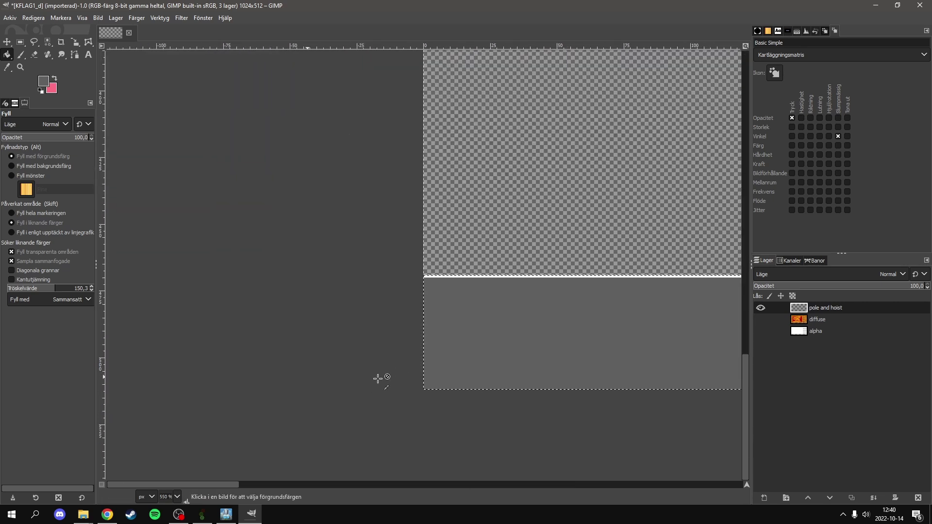
click(479, 277)
scroll(485, 305, down, 4)
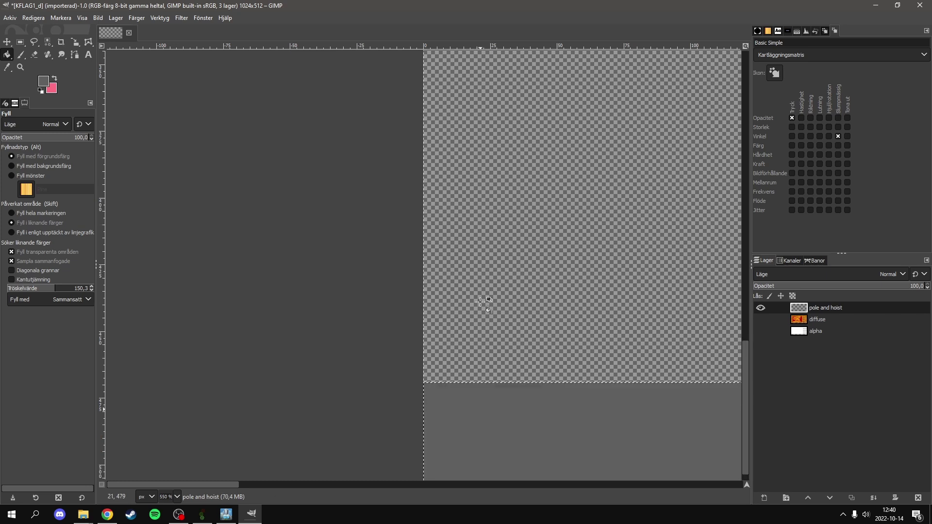
Show the diffuse layer and set the foreground colour to white for filling.
click(760, 319)
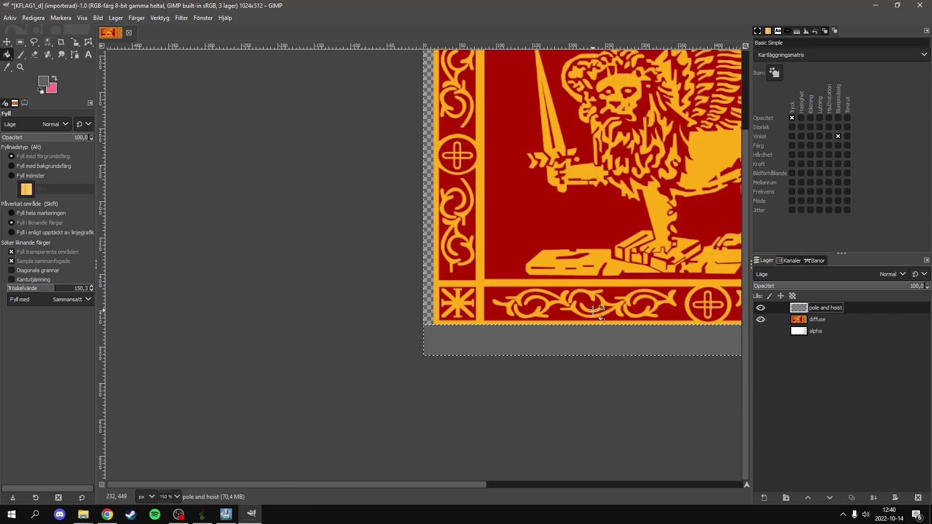
scroll(587, 308, up, 1)
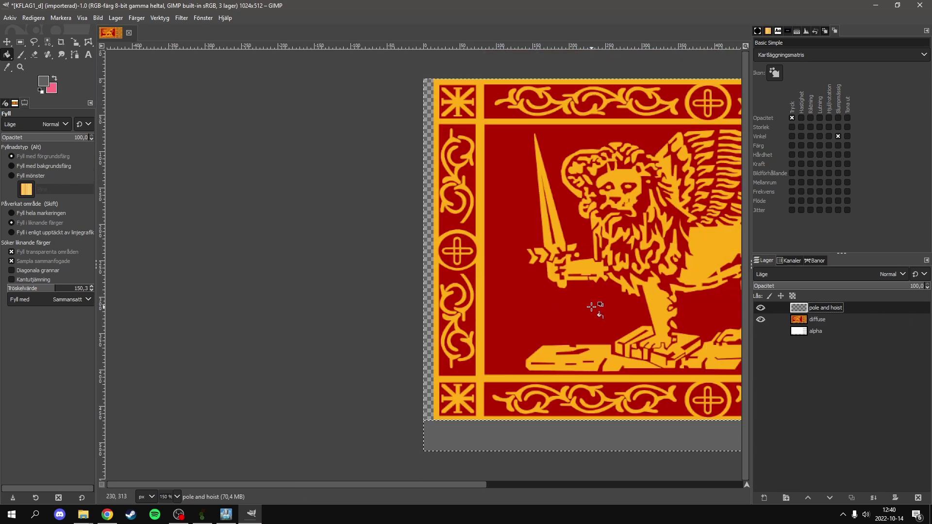
click(22, 44)
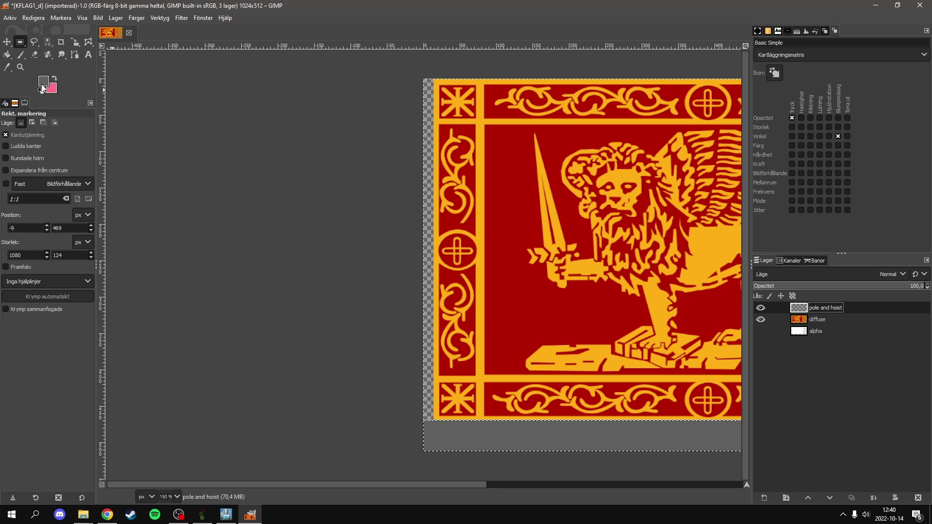
click(43, 81)
click(701, 217)
click(690, 251)
click(8, 54)
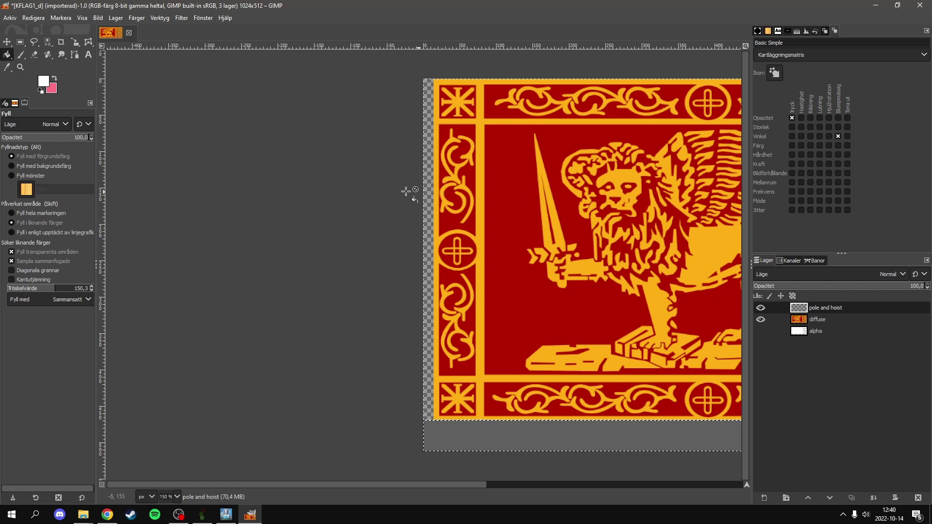
Toggle the visibility of the layers to check what lies behind the empty hoist strip beside the flag.
click(761, 319)
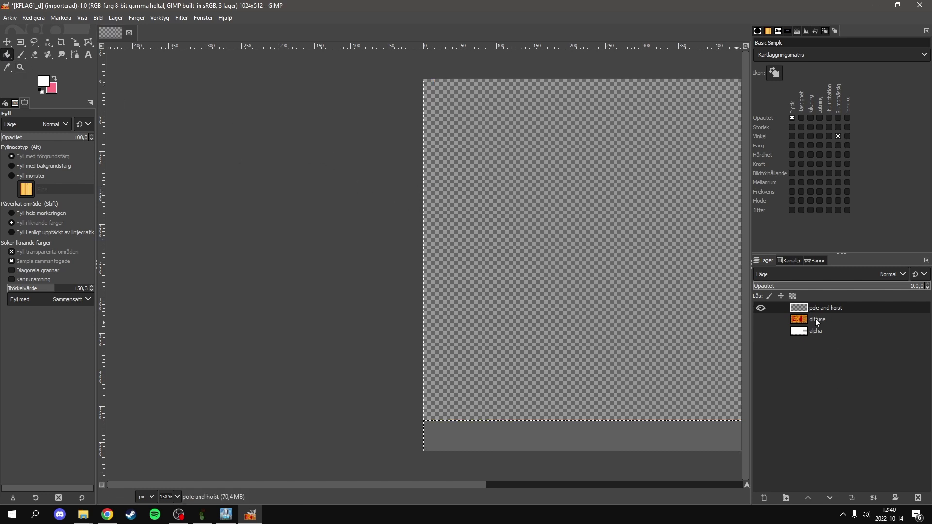
drag(761, 320, 761, 333)
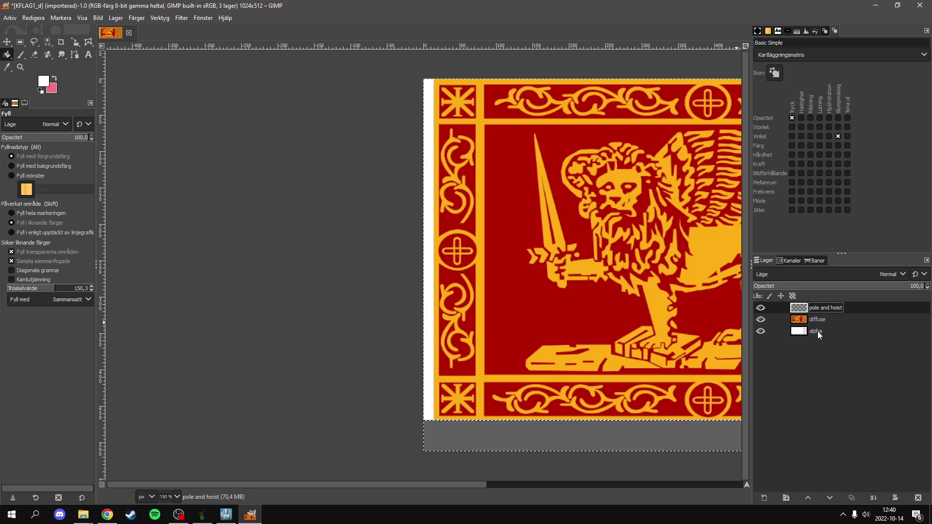
click(761, 307)
click(761, 307)
click(760, 331)
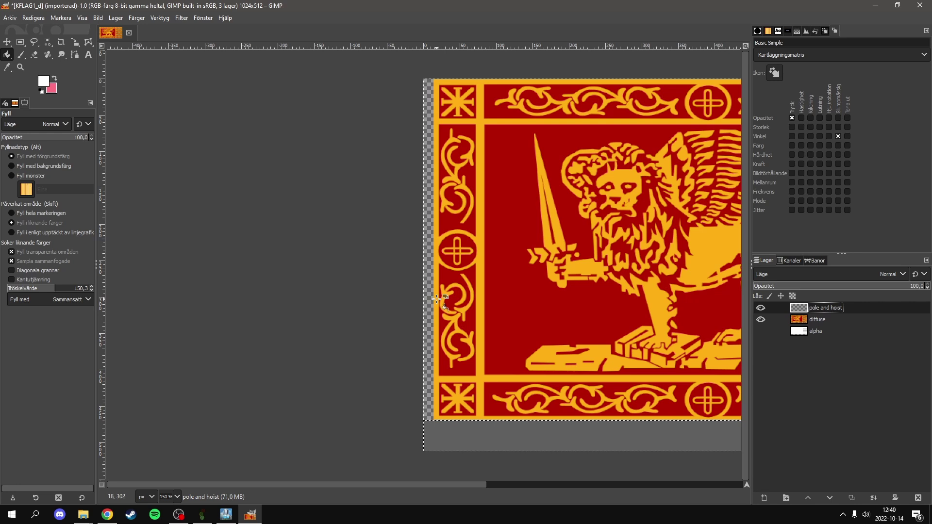
Expand the pole and hoist layer to the image size.
click(21, 42)
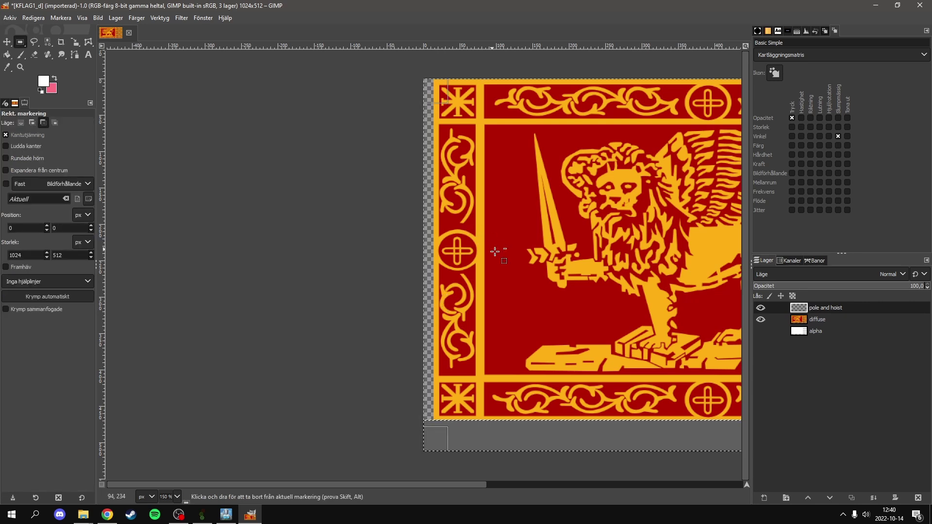
right_click(624, 438)
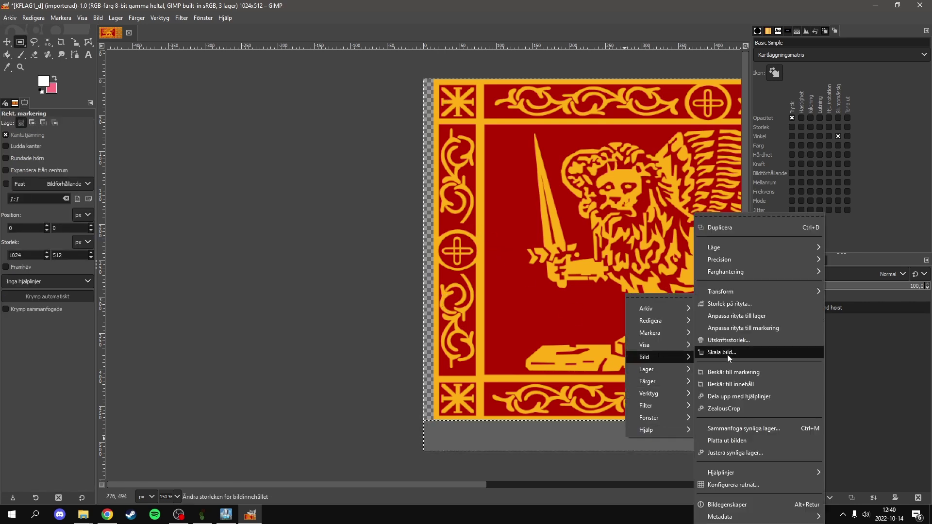
click(824, 316)
right_click(825, 317)
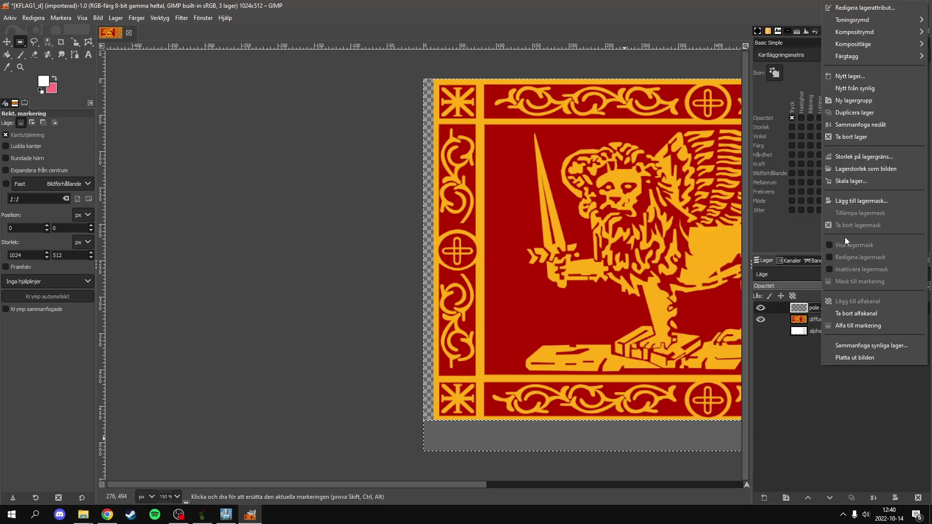
click(872, 170)
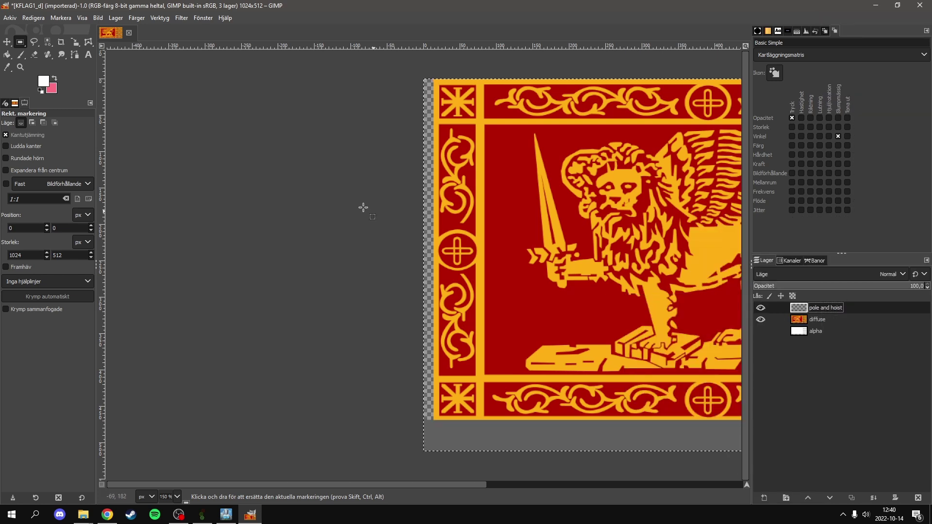
Try filling the empty hoist strip beside the flag with white.
click(6, 55)
click(430, 221)
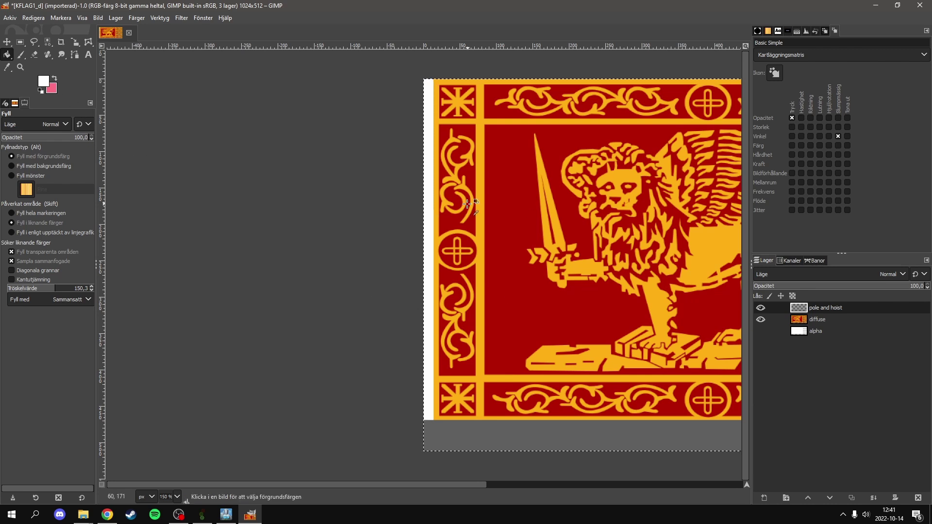
key(ctrl+z)
Fill the empty hoist strip on the pole and hoist layer with light grey.
click(43, 81)
drag(597, 145, 517, 141)
click(683, 251)
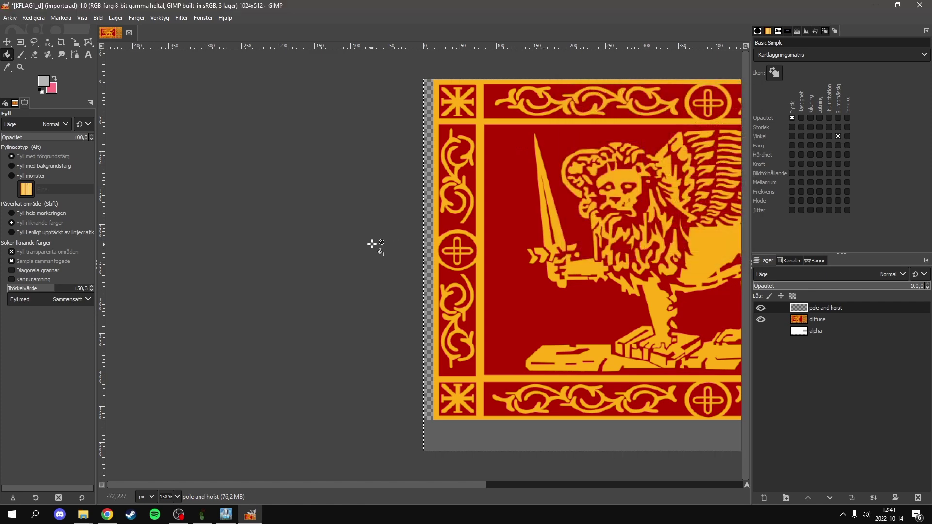
click(430, 247)
Show the alpha layer beneath the flag and inspect the gaps between the flag's tails.
scroll(366, 263, down, 3)
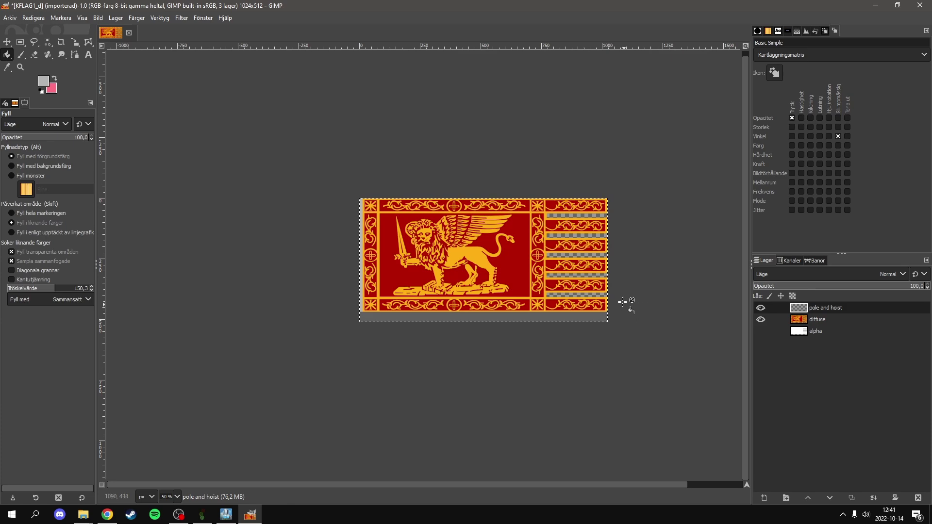
scroll(612, 294, up, 2)
scroll(607, 295, up, 5)
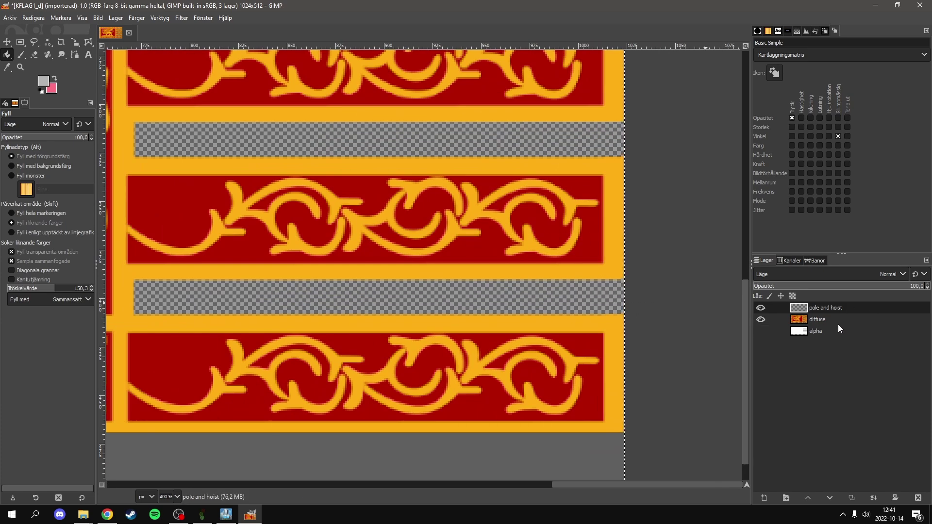
click(760, 331)
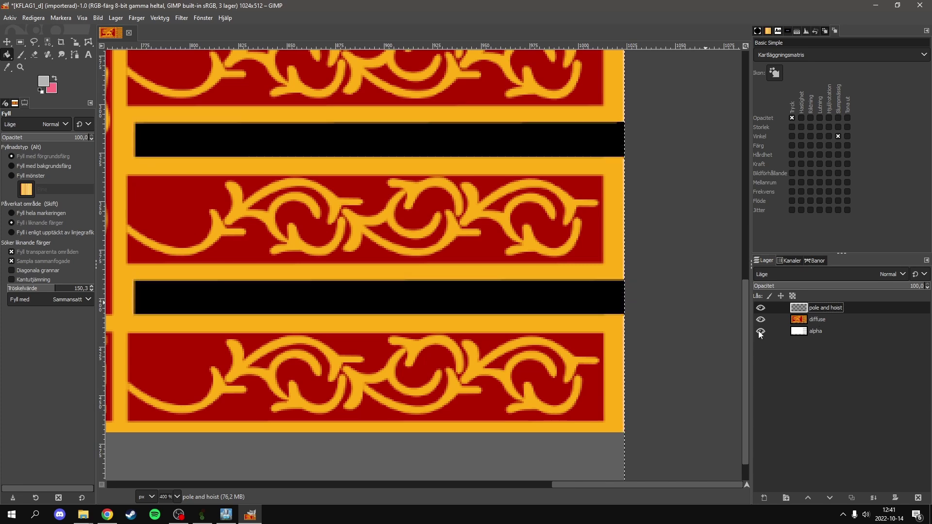
scroll(662, 329, down, 5)
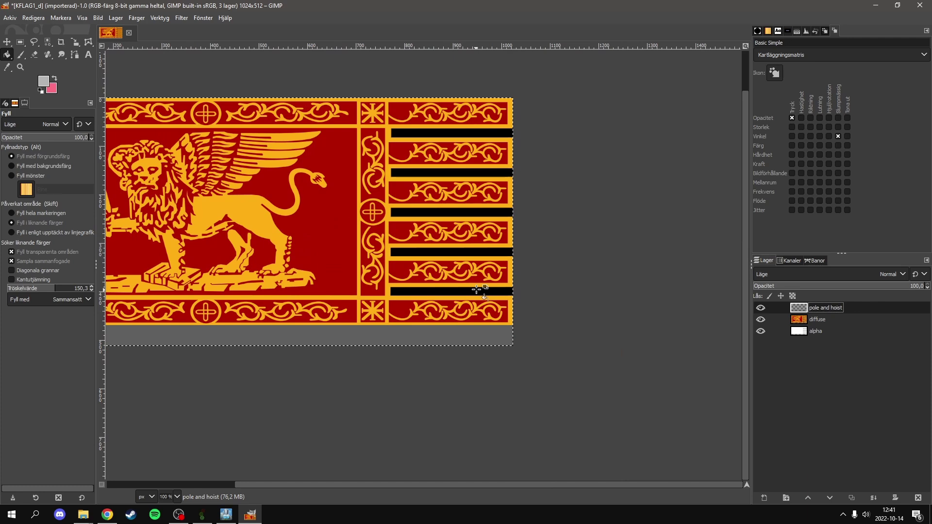
scroll(264, 228, up, 1)
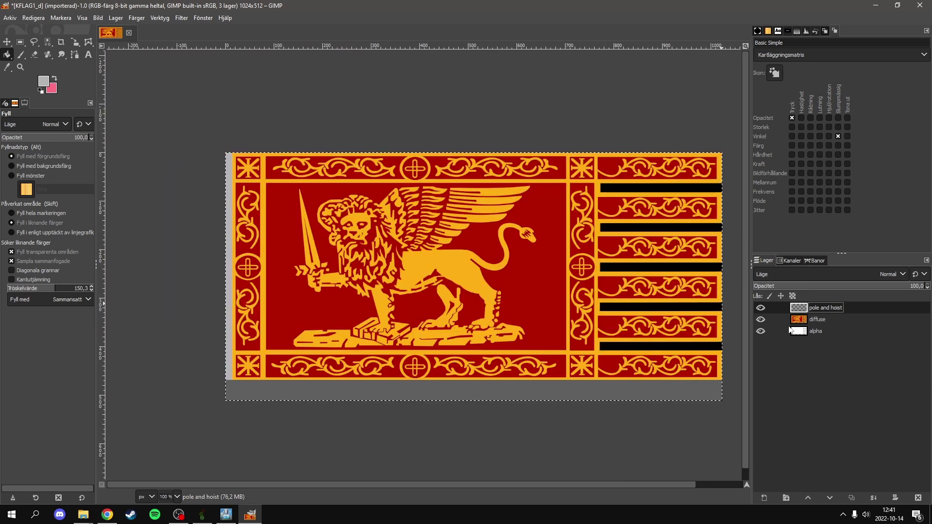
Darken the diffuse layer by setting its brightness to -100.
click(826, 322)
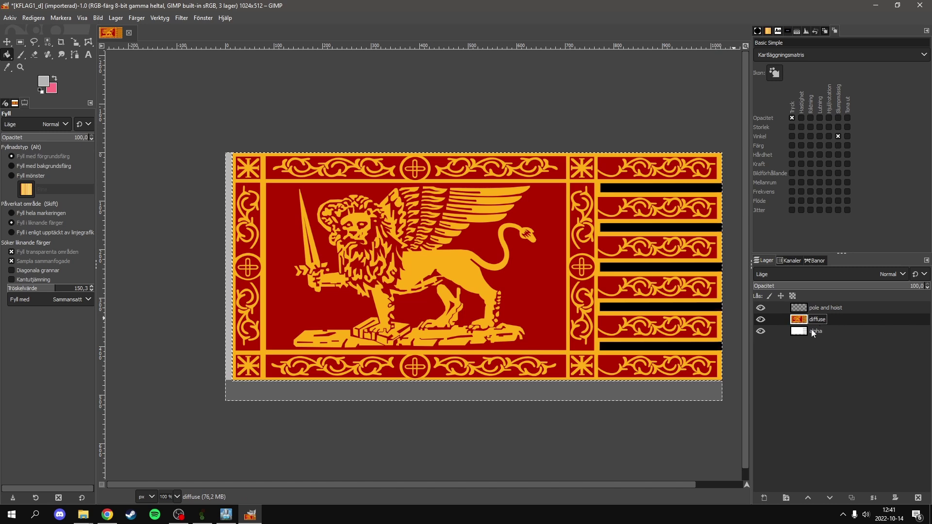
click(823, 307)
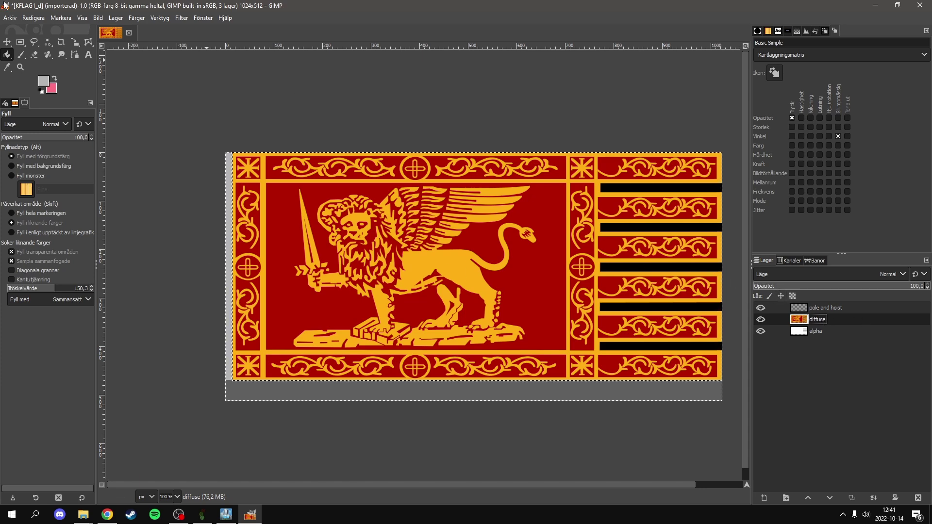
click(176, 18)
mouse_move(121, 19)
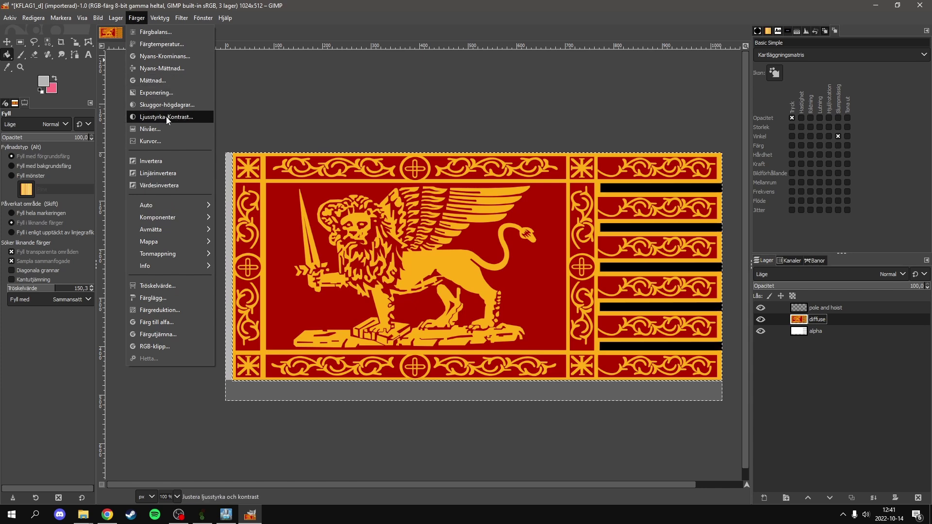
click(166, 117)
click(729, 180)
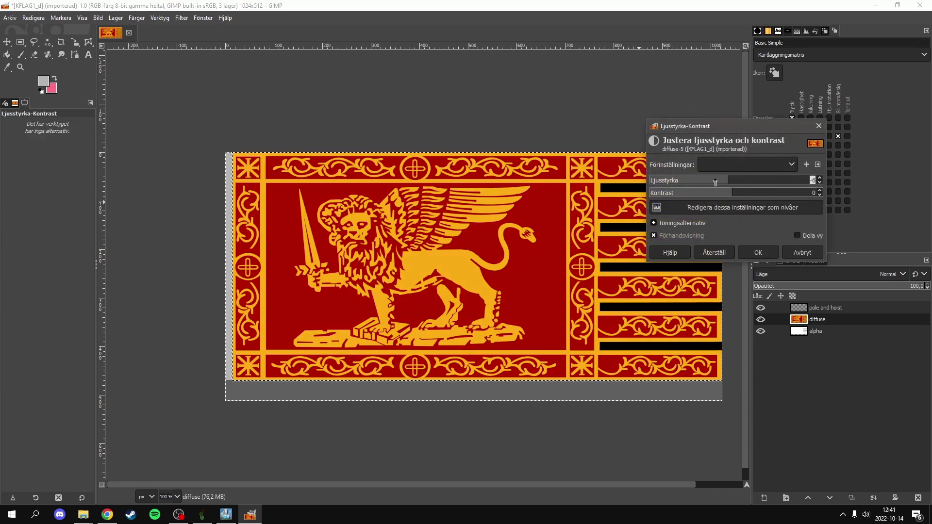
scroll(715, 182, up, 5)
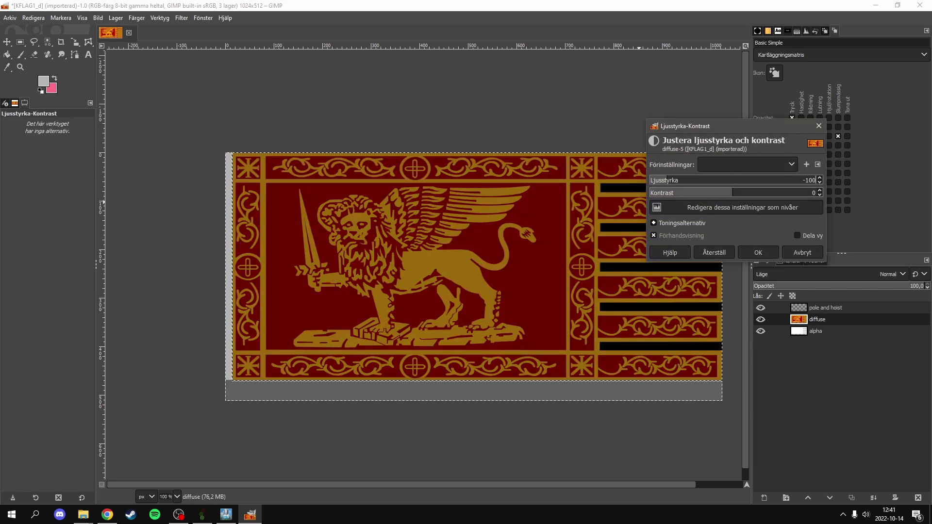
click(759, 253)
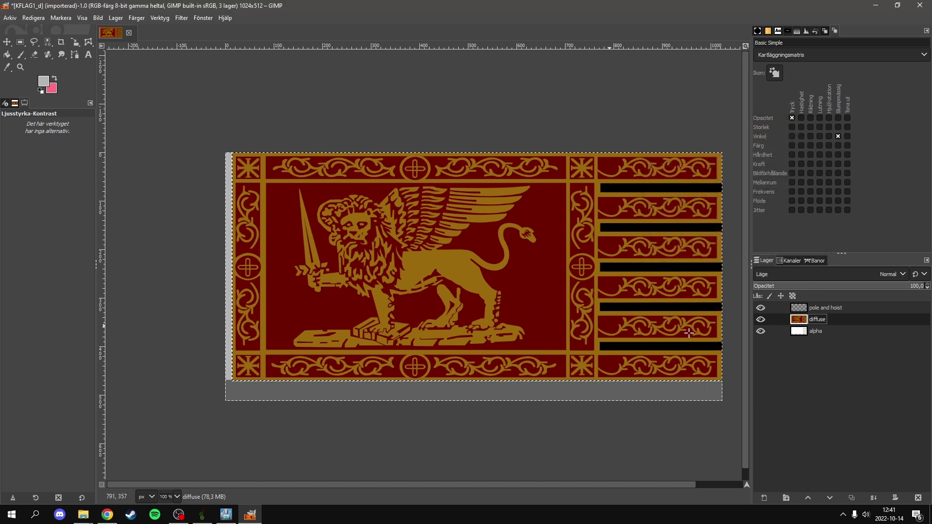
On the pole and hoist layer, select a rectangle of about 287 by 546 px over the hoist strip, ending at the pole strip.
click(20, 42)
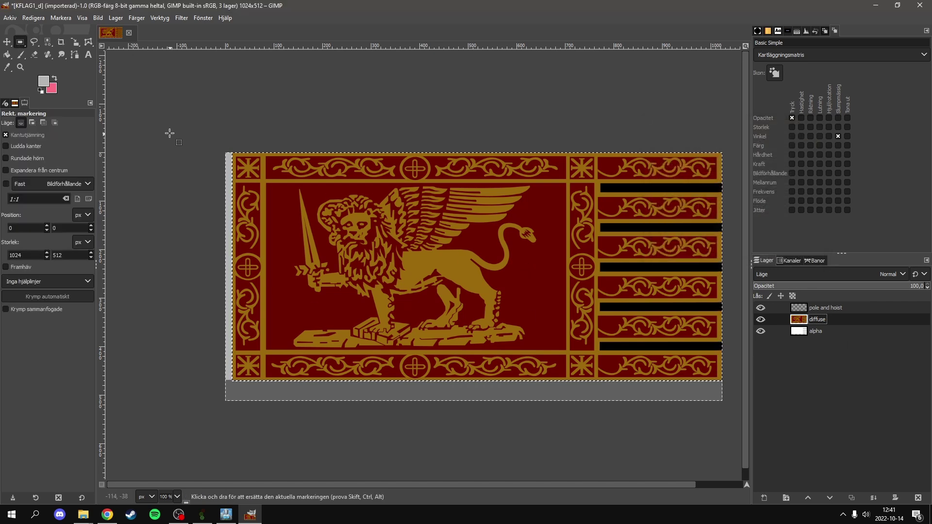
key(Page_Up)
drag(158, 115, 314, 391)
key(3)
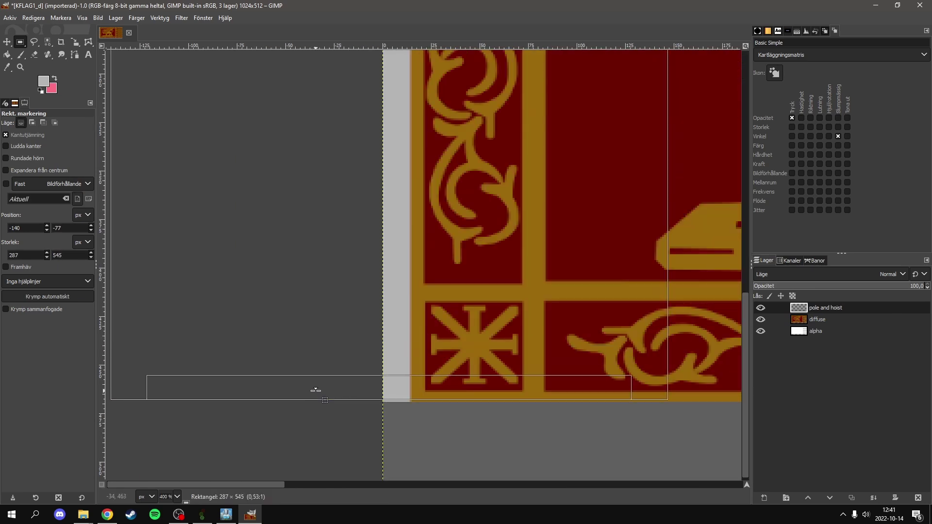
scroll(257, 214, down, 5)
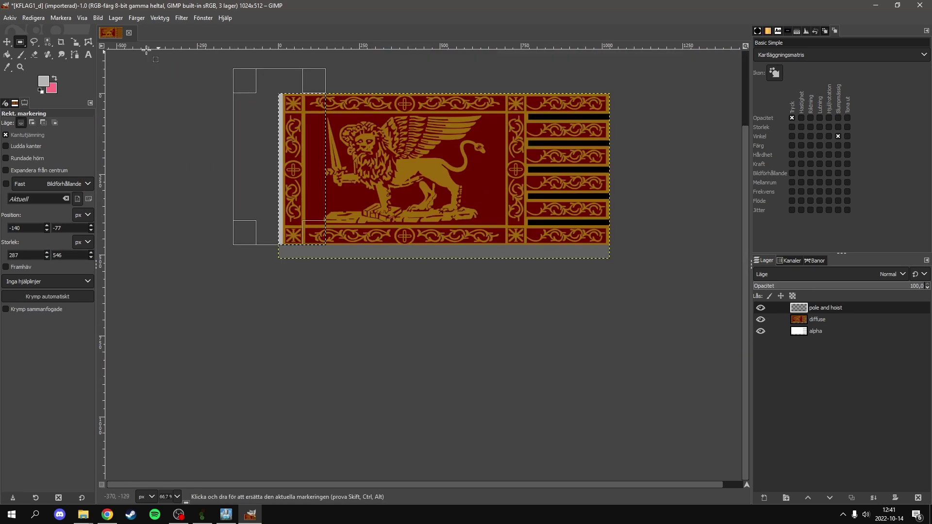
Darken the selected hoist strip on the pole and hoist layer by setting its brightness to -100.
click(137, 18)
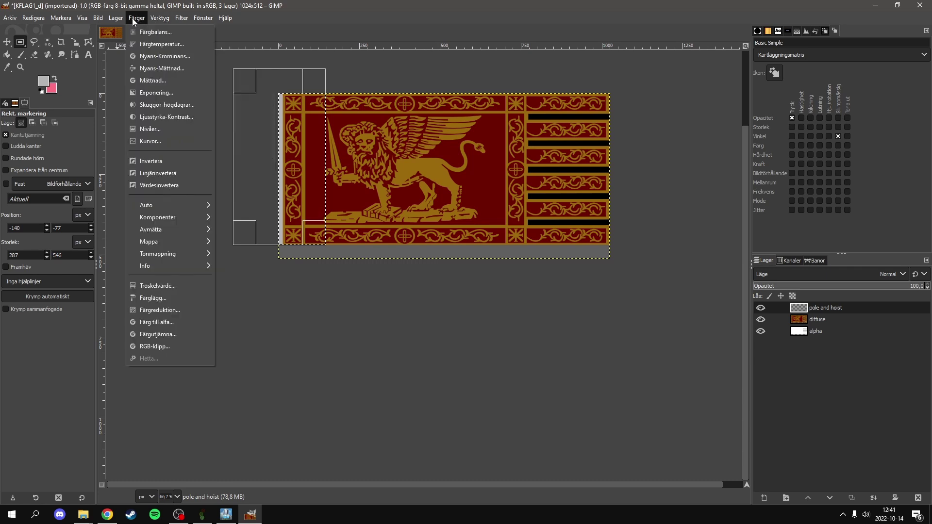
click(202, 118)
click(805, 181)
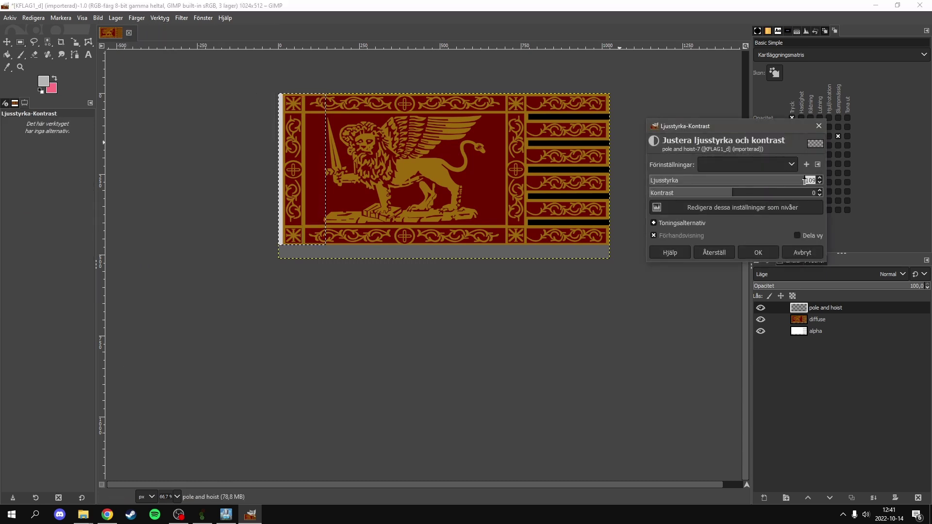
text(-100)
key(Return)
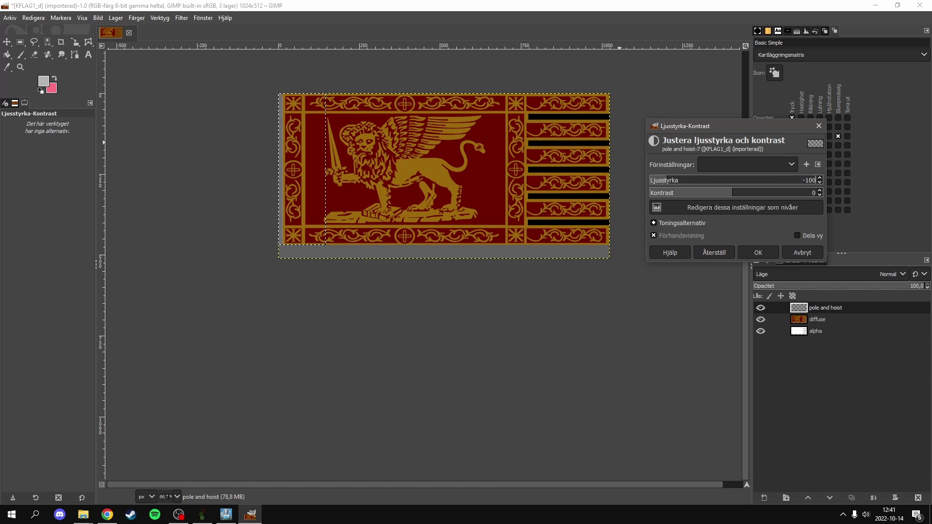
click(758, 253)
key(4)
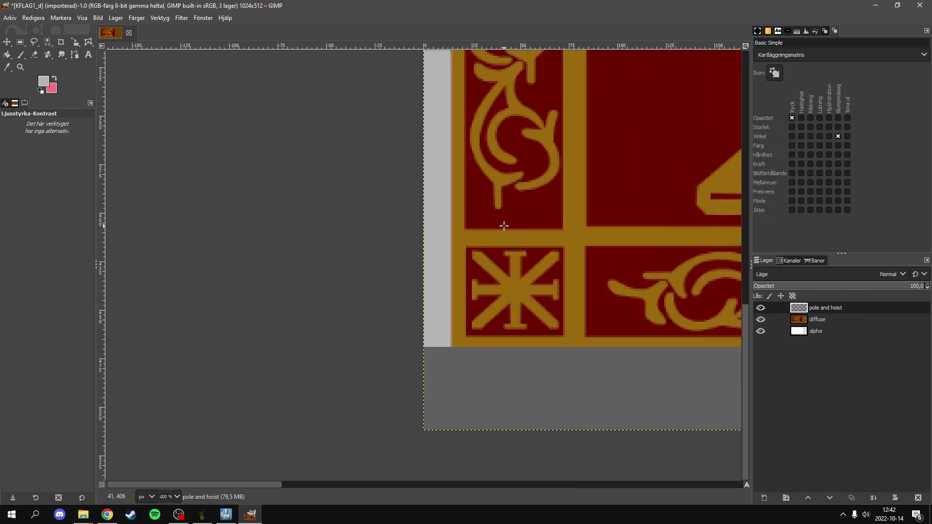
scroll(468, 224, down, 4)
scroll(427, 213, down, 3)
scroll(363, 88, up, 3)
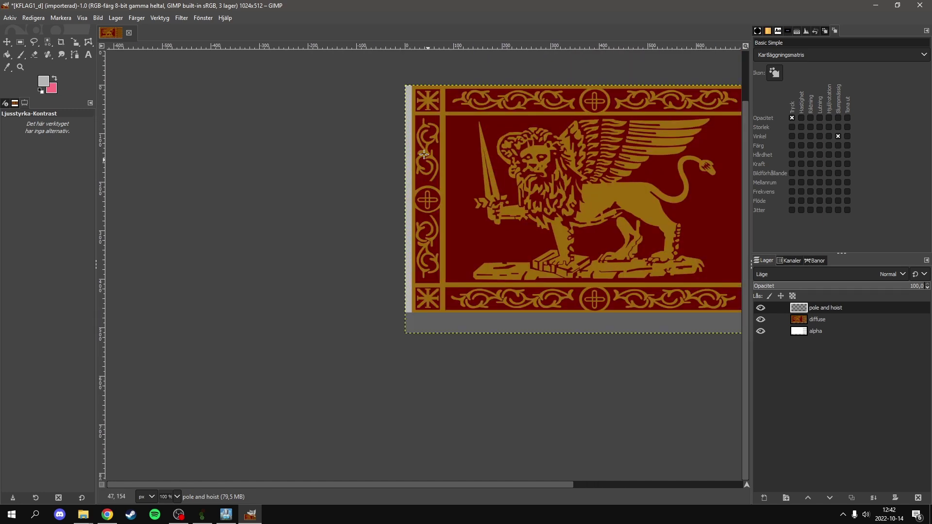
click(366, 70)
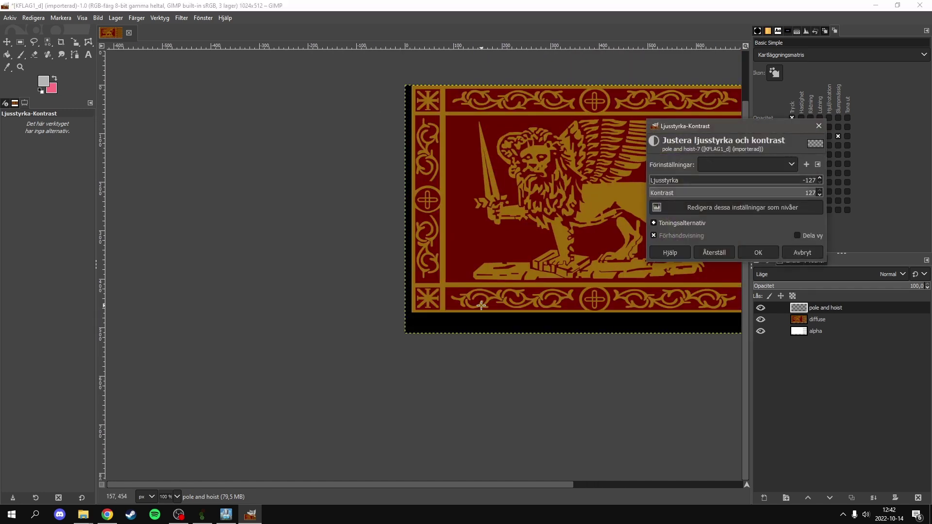
click(806, 254)
Select a rectangle of about 239 by 497 px over the hoist strip, ending at the top edge of the pole strip.
click(21, 42)
drag(361, 72, 477, 314)
scroll(408, 304, up, 2)
scroll(407, 305, up, 5)
drag(406, 304, 436, 338)
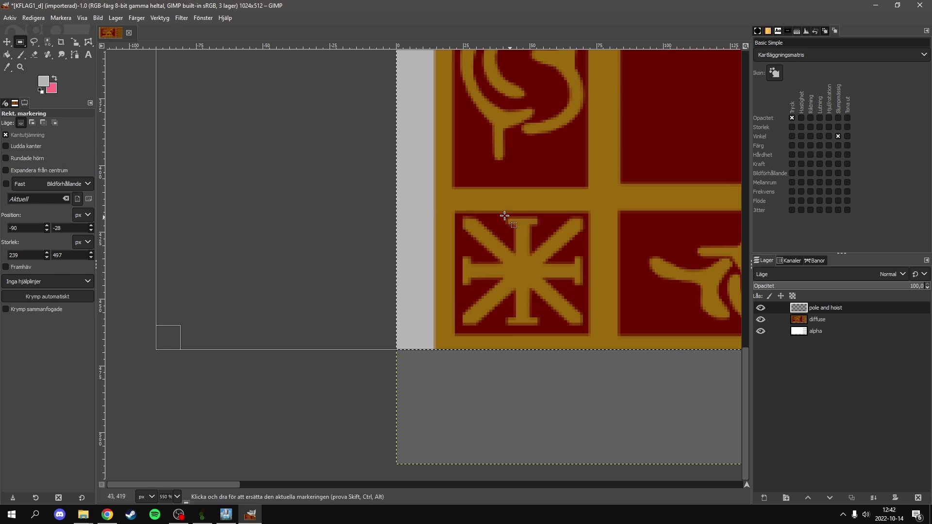
Darken the selected hoist strip further with a brightness of -50.
click(142, 17)
click(172, 117)
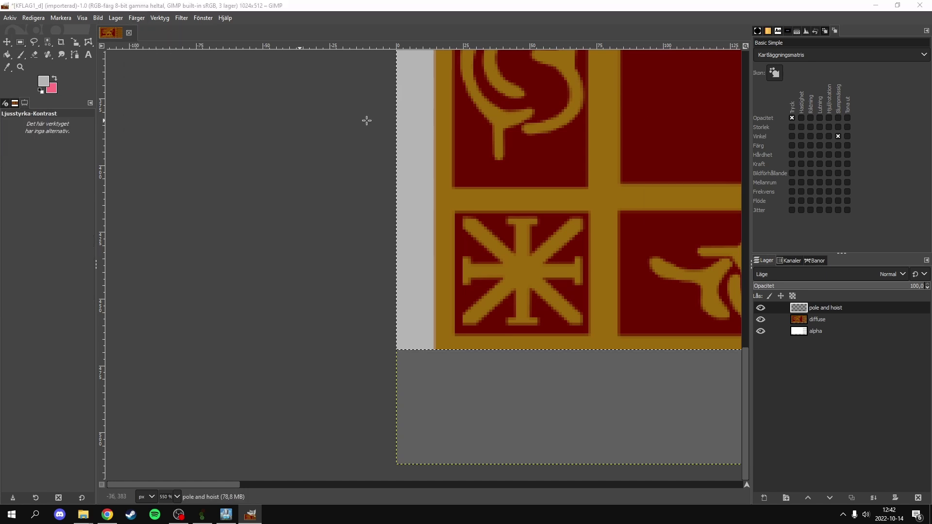
drag(735, 180, 705, 180)
key(BackSpace)
key(BackSpace)
text(5)
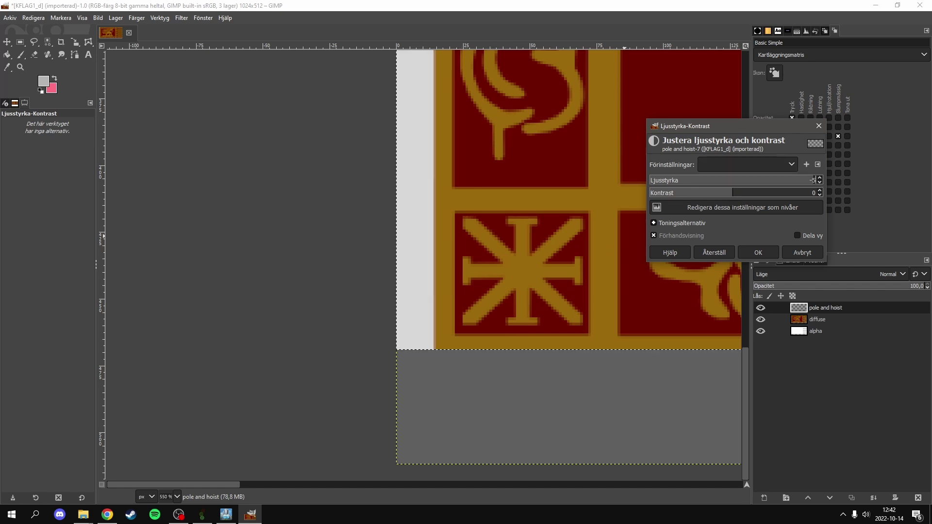
text(0)
key(Return)
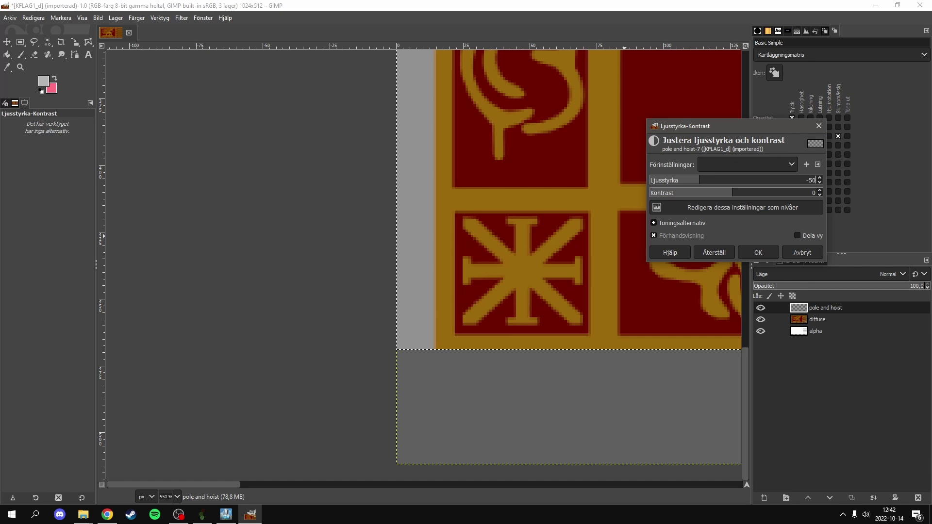
click(759, 252)
Clear the selection and export the flag as KFLAG1_d.png in the import files folder, replacing the existing file.
scroll(194, 239, down, 8)
scroll(204, 242, up, 1)
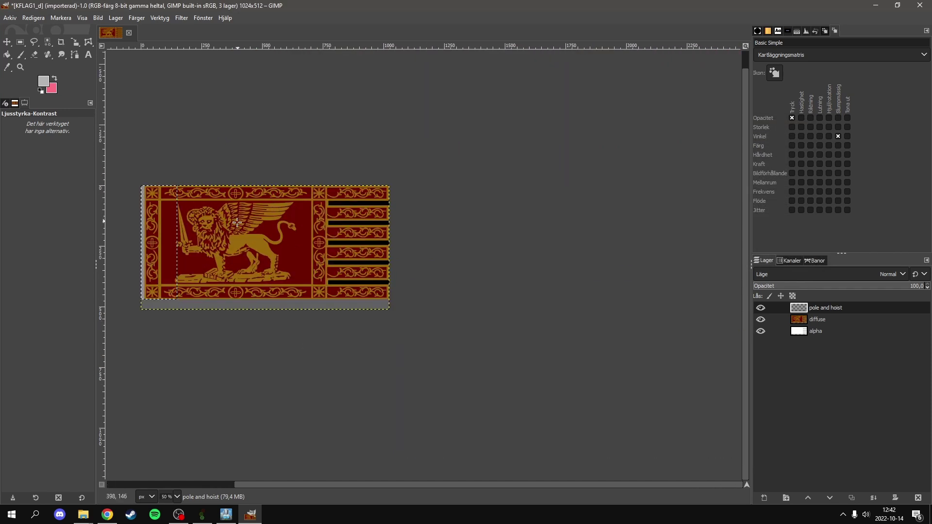
scroll(191, 226, down, 1)
scroll(191, 226, up, 2)
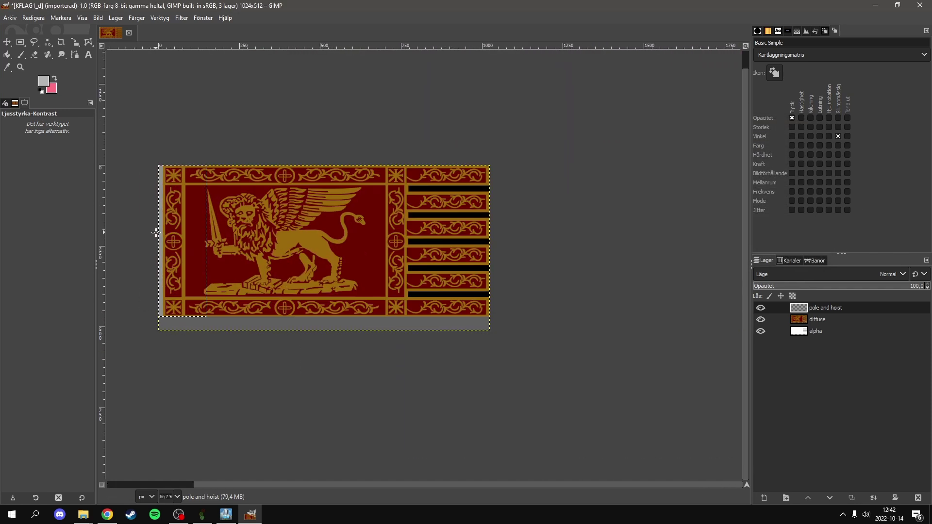
click(20, 42)
click(10, 18)
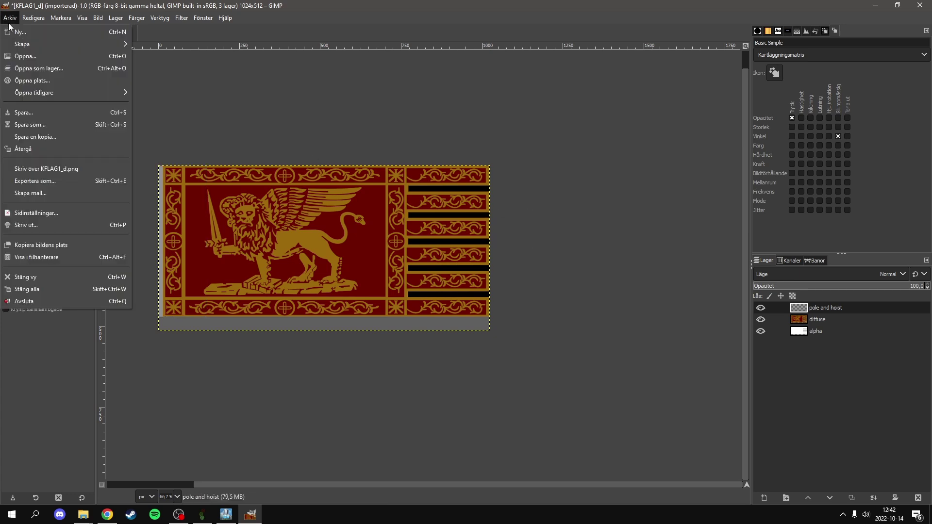
click(42, 181)
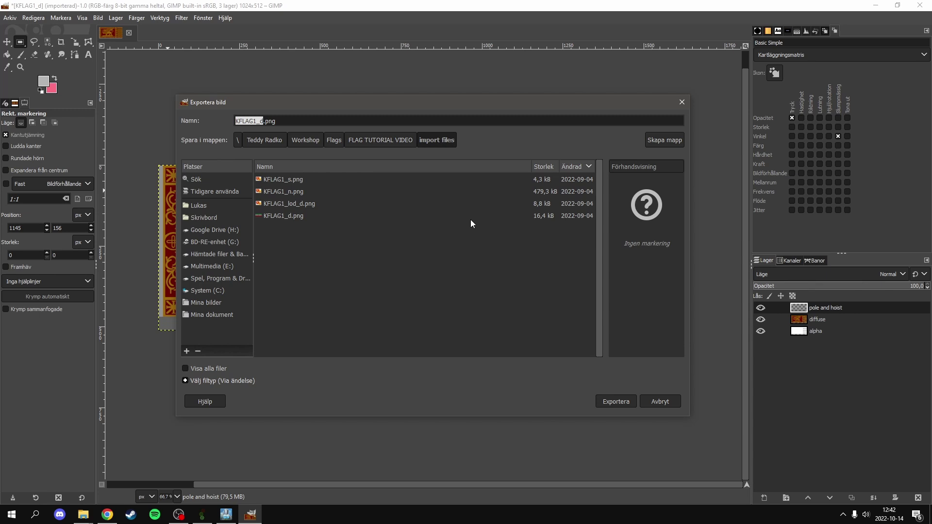
key(Return)
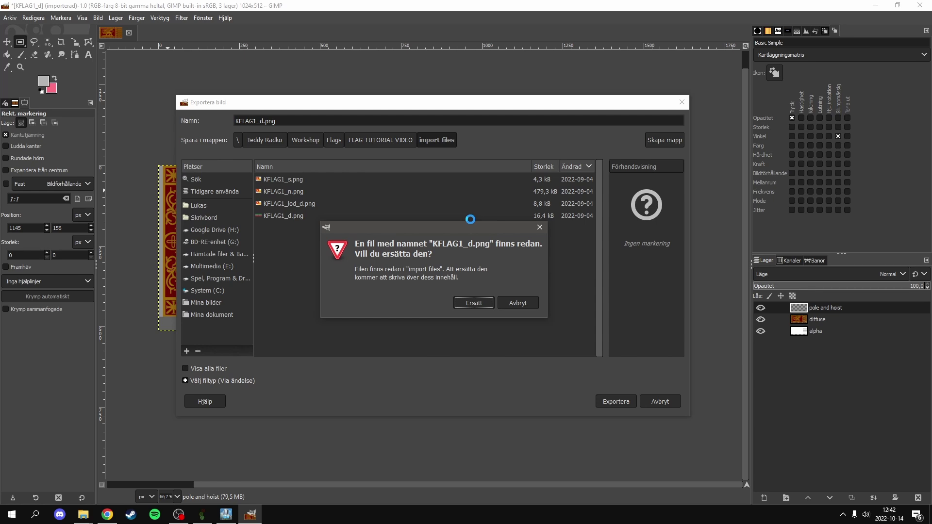
key(Return)
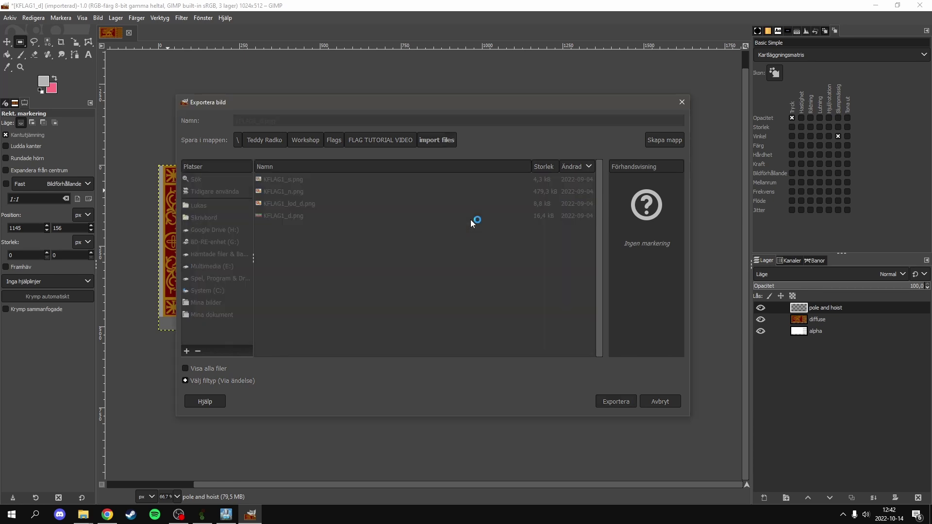
key(Return)
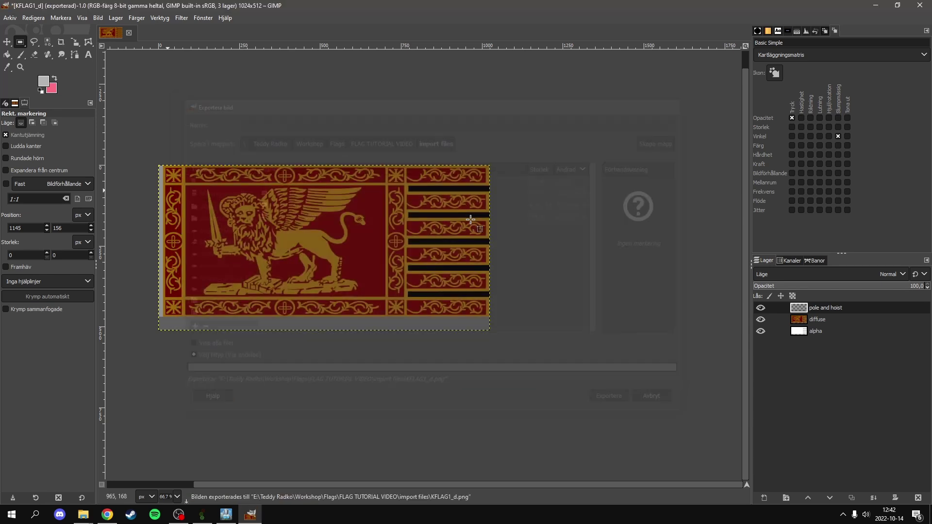
Hide the diffuse and pole and hoist layers and make the alpha layer active.
click(761, 320)
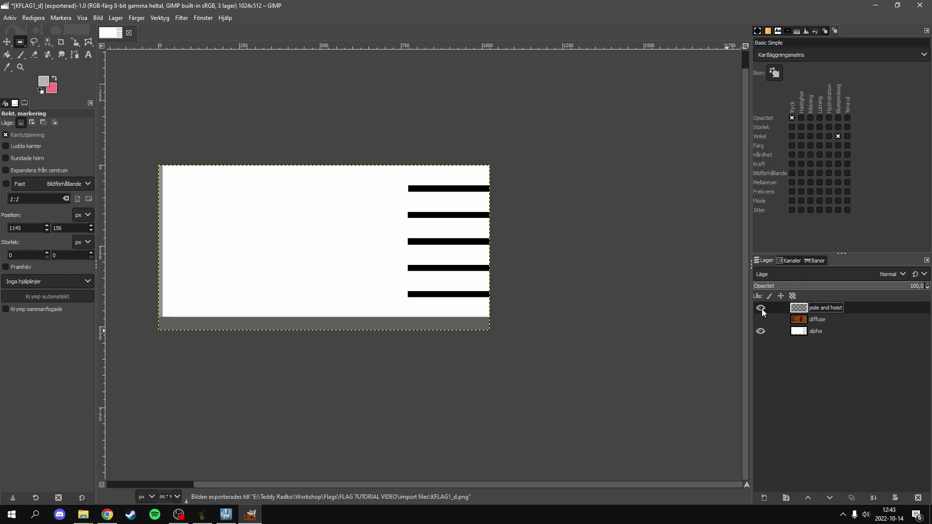
click(761, 309)
click(814, 333)
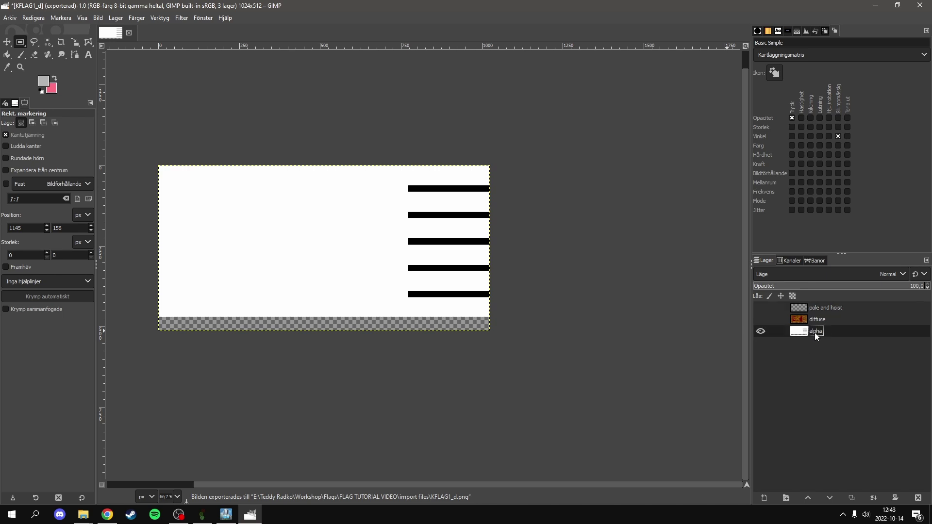
Fill the transparent strip along the alpha layer's bottom edge with white (ffffff).
click(47, 80)
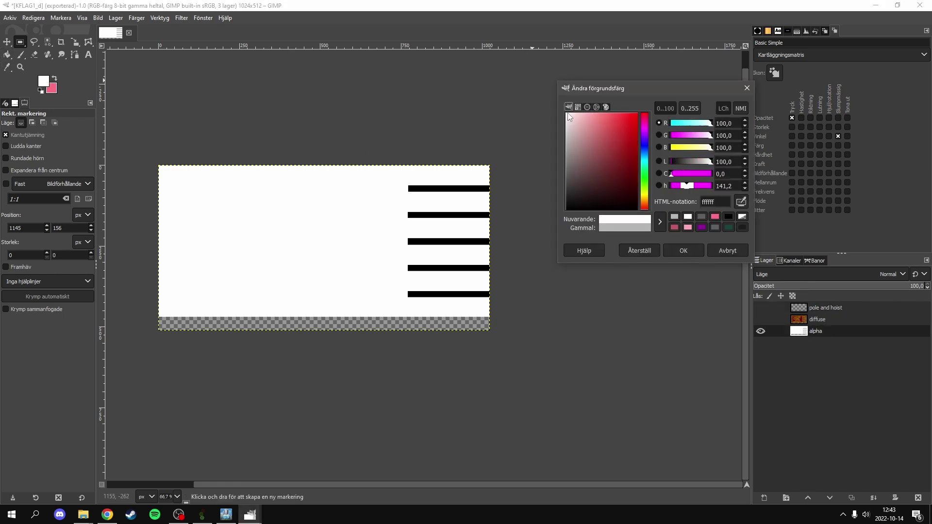
click(687, 250)
click(7, 54)
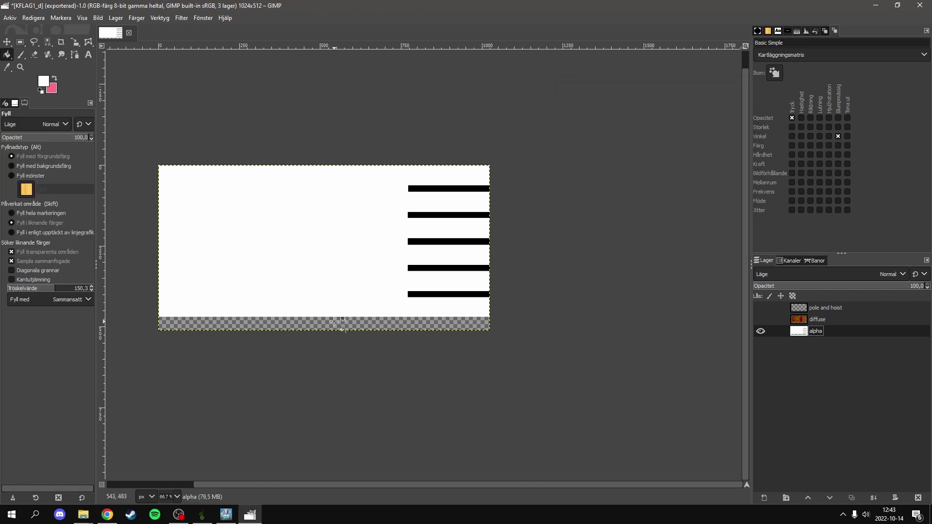
click(335, 323)
Start exporting the alpha image to the import files folder and begin editing its file name.
click(10, 18)
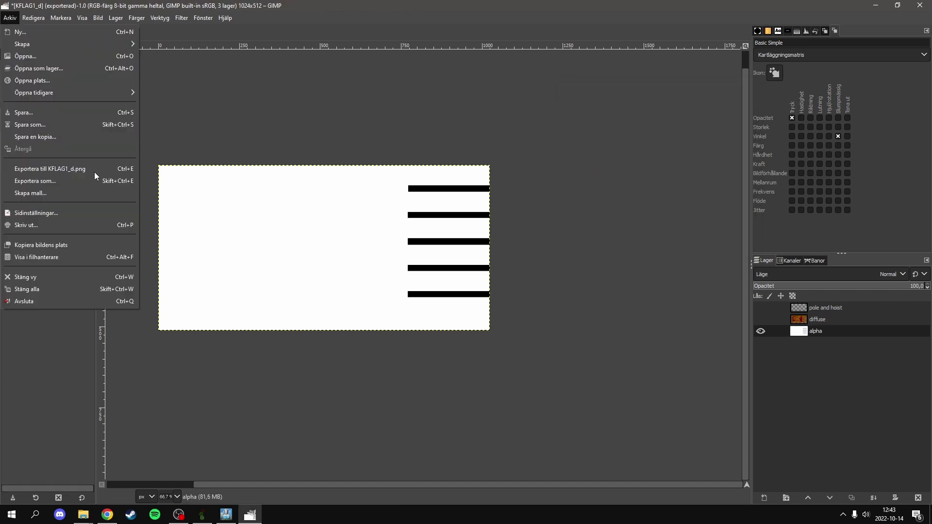
click(83, 182)
key(Right)
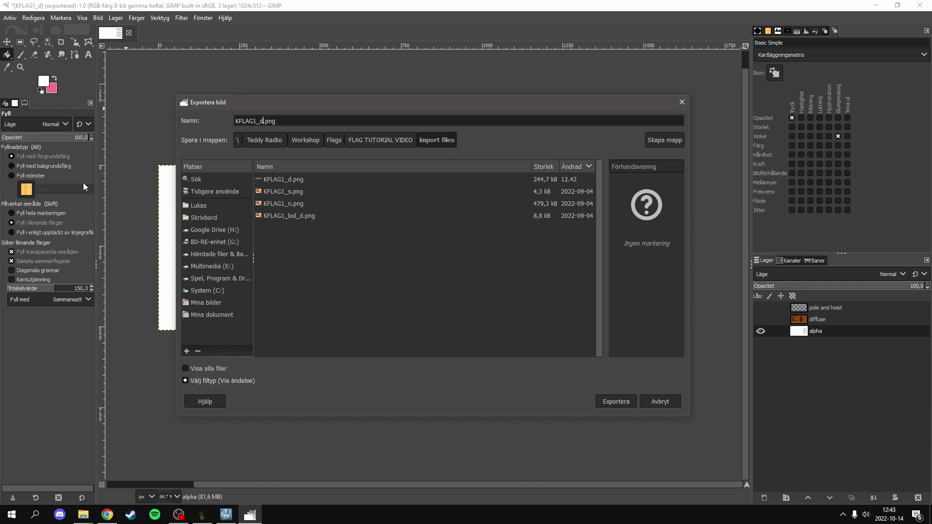
Export the alpha mask as KFLAG1_a.png to the import files folder and compare the mask with the diffuse layer.
key(Return)
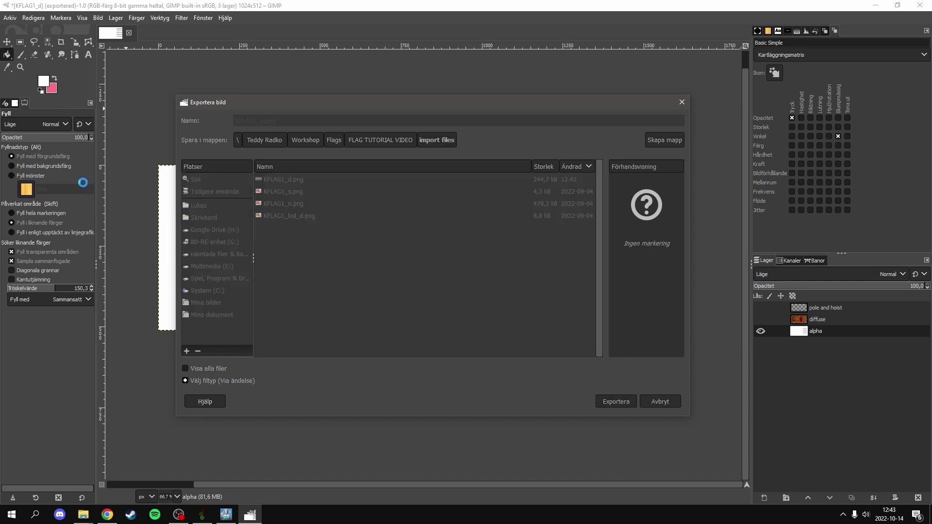
key(Return)
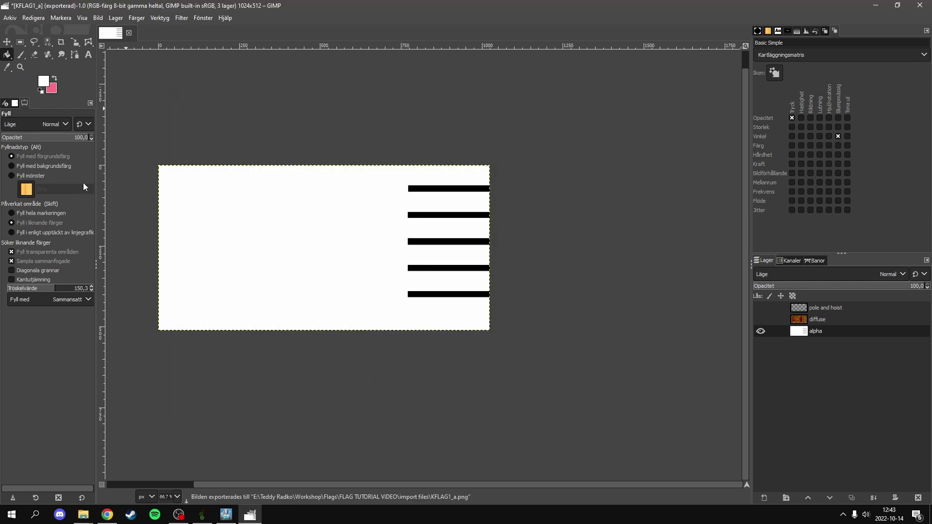
click(760, 319)
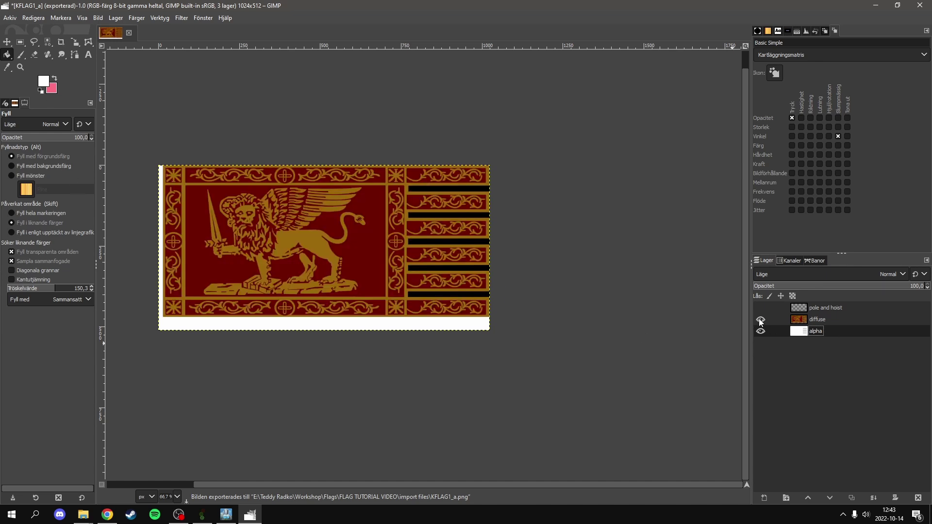
click(760, 320)
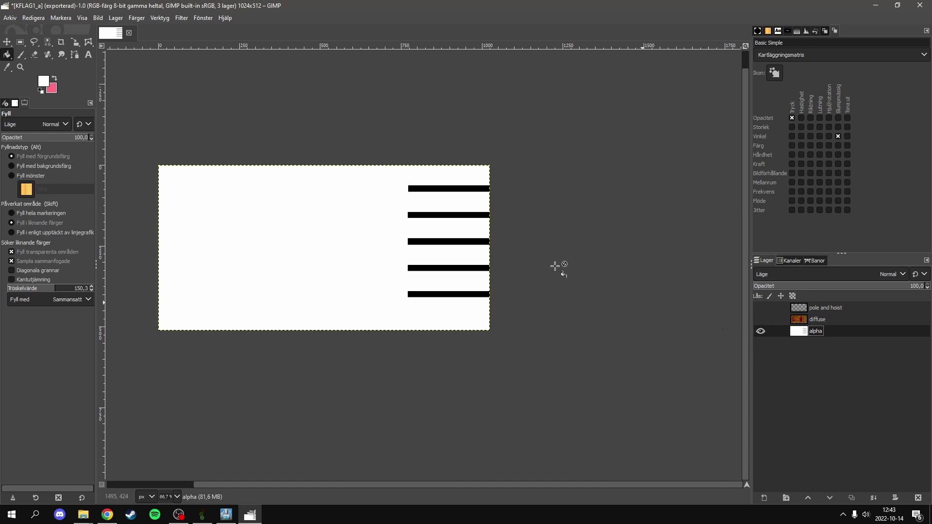
Scale the image to 256 × 128 px.
click(10, 17)
click(424, 241)
right_click(423, 242)
mouse_move(430, 299)
click(523, 354)
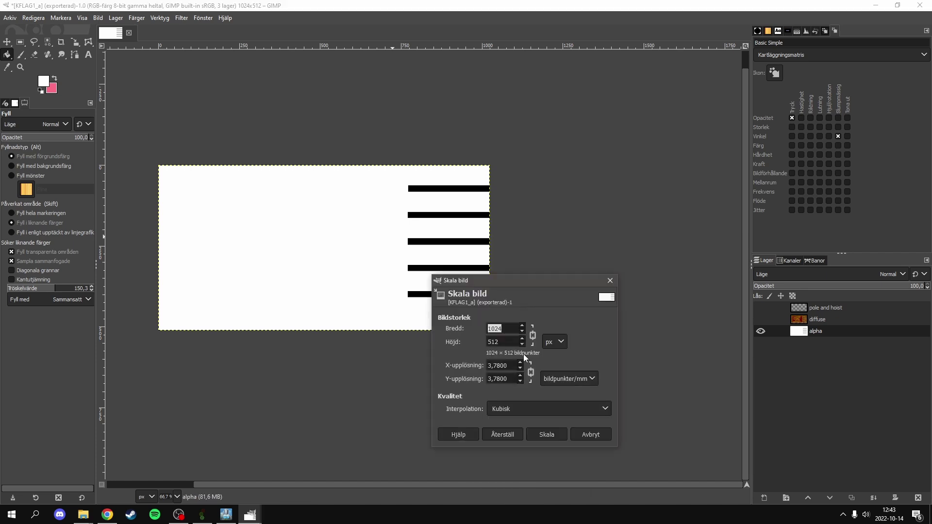
text(256)
click(499, 342)
click(554, 433)
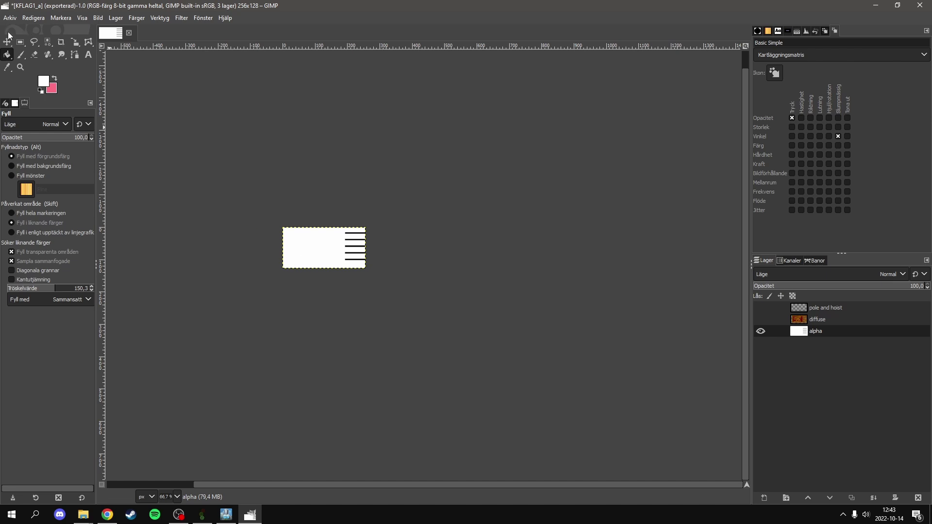
Export the scaled-down alpha mask as KFLAG1_lod_a.png to the import files folder.
click(10, 18)
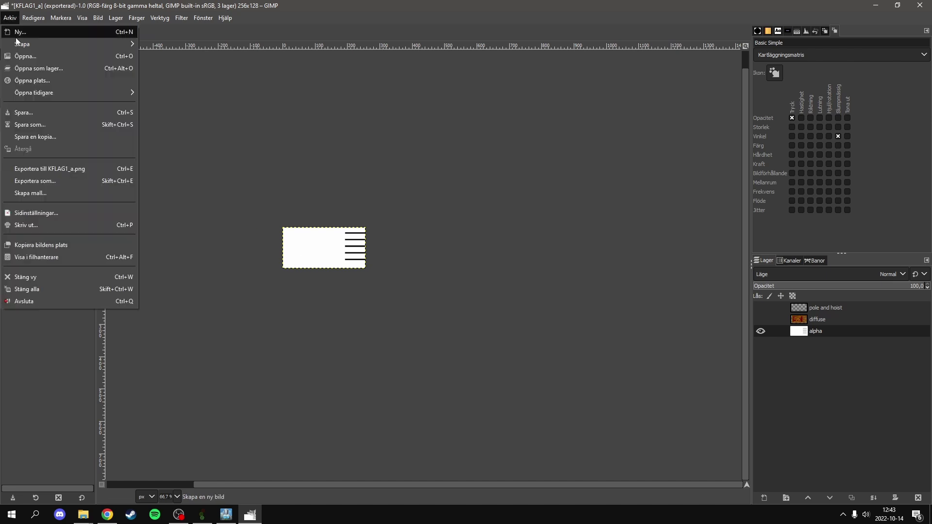
click(57, 178)
key(Right)
key(Left)
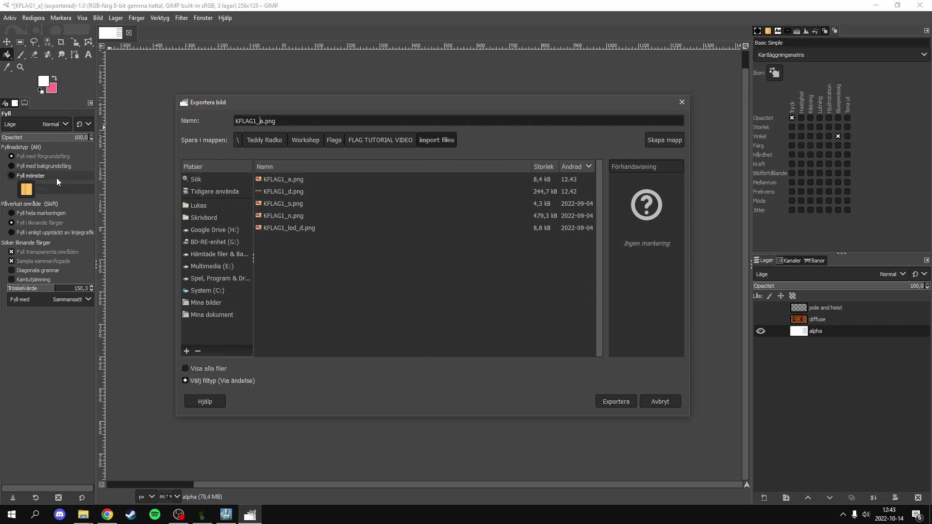
text(lod_)
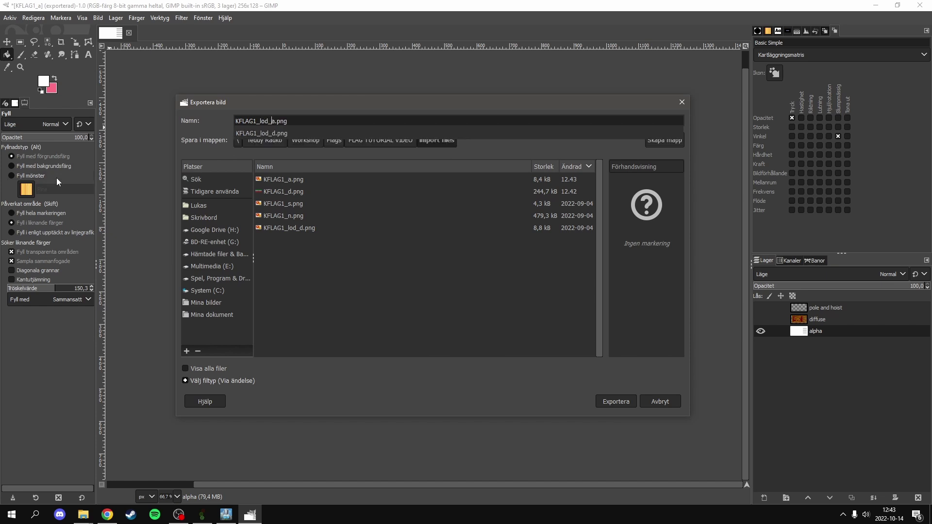
key(Return)
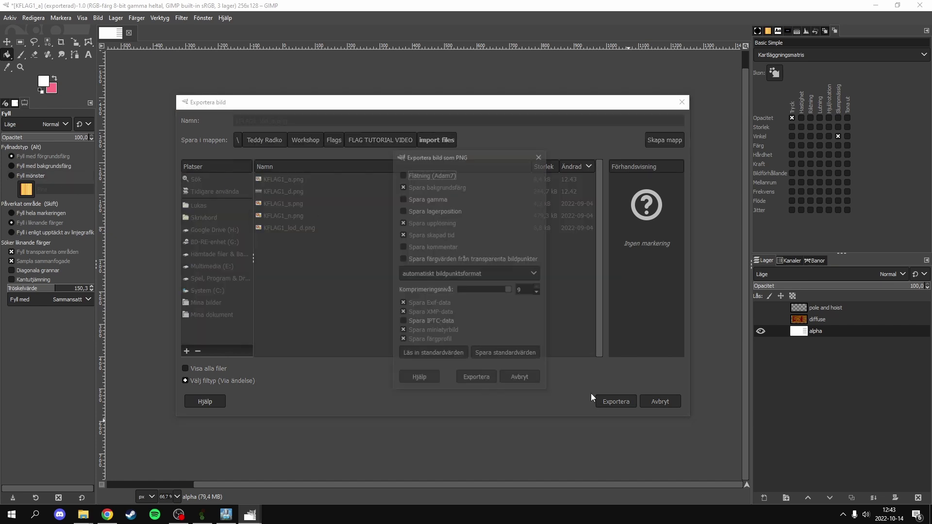
click(478, 380)
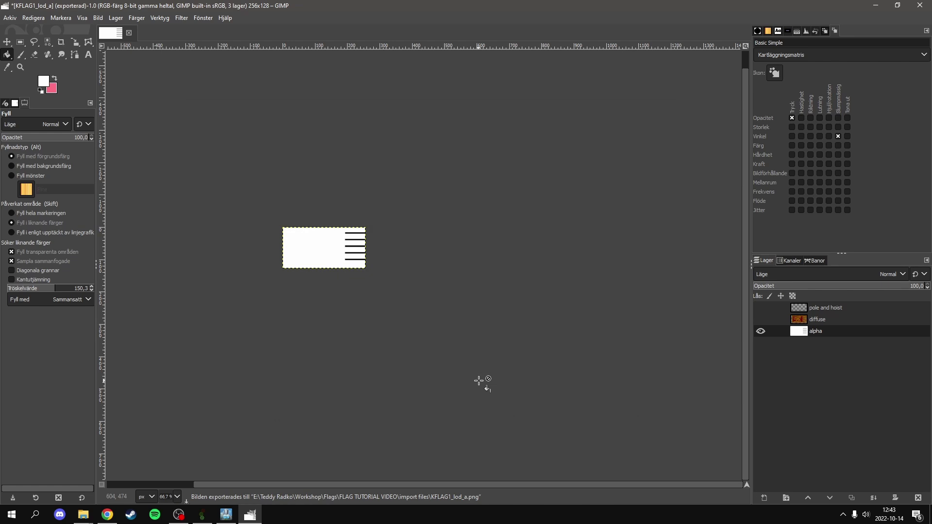
Show the diffuse and the pole and hoist layers together with the alpha layer.
click(761, 319)
click(761, 331)
click(761, 331)
click(761, 307)
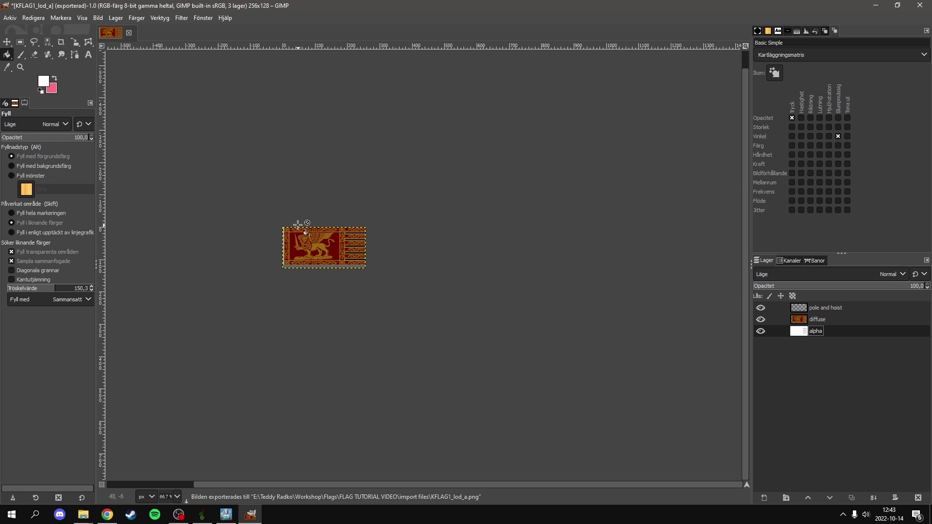
Sample the hoist's grey as the foreground colour and try to fill the light strip beside it on the pole and hoist layer.
key(2)
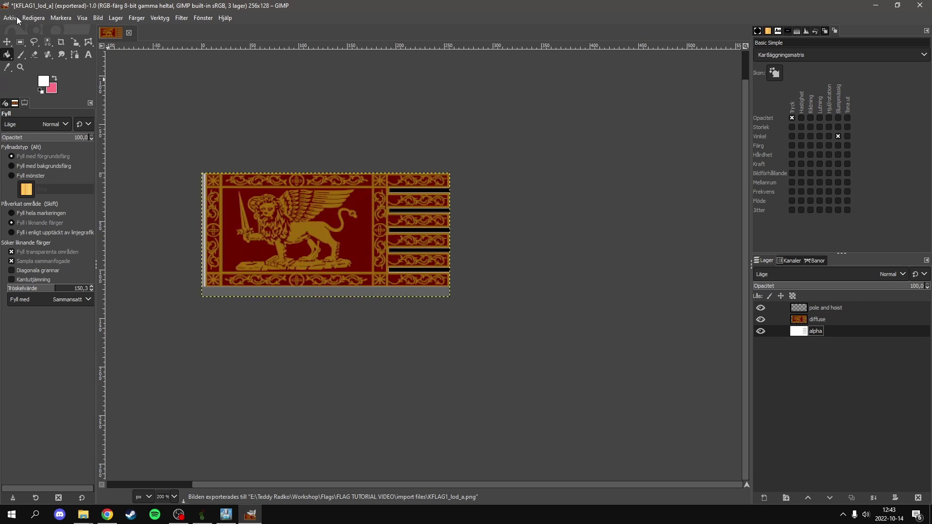
key(5)
scroll(505, 346, down, 5)
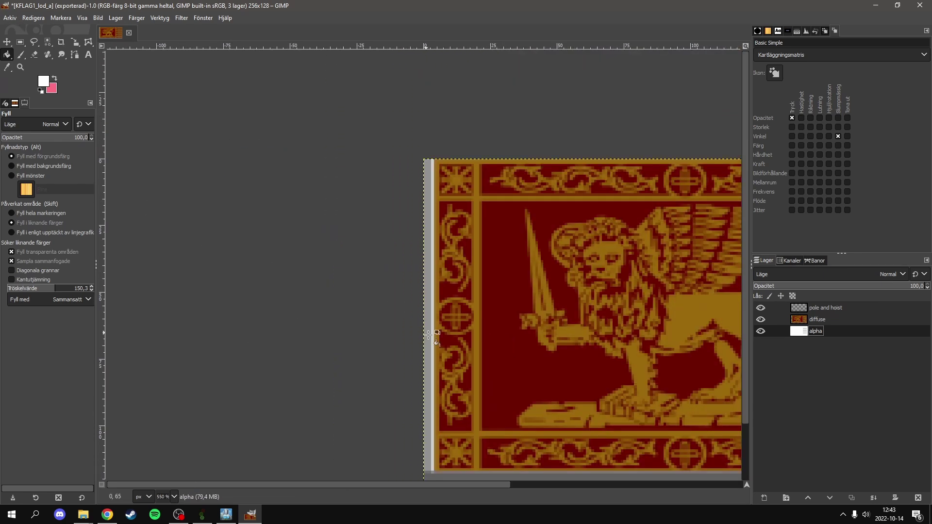
scroll(434, 340, up, 4)
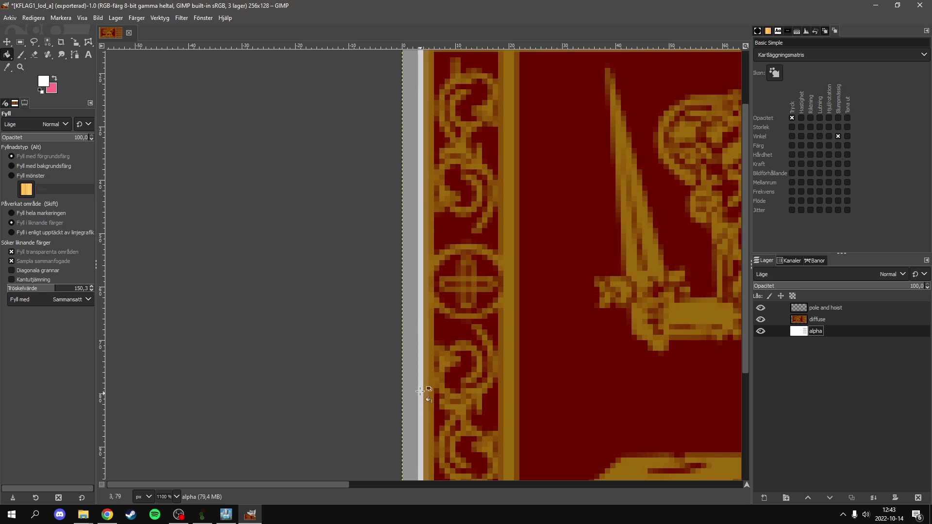
click(826, 320)
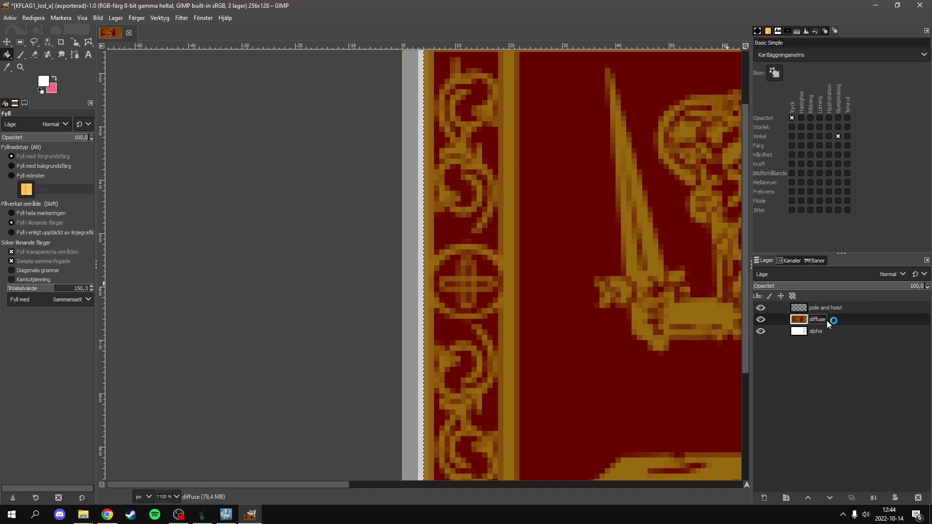
click(823, 311)
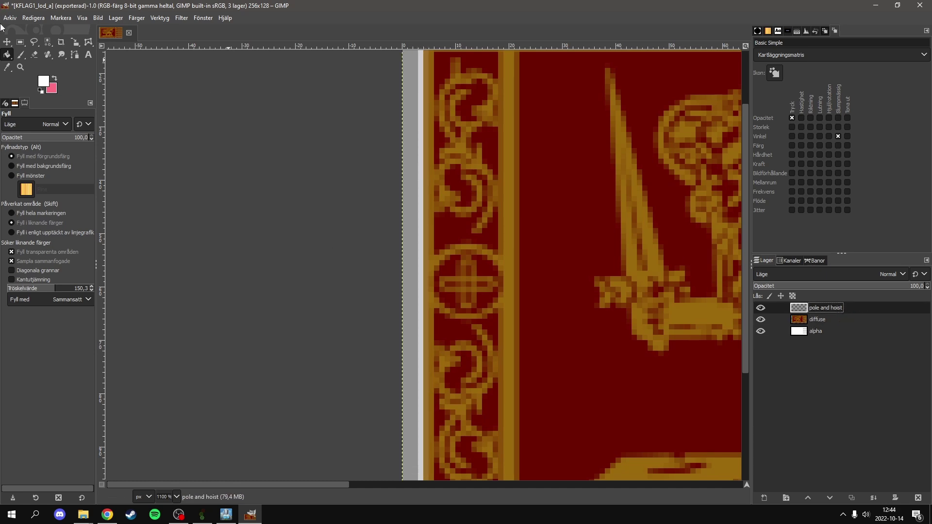
click(7, 67)
click(416, 206)
click(7, 55)
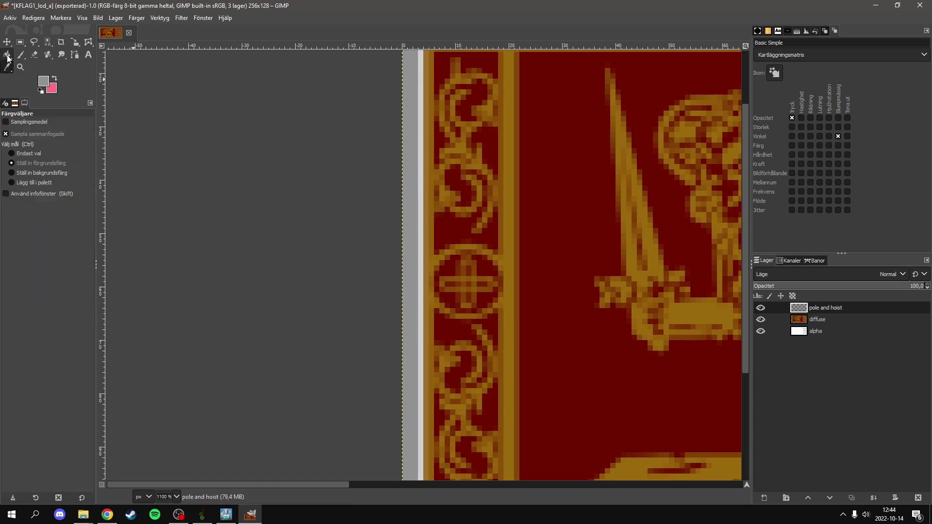
click(420, 205)
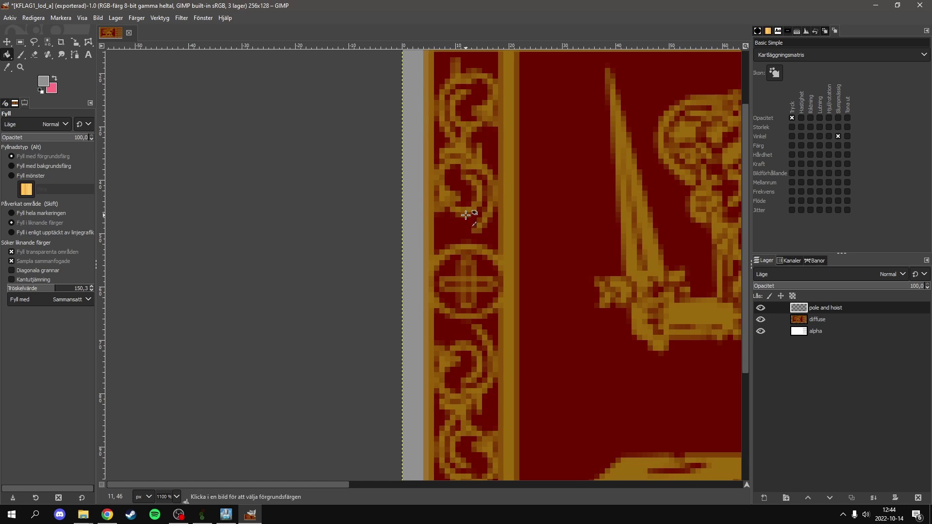
Set the fill threshold to 13.7 and fill the light strip beside the hoist with the sampled grey.
scroll(466, 215, down, 5)
scroll(469, 267, up, 6)
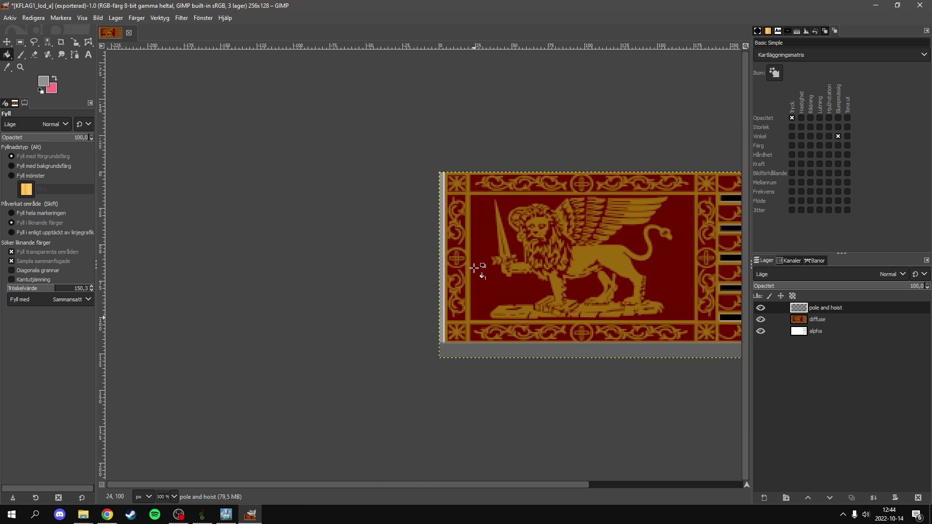
drag(18, 289, 11, 289)
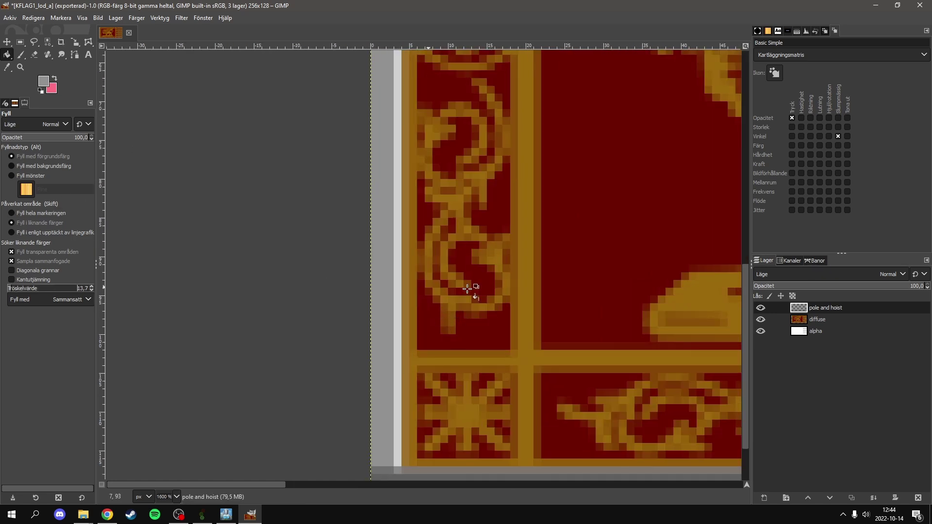
scroll(398, 264, down, 2)
click(397, 257)
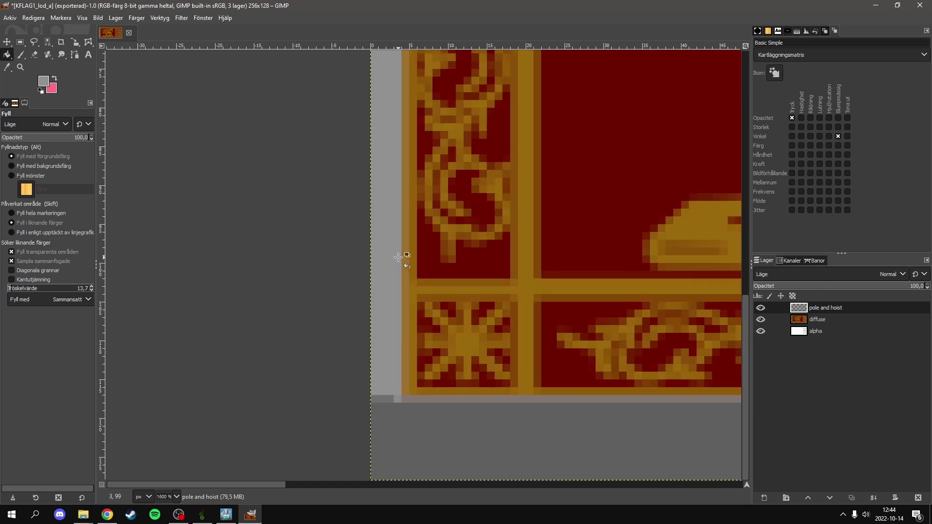
Examine the edges of the gaps between the flag's tails, comparing them with the alpha layer shown and hidden.
scroll(406, 261, down, 5)
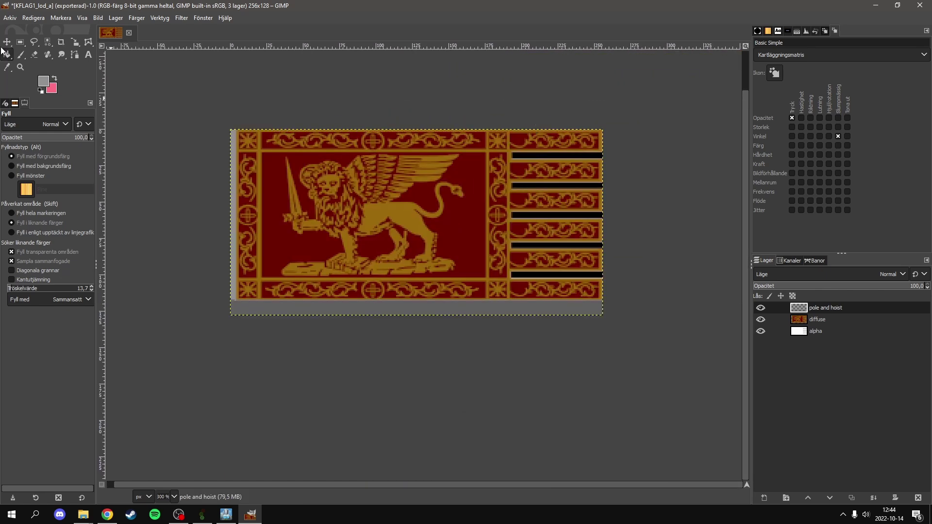
scroll(534, 272, up, 5)
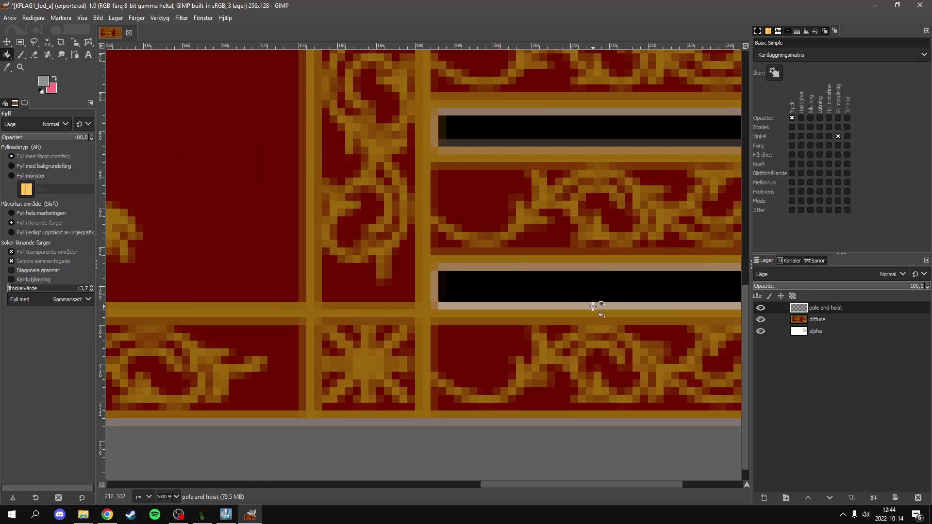
scroll(577, 302, down, 1)
scroll(577, 301, down, 3)
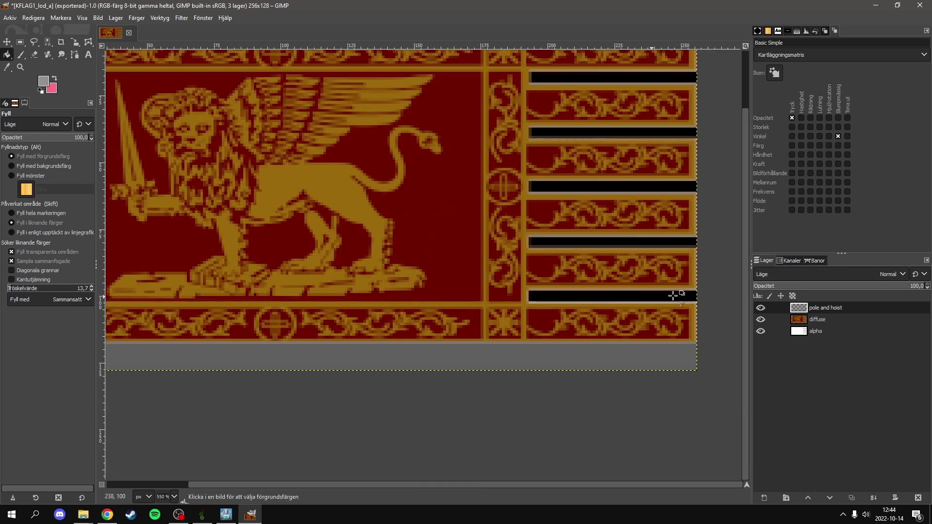
scroll(628, 293, up, 4)
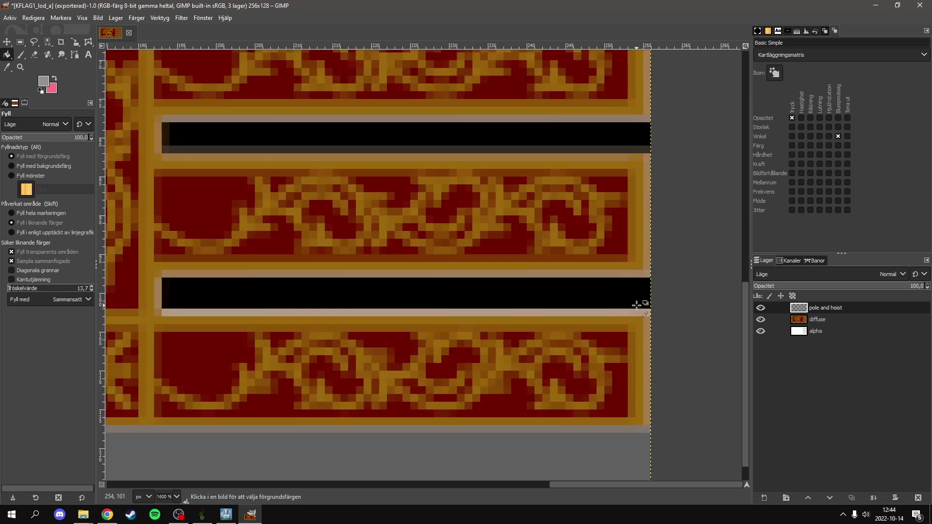
click(762, 330)
click(763, 330)
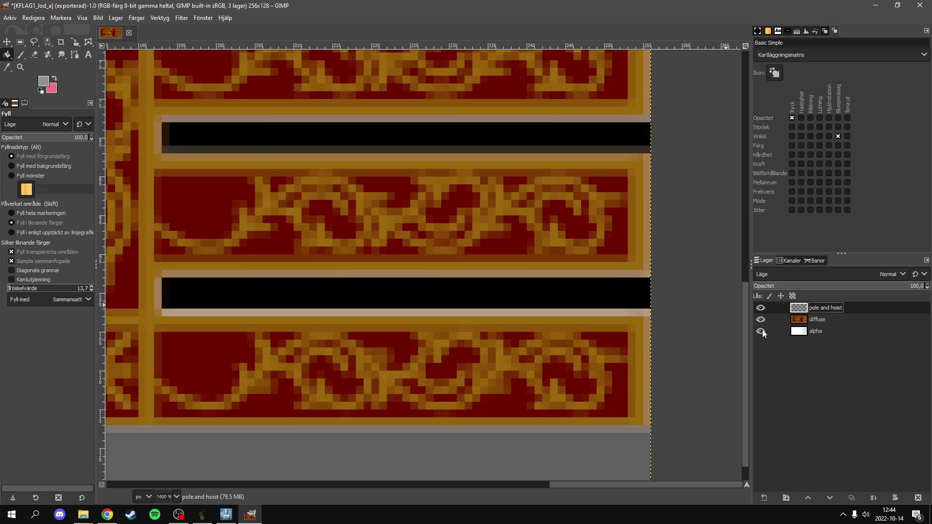
click(761, 331)
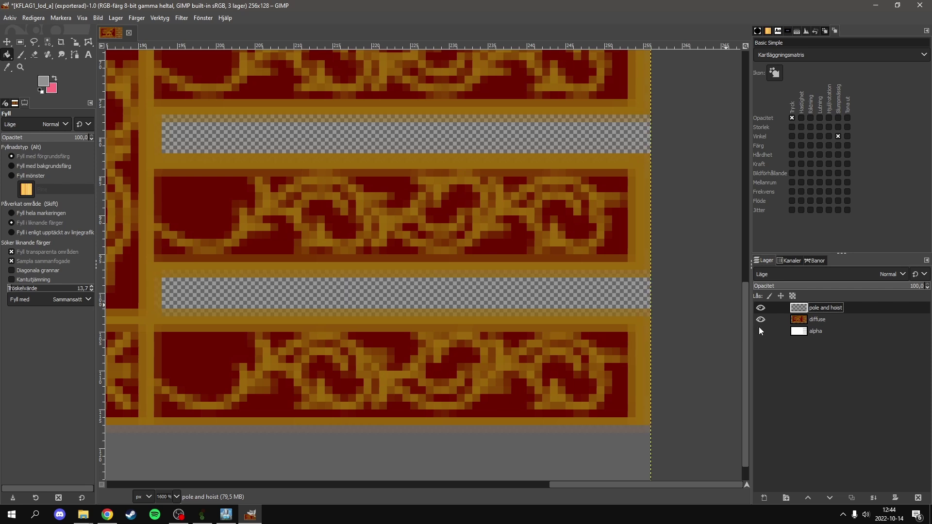
click(760, 331)
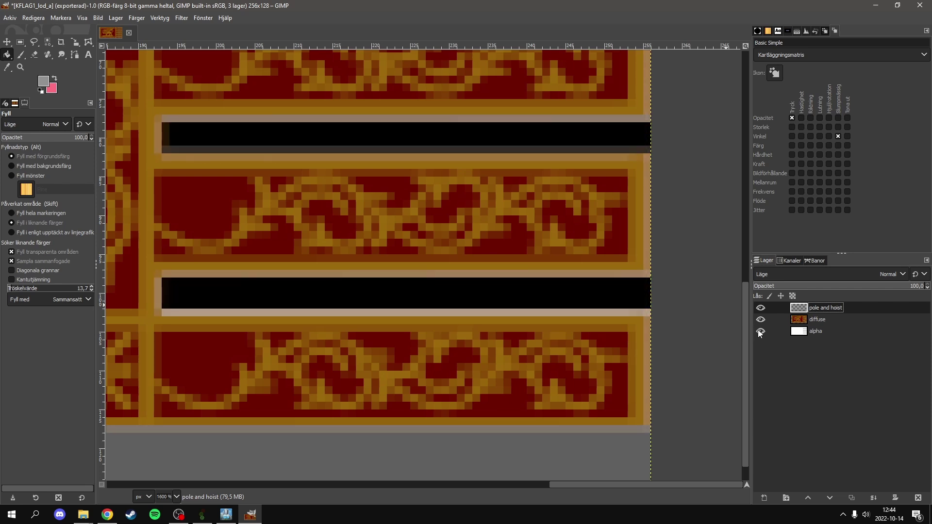
Hide the diffuse and the pole and hoist layers so only the alpha layer is displayed.
click(761, 319)
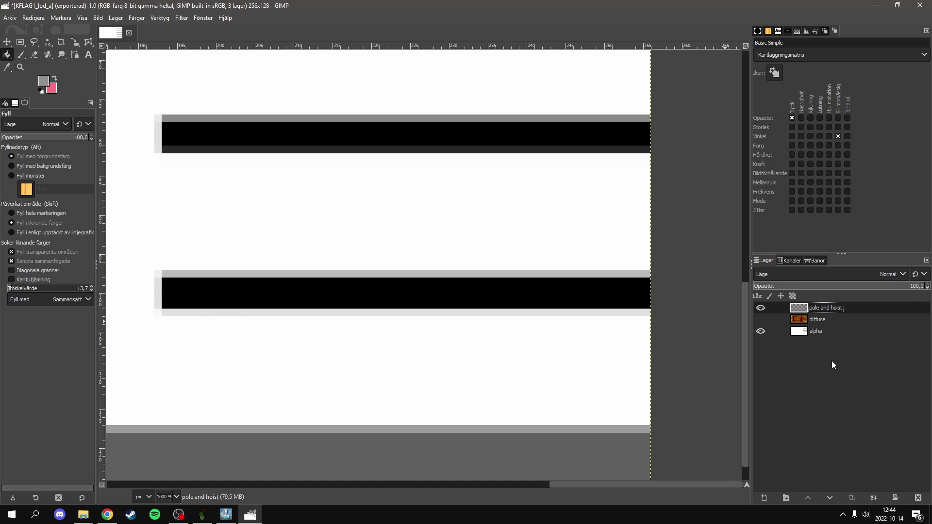
click(759, 320)
click(759, 319)
click(761, 309)
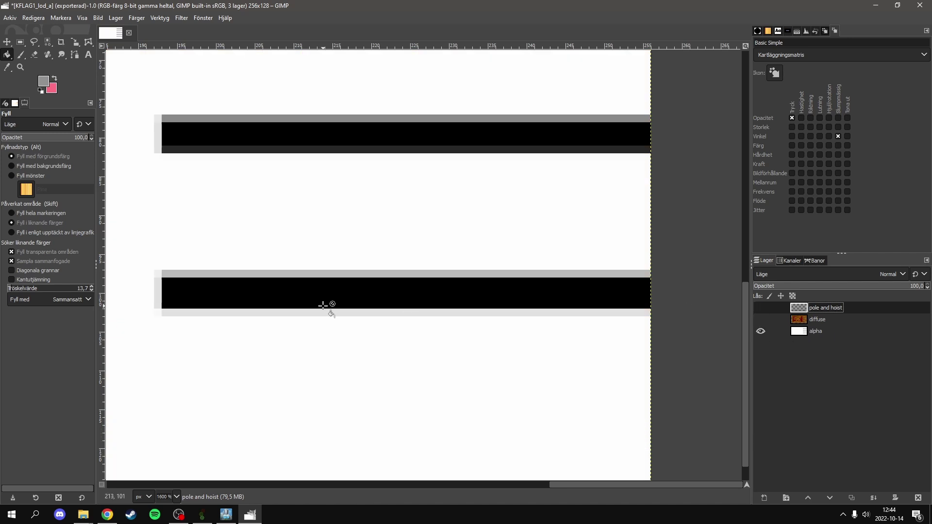
Sample the black of the lowest bar and fill its grey upper and lower edge strips with it on the alpha layer.
scroll(333, 299, down, 1)
scroll(333, 300, up, 2)
click(10, 68)
click(236, 285)
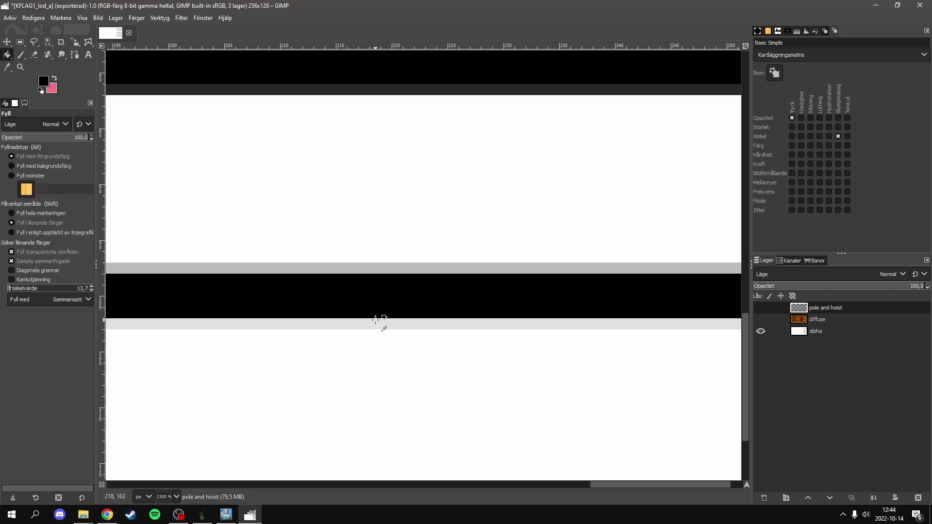
scroll(388, 310, down, 2)
click(408, 313)
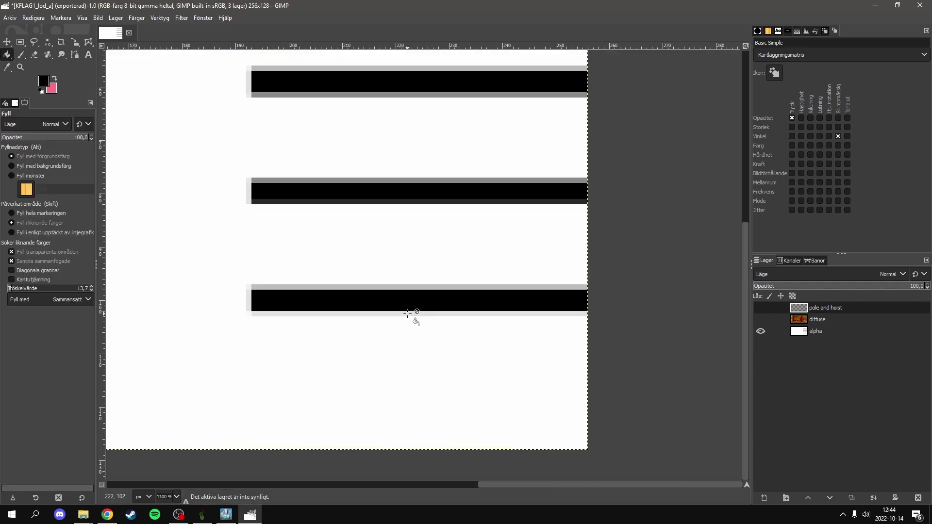
click(825, 334)
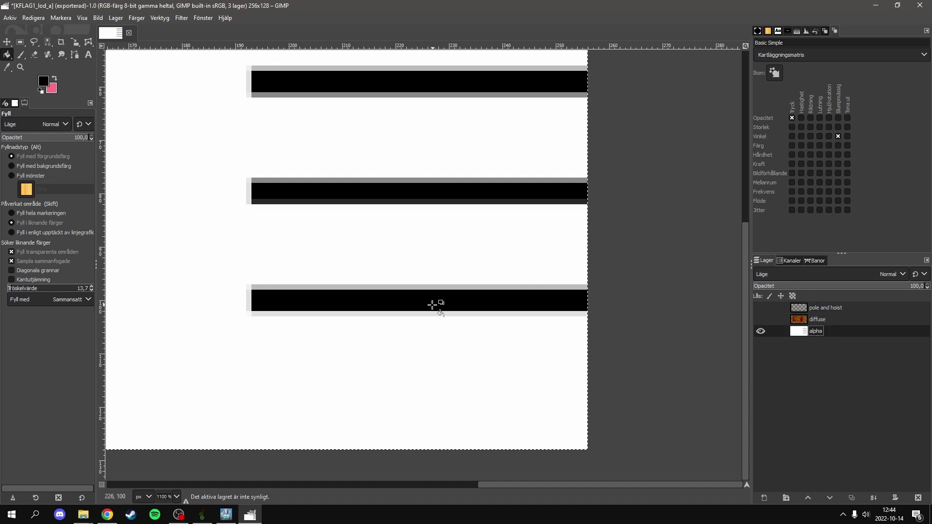
click(432, 315)
click(422, 288)
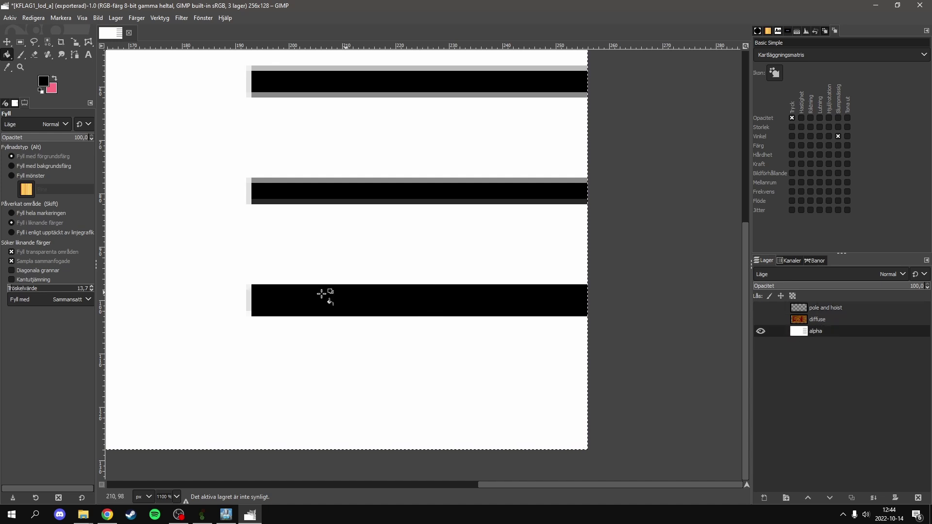
Fill the grey left edge of the lowest bar and the grey edges of the bar above it with black.
click(250, 300)
click(248, 193)
click(266, 201)
click(272, 180)
scroll(346, 170, up, 5)
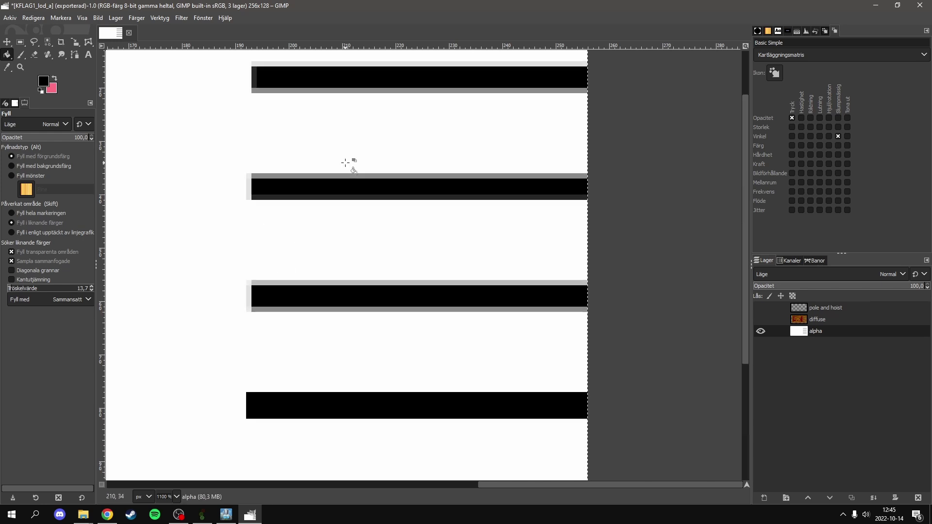
Fill the grey edge strips of the top two bars with black on the alpha layer.
click(304, 91)
click(254, 78)
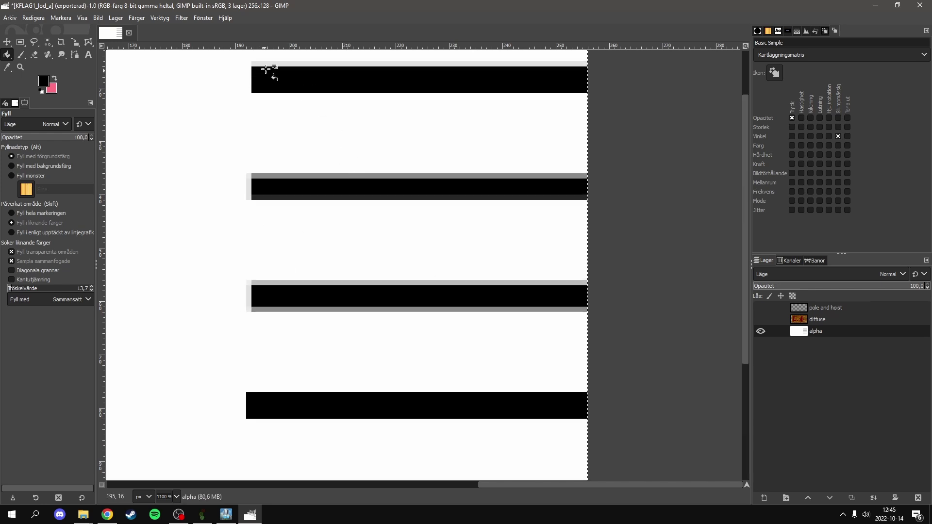
click(268, 63)
click(295, 173)
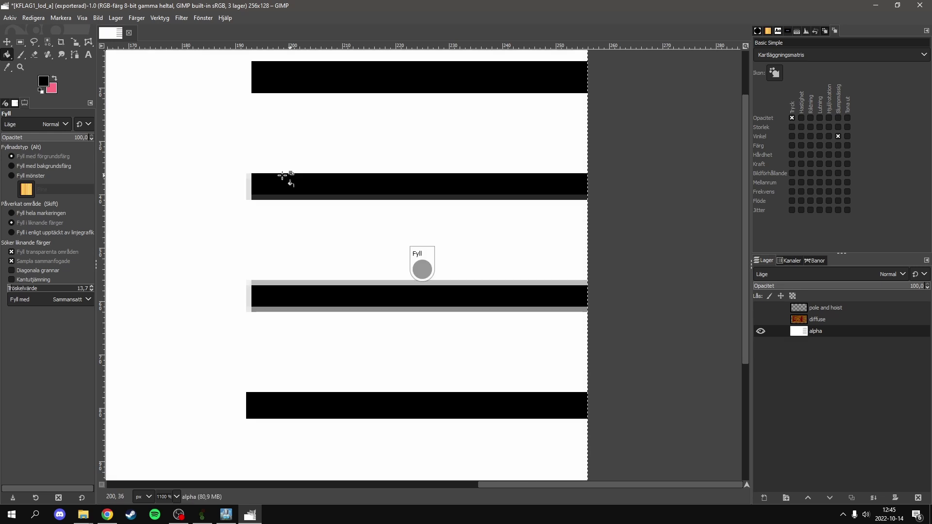
click(249, 185)
click(261, 196)
Fill the grey upper, left and lower edges of the middle bar with black.
click(266, 282)
click(249, 292)
click(250, 283)
click(266, 310)
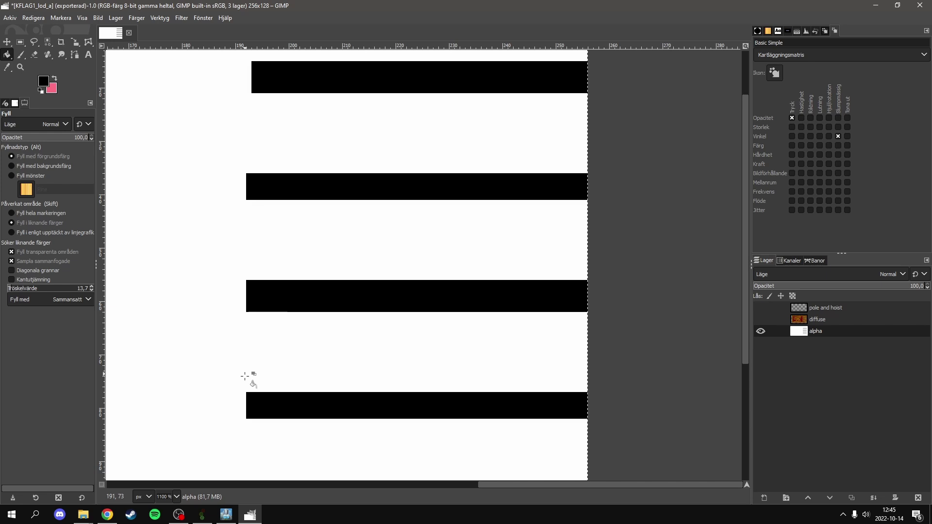
Set the fill threshold to 2.0 and fill the leftover corner pixels at the lowest bar's left end with black.
scroll(263, 377, down, 4)
click(250, 343)
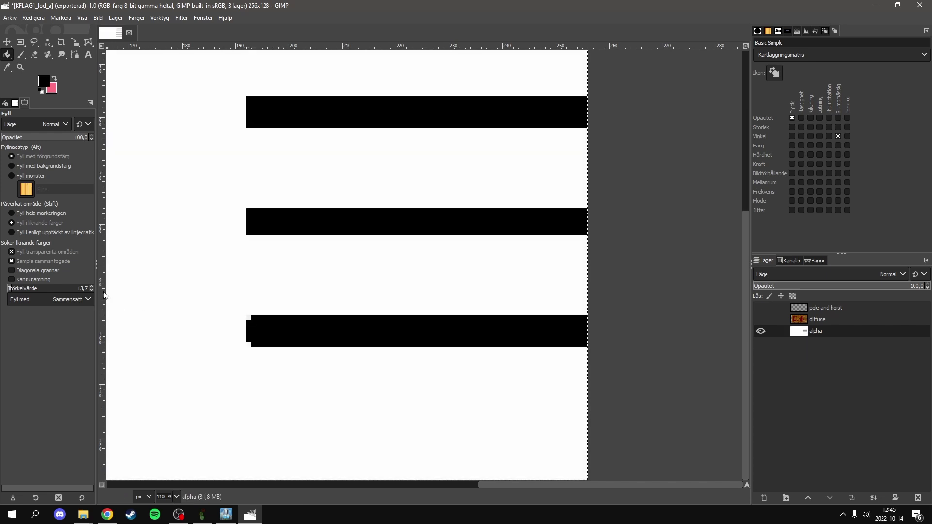
click(92, 290)
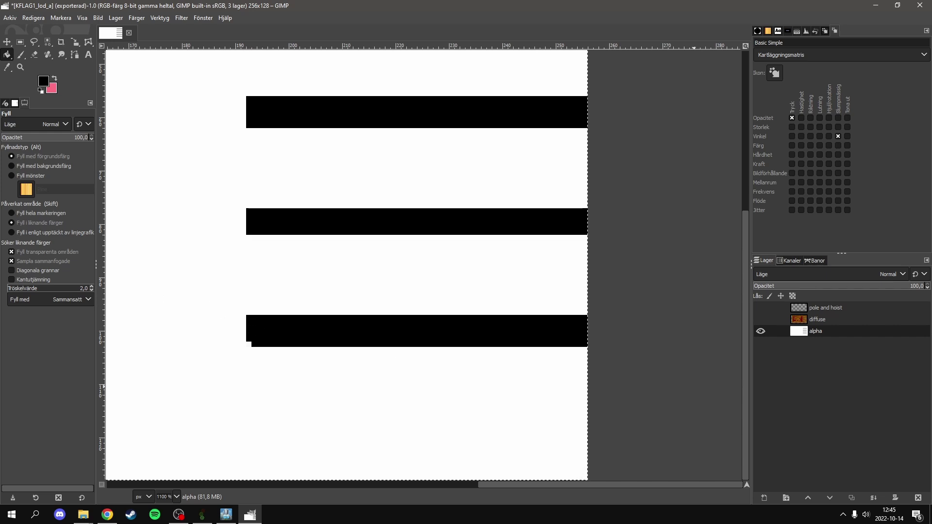
key(alt+Tab)
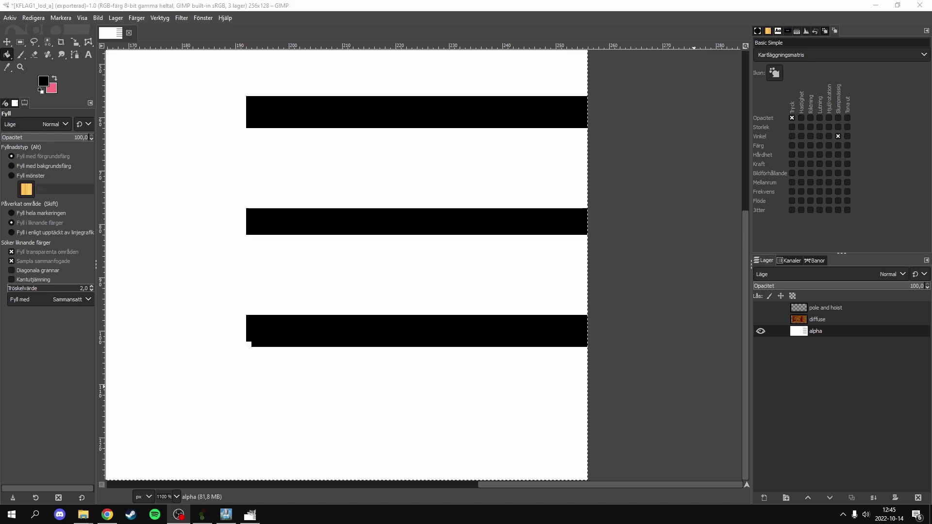
key(alt+Tab)
key(alt+Tab)
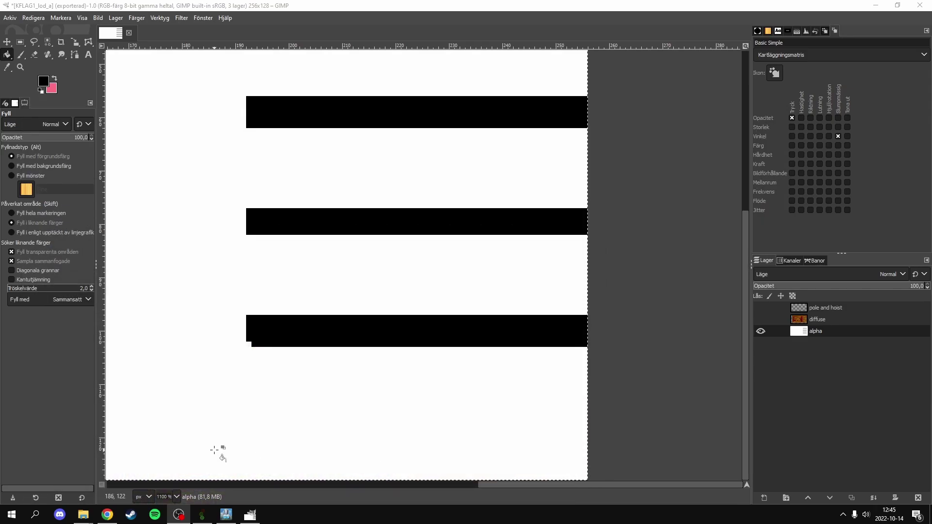
click(269, 344)
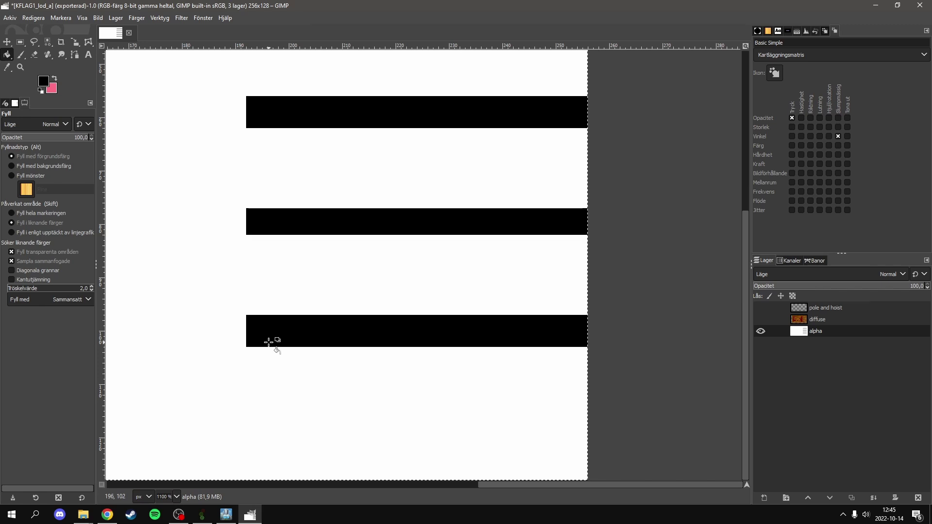
Check the cleaned alpha bars against the flag's tails by briefly showing the diffuse layer over them.
ctrl+scroll(605, 335, down, 3)
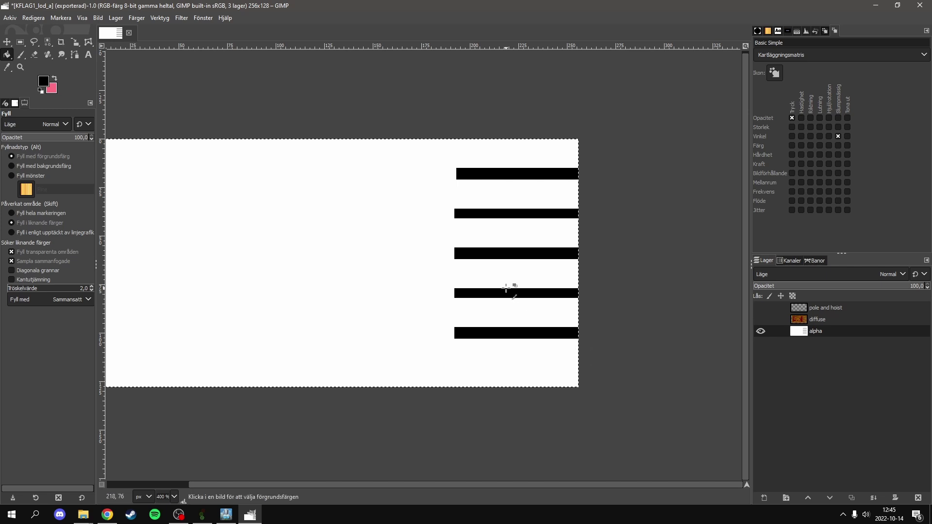
ctrl+scroll(507, 291, up, 4)
ctrl+scroll(509, 304, down, 3)
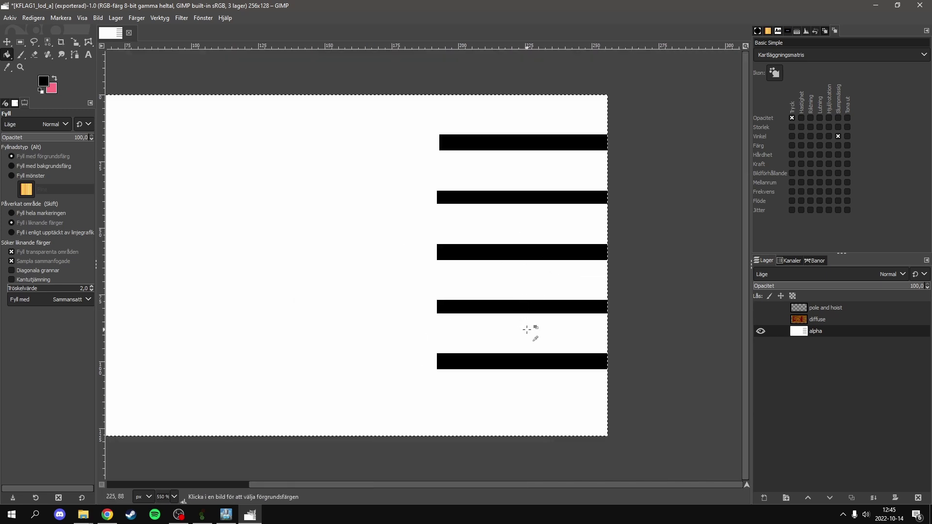
click(760, 319)
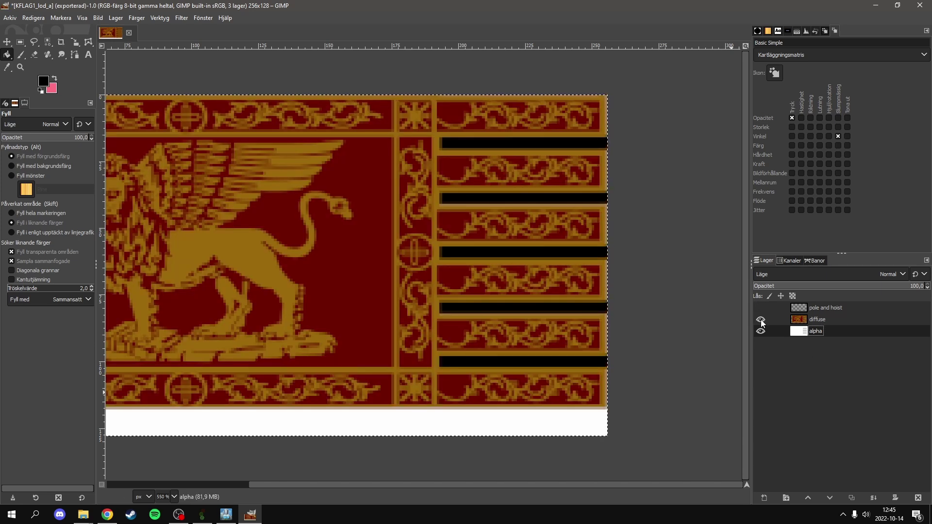
click(761, 320)
ctrl+scroll(202, 273, down, 3)
ctrl+scroll(293, 268, down, 1)
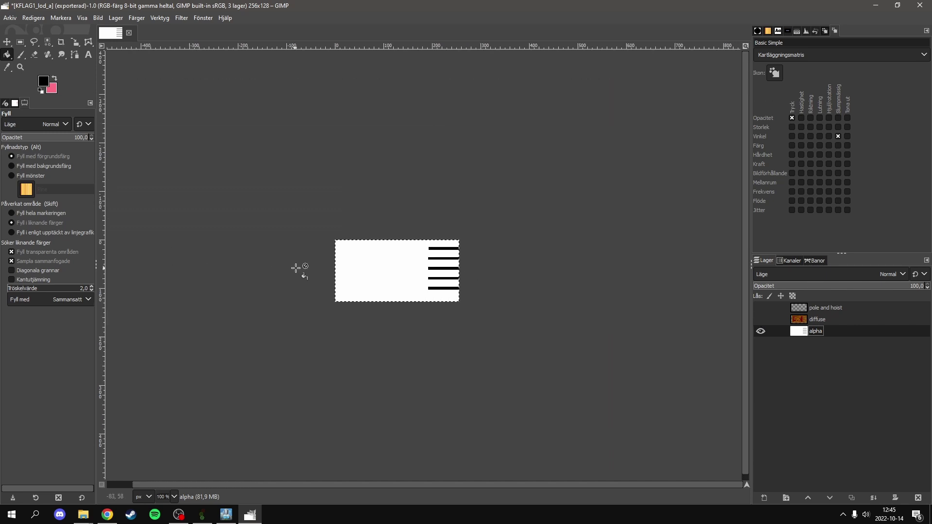
Export the cleaned alpha image over the existing KFLAG1_lod_a.png in the import files folder.
click(10, 17)
click(72, 181)
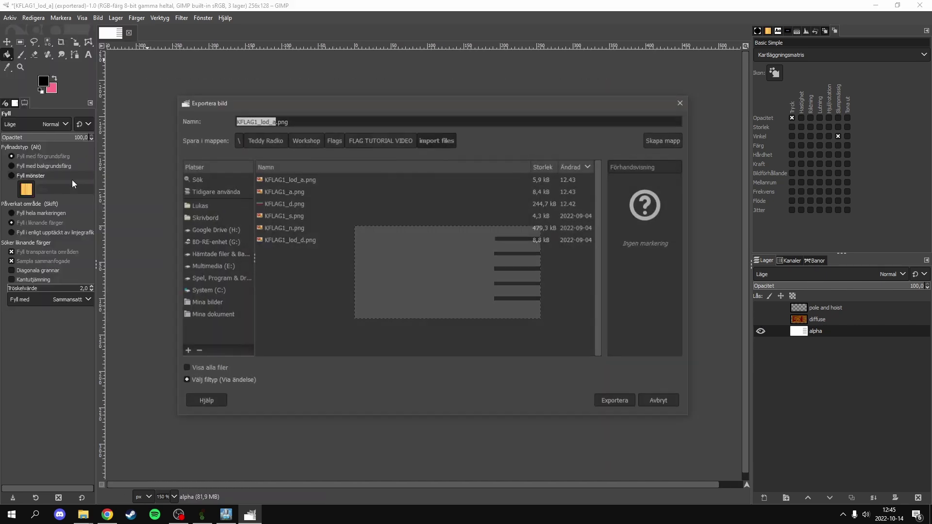
key(Right)
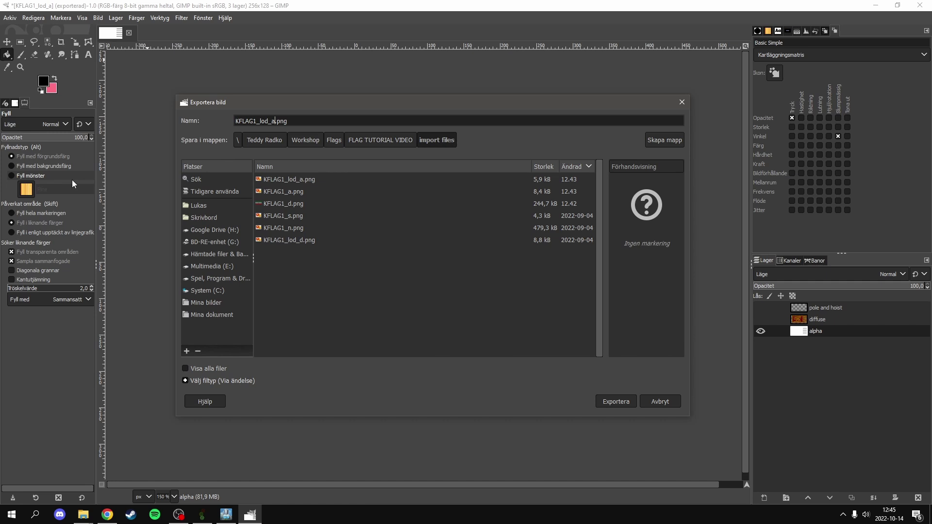
key(Return)
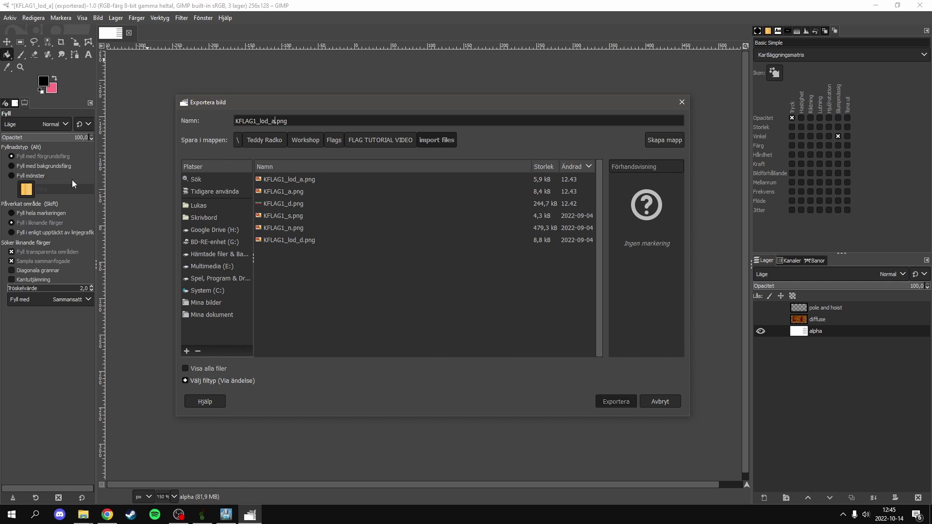
key(Return)
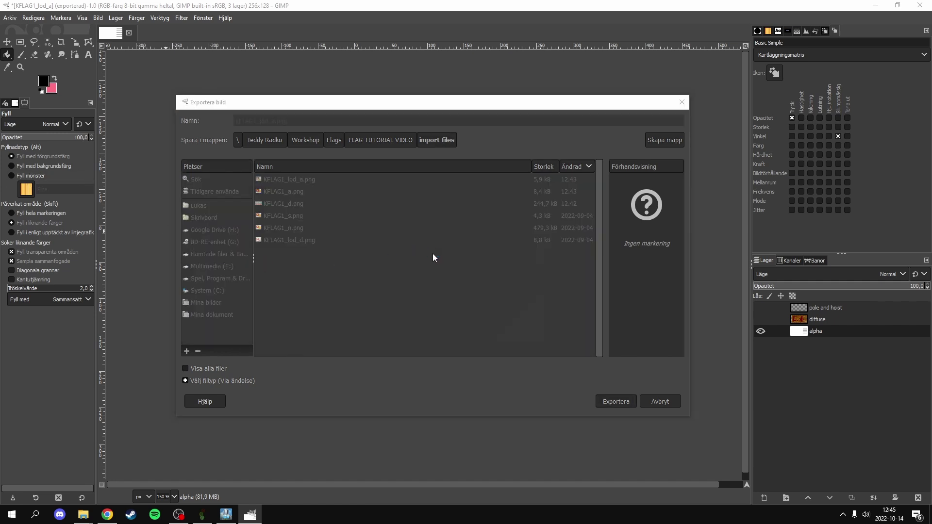
key(Return)
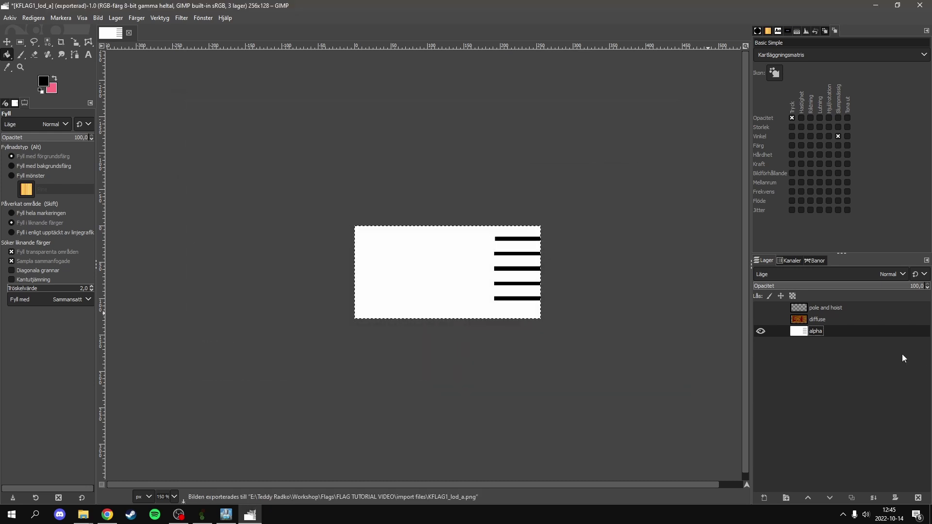
Show the diffuse and the pole and hoist layers together with the alpha layer.
click(761, 319)
click(762, 331)
click(760, 307)
click(761, 332)
Export the flag with all layers shown as KFLAG1_lod_d.png in the import files folder, replacing the existing file.
click(10, 18)
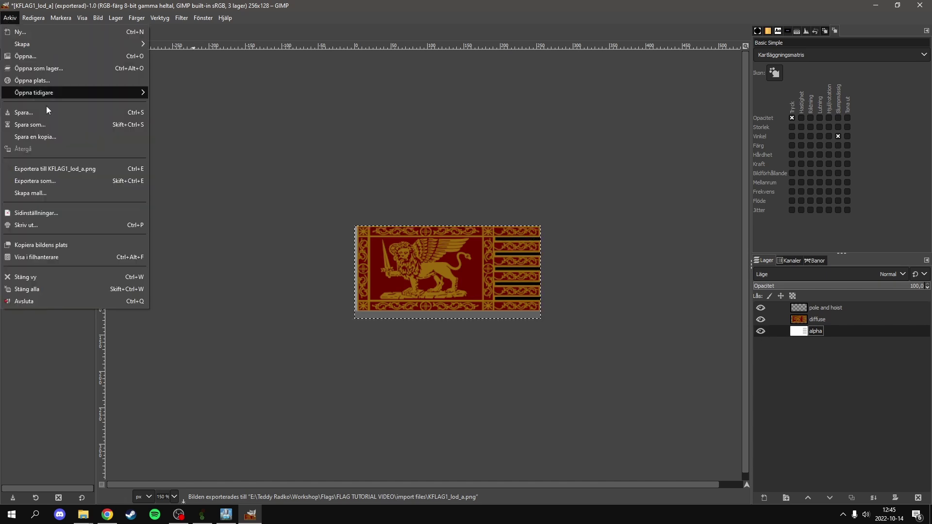
click(42, 182)
key(Right)
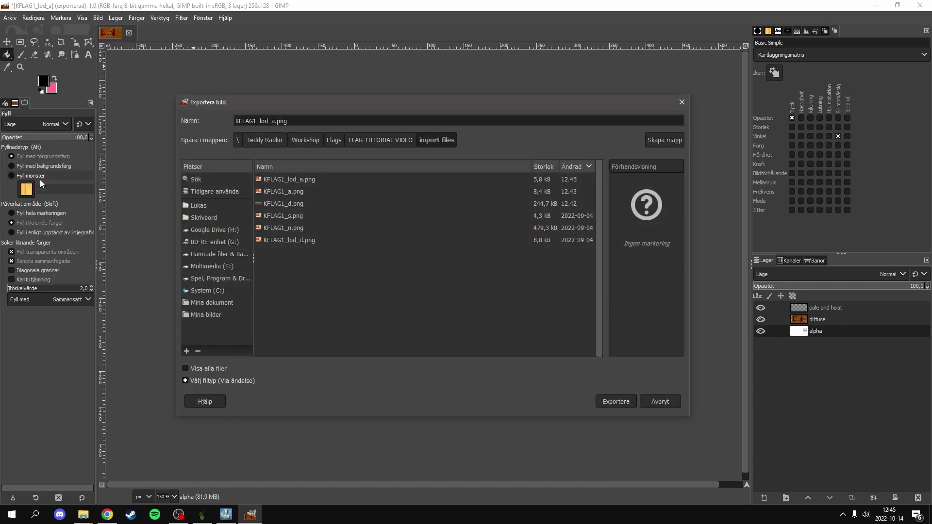
key(BackSpace)
text(d)
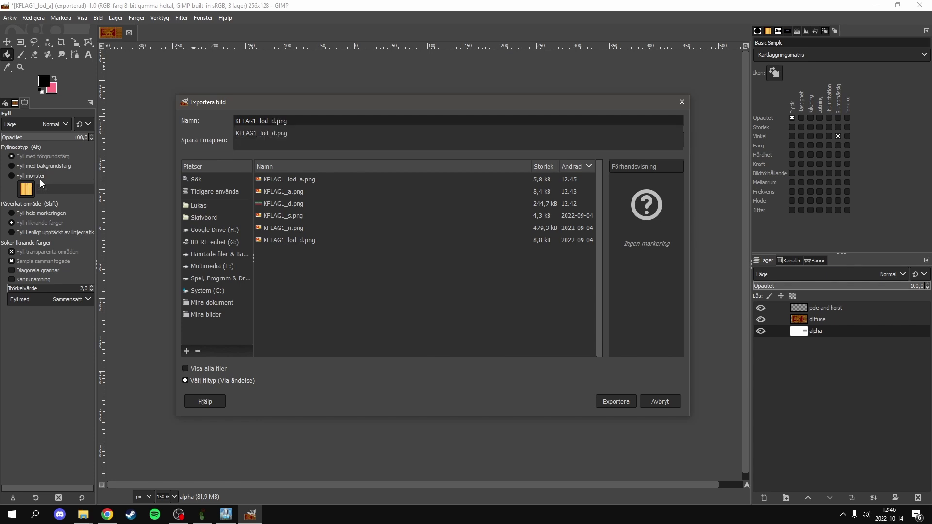
key(Return)
key(Return)
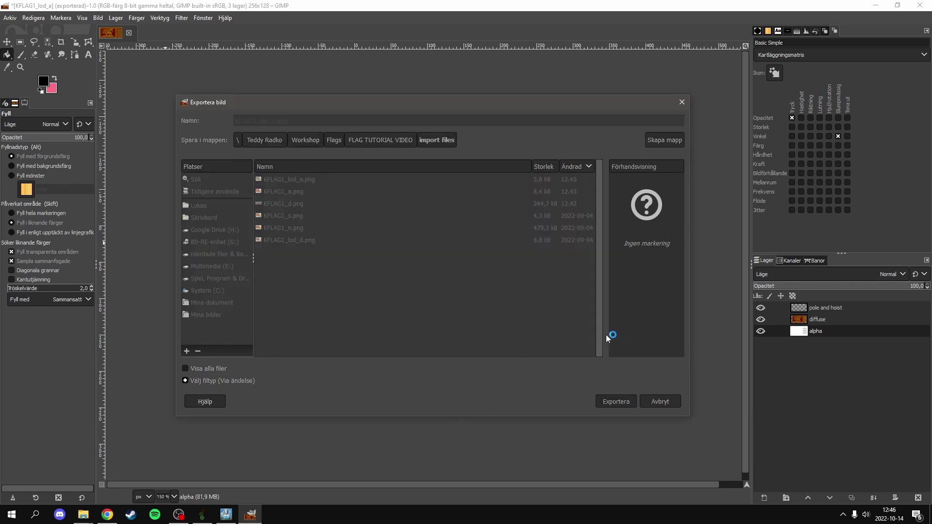
click(497, 380)
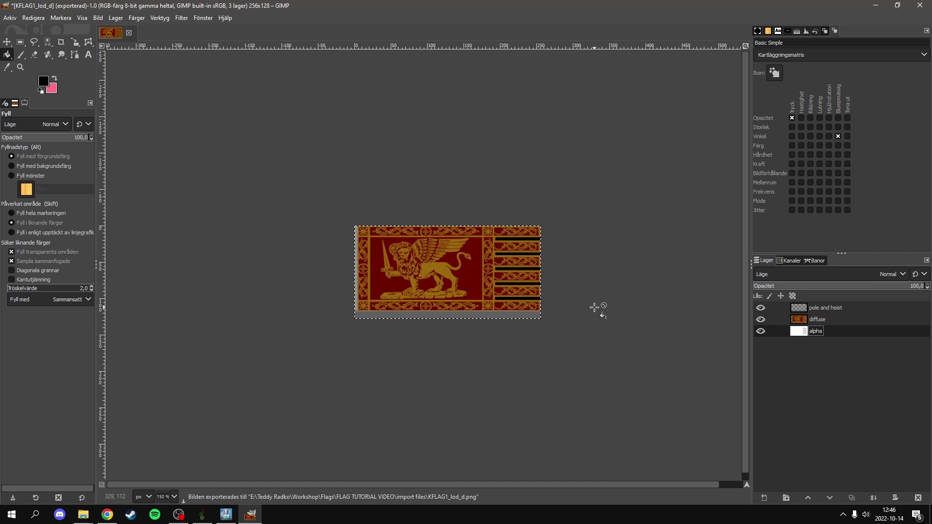
Examine the low-detail flag's edges along the black gaps between the tails.
ctrl+scroll(529, 299, up, 6)
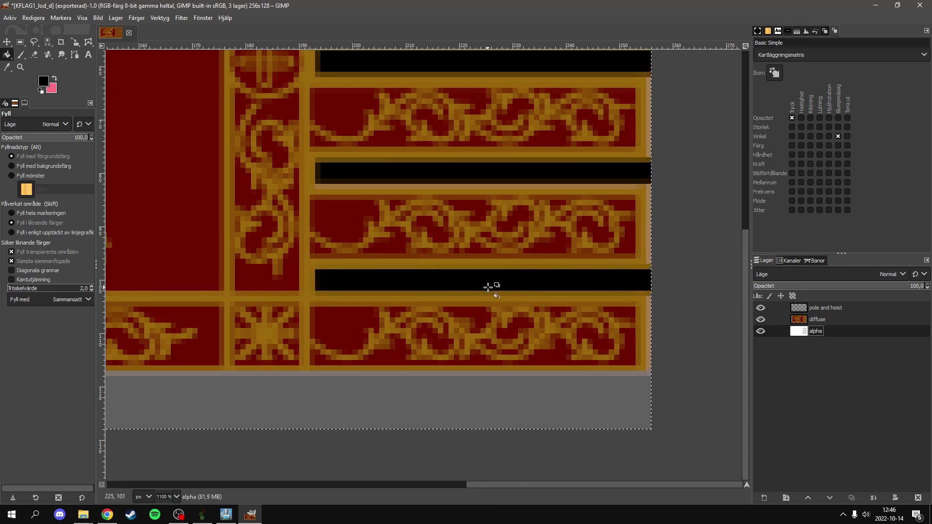
scroll(709, 289, down, 3)
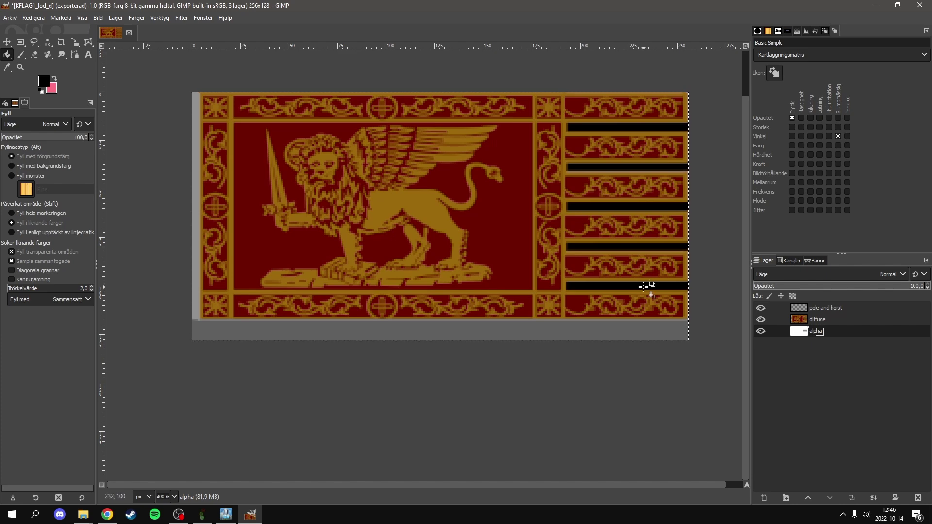
scroll(643, 287, up, 1)
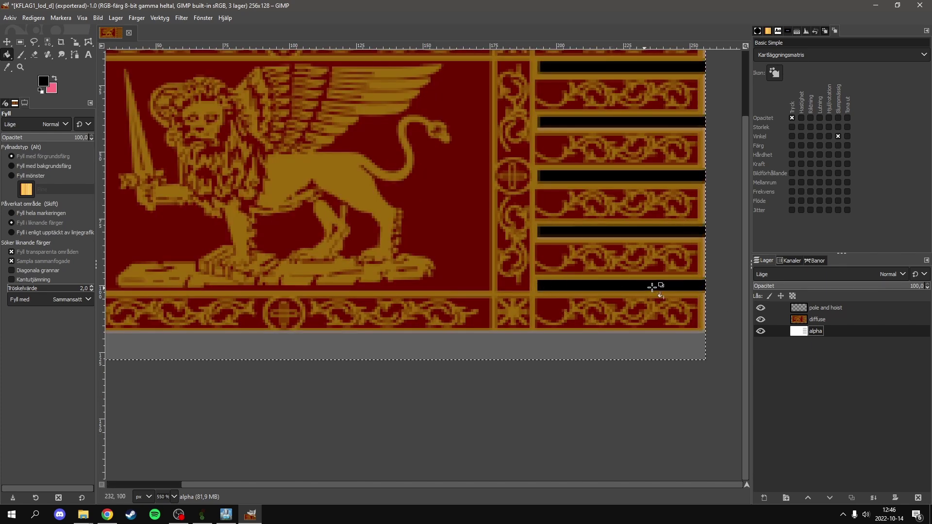
scroll(497, 232, down, 4)
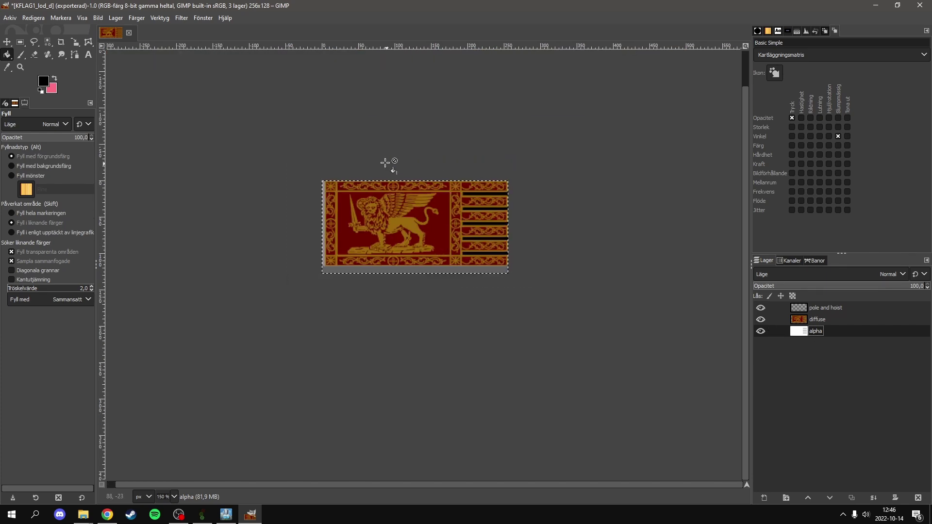
scroll(496, 233, up, 7)
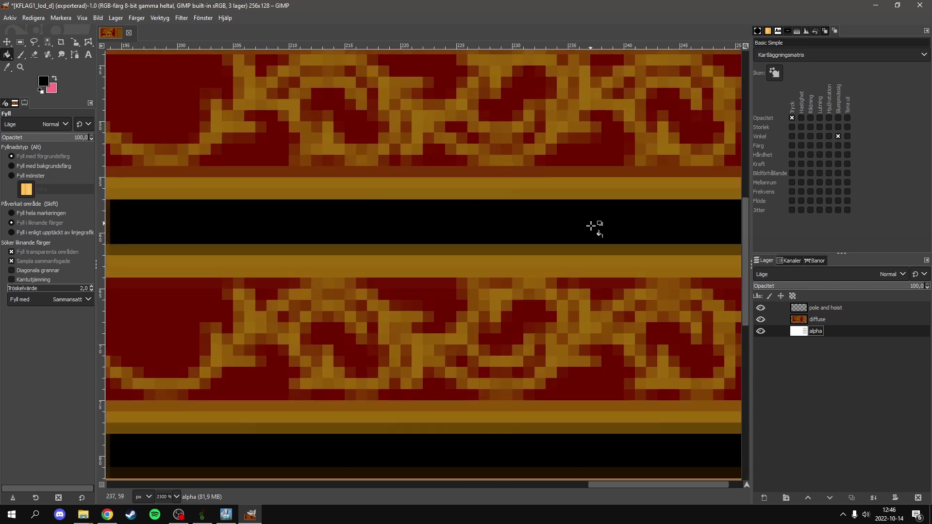
scroll(595, 224, down, 5)
Undo the recent layer visibility changes and the last corner fill, and redo the most recently undone change.
key(ctrl+z)
key(ctrl+z)
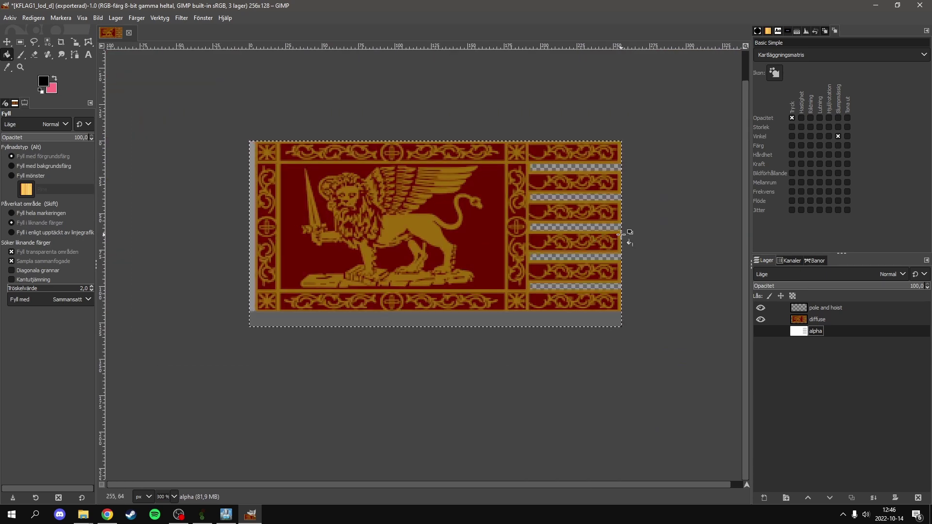
key(ctrl+z)
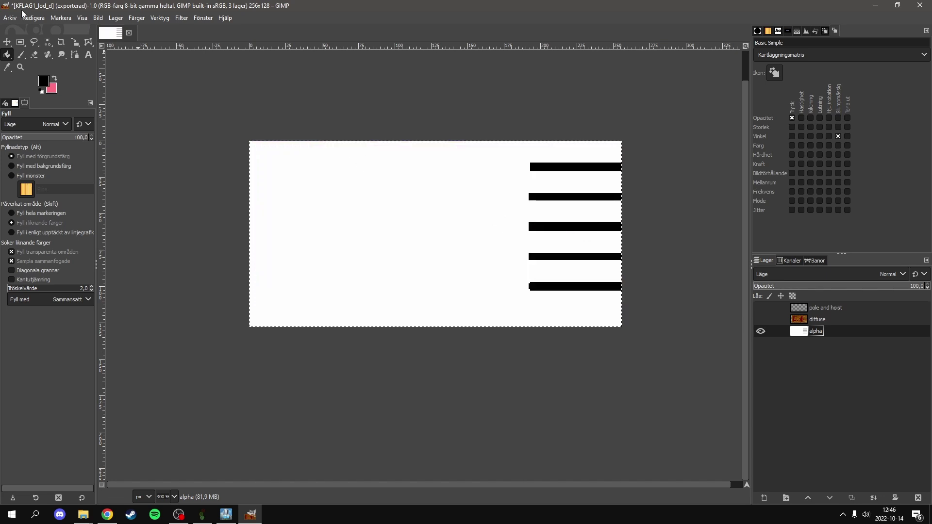
click(33, 17)
click(29, 44)
Switch to the import files folder and look over the exported textures and the KFLAG1.fbx and KFLAG1_lod.fbx models.
click(876, 6)
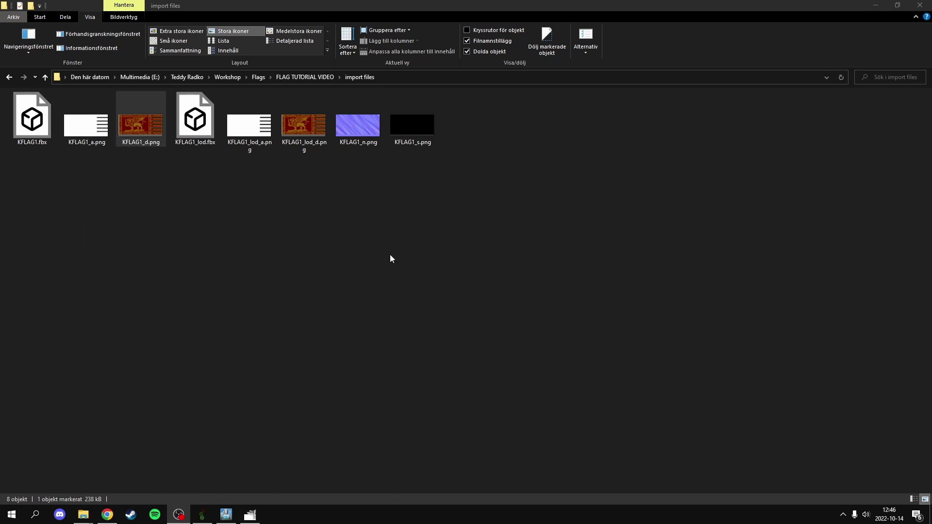
click(291, 150)
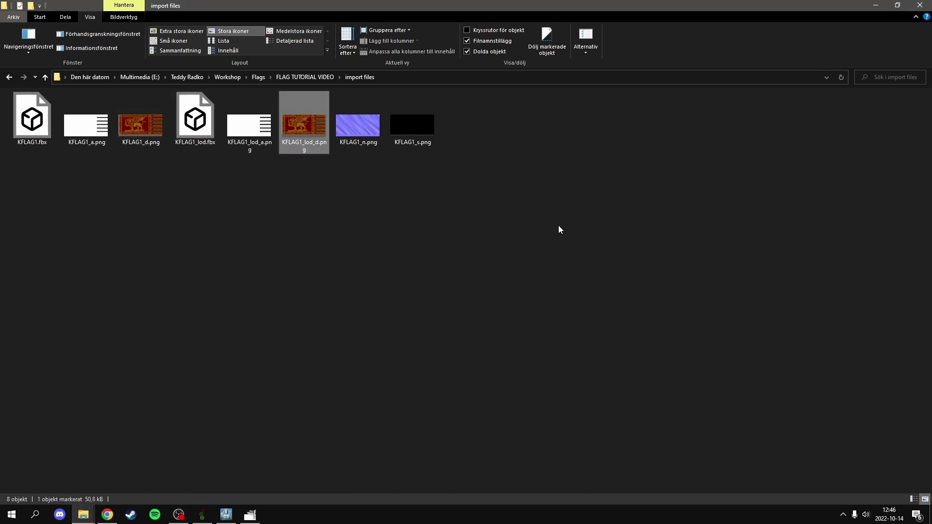
click(514, 209)
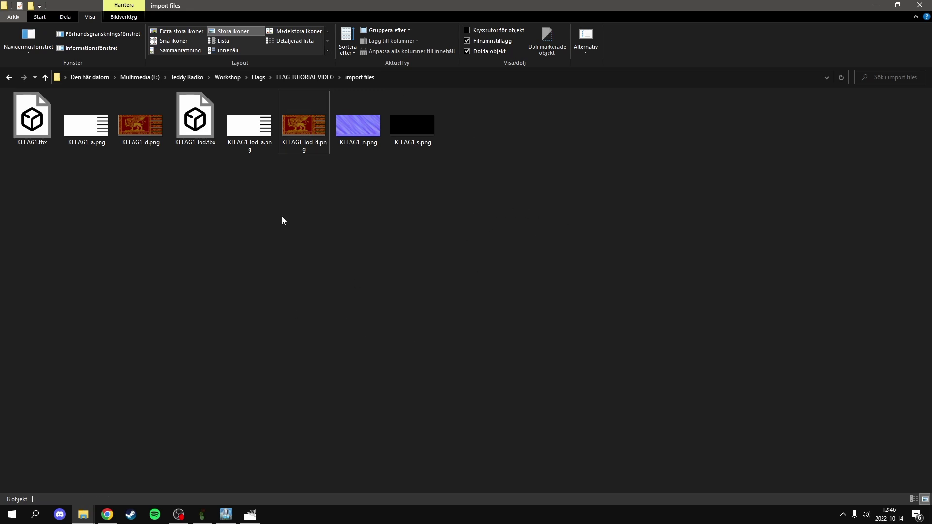
drag(561, 246, 10, 194)
click(29, 116)
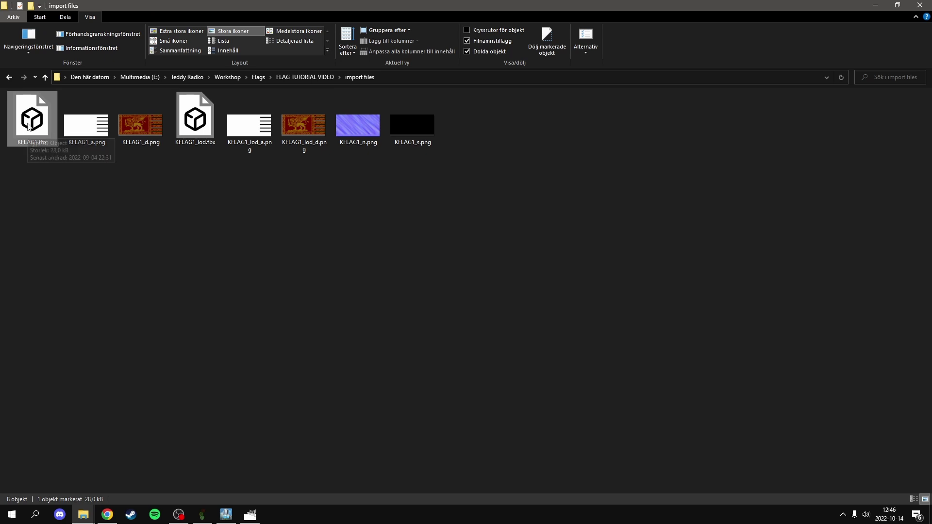
click(195, 119)
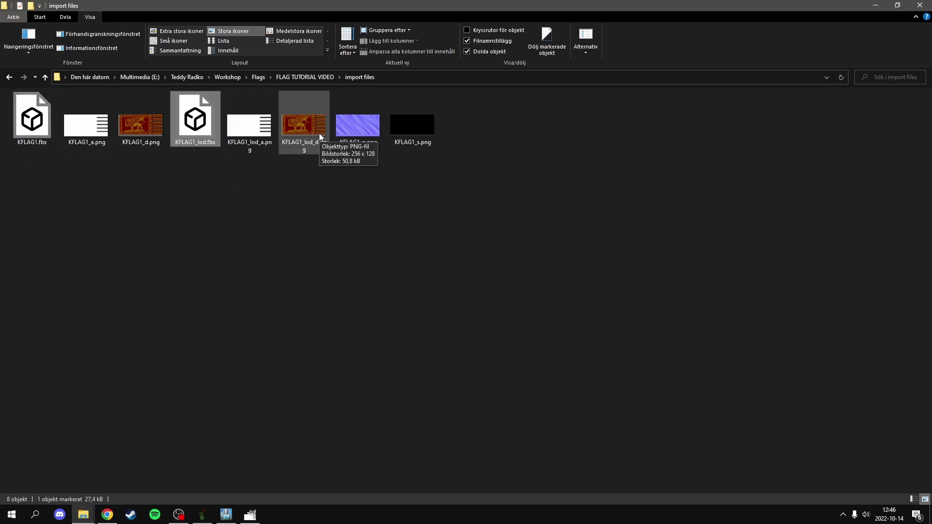
Look over the low-detail alpha and diffuse textures, the full-size alpha and diffuse textures, and KFLAG1_n.png in the import files folder.
click(270, 148)
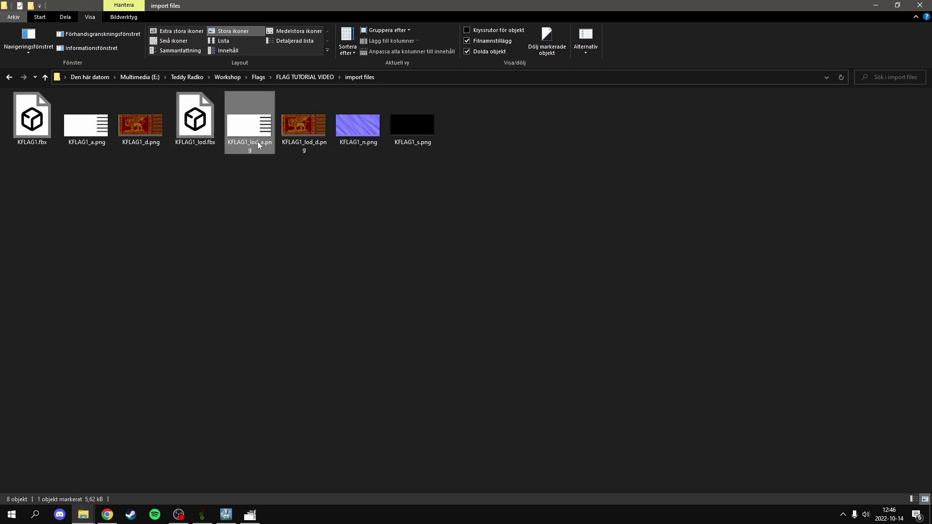
click(311, 127)
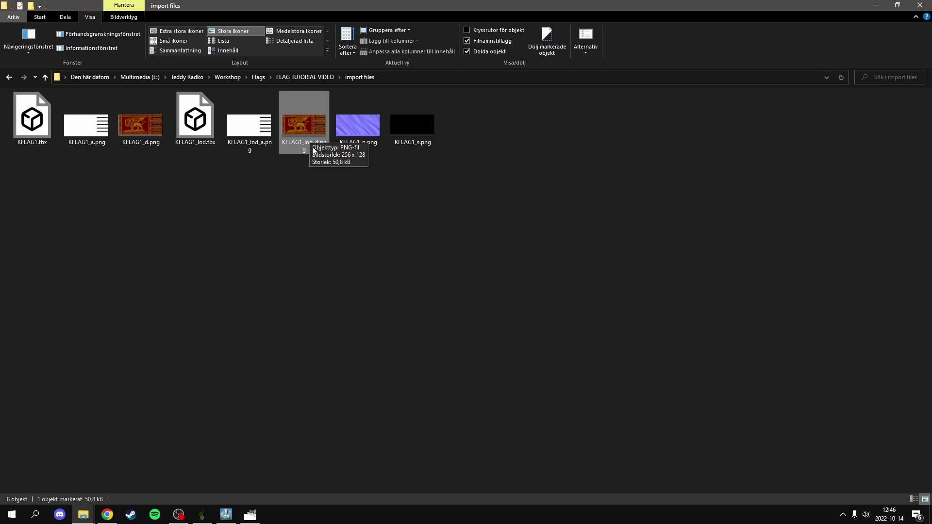
click(140, 126)
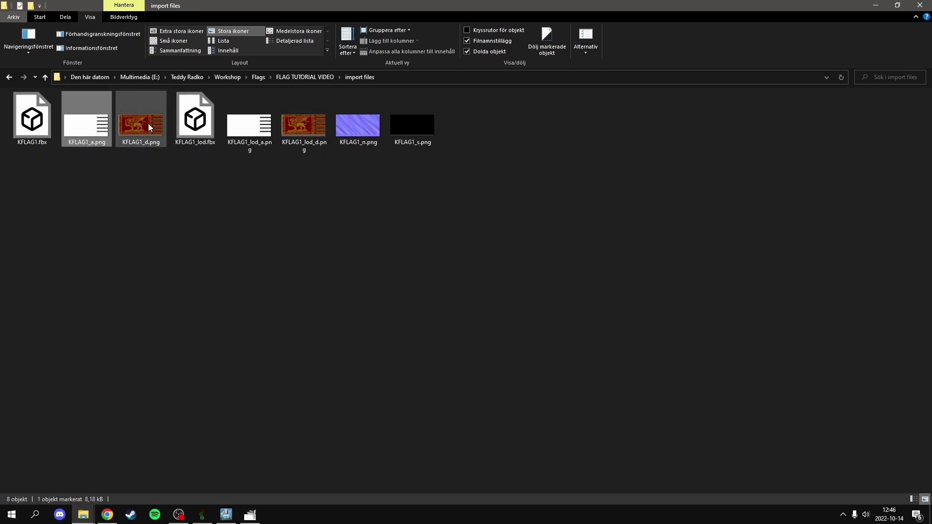
click(362, 129)
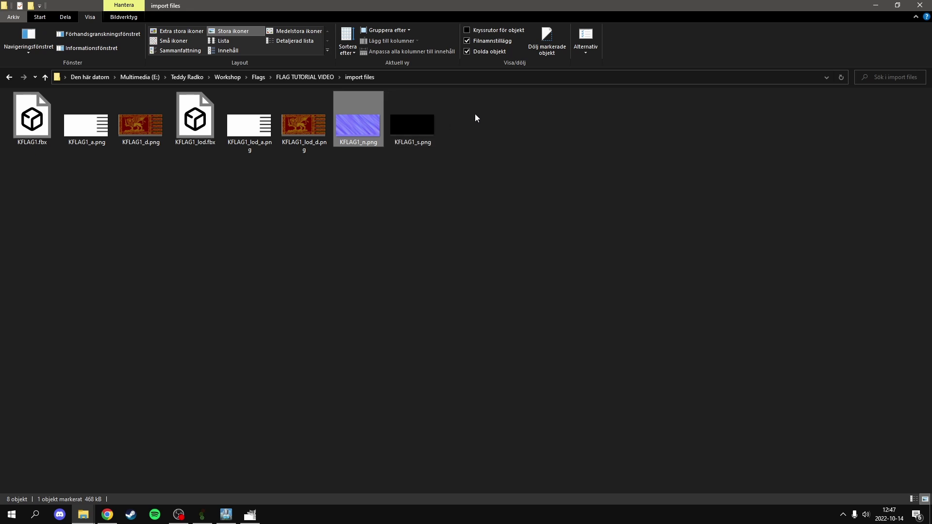
Copy all eight KFLAG1 model and texture files from the import files folder into the Cities_Skylines Addons Import folder.
click(509, 118)
drag(509, 118, 30, 130)
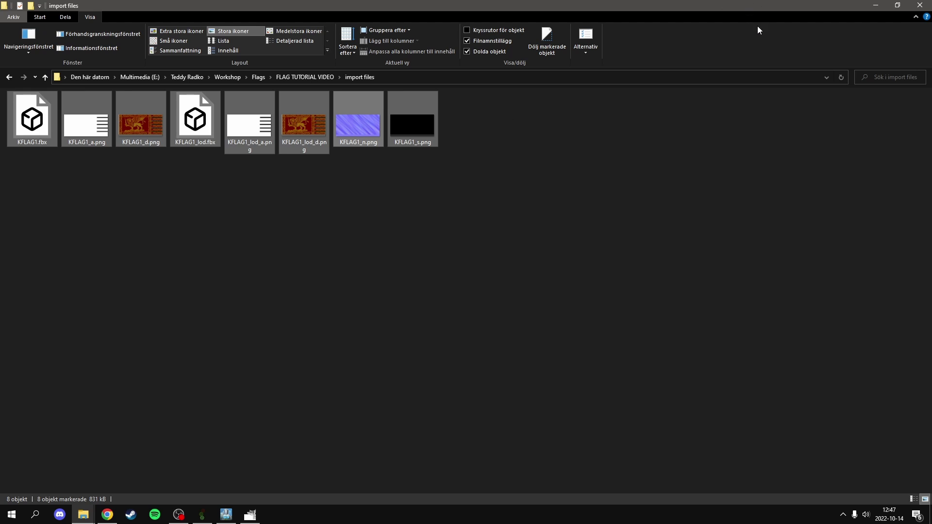
mouse_move(84, 515)
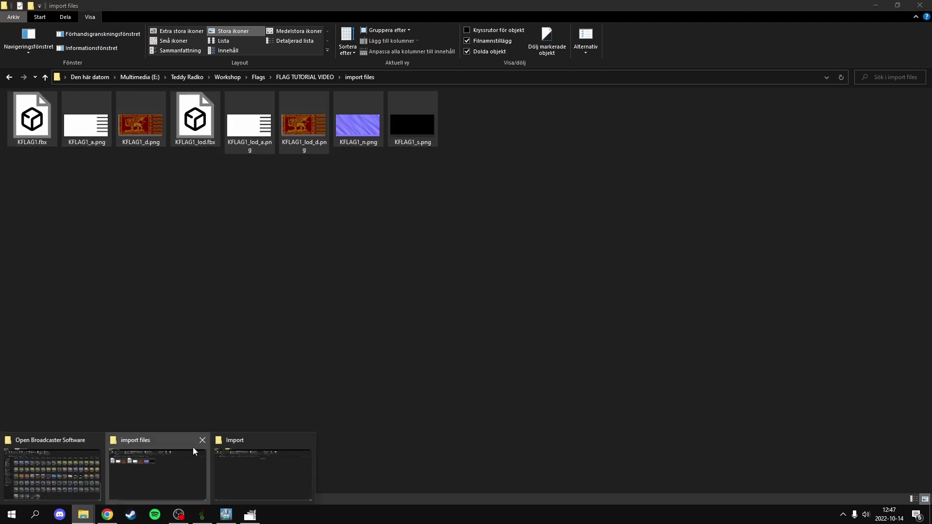
click(160, 461)
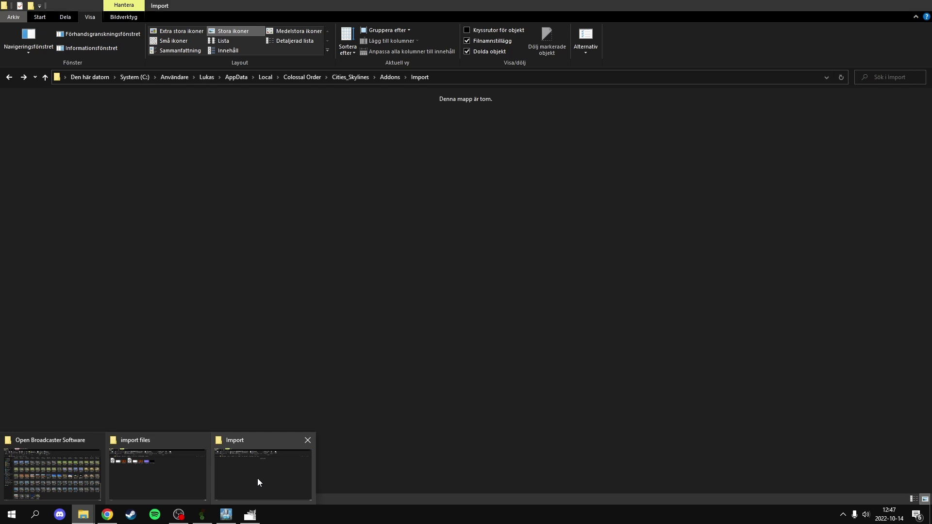
click(257, 478)
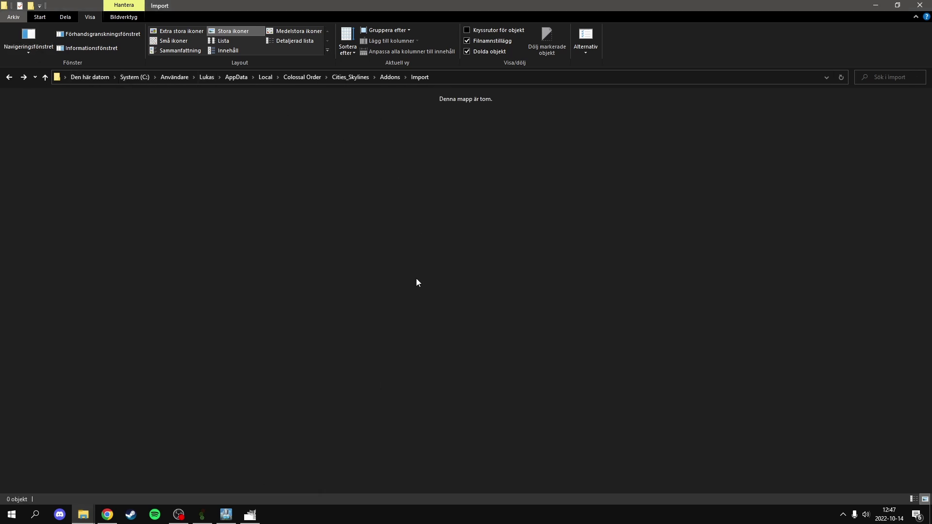
key(ctrl+v)
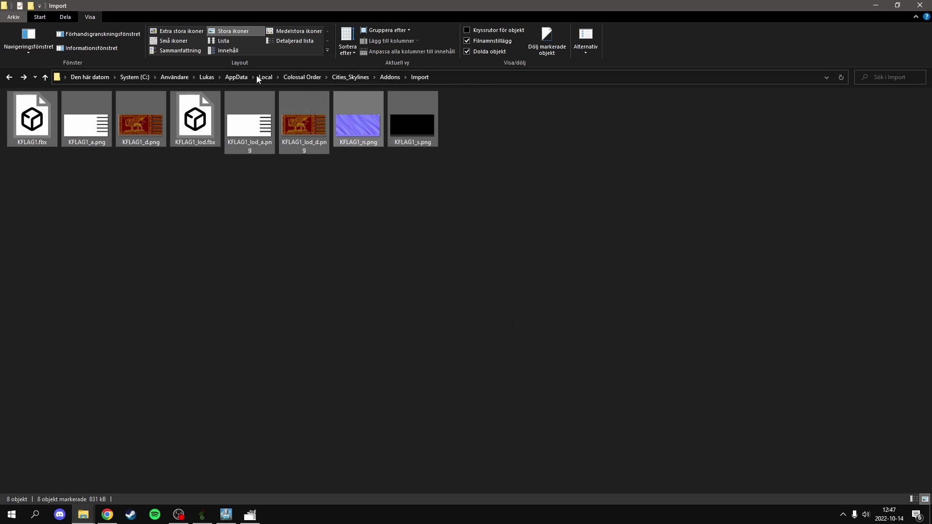
click(402, 195)
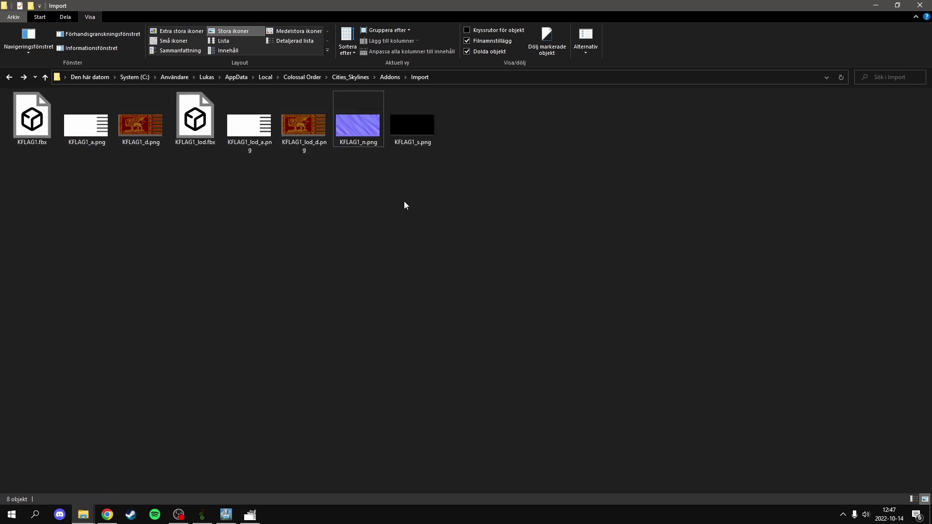
Switch to Cities: Skylines and search the Content Manager's mods for "modto" to check that ModTools is enabled.
click(227, 514)
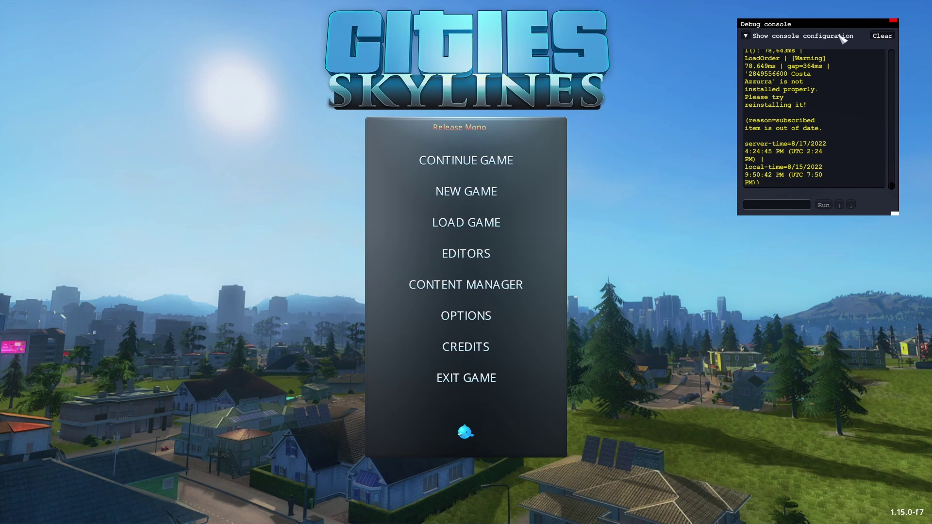
drag(850, 25, 837, 39)
click(504, 285)
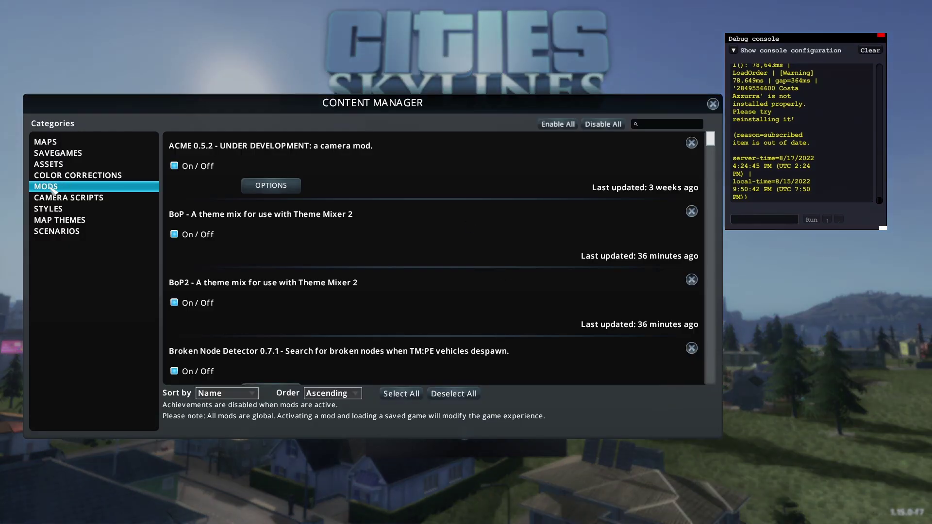
click(677, 126)
text(modto)
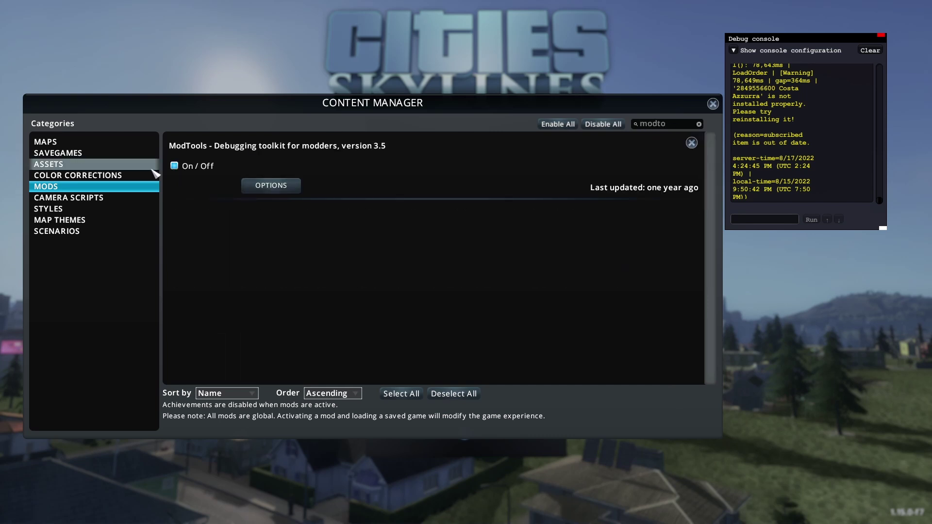
click(713, 103)
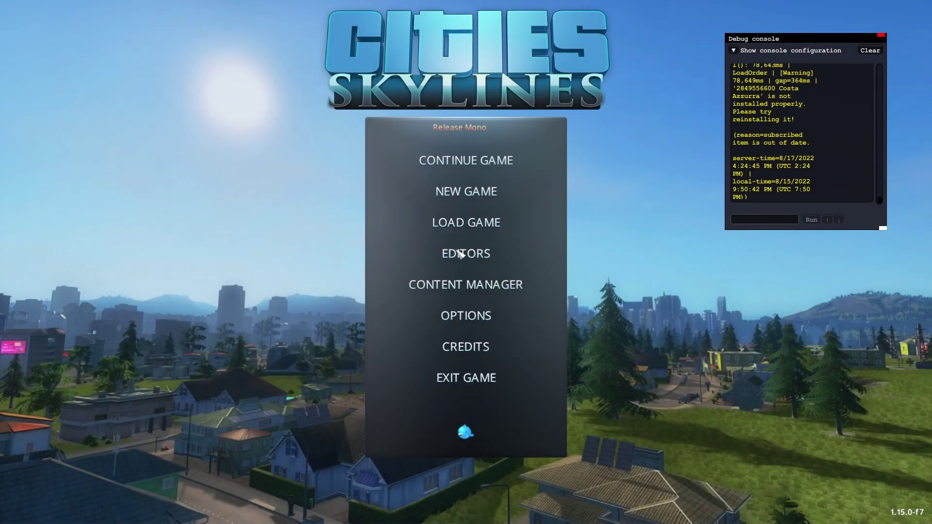
Start a new asset in the asset editor with the built-in Temperate theme.
click(475, 262)
mouse_move(479, 297)
click(455, 308)
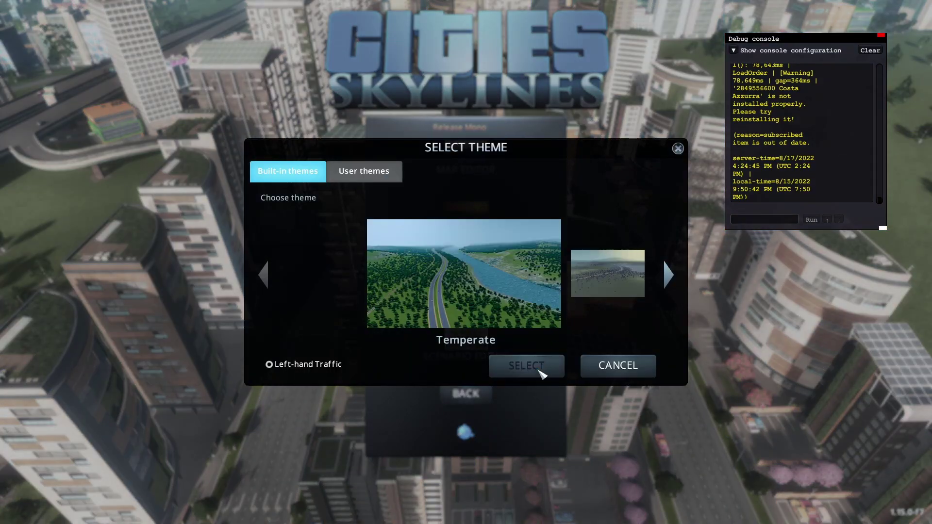
click(543, 374)
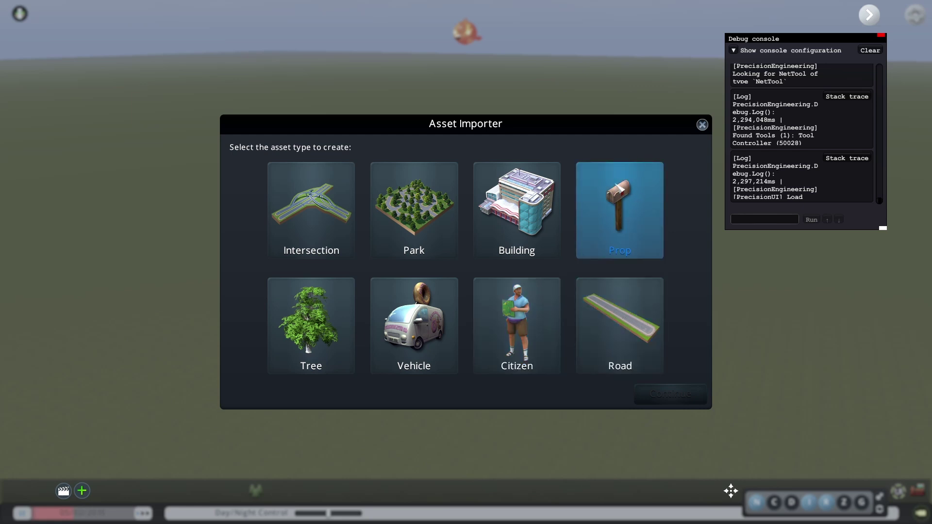
Create a Prop asset based on the Radio Mast template from Parks, Plazas & Wildlife, found by searching for "radio".
click(620, 188)
click(685, 402)
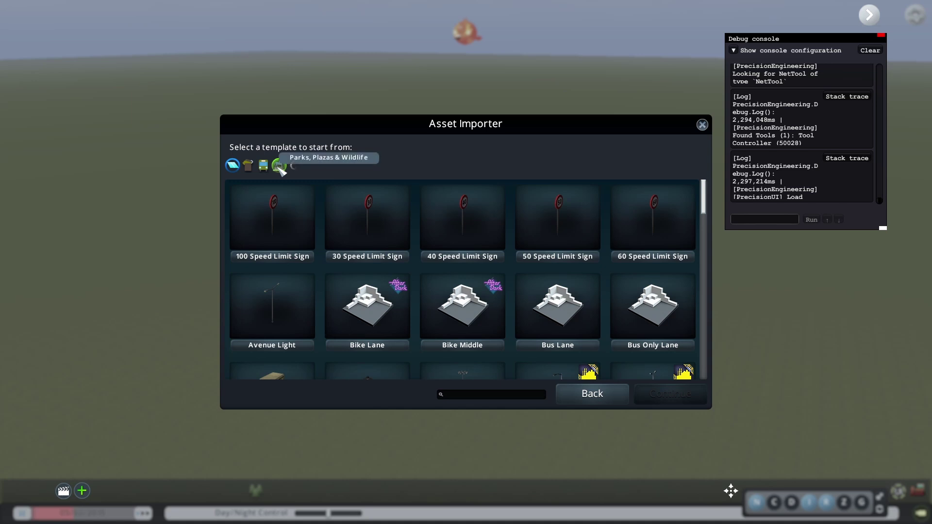
click(472, 217)
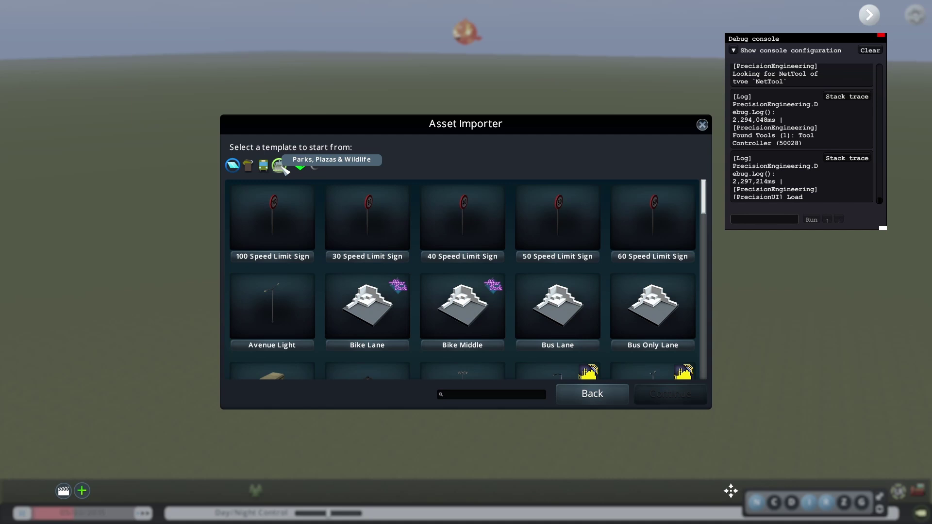
click(283, 166)
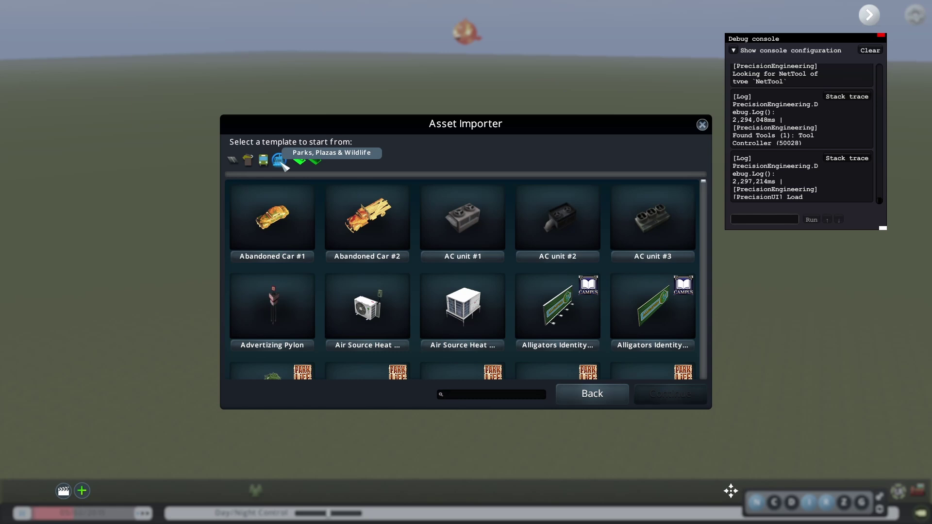
text(r)
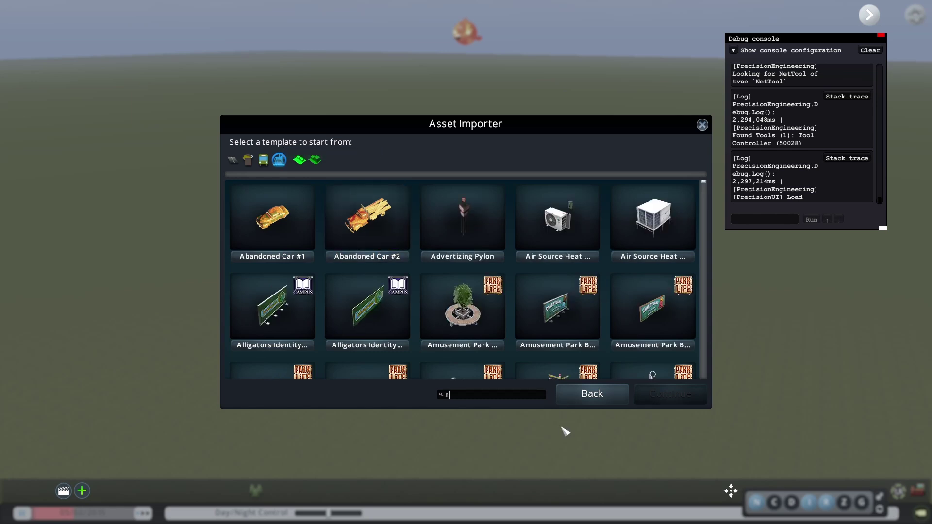
text(adio)
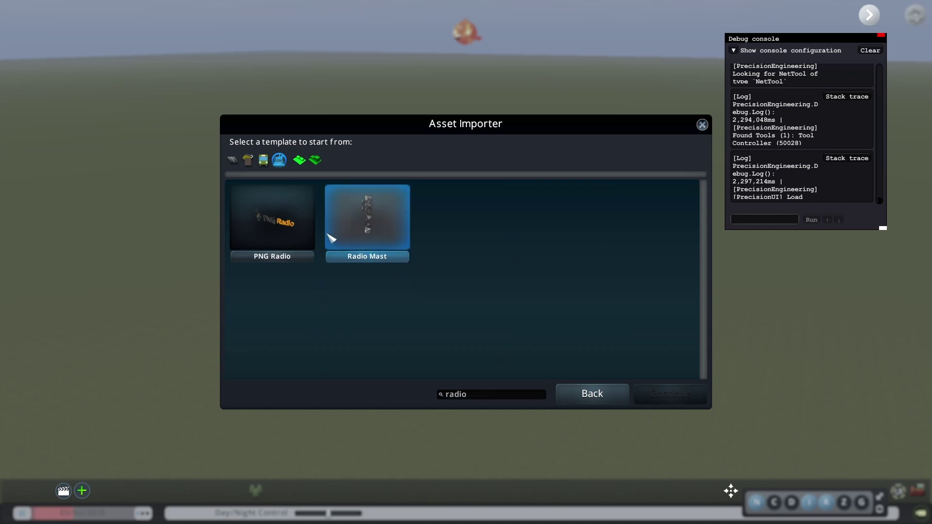
click(366, 234)
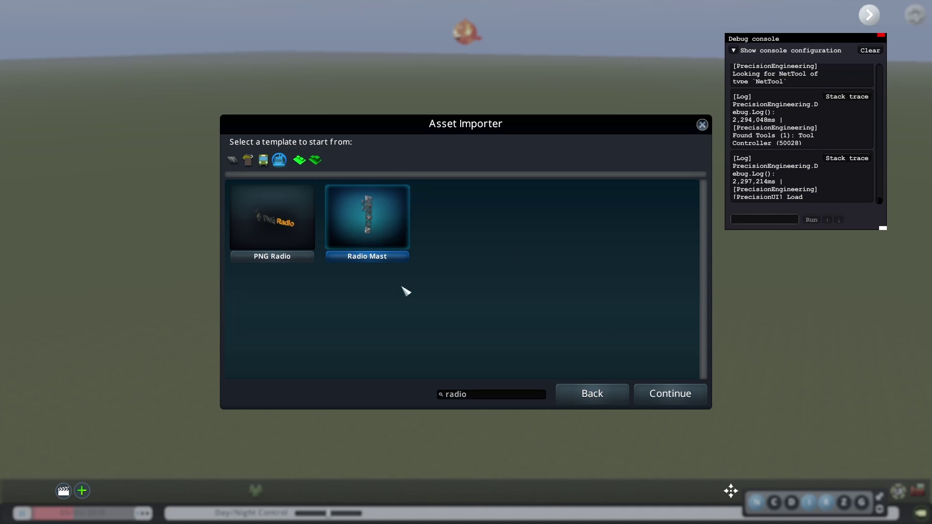
click(679, 402)
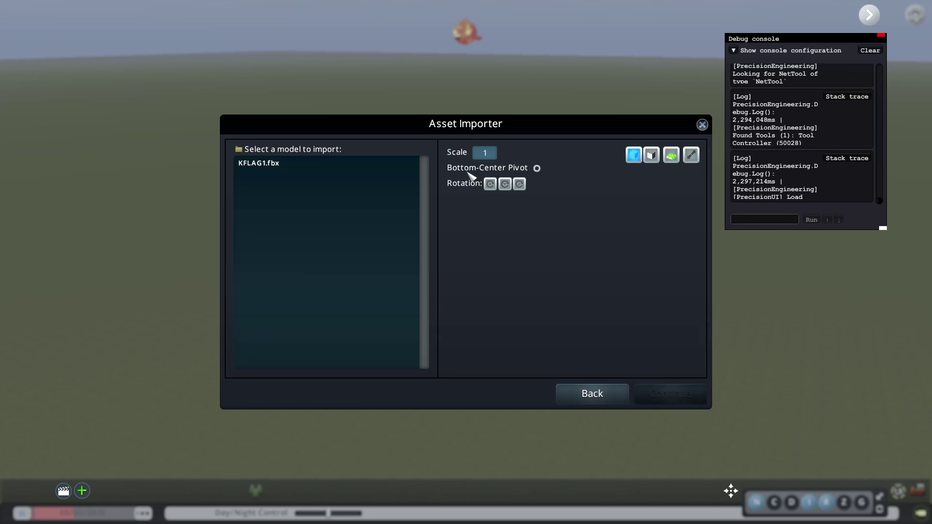
Open the model import folder from the Asset Importer to check the KFLAG1 files, and close it again.
drag(558, 130, 541, 112)
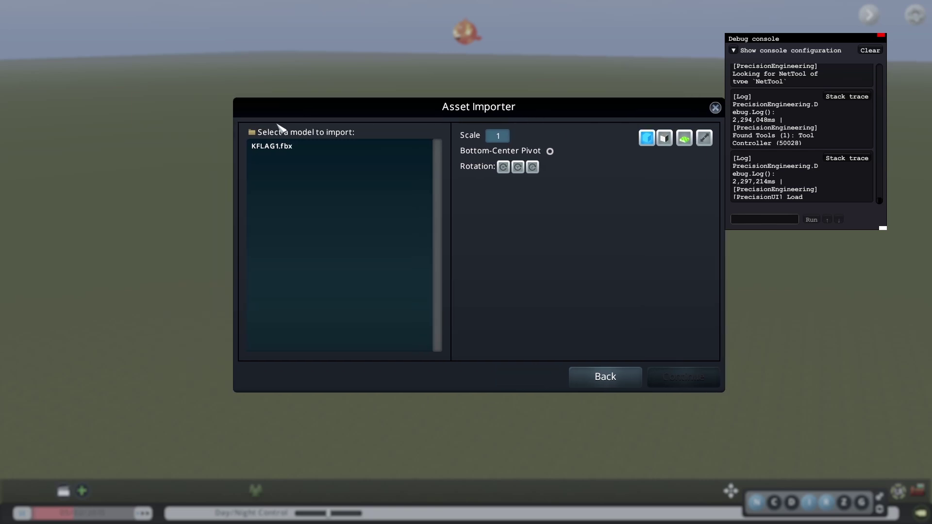
click(252, 132)
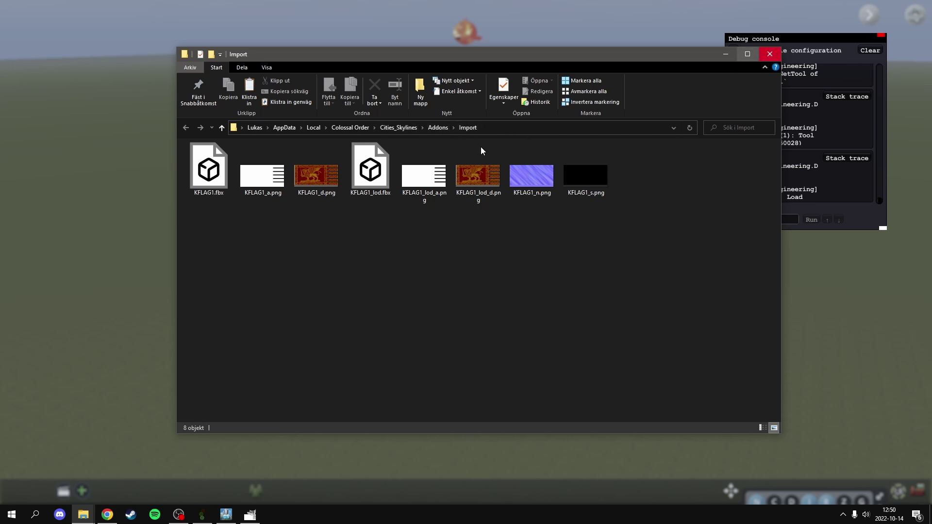
click(771, 54)
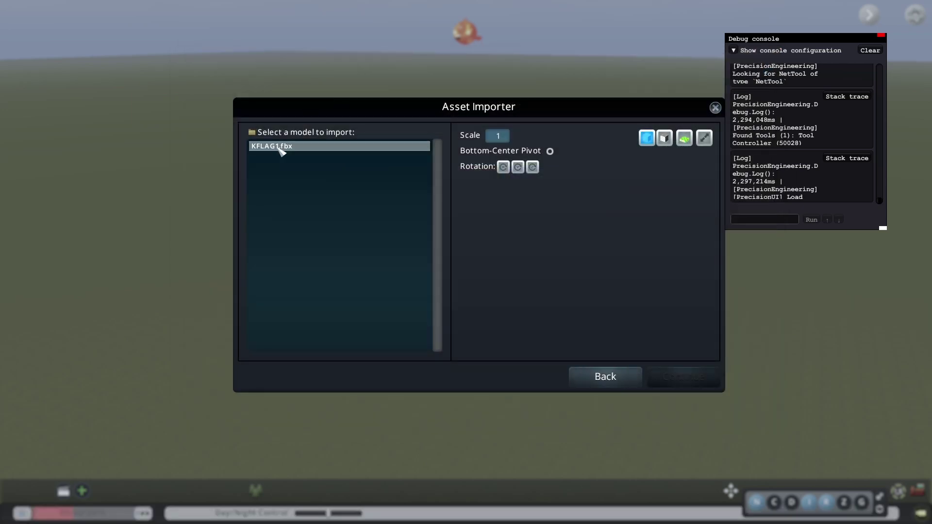
Import the KFLAG1.fbx model at scale 1, checking its preview, and continue into the asset editor.
click(281, 149)
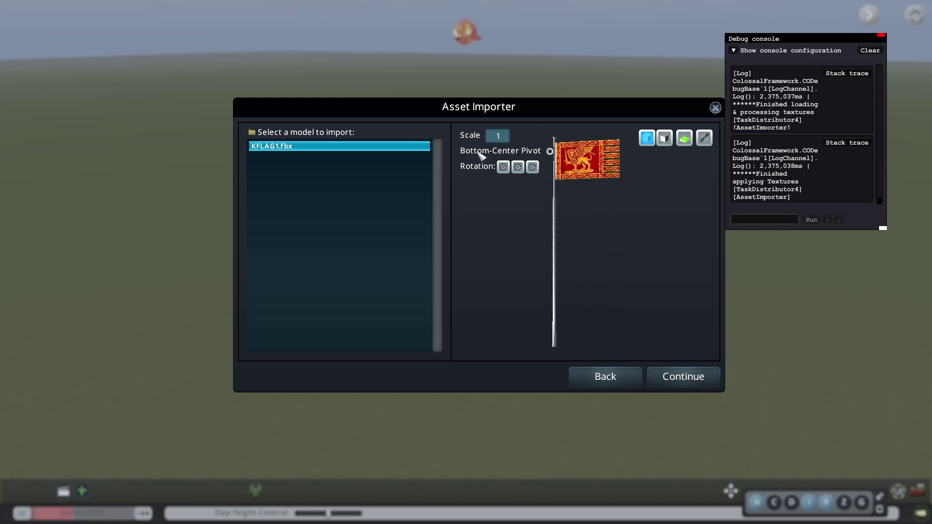
drag(507, 160, 530, 197)
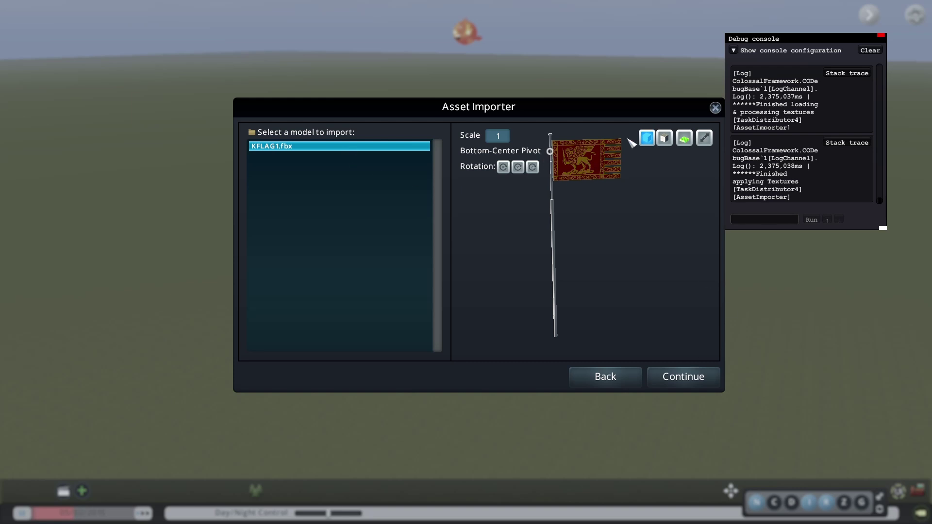
click(688, 384)
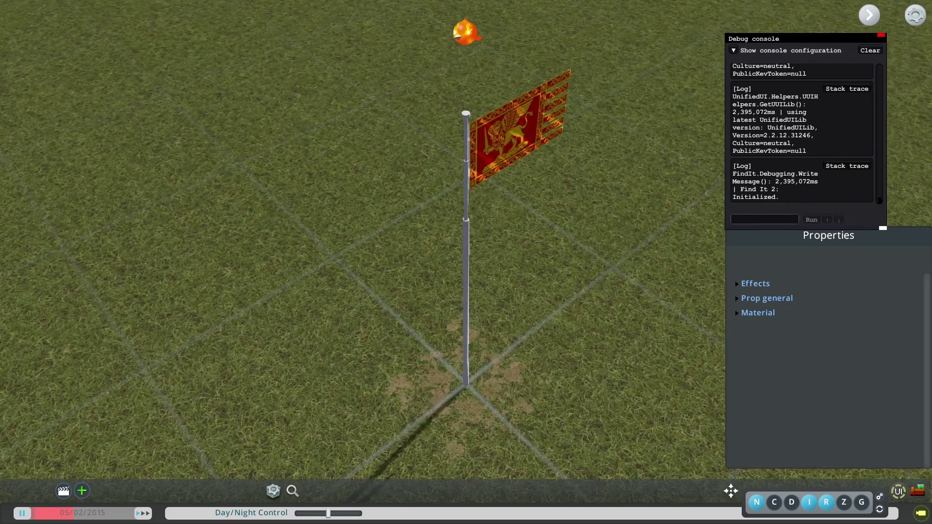
Close the debug console, inspect the imported flag up close, and capture a screenshot of it.
click(882, 36)
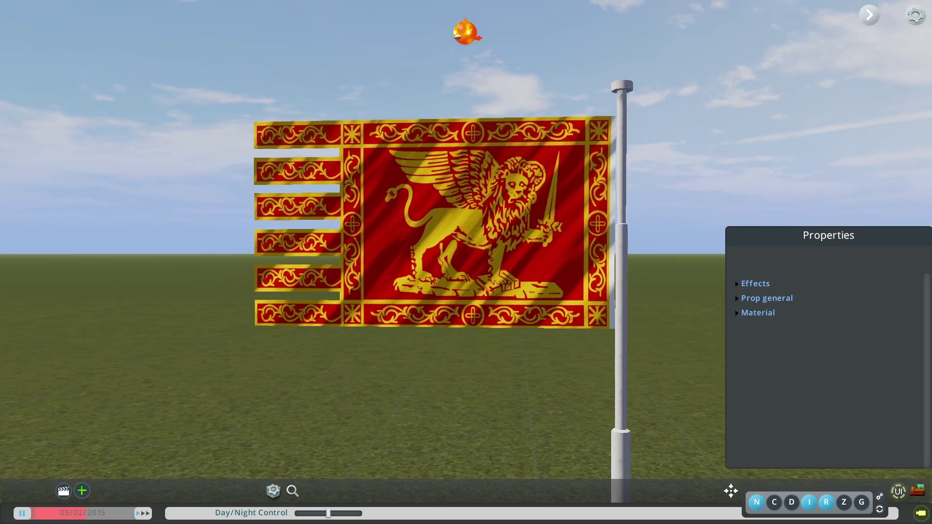
key(F12)
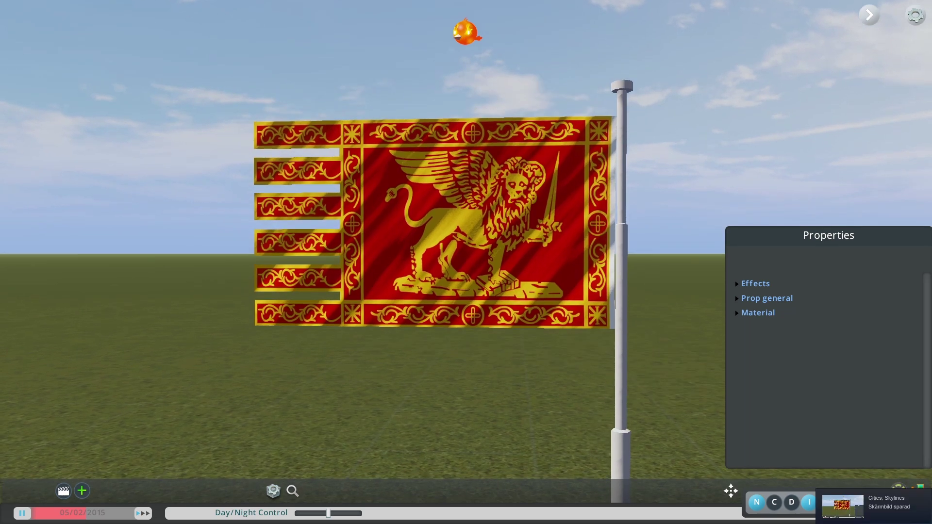
scroll(468, 266, down, 5)
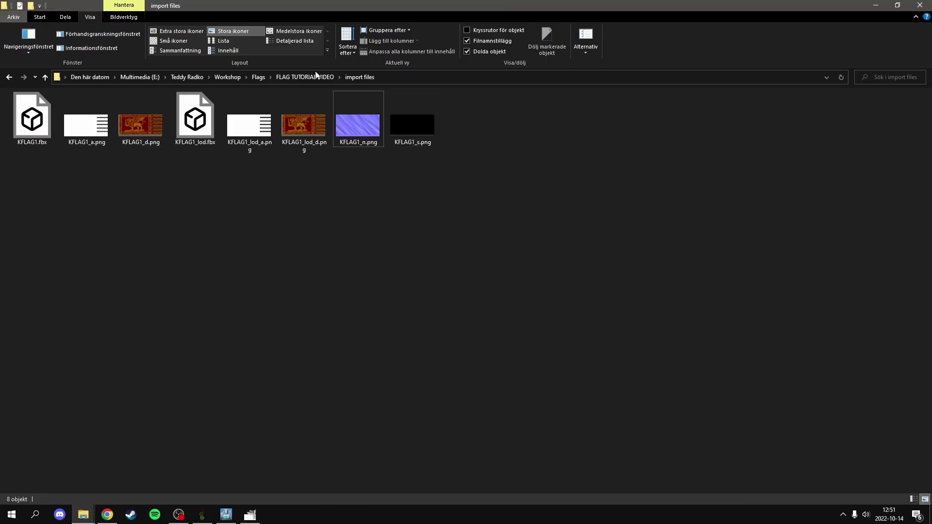
Open the scripts folder in FLAG TUTORIAL VIDEO and select the Flag-ScriptSmall file.
click(320, 79)
double_click(93, 117)
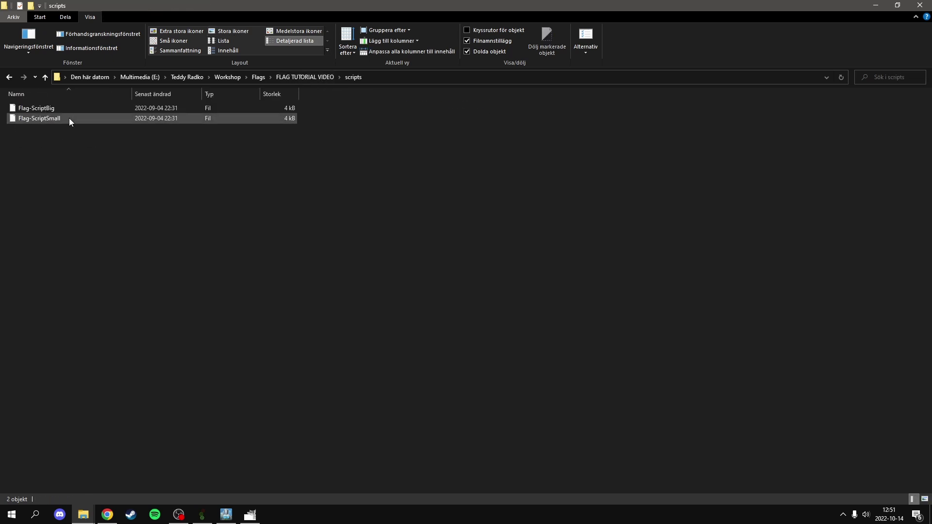
click(56, 119)
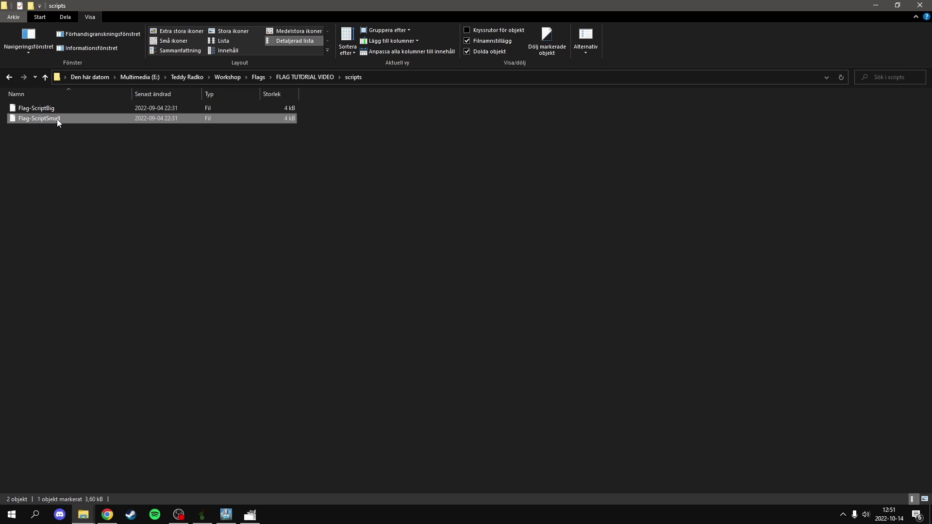
right_click(57, 120)
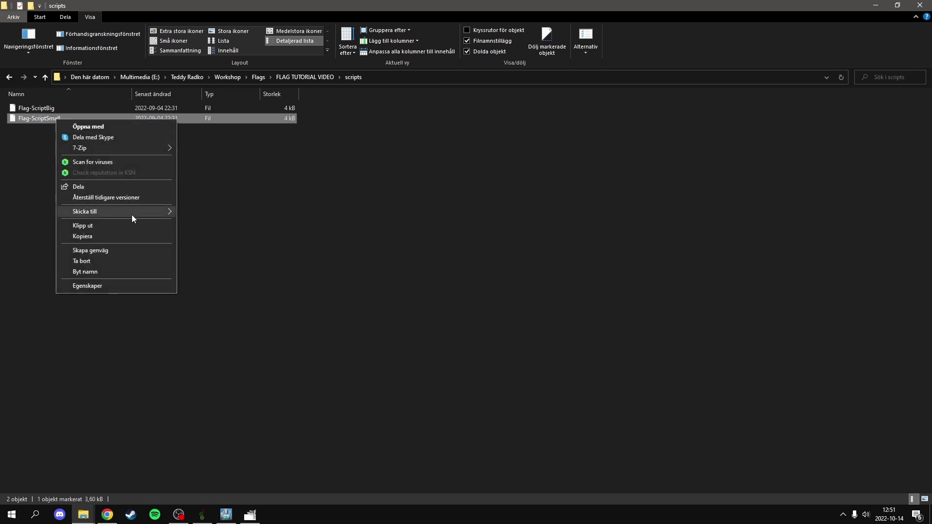
click(23, 145)
click(60, 108)
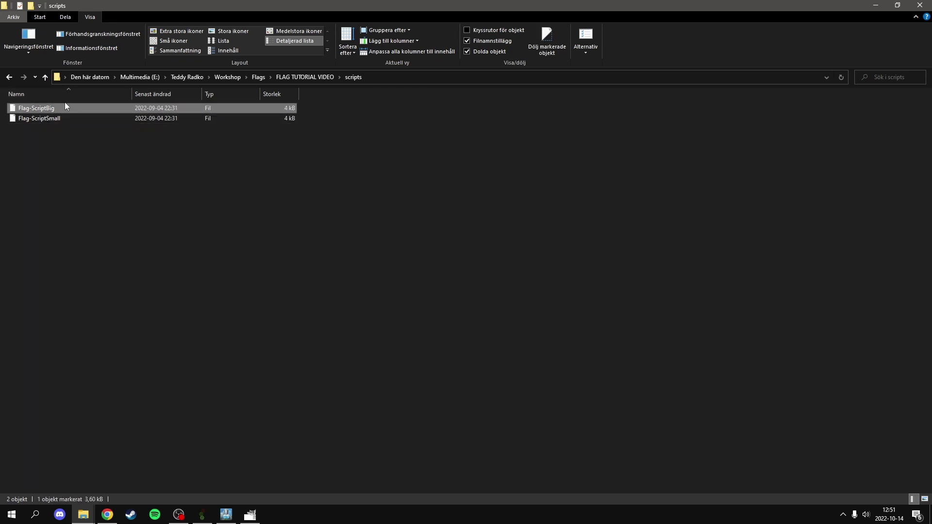
click(52, 120)
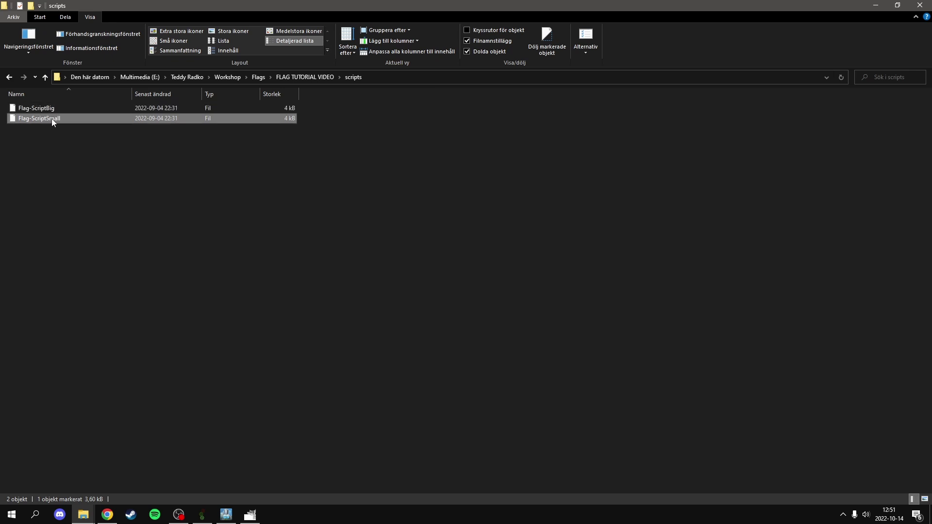
Open the Flag-ScriptSmall file in Notepad.
right_click(52, 120)
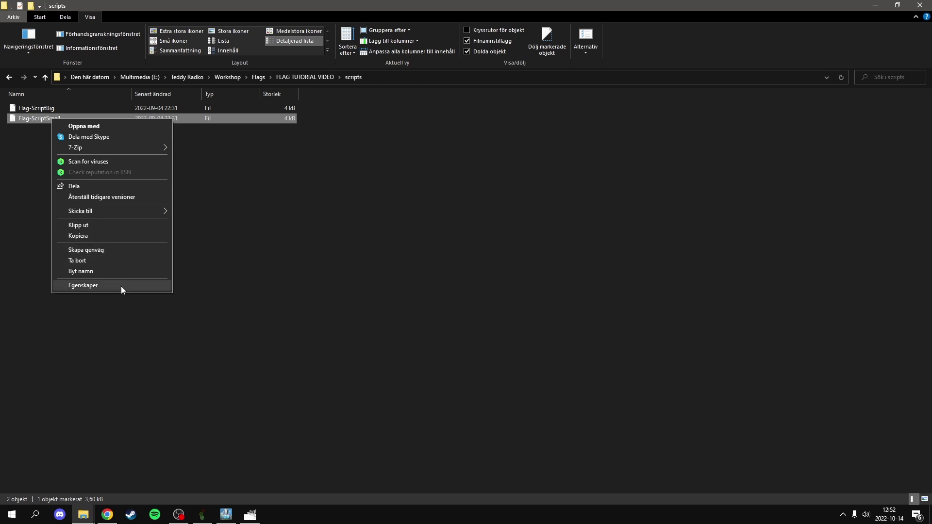
mouse_move(141, 146)
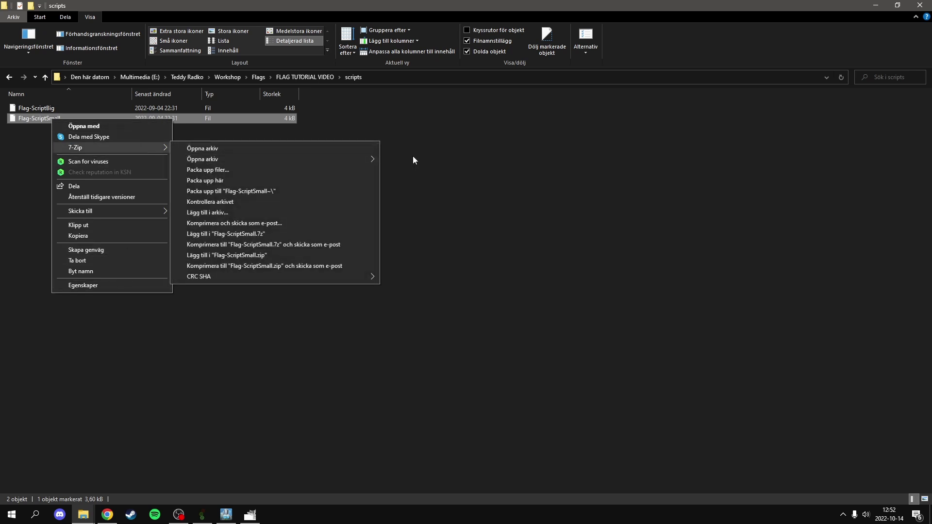
click(436, 130)
double_click(31, 120)
click(423, 191)
click(509, 364)
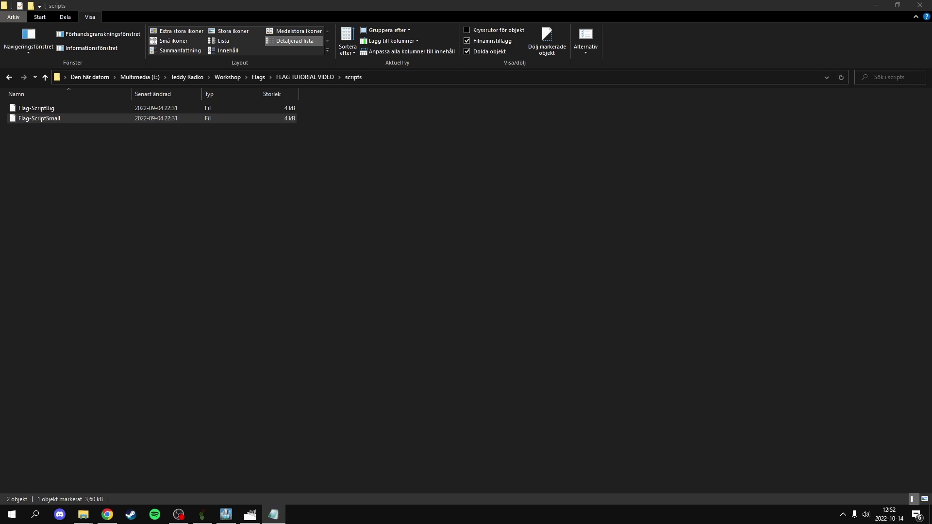
Minimize the scripts folder, copy the entire Flag-ScriptSmall text, and close the file.
key(alt+Tab)
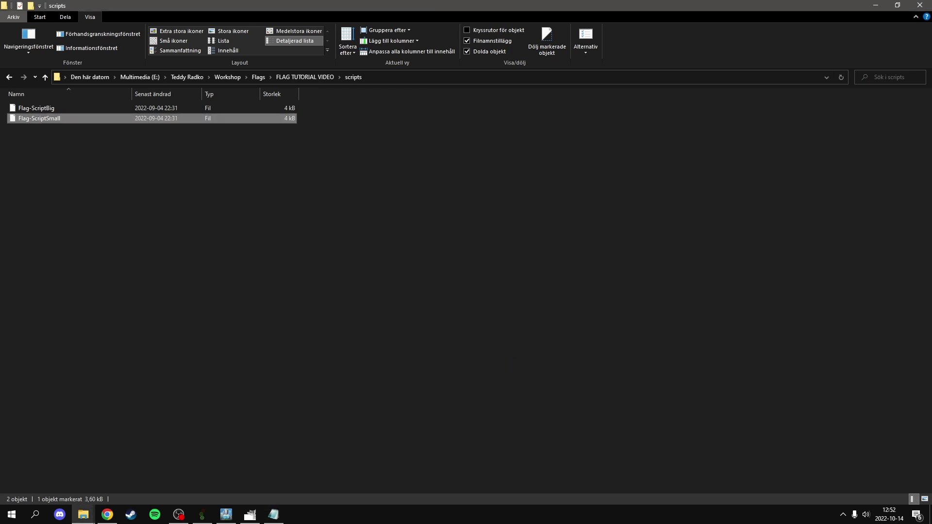
click(877, 5)
drag(552, 158, 437, 126)
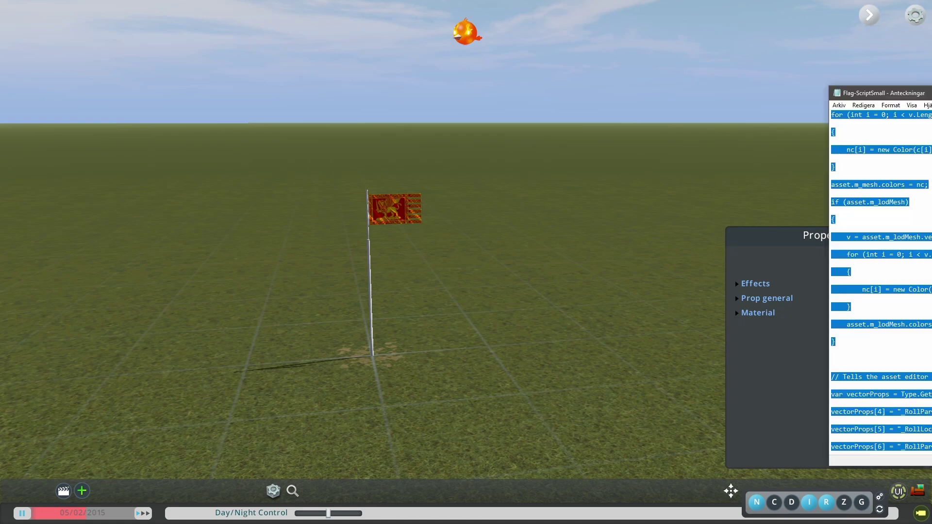
key(alt+Tab)
click(289, 186)
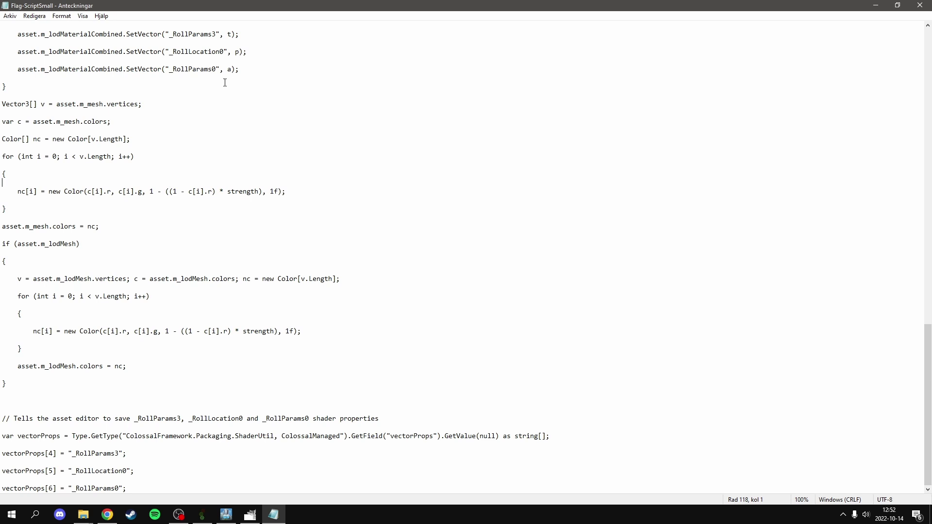
key(ctrl+a)
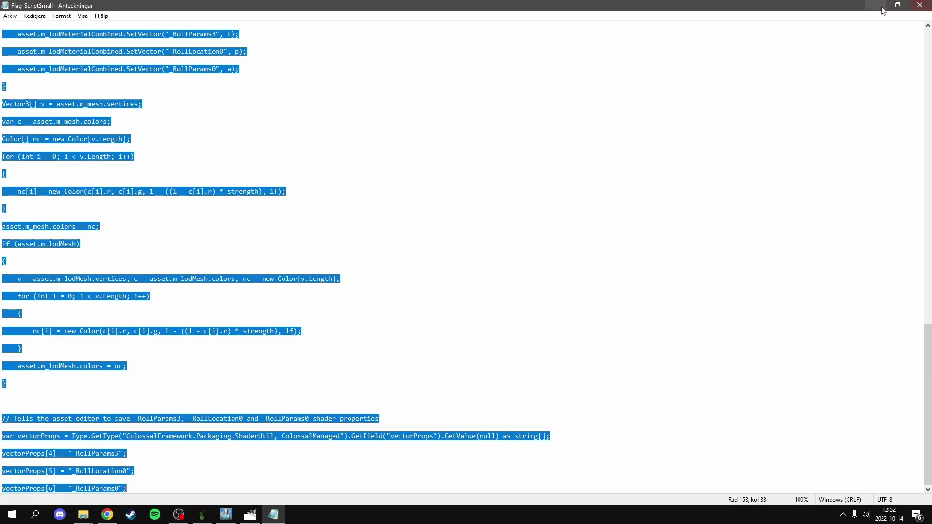
click(921, 6)
Paste the flag script into the ModTools debug console in the asset editor, run it, and close the console.
drag(596, 267, 466, 262)
scroll(465, 263, up, 2)
scroll(469, 265, up, 2)
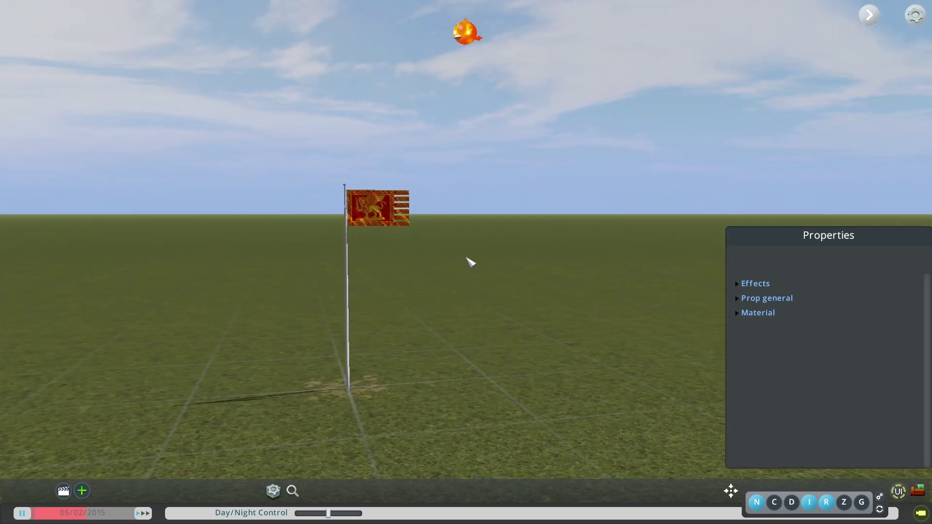
key(F7)
click(776, 219)
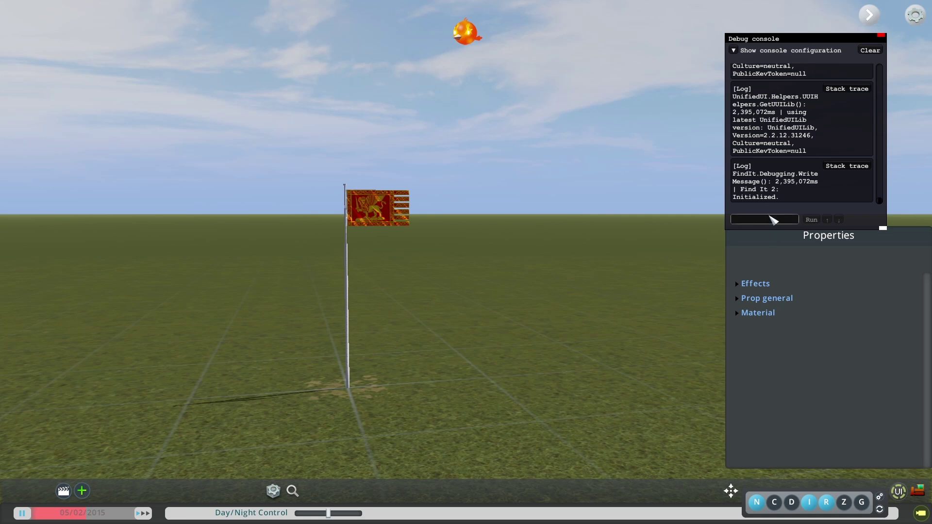
key(ctrl+v)
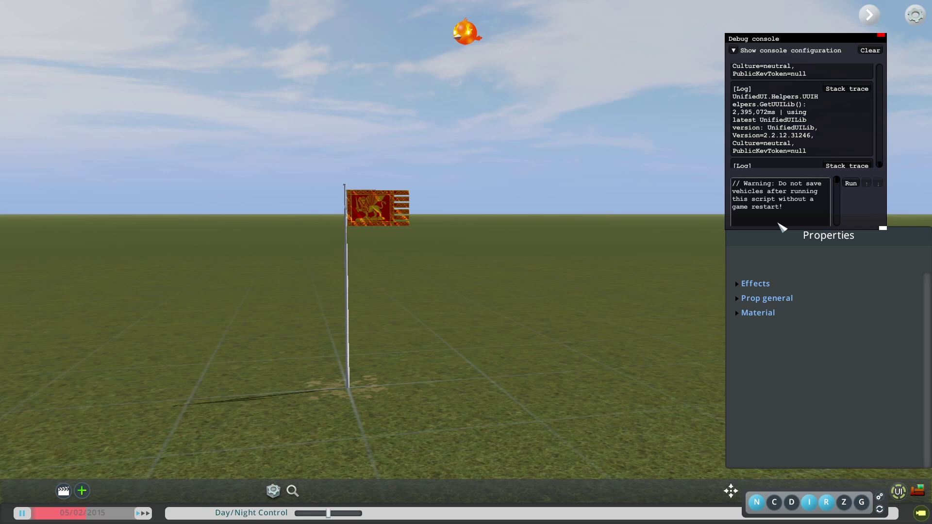
key(Return)
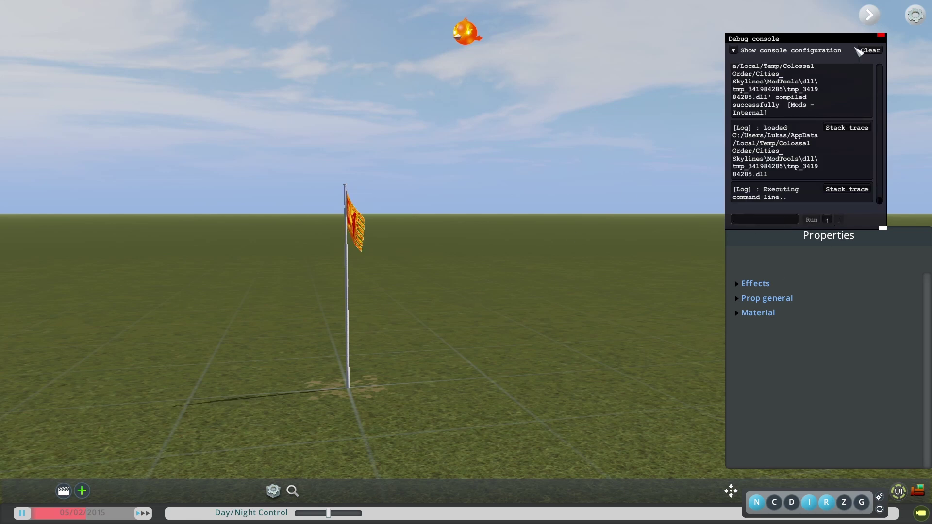
click(881, 35)
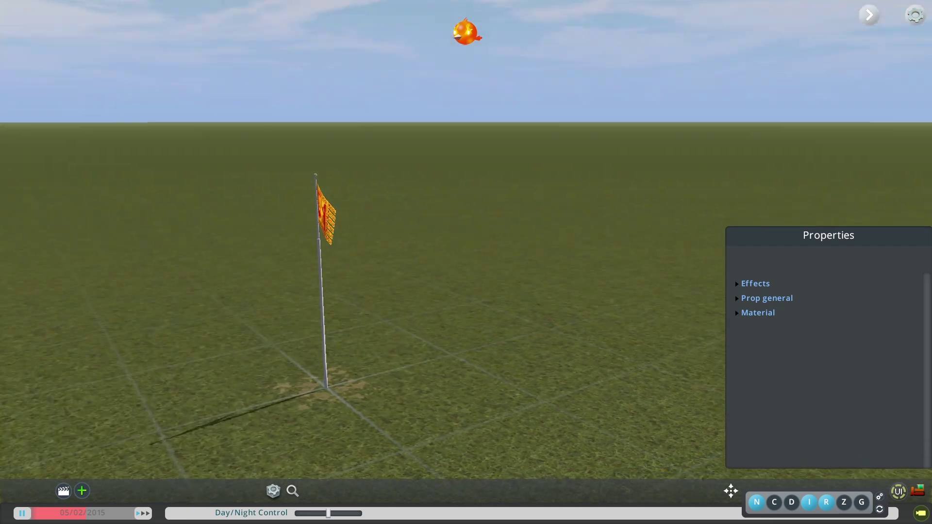
Unpause the simulation, frame the waving flag up close with the interface hidden, and capture a screenshot of it.
key(space)
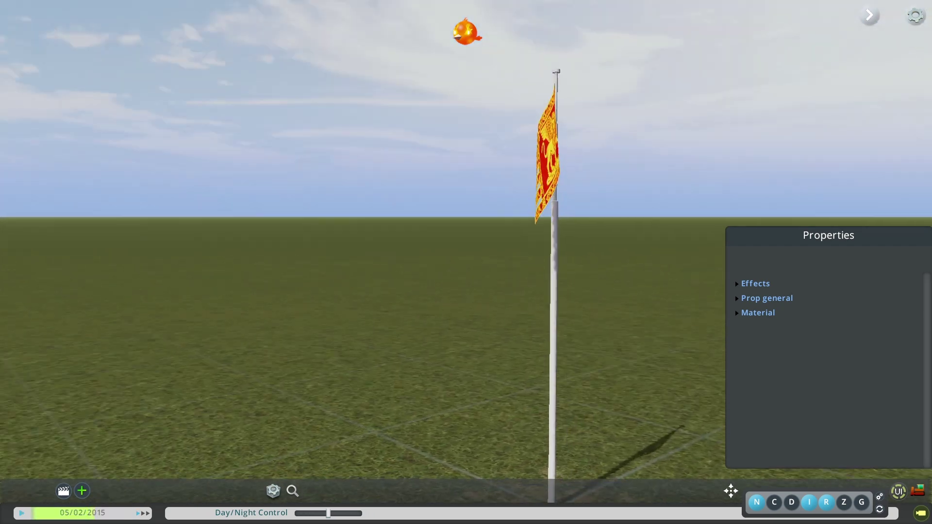
key(q)
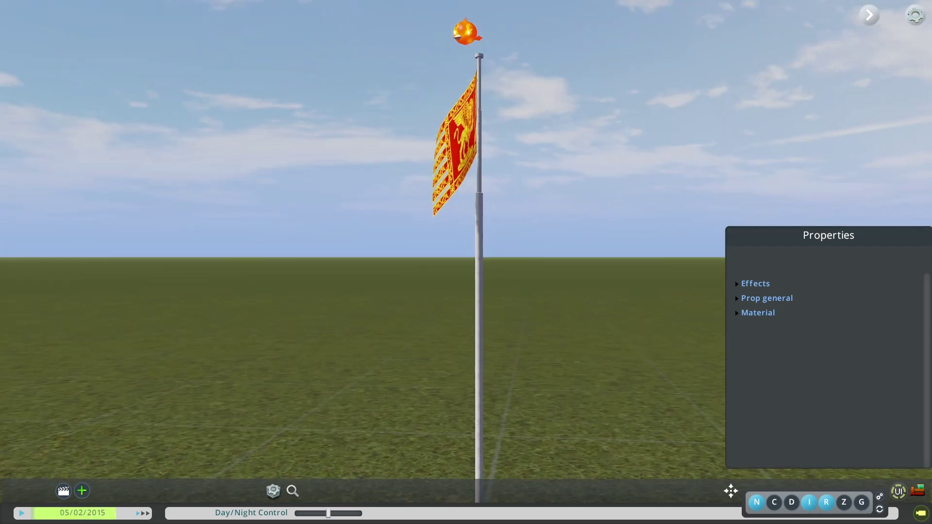
key(q)
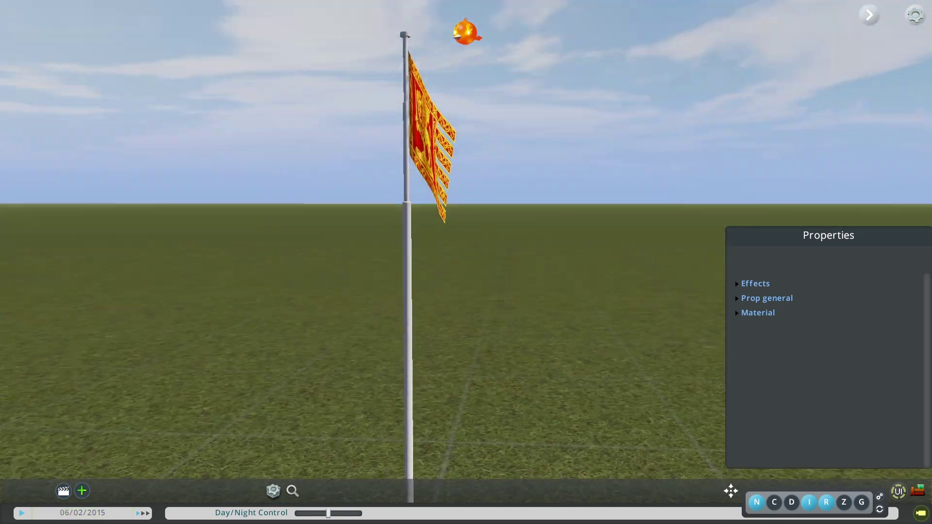
key(f)
key(r)
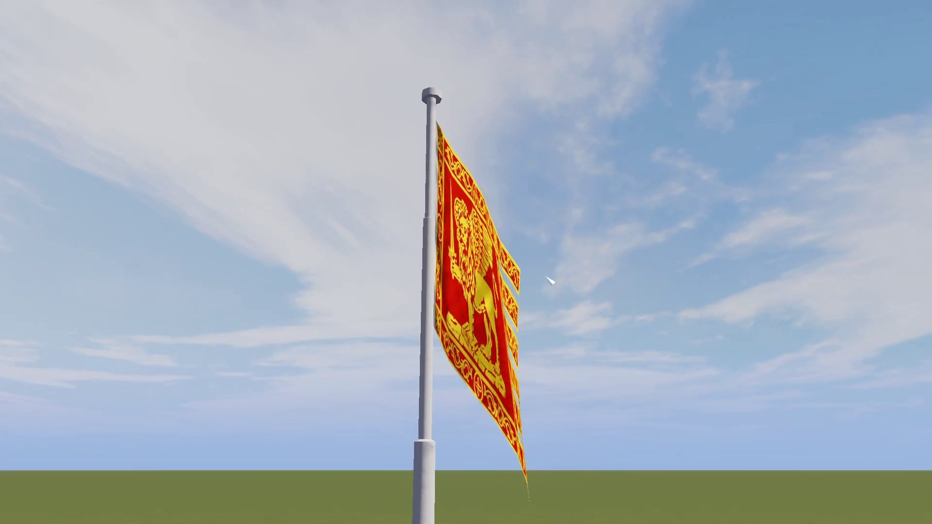
key(F12)
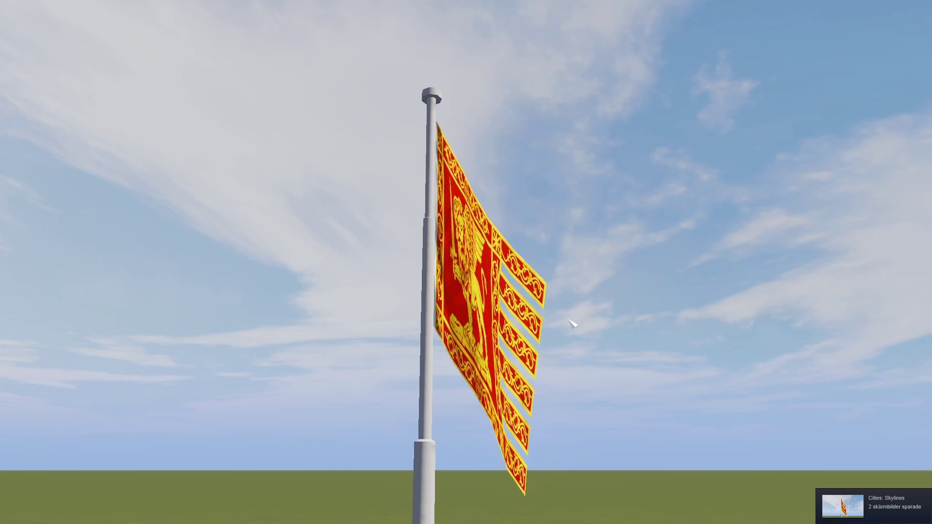
Restore the interface and capture the flag's preview, thumbnail and tooltip images with the snapshot tool.
key(Tab)
click(271, 494)
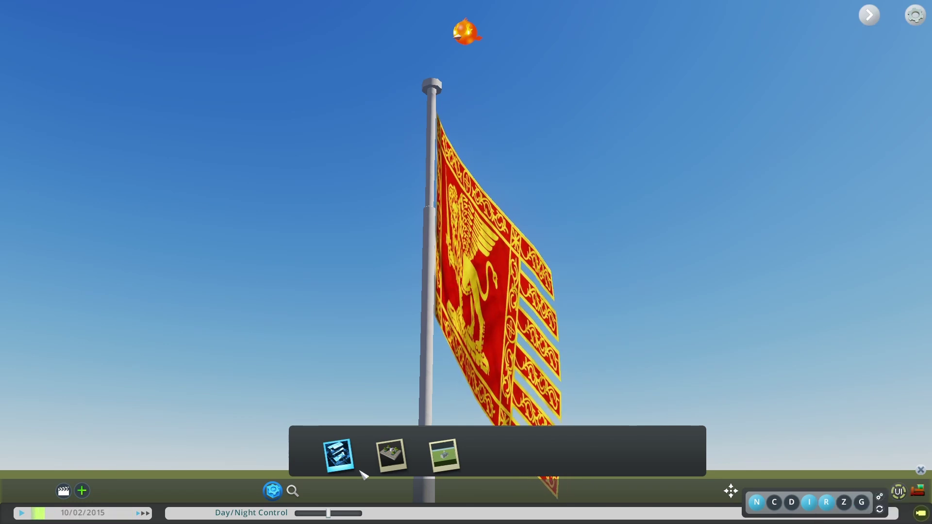
click(391, 456)
click(445, 455)
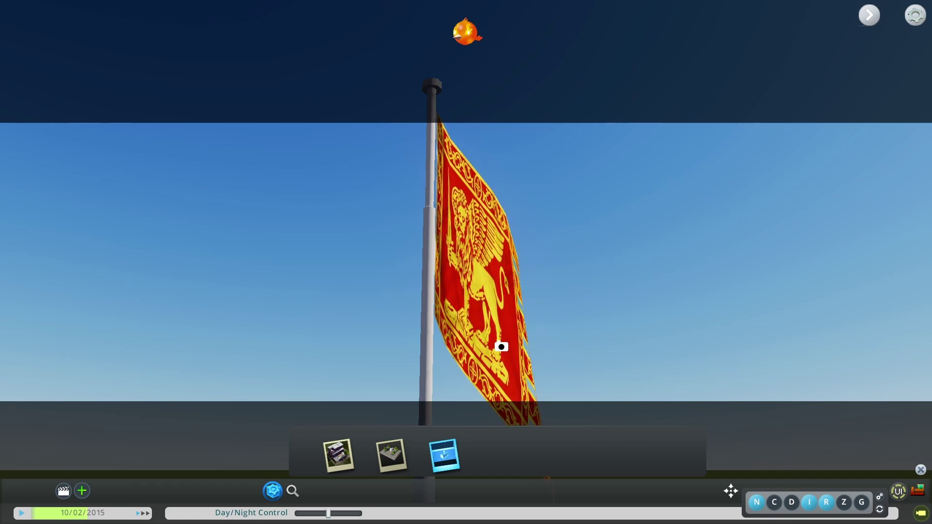
key(Escape)
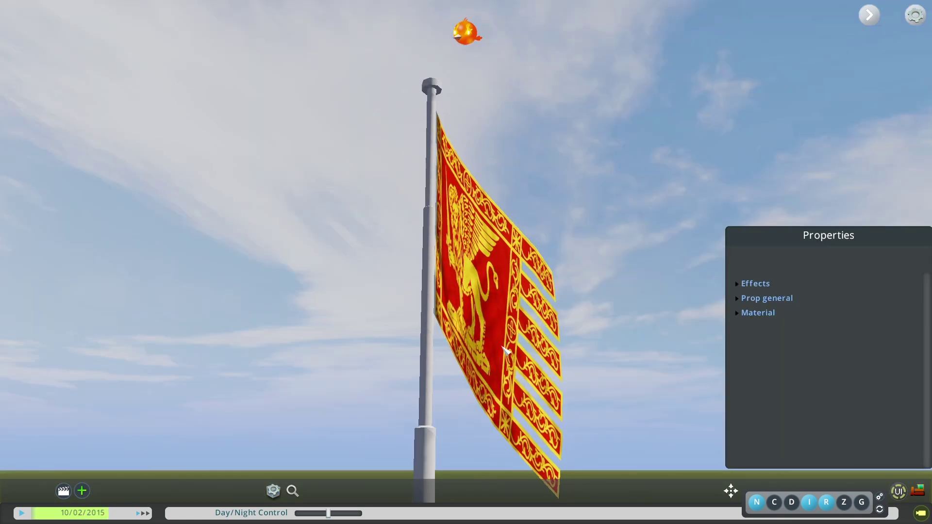
Start saving the asset, with both the asset name and the file name set to "Republic of Venice flag".
scroll(470, 266, down, 10)
key(Escape)
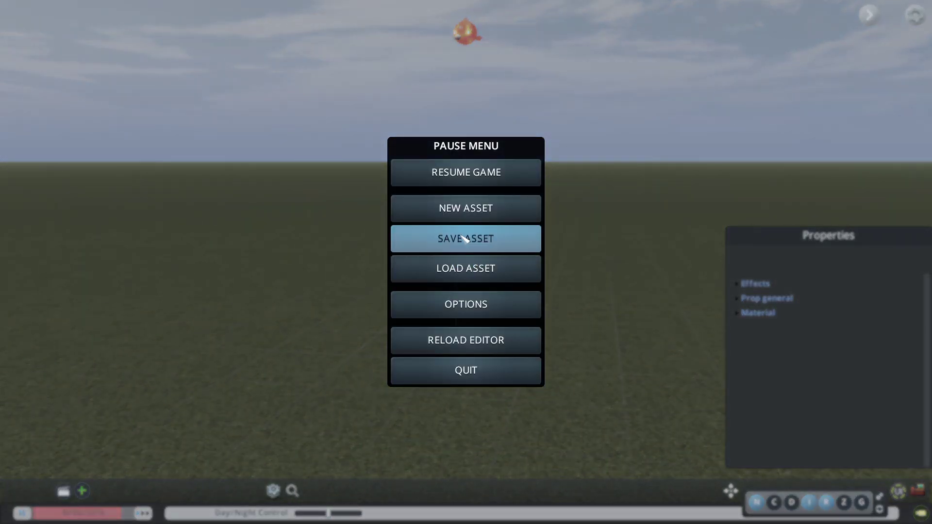
click(468, 241)
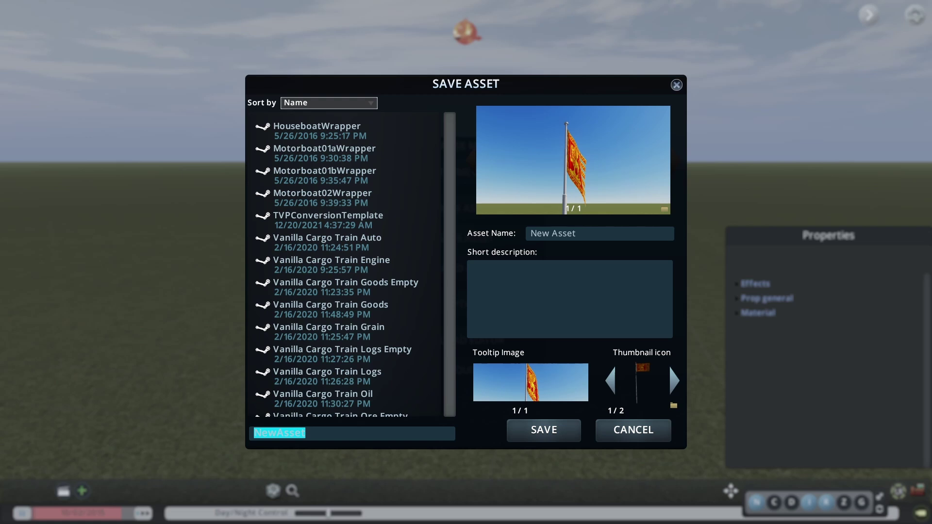
click(611, 236)
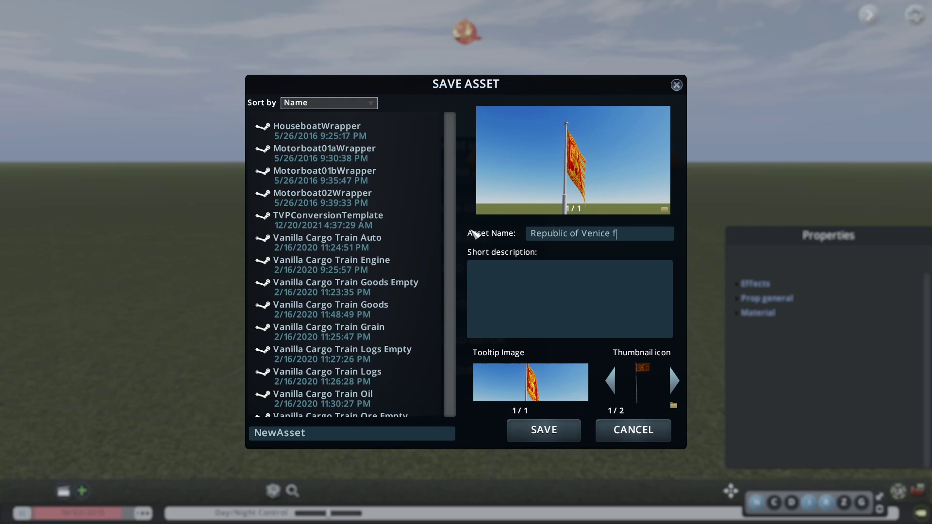
key(ctrl+a)
key(ctrl+c)
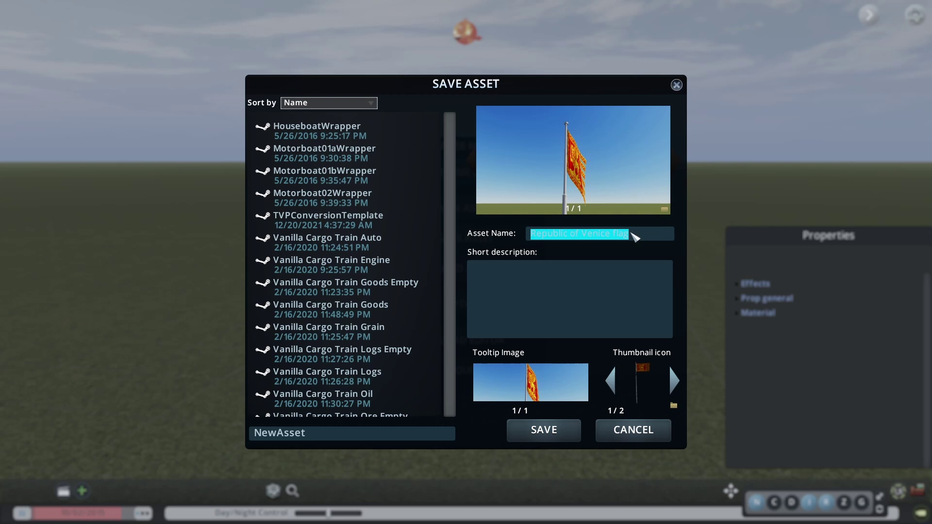
click(307, 435)
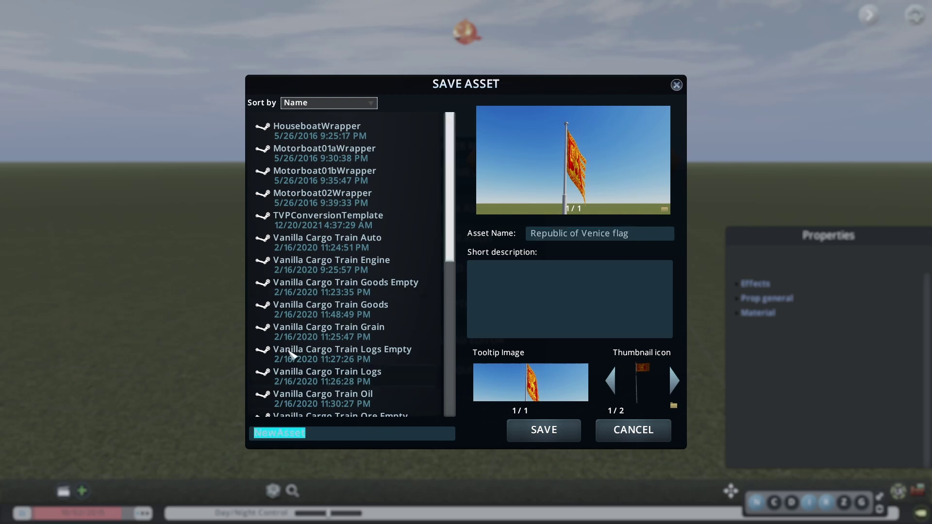
key(ctrl+v)
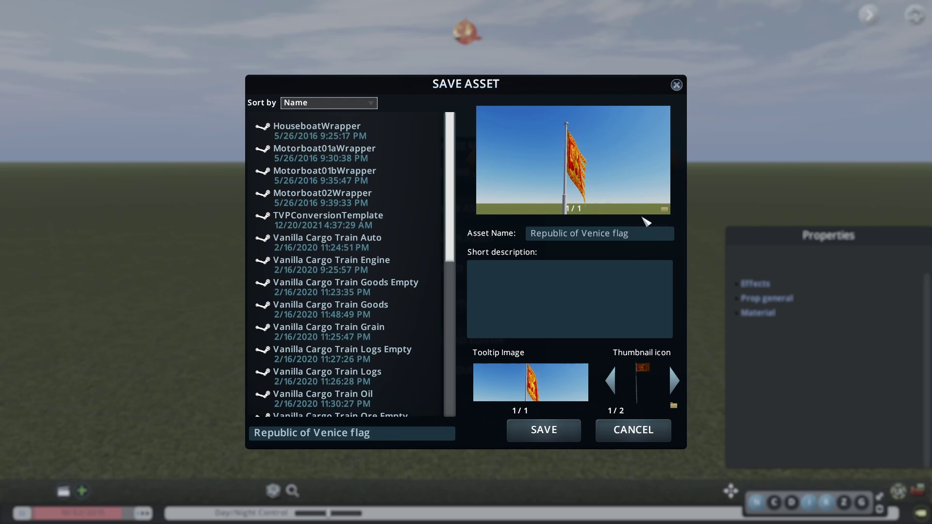
Choose the second image as the asset's thumbnail icon and save the asset.
click(678, 383)
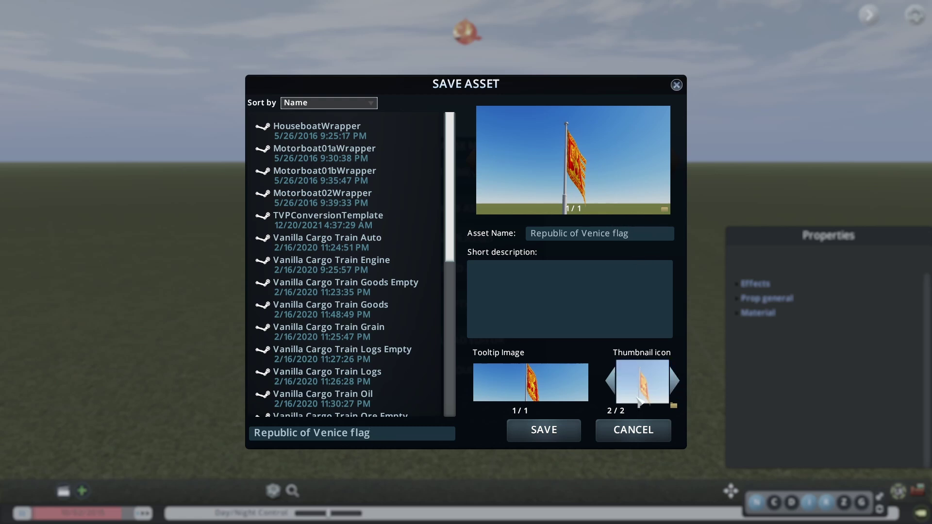
click(677, 382)
click(677, 382)
click(677, 382)
click(677, 382)
click(677, 382)
click(677, 382)
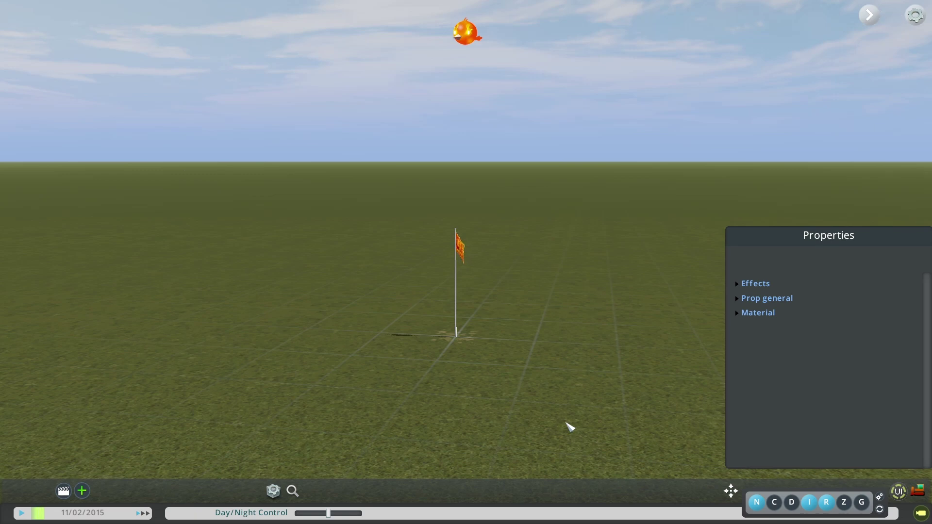
Inspect the waving Republic of Venice flag from near and far.
scroll(468, 272, up, 6)
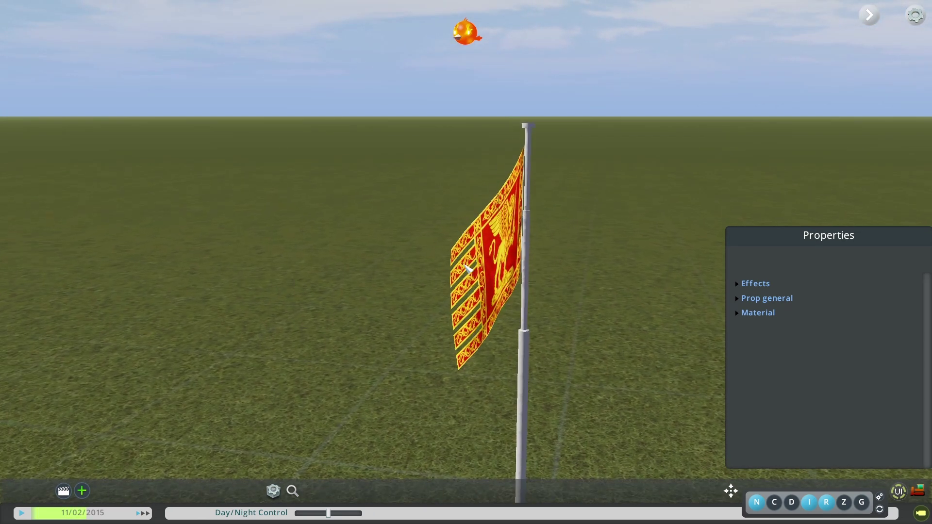
scroll(469, 272, up, 3)
scroll(470, 270, down, 2)
scroll(470, 267, down, 5)
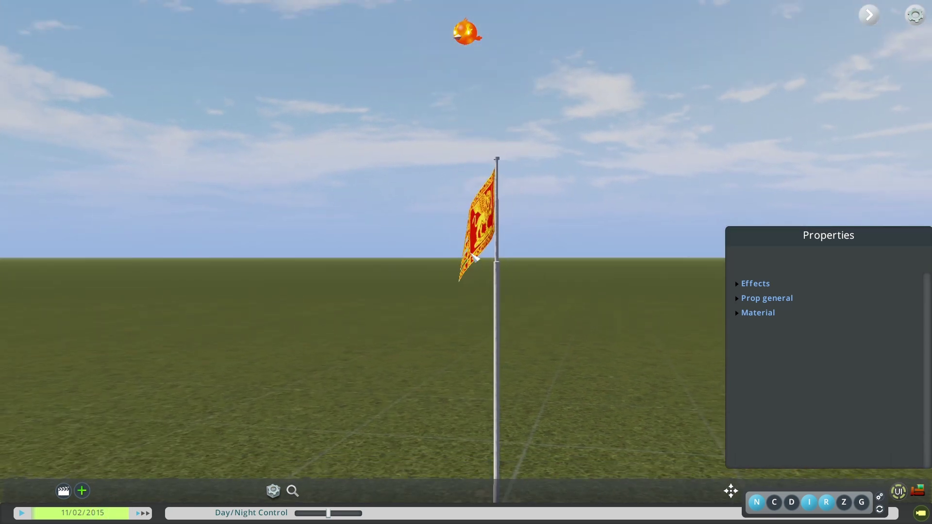
scroll(531, 238, down, 2)
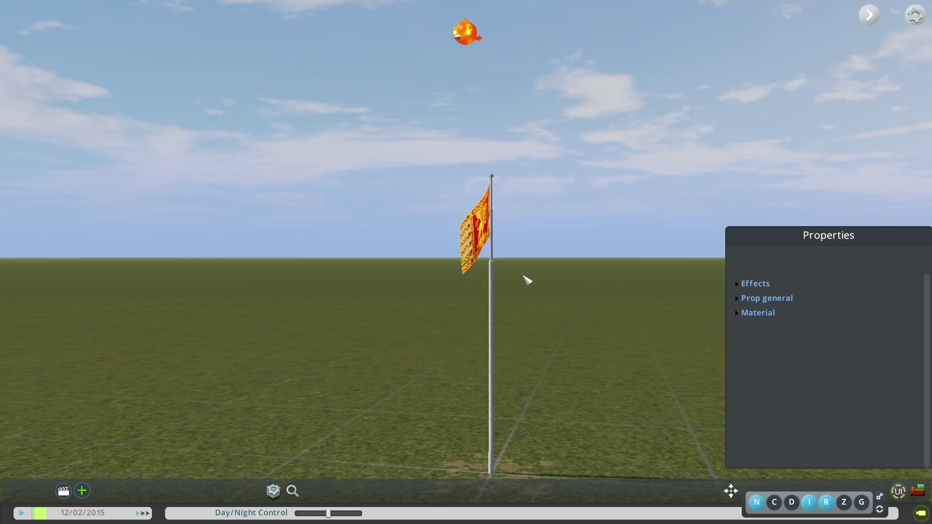
scroll(520, 277, down, 5)
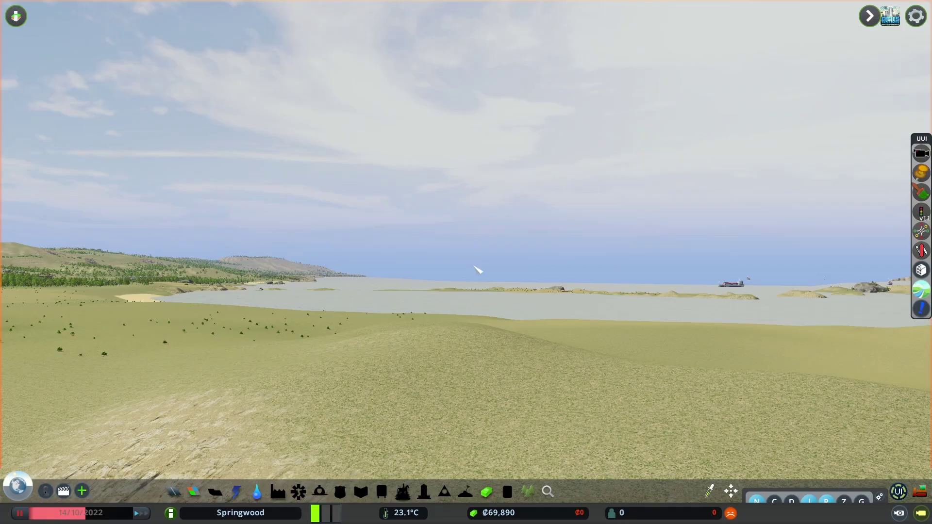
Search the in-game assets for "flag" and select the Republic of Venice flag prop.
key(e)
key(f)
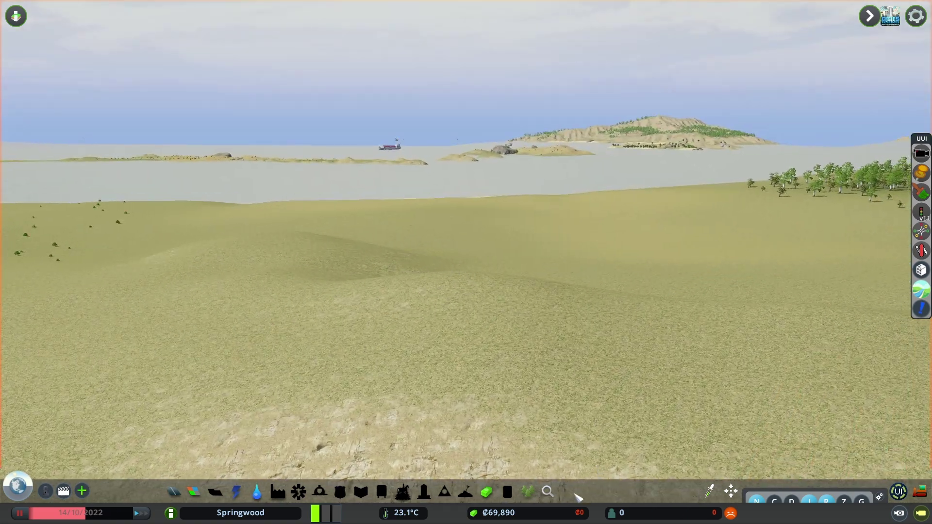
click(549, 491)
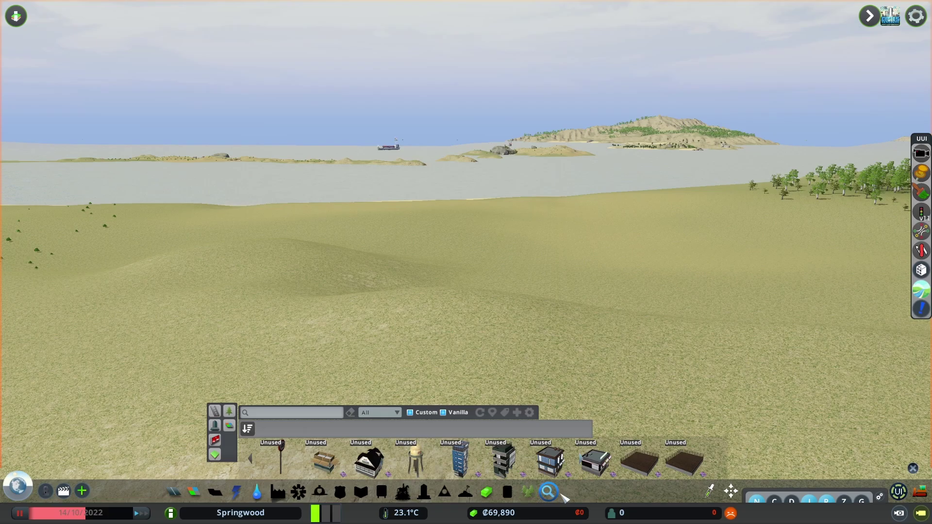
key(q)
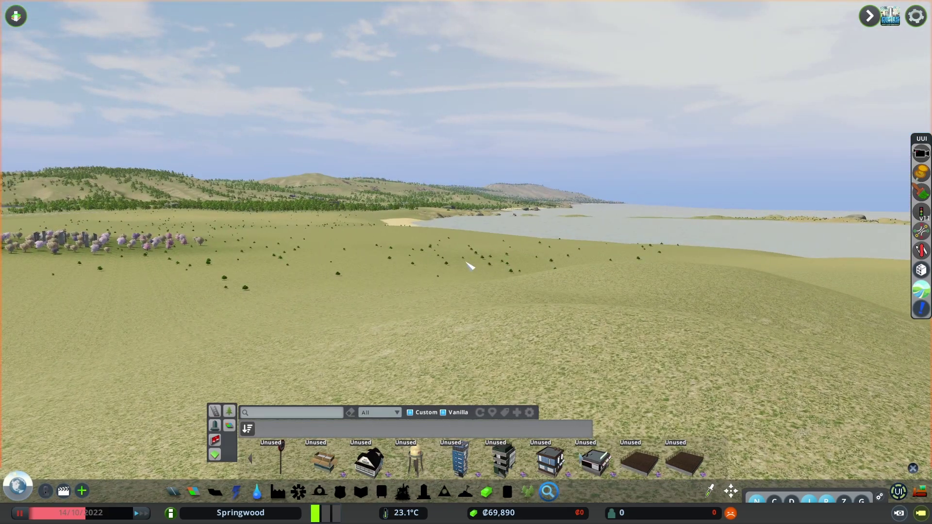
key(e)
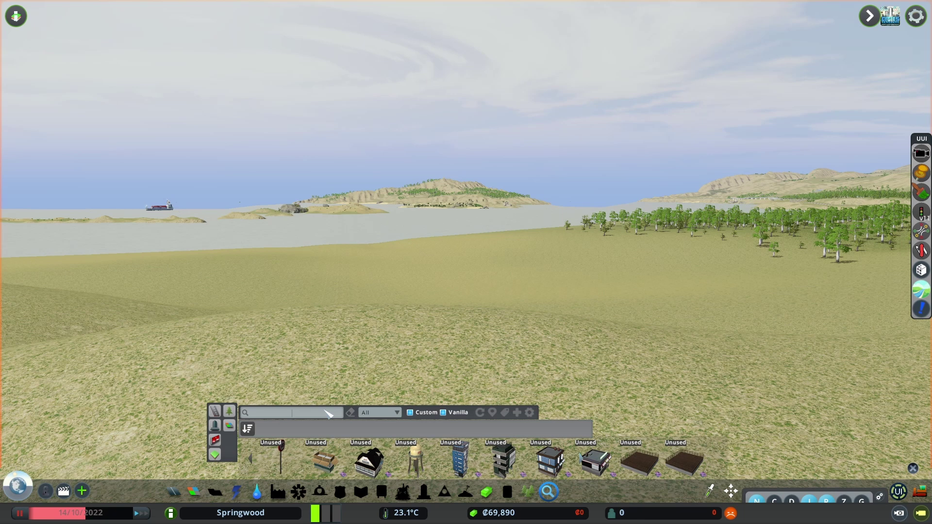
text(flag)
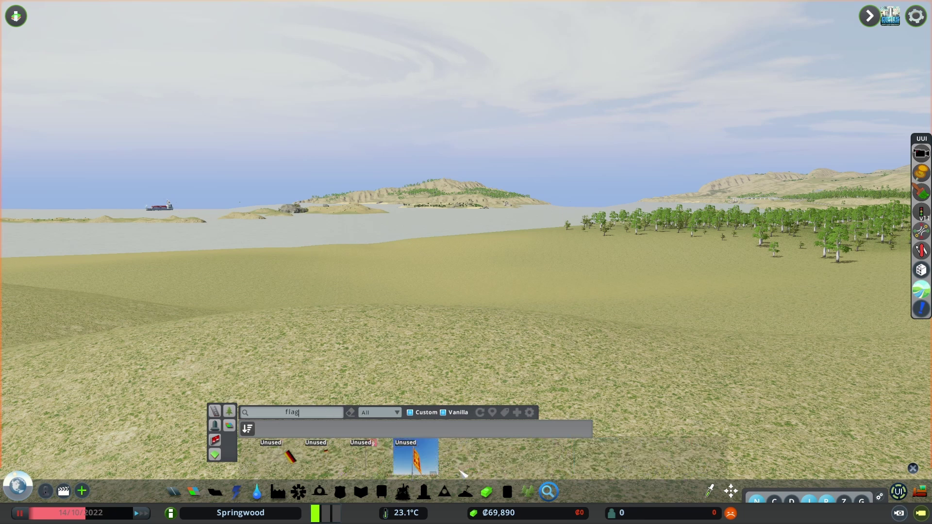
mouse_move(430, 467)
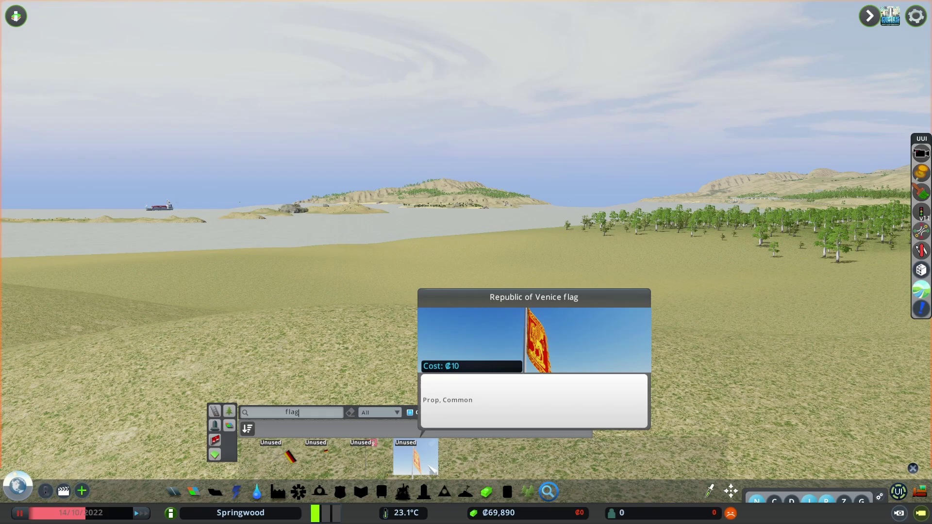
click(427, 468)
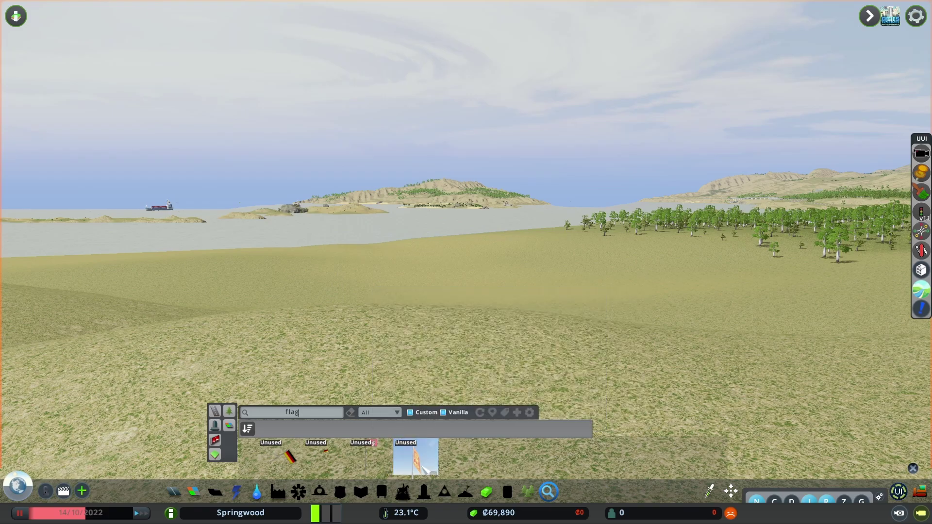
Place the Republic of Venice flag on the open grass near the sandy shore.
key(e)
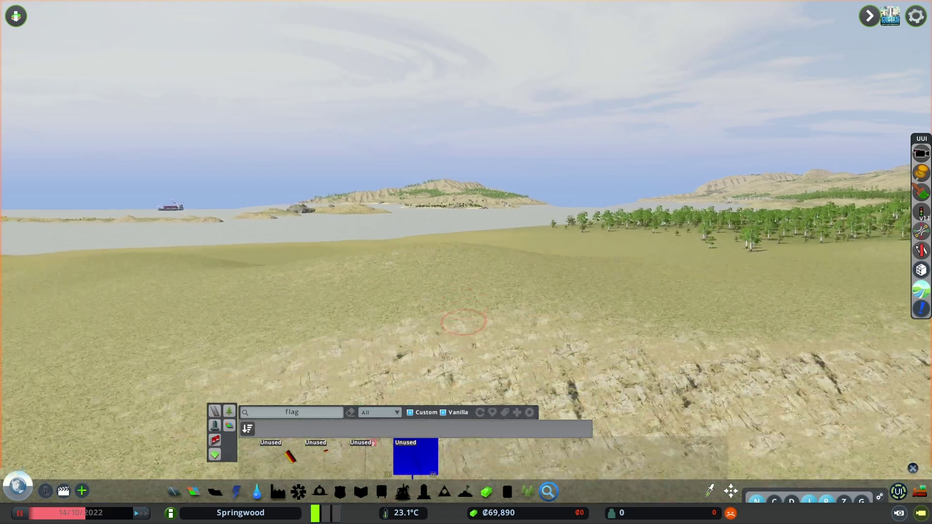
scroll(466, 252, up, 10)
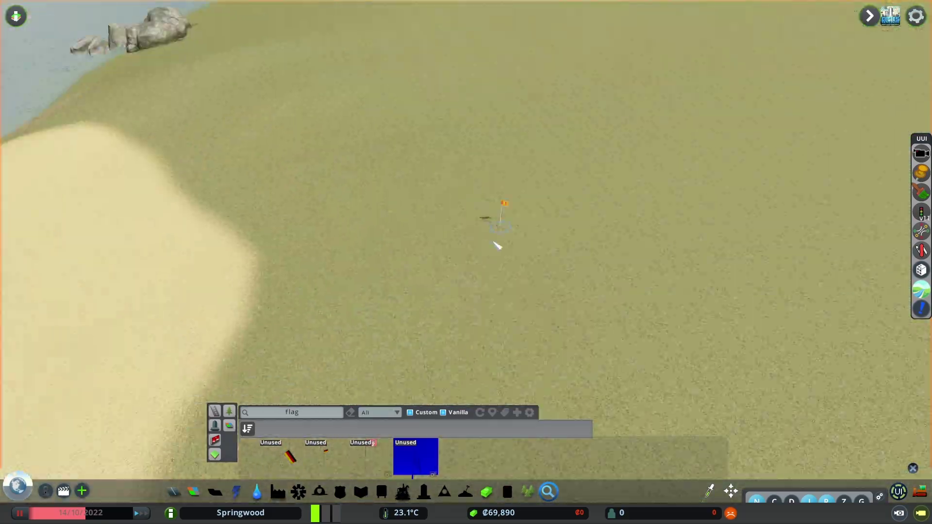
click(496, 244)
Inspect the placed flag up close, both from ground level and from above.
key(m)
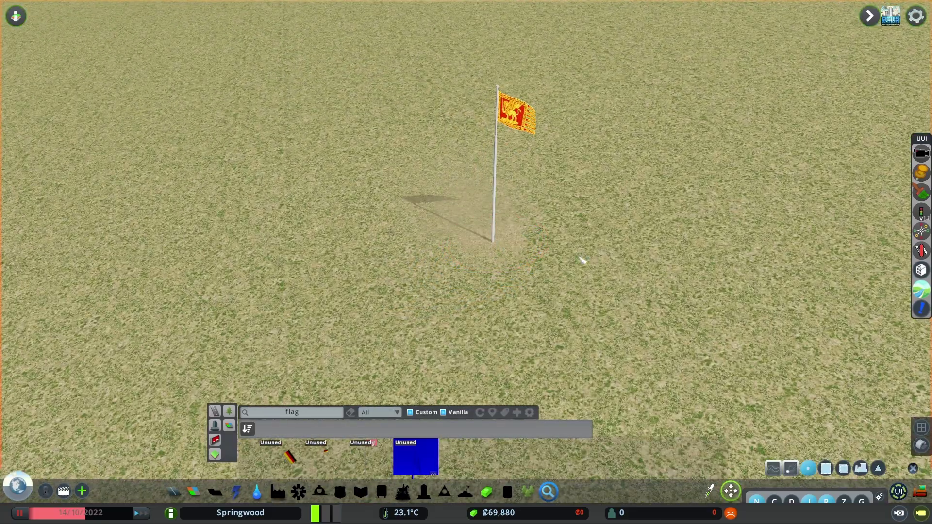
scroll(517, 242, up, 5)
drag(544, 221, 543, 121)
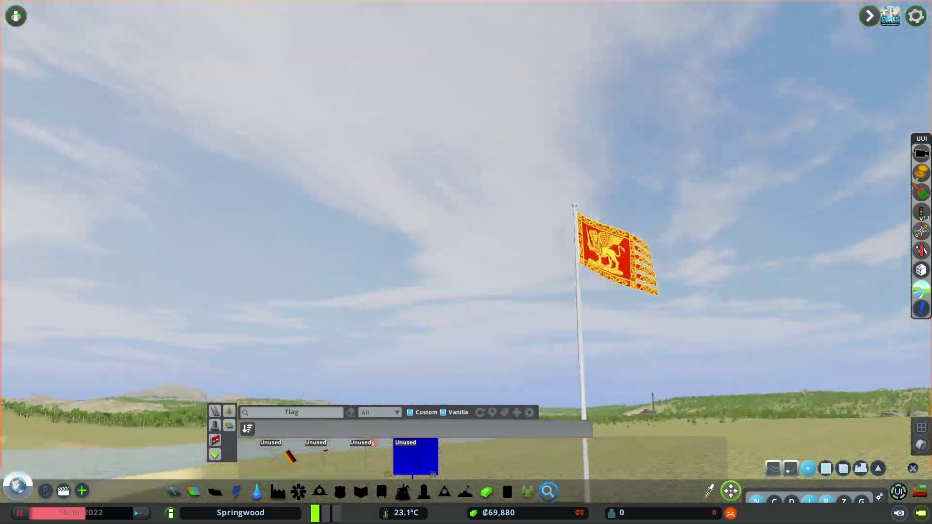
drag(508, 340, 467, 237)
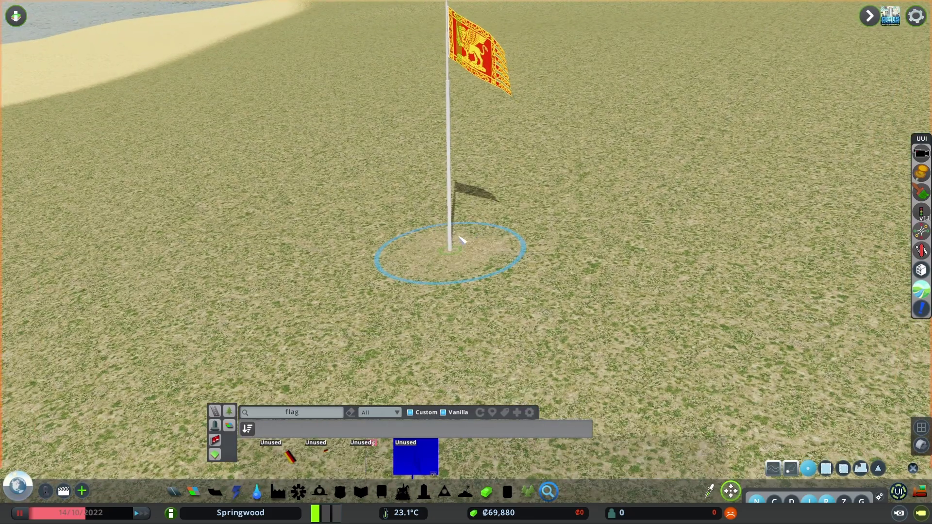
click(513, 241)
key(space)
drag(635, 227, 541, 340)
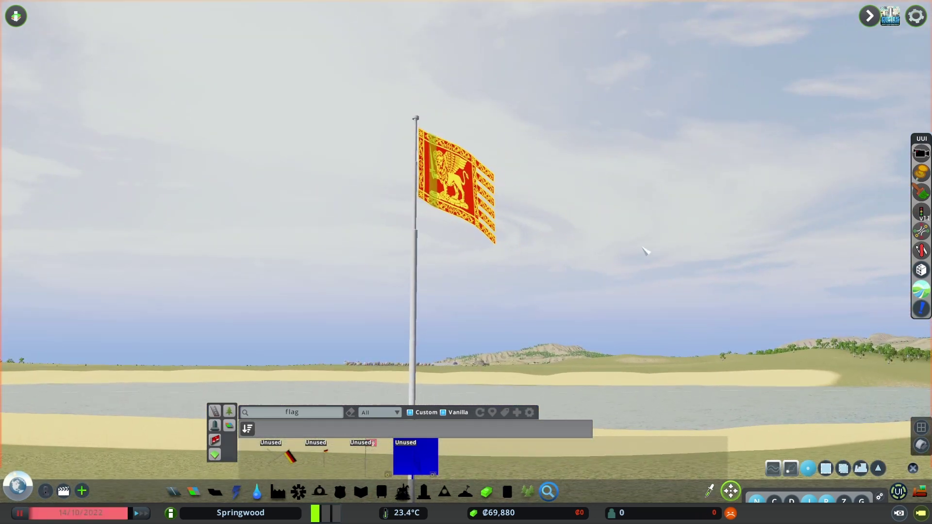
Capture two close-up screenshots of the waving flag with the interface hidden, and close the asset search.
key(Tab)
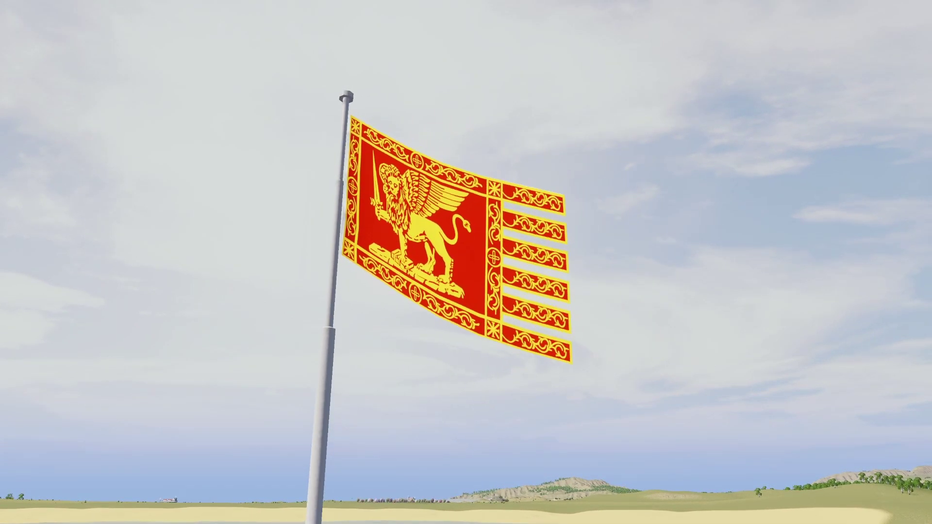
key(F12)
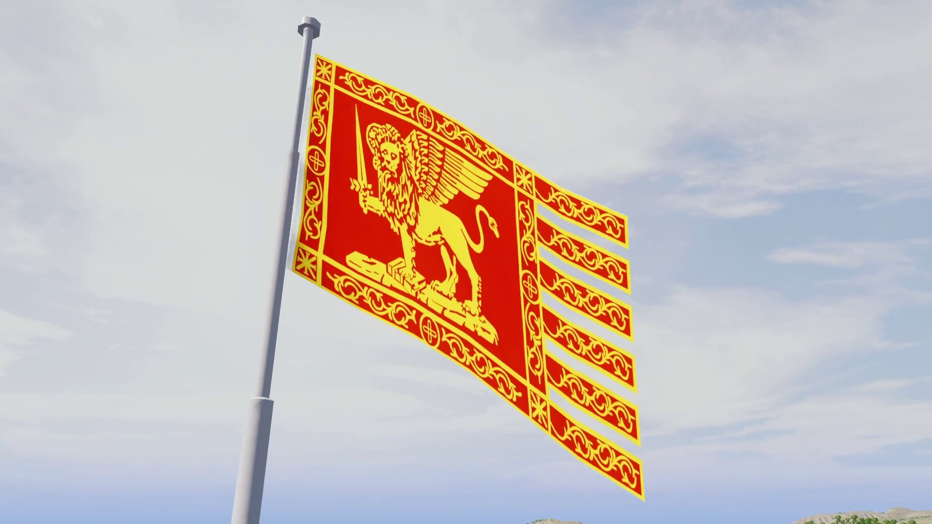
key(F12)
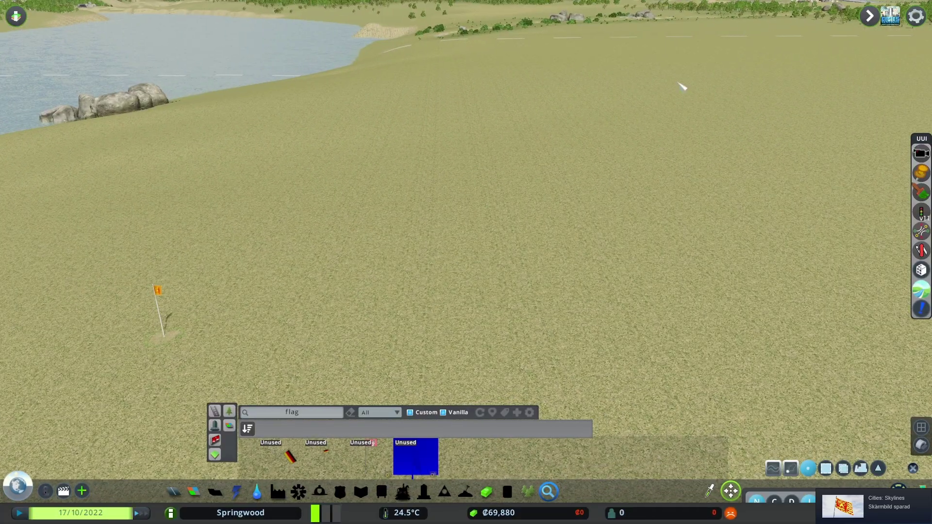
key(Escape)
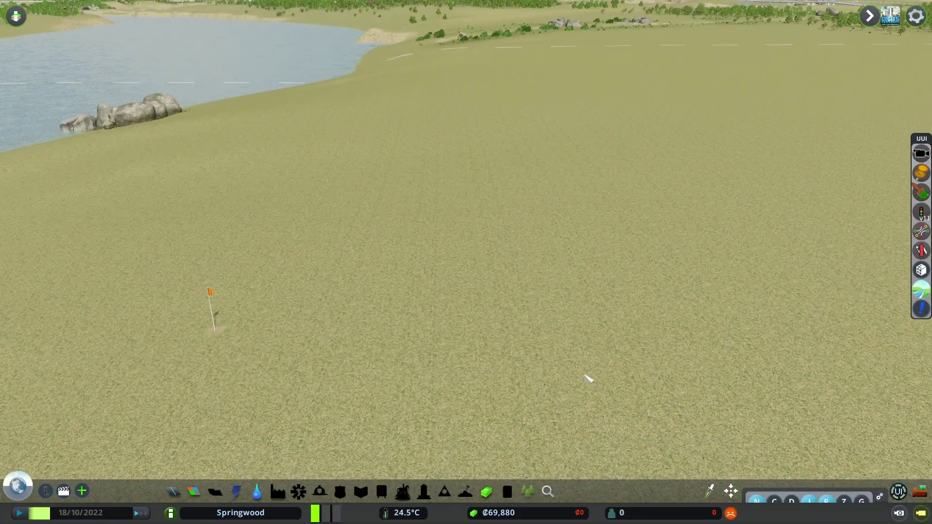
key(Escape)
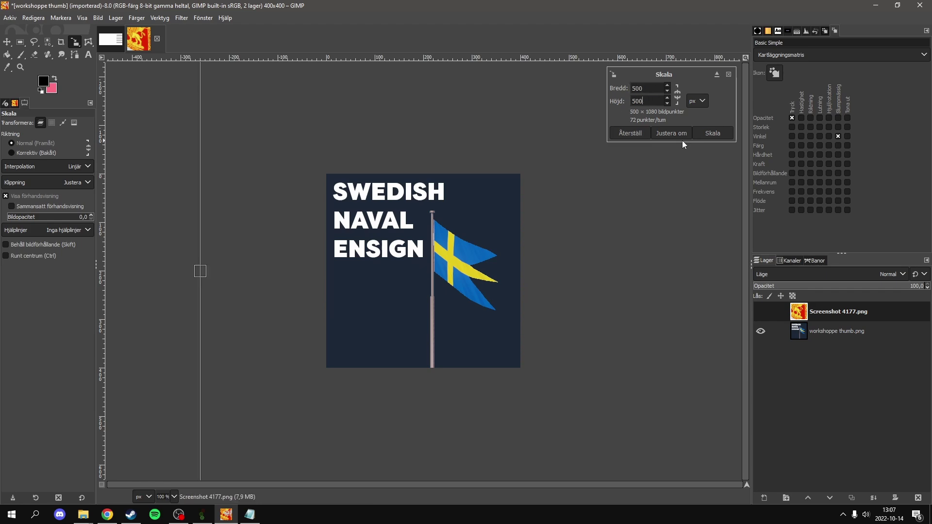
In GIMP, scale the Screenshot 4177.png layer down to the canvas height and sample the old thumbnail's dark navy background as foreground colour.
click(712, 131)
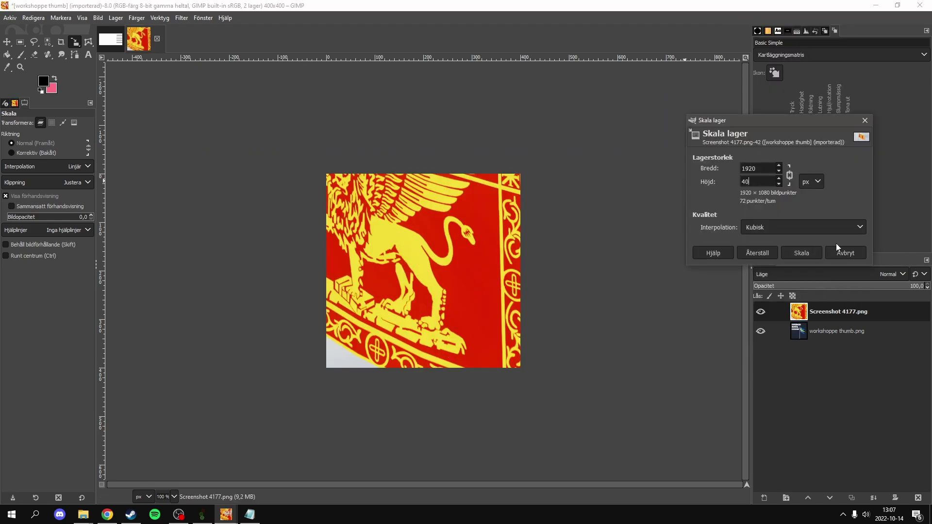
click(823, 332)
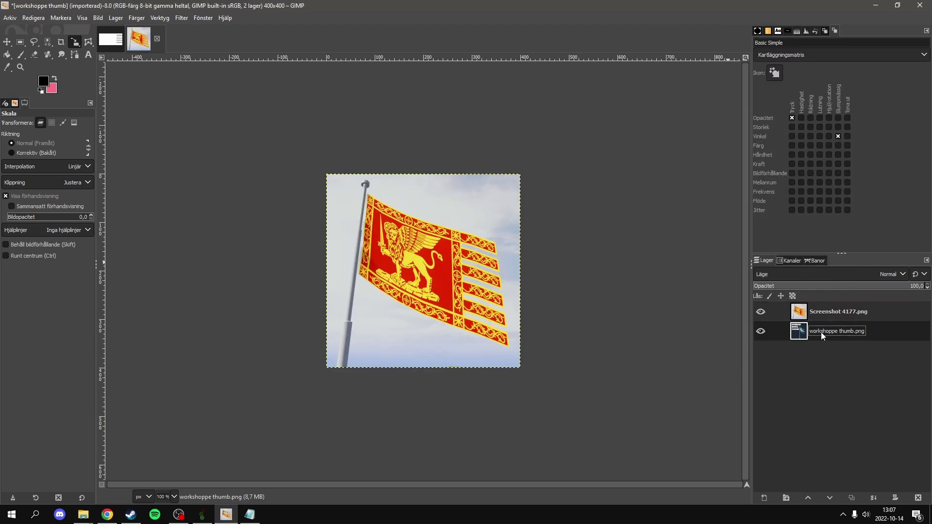
click(761, 311)
key(o)
Select the sky around the flag by colour, adding to the selection with a threshold of 44.2.
key(shift+o)
click(447, 346)
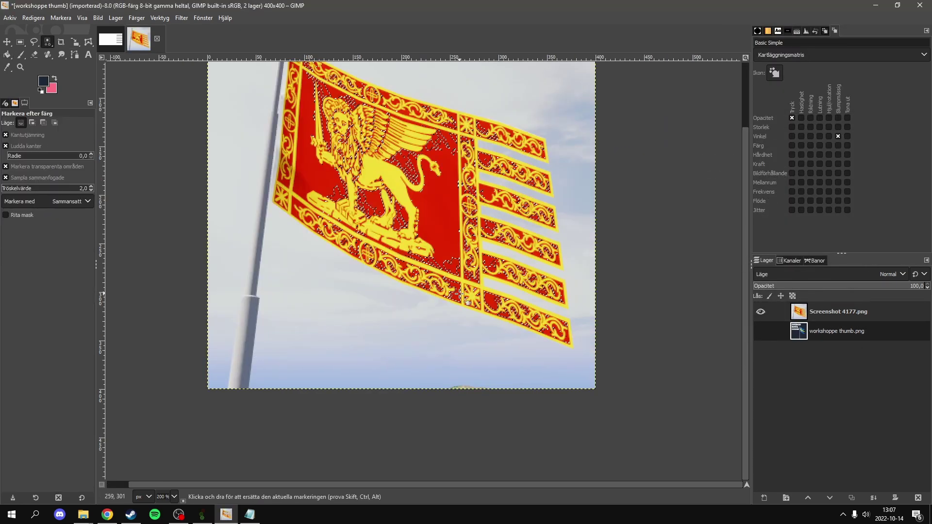
scroll(418, 239, up, 5)
scroll(419, 239, down, 4)
scroll(418, 239, down, 2)
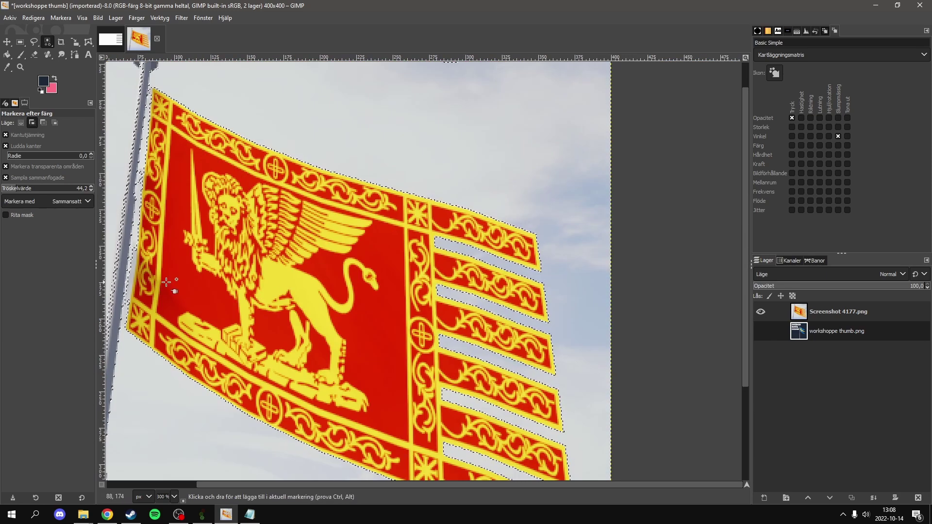
scroll(354, 277, up, 3)
scroll(604, 146, down, 4)
Refine the sky selection along the flagpole with rectangle and free selections so the whole pole is separated from the sky.
key(r)
scroll(603, 146, up, 2)
drag(527, 297, 689, 358)
scroll(414, 308, up, 2)
key(f)
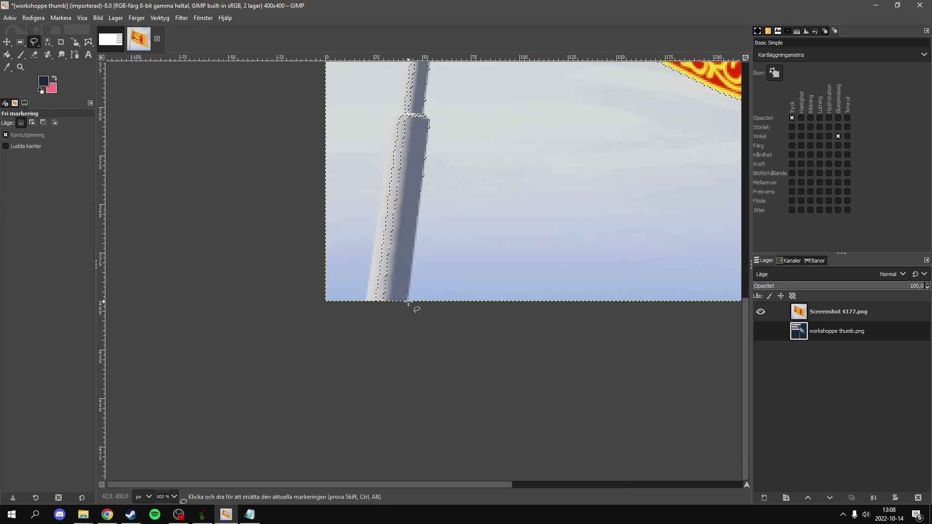
scroll(412, 311, up, 5)
scroll(481, 194, up, 5)
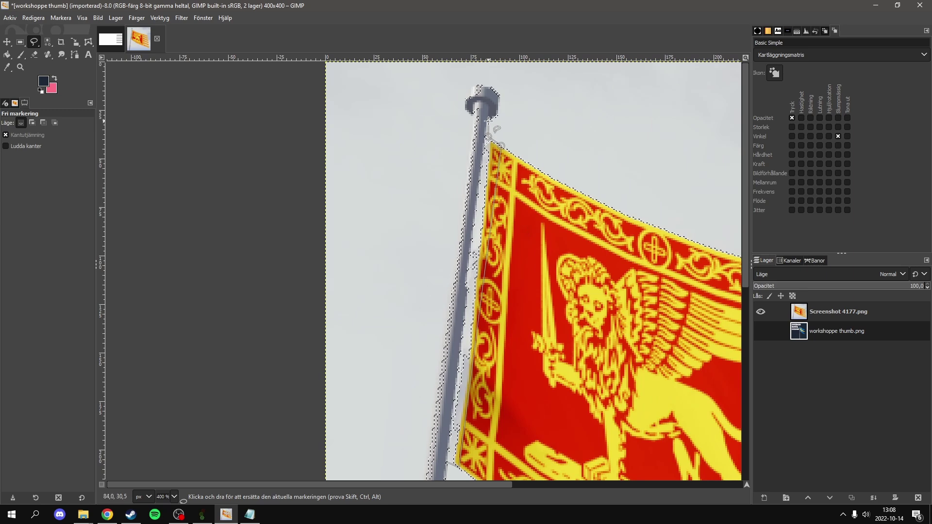
scroll(391, 296, down, 10)
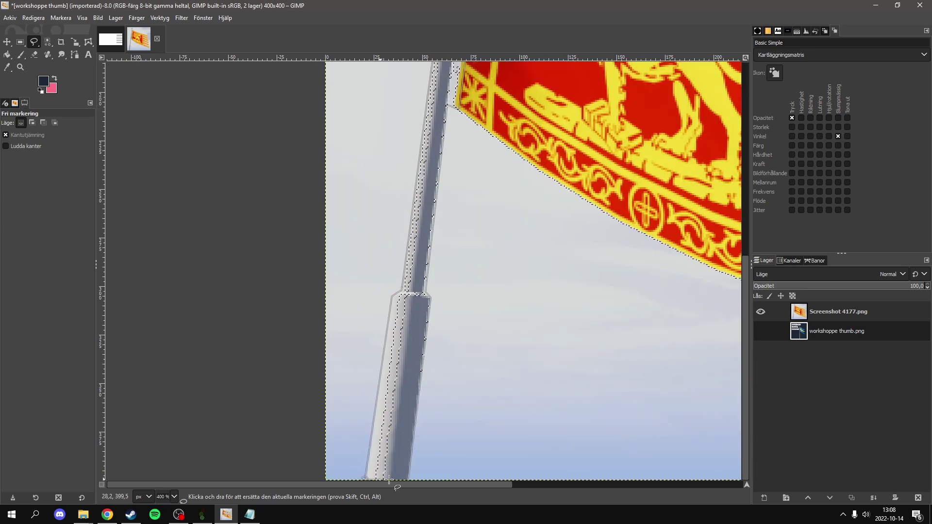
scroll(365, 481, down, 5)
Try to cut the flag from the screenshot layer, paste it as its own layer and fill a new background layer.
click(822, 310)
key(ctrl+x)
key(ctrl+v)
click(764, 498)
click(761, 331)
click(814, 354)
key(shift+b)
click(764, 498)
scroll(431, 311, up, 4)
click(337, 379)
Undo the last layer edits, paste the flag cut-out as a new layer again and delete the Screenshot 4177.png layer.
key(ctrl+z)
key(ctrl+z)
key(ctrl+z)
key(ctrl+z)
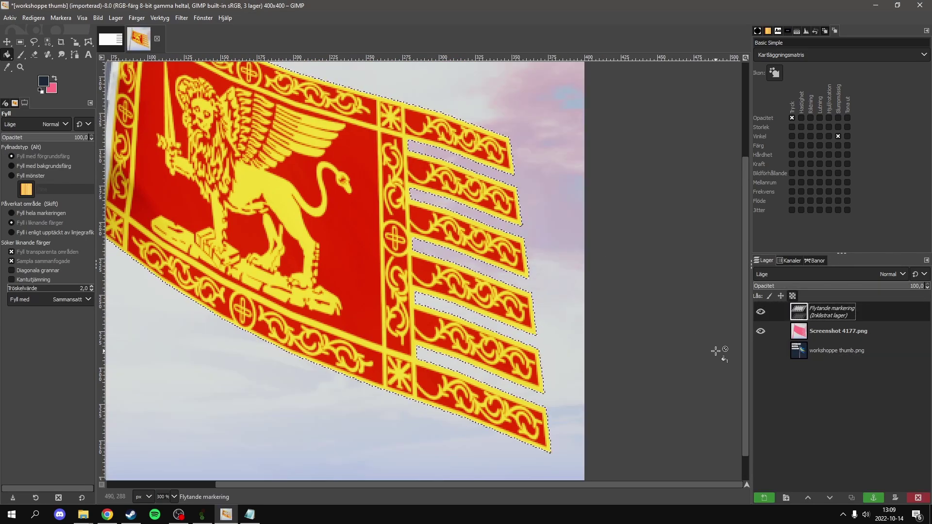
key(ctrl+z)
key(ctrl+v)
click(764, 498)
click(825, 331)
click(918, 499)
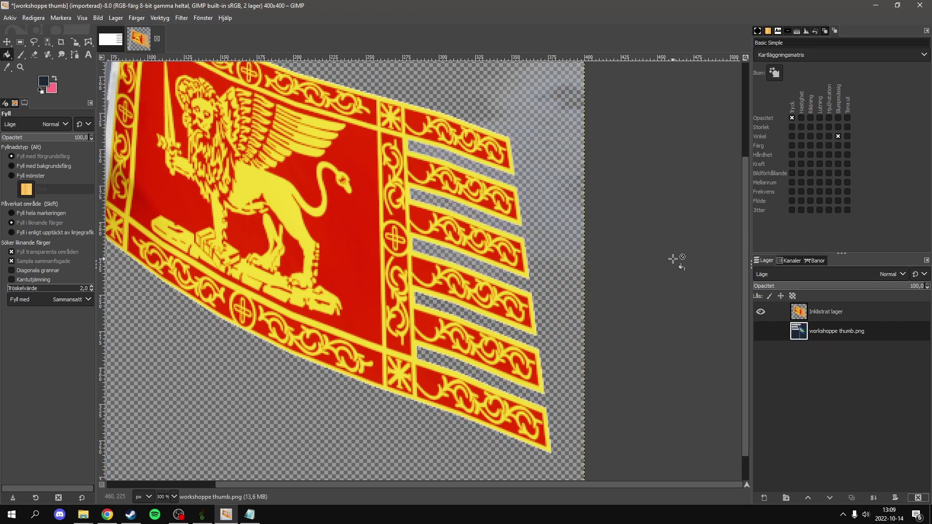
Try to select the leftover sky by colour with a threshold of 12.8, and undo back to the original screenshot layer.
key(shift+o)
scroll(583, 354, down, 1)
click(469, 441)
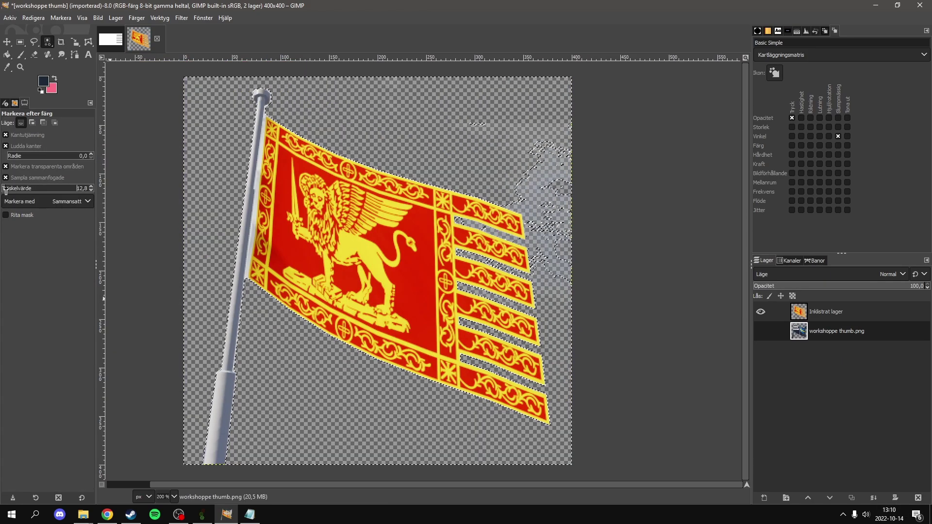
key(r)
key(ctrl+z)
key(ctrl+z)
key(ctrl+z)
key(ctrl+z)
key(ctrl+z)
right_click(837, 312)
key(Escape)
key(ctrl+z)
Delete the sky around the flag and pole from the Screenshot 4177.png layer, leaving that area transparent.
click(61, 18)
click(73, 56)
key(Delete)
right_click(858, 313)
click(812, 300)
key(Delete)
Add a new layer beneath the flag as the dark navy background and delete the old workshoppe thumb.png layer.
click(7, 55)
click(761, 332)
click(764, 498)
key(Return)
click(836, 350)
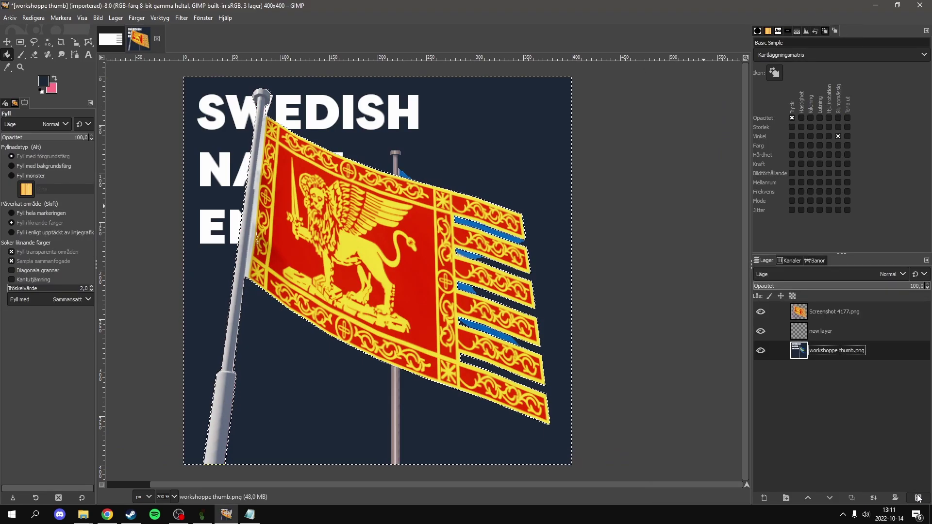
click(918, 498)
click(761, 312)
Add the white title text "REPUBLIC OF VENICE" to the thumbnail.
scroll(700, 303, down, 2)
click(88, 55)
click(544, 209)
click(685, 196)
click(720, 280)
text(REPUBLIC OF VENICE)
Switch to Chrome and check the thumbnails of the existing flags in the Steam Workshop collection.
click(107, 514)
click(11, 25)
scroll(607, 225, down, 9)
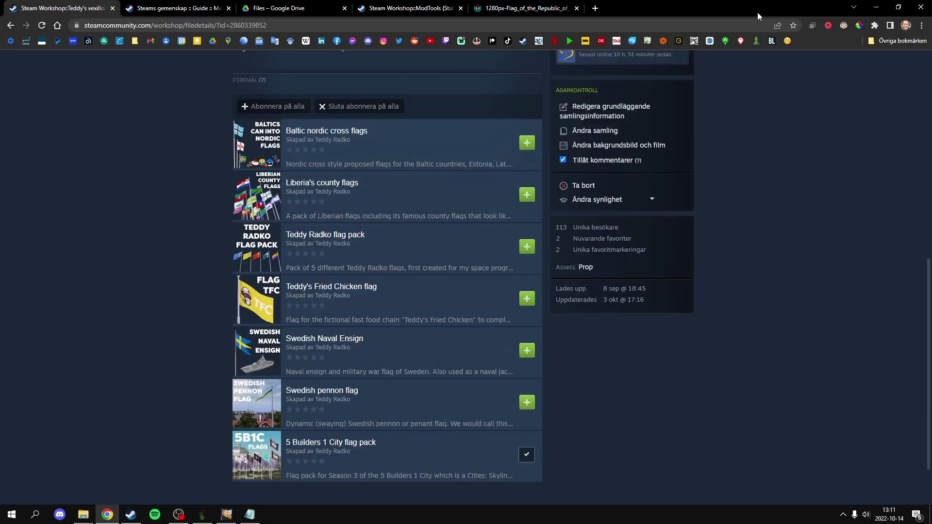
key(alt+Tab)
Undo the last edits to the thumbnail's title text.
click(461, 281)
key(ctrl+z)
key(ctrl+z)
key(ctrl+z)
key(ctrl+z)
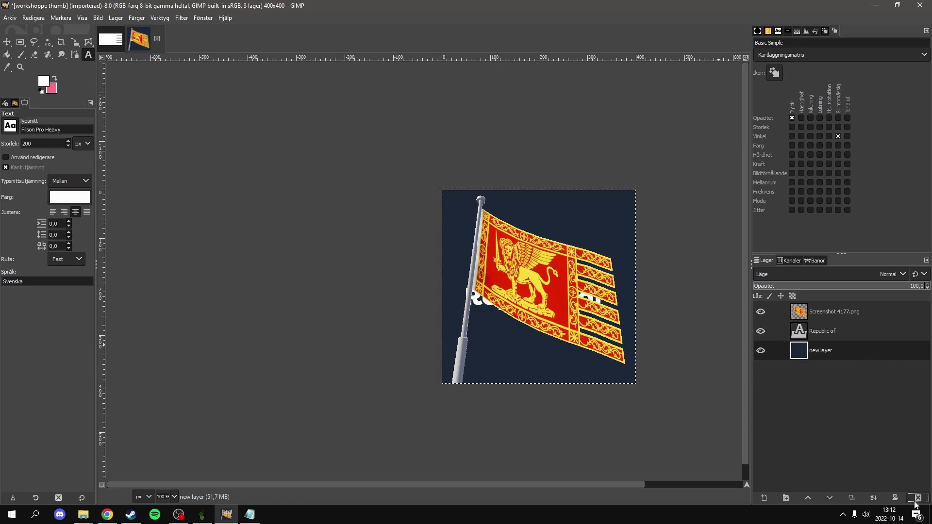
Place the "REPUBLIC OF VENICE" title along the thumbnail's upper edge and reposition the flag layer below it.
click(7, 42)
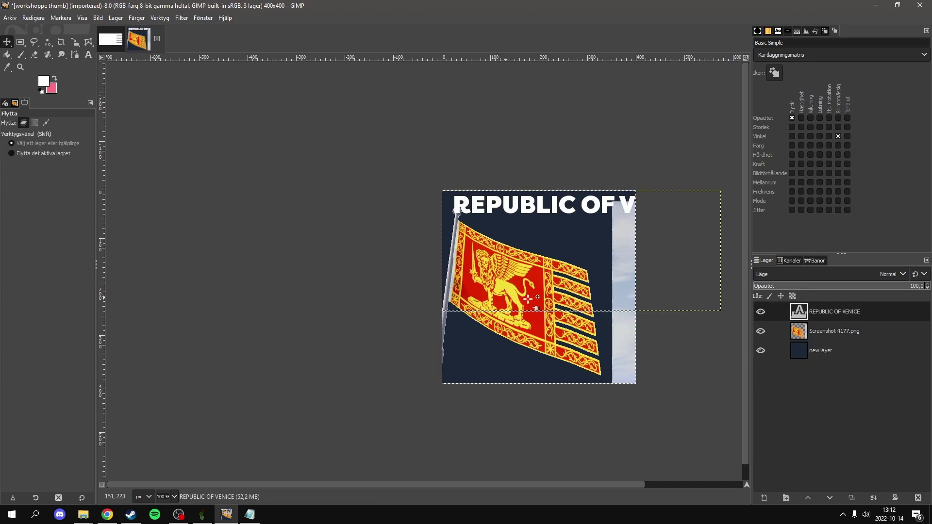
click(834, 331)
right_click(834, 331)
drag(505, 321, 516, 312)
Select the leftover sky on the flag screenshot layer by colour.
scroll(464, 341, up, 5)
key(shift+o)
scroll(488, 276, up, 3)
scroll(457, 357, down, 4)
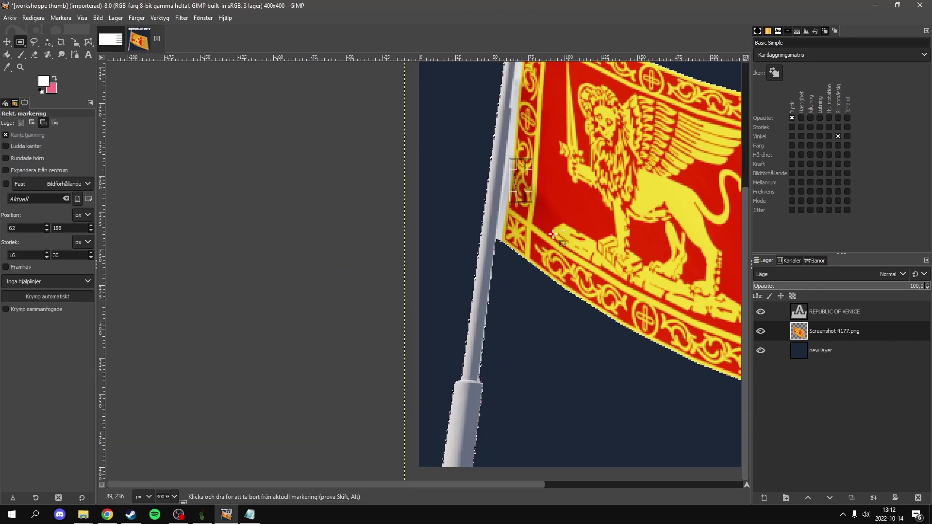
Subtract the pole and flag hoist areas from the selection with rectangles and clear the remaining sky around the flag.
scroll(551, 316, up, 2)
scroll(248, 277, up, 4)
shift+click(248, 277)
scroll(247, 277, down, 4)
scroll(413, 340, up, 3)
scroll(572, 269, down, 3)
key(r)
scroll(573, 269, up, 2)
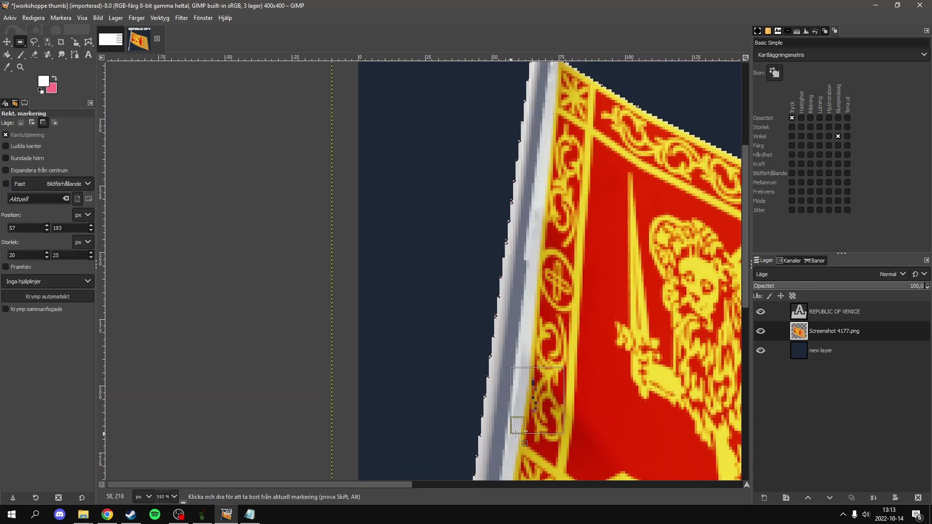
scroll(540, 339, down, 3)
scroll(510, 312, up, 4)
scroll(510, 312, down, 3)
Smudge the jagged edges of the flagpole with a size 4 brush.
key(s)
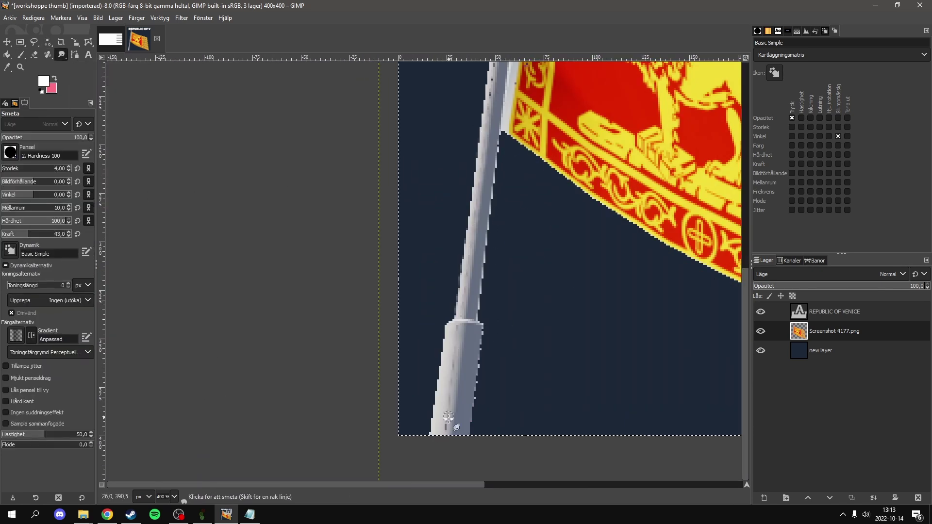
scroll(486, 136, up, 6)
scroll(506, 246, down, 7)
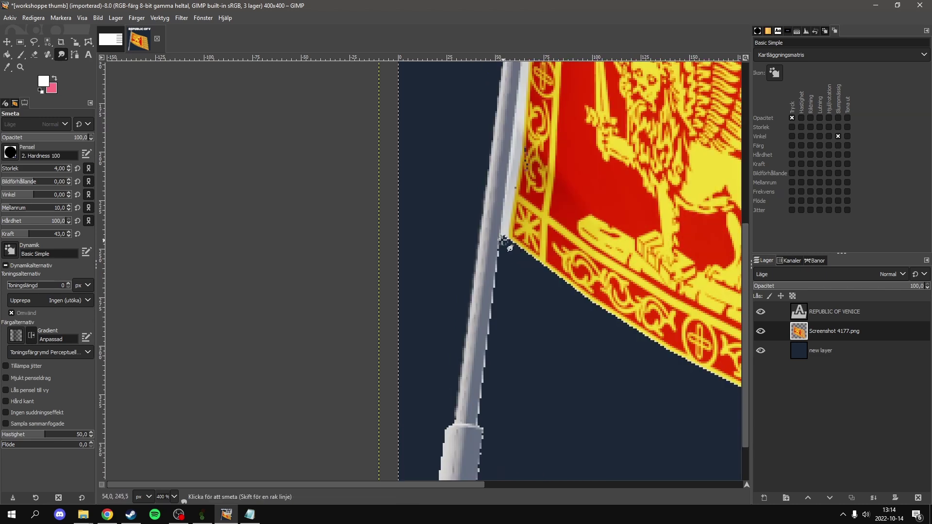
scroll(619, 249, right, 7)
scroll(626, 248, up, 1)
Set the Smudge brush size to 2 and smooth a tail edge on the flag with a straight stroke.
click(704, 340)
shift+click(481, 262)
key(ctrl+z)
double_click(69, 170)
click(703, 340)
shift+click(481, 261)
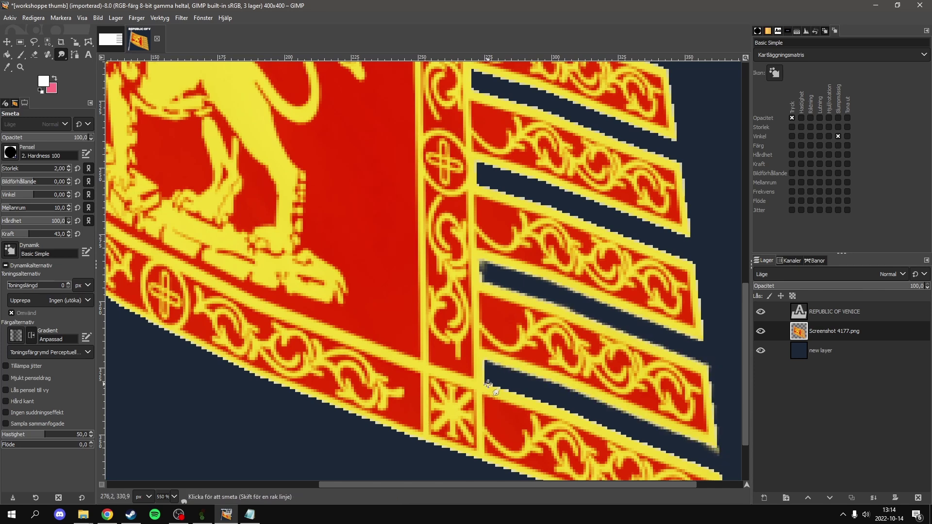
Smudge the edges and outer end of the flag's lower tails with straight strokes.
scroll(717, 437, down, 3)
click(729, 467)
shift+click(494, 378)
scroll(421, 350, left, 4)
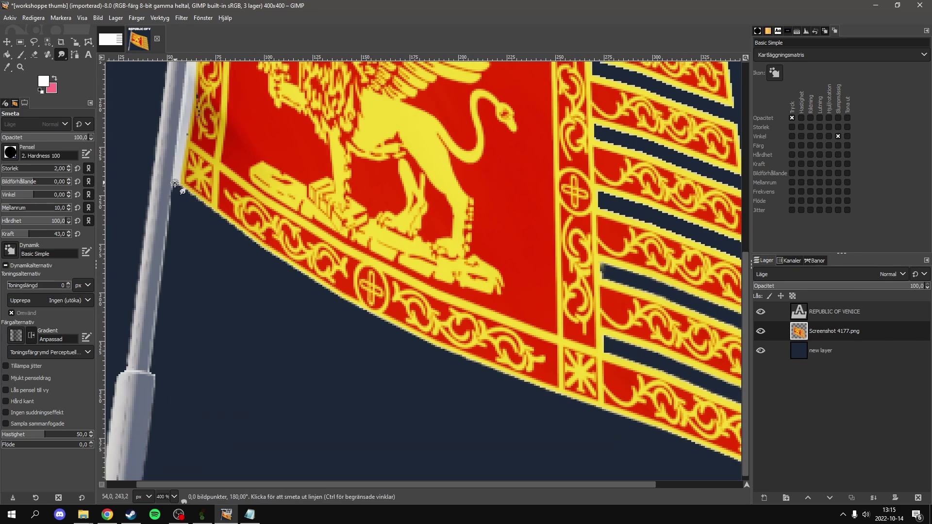
scroll(369, 427, right, 15)
click(366, 394)
shift+click(369, 451)
scroll(335, 233, up, 7)
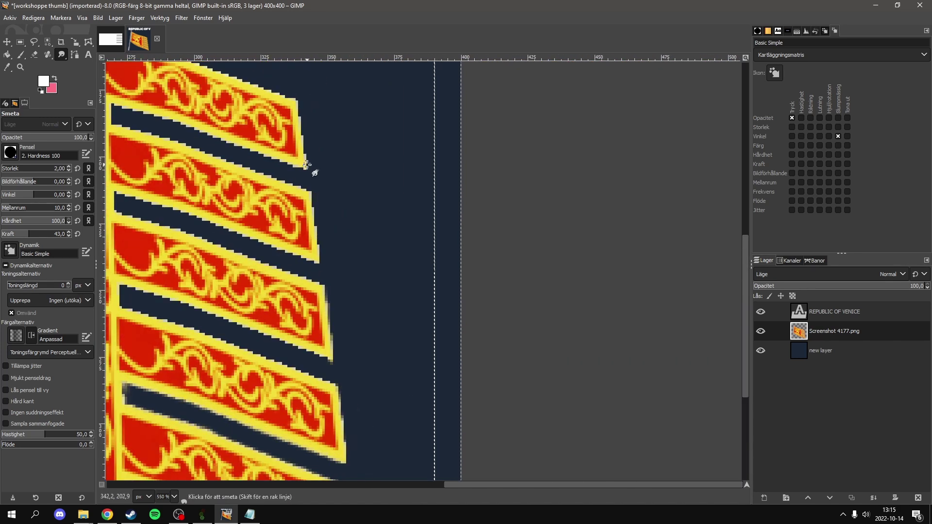
Smudge the outer ends of the upper tails and the flag's upper edge.
click(293, 186)
scroll(385, 277, up, 2)
click(303, 292)
scroll(547, 223, down, 4)
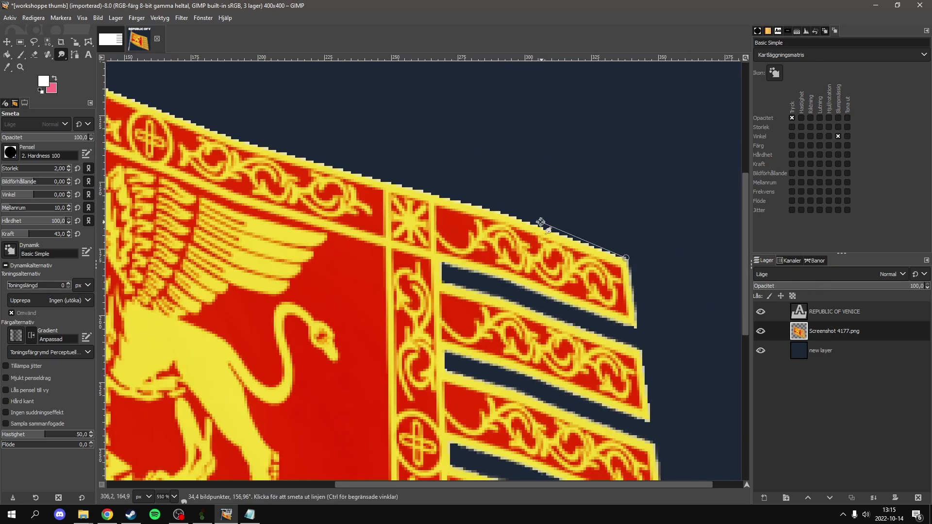
scroll(425, 341, up, 2)
mouse_move(265, 233)
mouse_down()
mouse_move(279, 209)
mouse_move(258, 177)
mouse_move(230, 188)
mouse_move(242, 222)
mouse_move(280, 217)
mouse_up()
scroll(332, 194, up, 1)
Rotate the flag layer counterclockwise so the flagpole stands nearly upright.
key(shift+e)
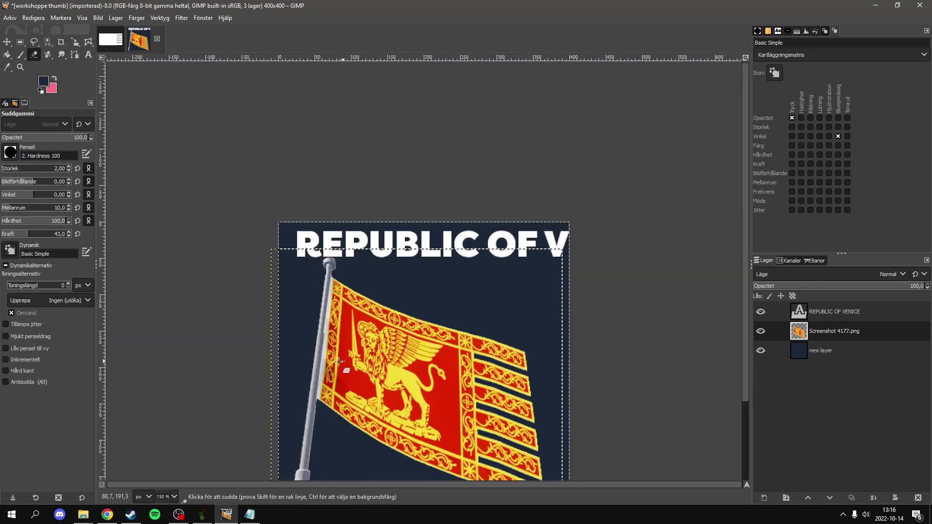
scroll(261, 213, down, 5)
scroll(544, 340, up, 1)
scroll(544, 340, down, 1)
key(m)
key(shift+r)
drag(545, 340, 496, 308)
key(Return)
key(Return)
key(m)
Turn the floating rotated flag into a new layer and prepare to recolour the purplish hoist pixels with the flag's dark red.
scroll(496, 308, up, 8)
key(shift+b)
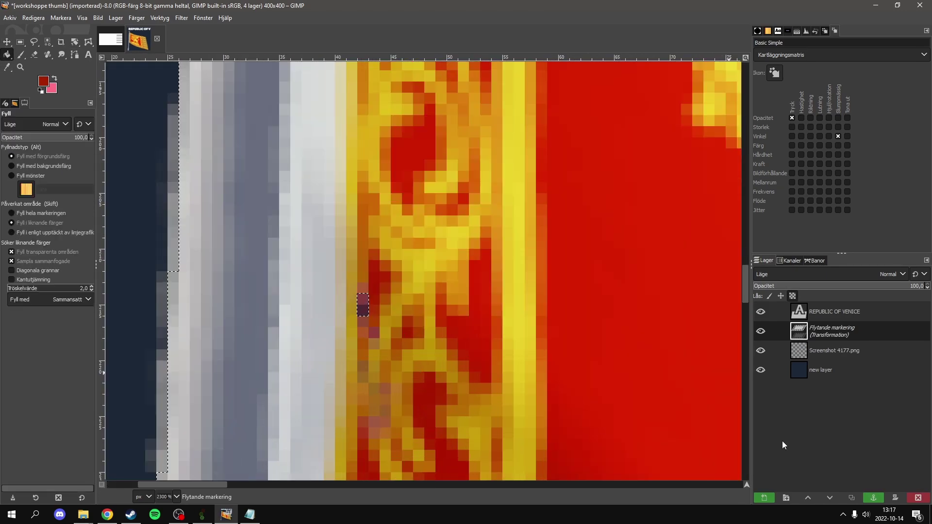
key(shift+ctrl+n)
scroll(459, 329, down, 5)
ctrl+click(458, 329)
Split the title into two centred lines, "REPUBLIC OF" and "VENICE", across the thumbnail's full width.
key(t)
scroll(459, 329, down, 2)
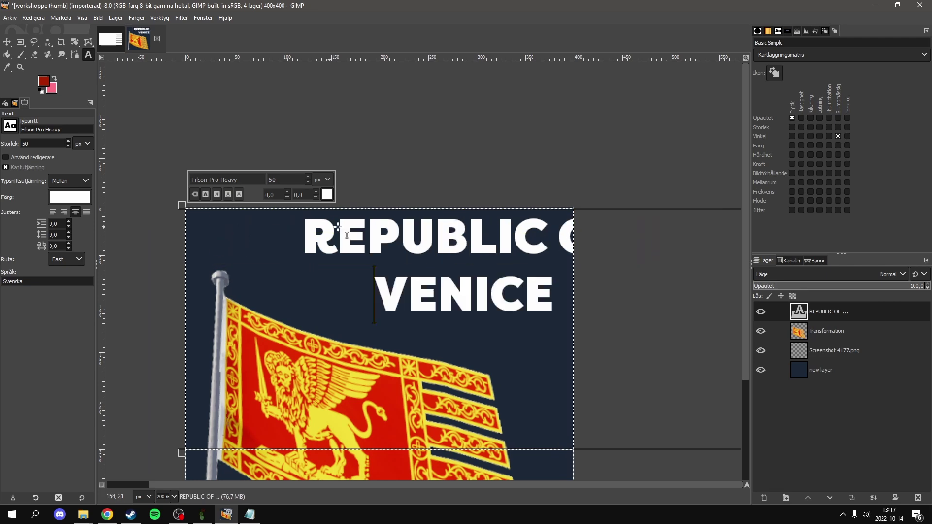
click(244, 268)
key(Escape)
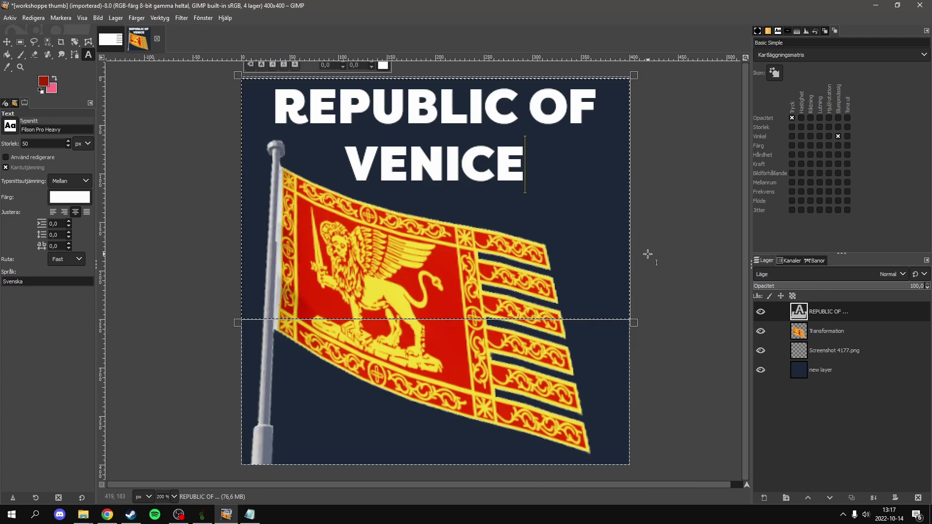
Export the thumbnail as workshoppe thumb.png in the FLAG TUTORIAL VIDEO folder.
key(1)
key(alt+a)
key(Return)
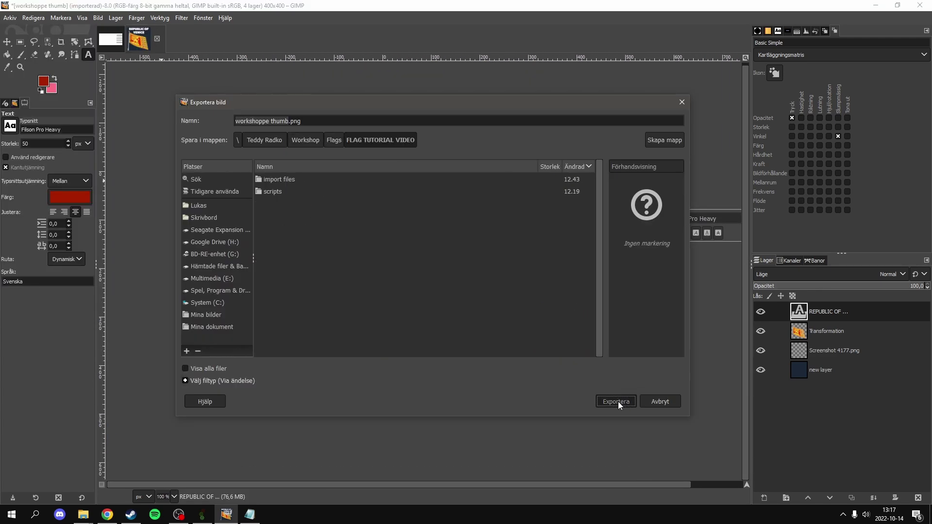
click(618, 406)
click(476, 347)
Save the GIMP project as workshoppe thumb.xcf in the FLAG TUTORIAL VIDEO folder.
click(9, 18)
click(47, 124)
click(44, 141)
double_click(112, 128)
click(441, 348)
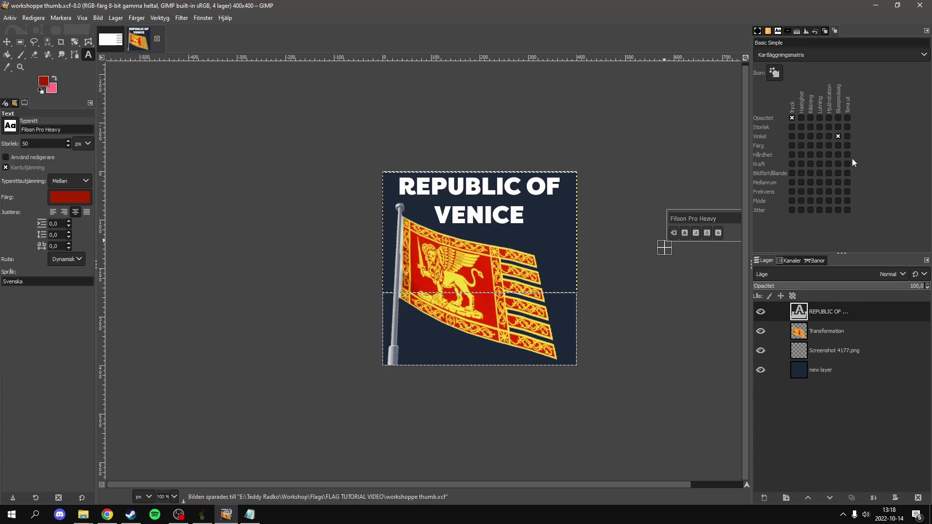
Switch to File Explorer, look through the Flags folder and check the exported thumbnail in FLAG TUTORIAL VIDEO.
click(875, 6)
click(257, 76)
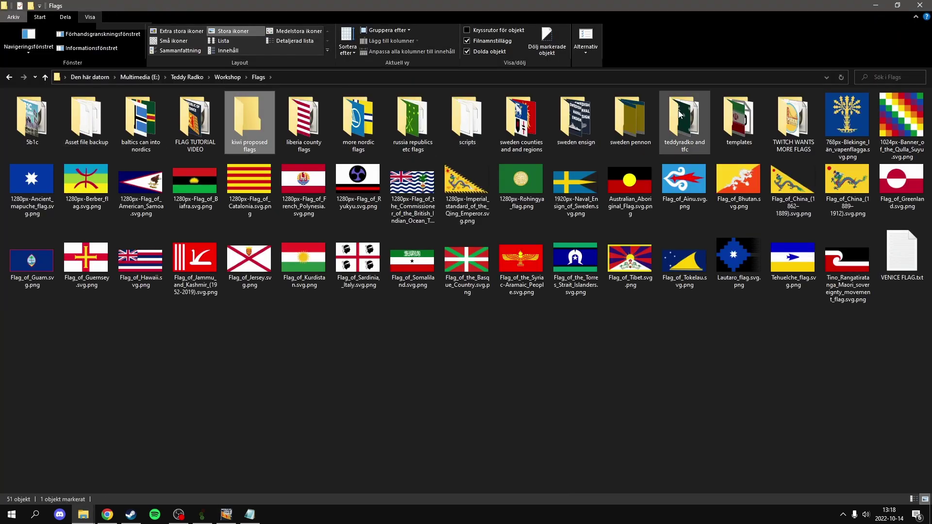
key(alt+Left)
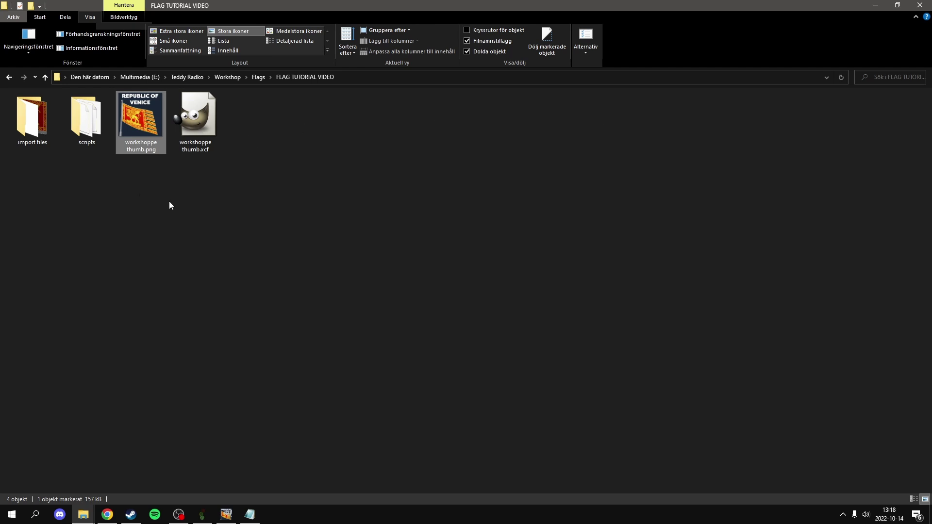
Switch back to GIMP, set the whole title's text size to 55 px and move the flag layer slightly down.
mouse_move(218, 518)
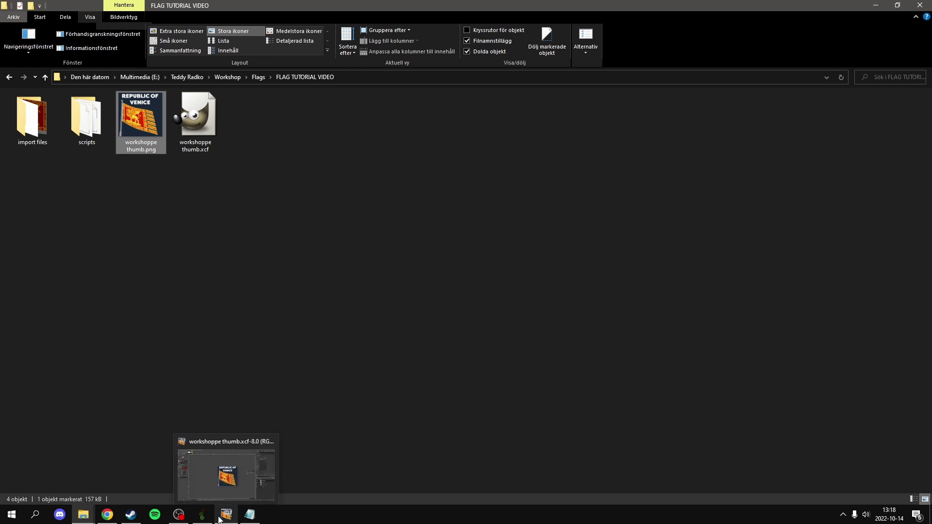
click(222, 518)
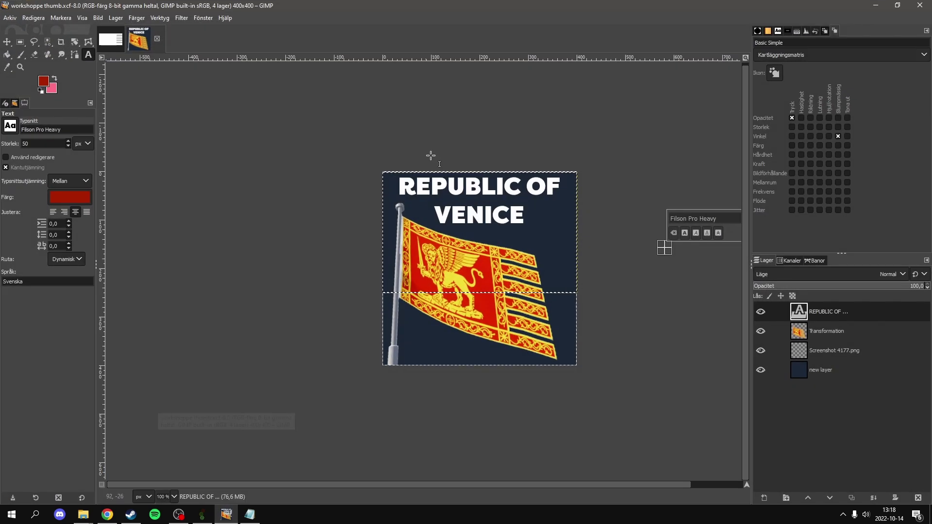
click(437, 194)
key(ctrl+a)
click(506, 140)
click(506, 141)
click(506, 140)
click(506, 141)
click(506, 140)
click(506, 141)
click(506, 141)
click(506, 140)
click(506, 140)
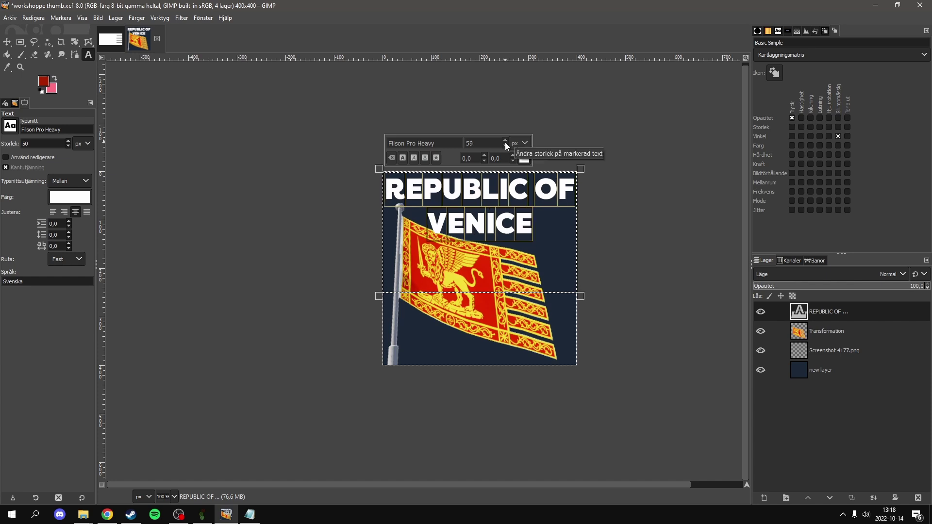
click(506, 140)
click(505, 147)
click(505, 147)
click(505, 146)
click(506, 147)
click(505, 147)
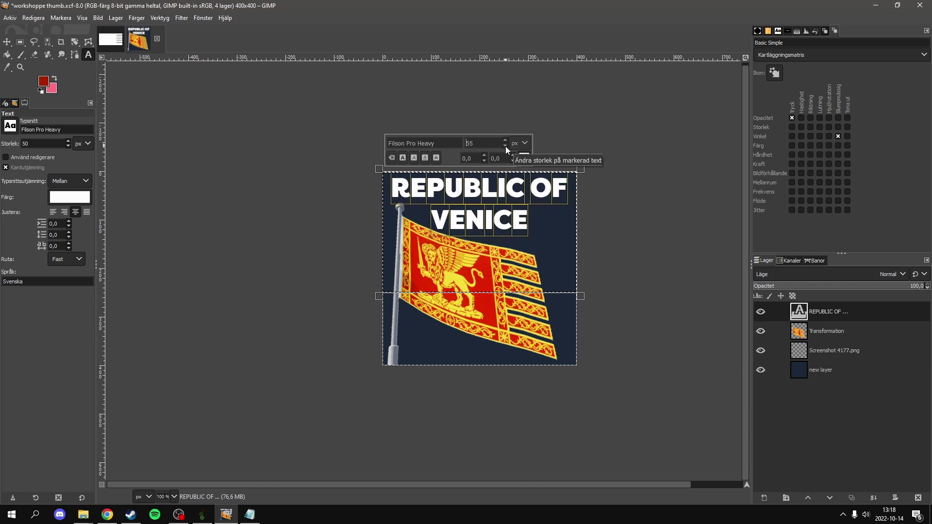
click(11, 42)
drag(457, 311, 459, 314)
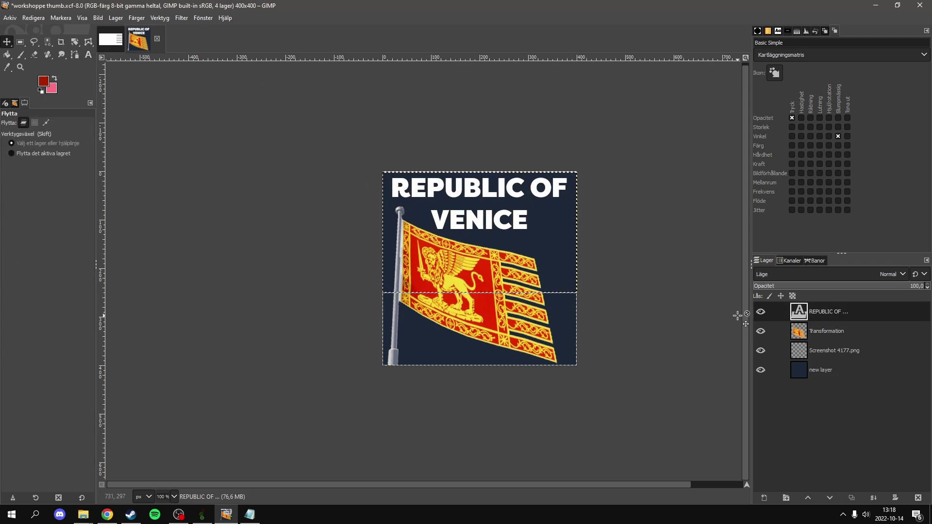
Save the project and export the thumbnail again, overwriting workshoppe thumb.png.
click(10, 18)
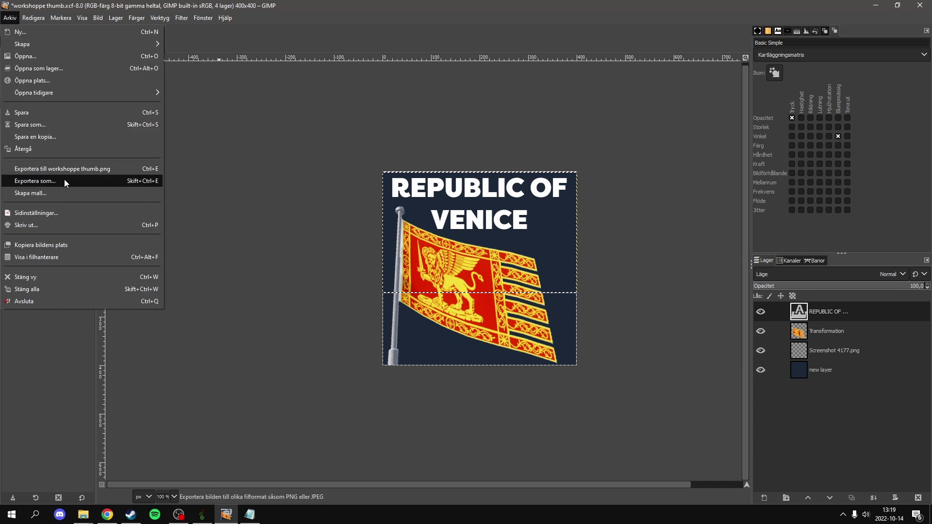
click(29, 121)
click(3, 18)
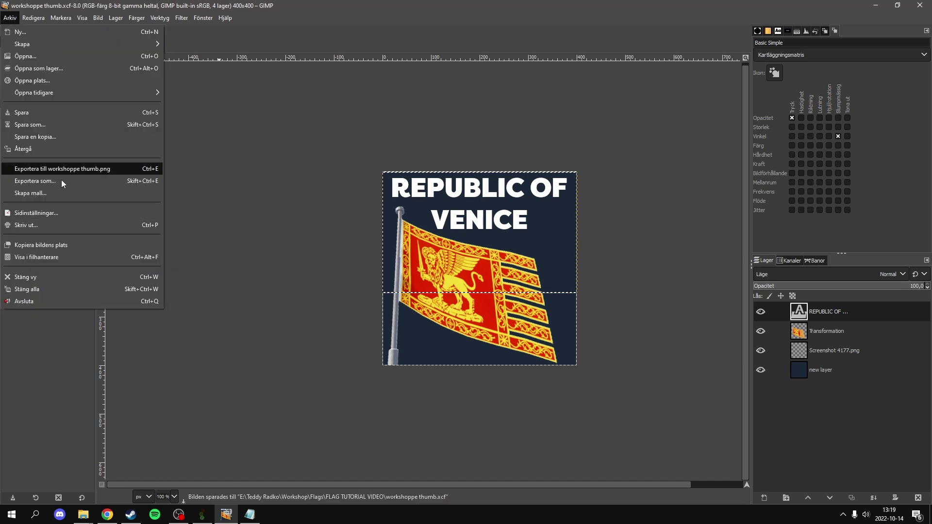
click(62, 182)
key(Return)
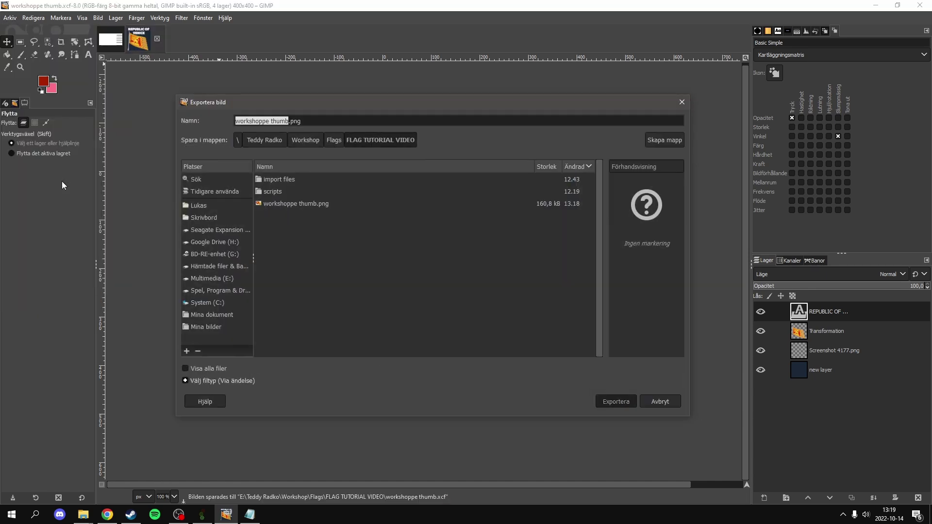
key(Return)
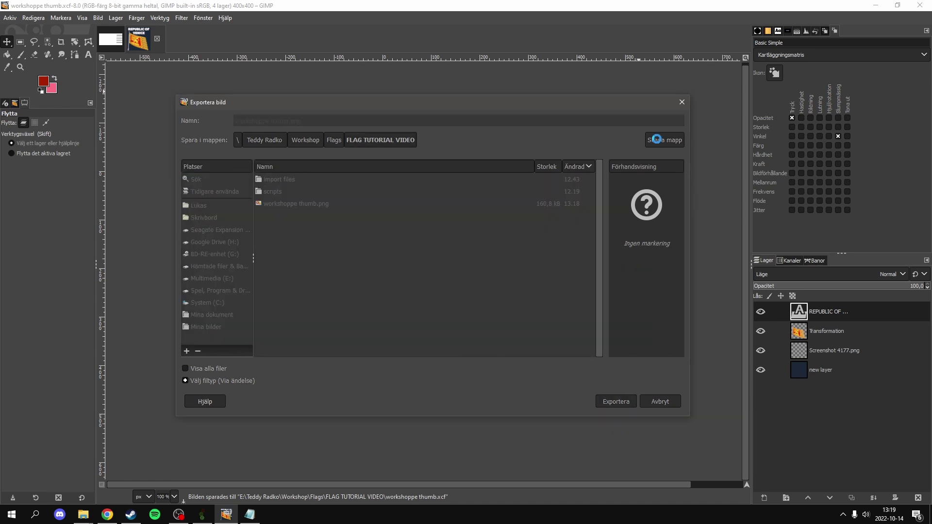
click(487, 379)
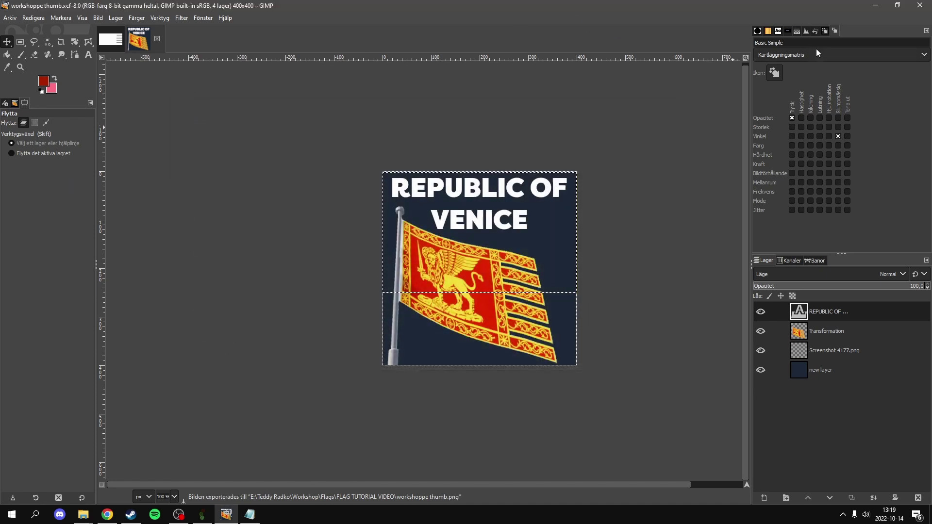
Switch to Load Order Tool and launch Cities: Skylines to its main menu.
click(875, 5)
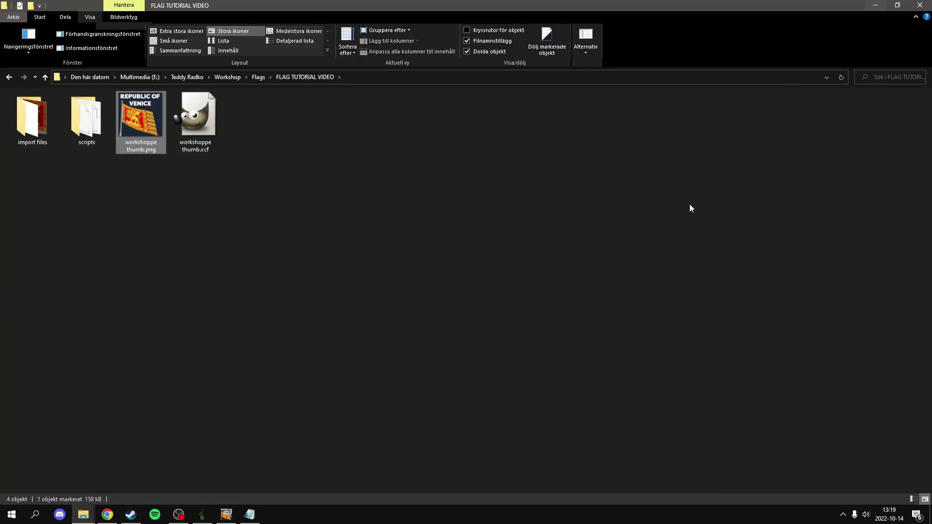
click(203, 514)
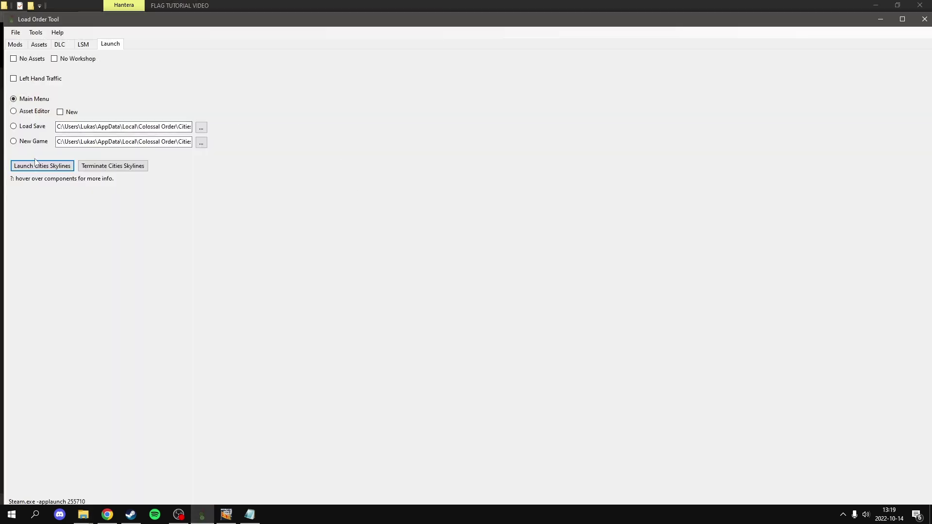
click(879, 18)
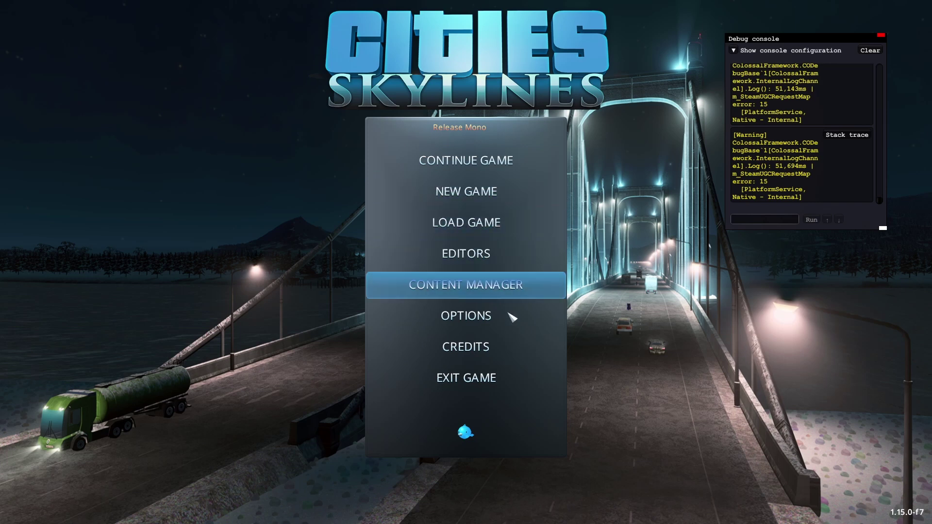
Open the assets list in the Content Manager and search it for "flag".
click(512, 288)
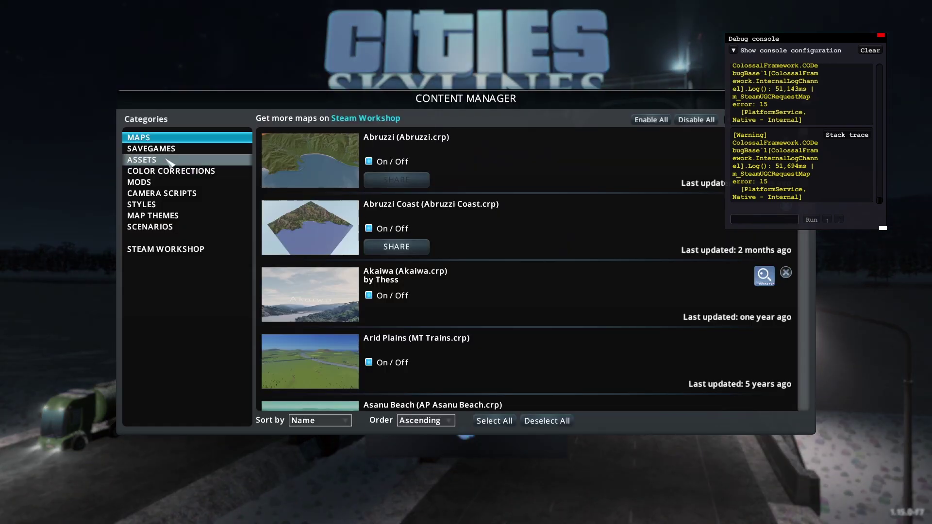
click(170, 162)
drag(554, 100, 470, 87)
scroll(478, 240, down, 3)
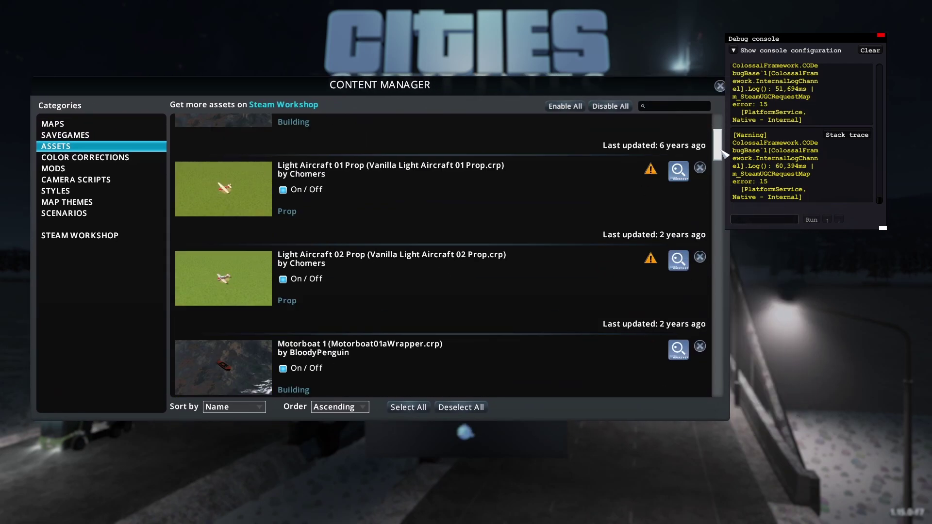
scroll(722, 153, down, 6)
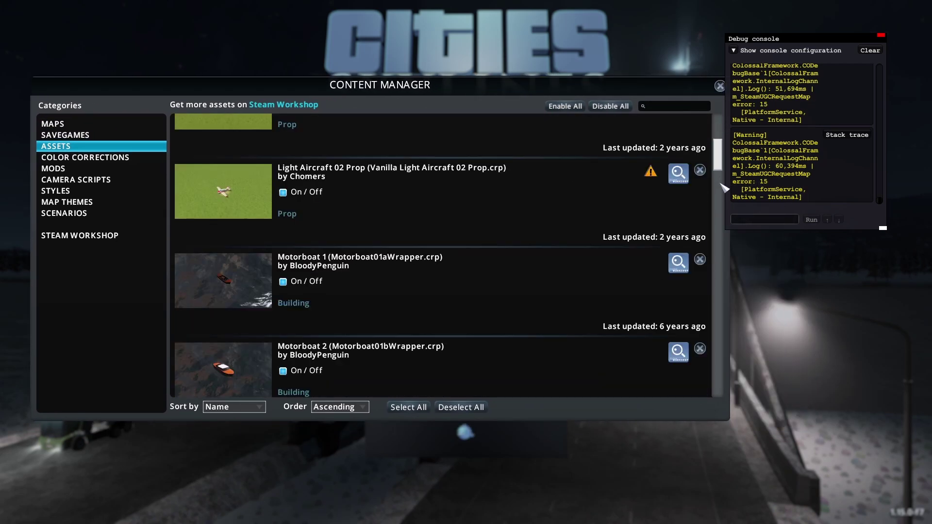
click(672, 109)
text(flag)
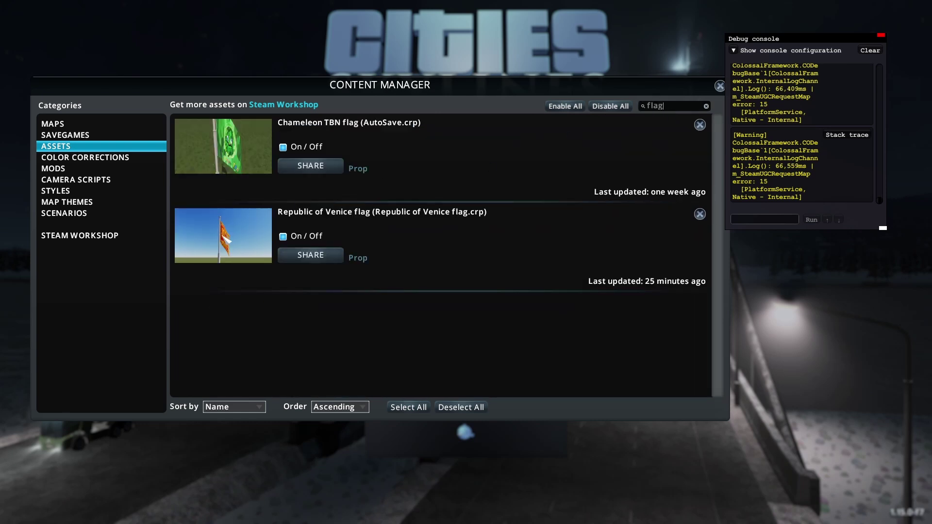
Start sharing the Republic of Venice flag asset and paste workshoppe thumb.png into its Workshop staging folder.
click(332, 261)
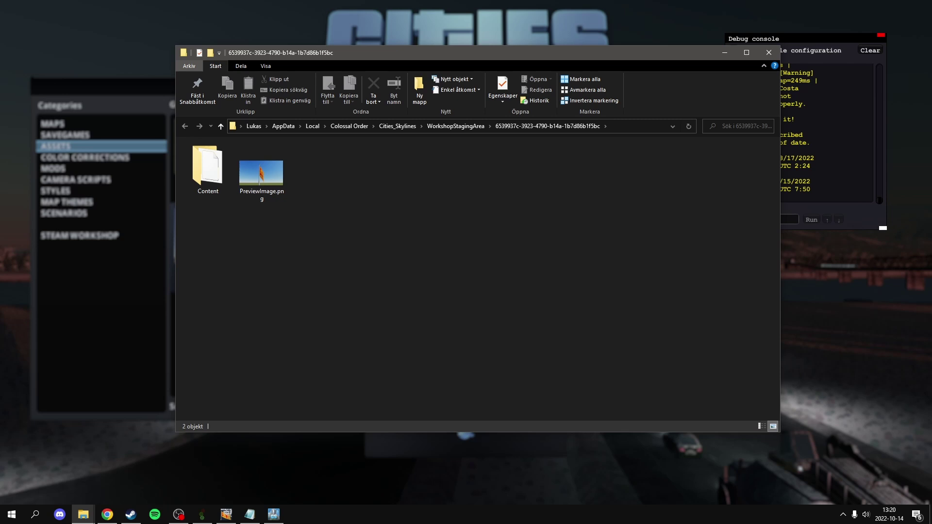
key(alt+Tab)
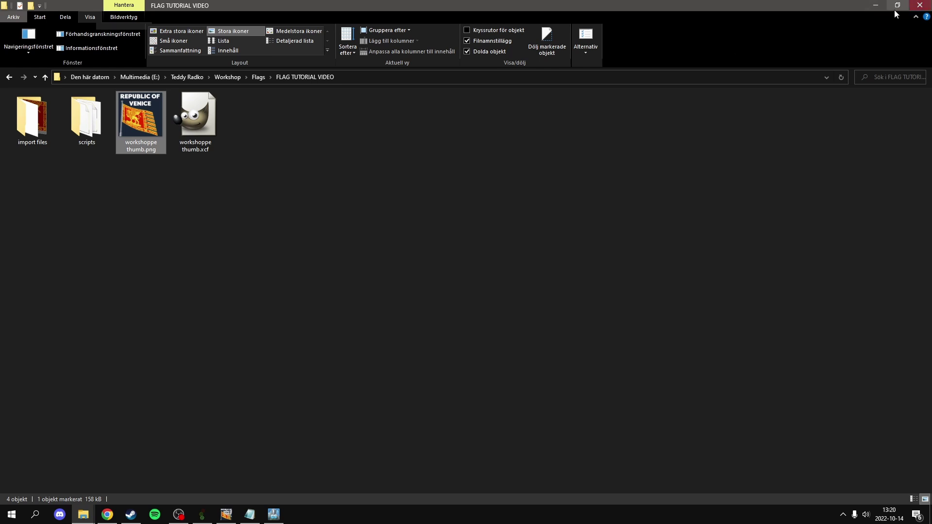
click(876, 5)
right_click(371, 228)
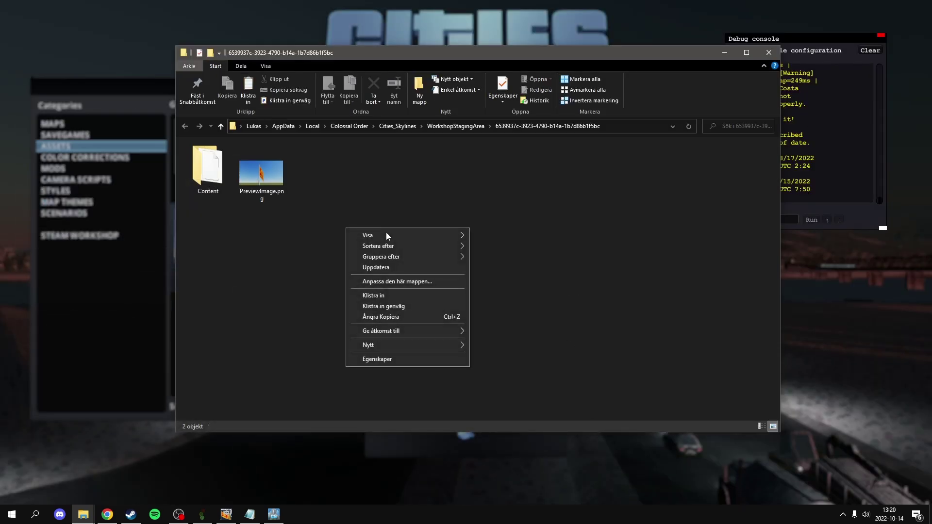
click(386, 295)
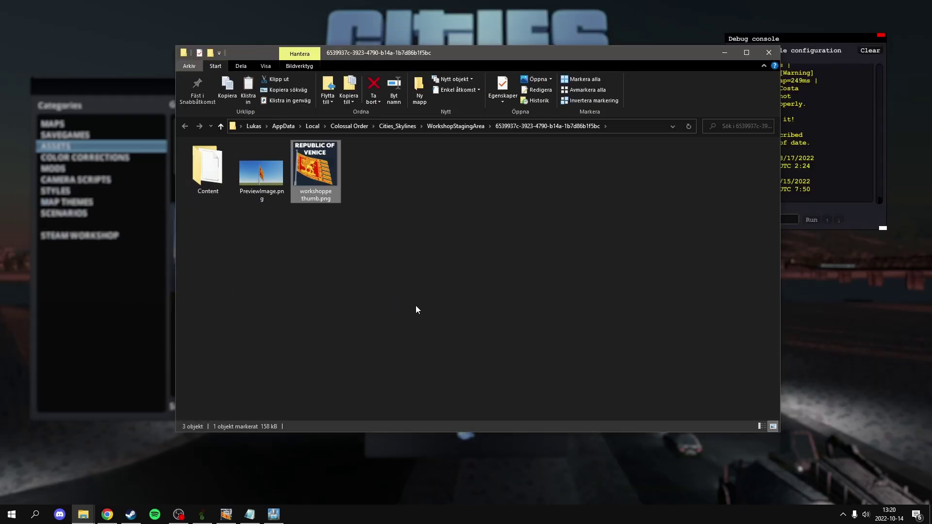
Delete the original PreviewImage.png, rename workshoppe thumb.png as PreviewImage.png and return to the game's publish dialog.
click(260, 180)
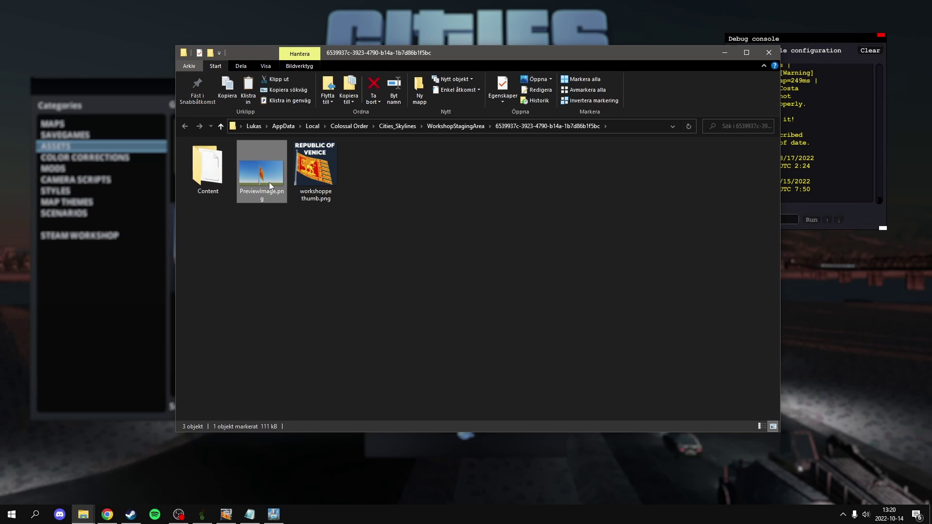
key(F2)
key(ctrl+c)
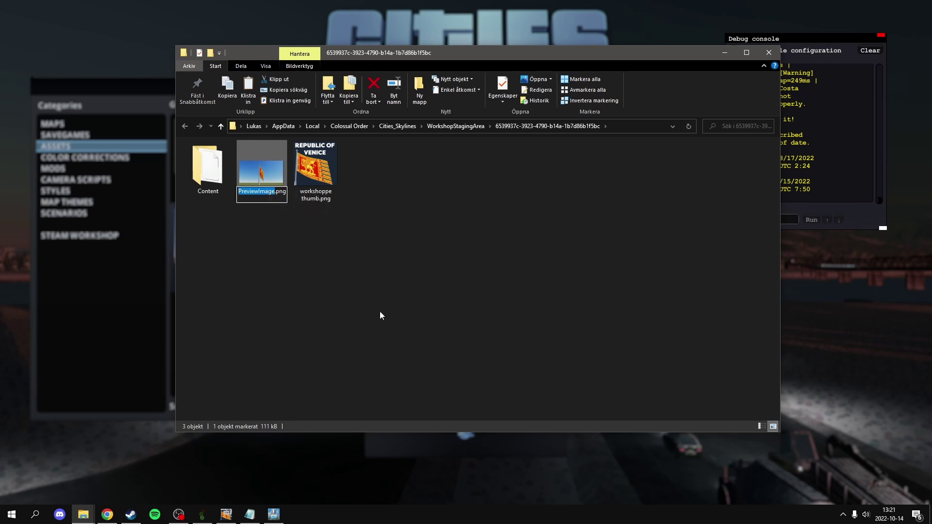
click(381, 314)
click(273, 180)
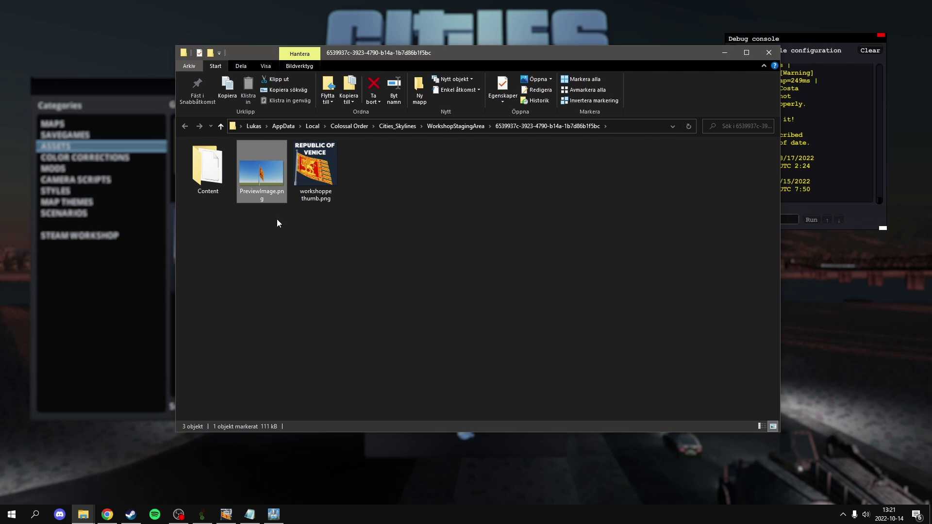
key(Delete)
click(273, 186)
key(F2)
key(ctrl+v)
click(432, 260)
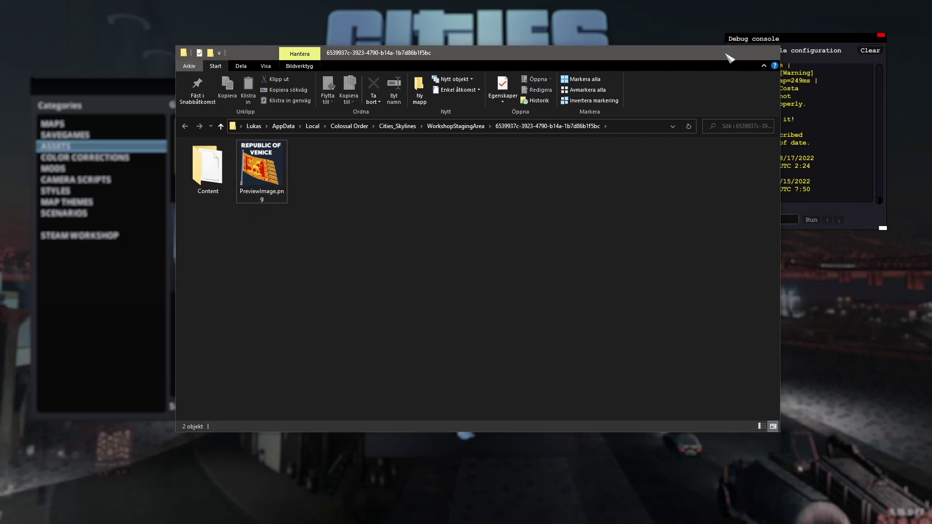
click(725, 52)
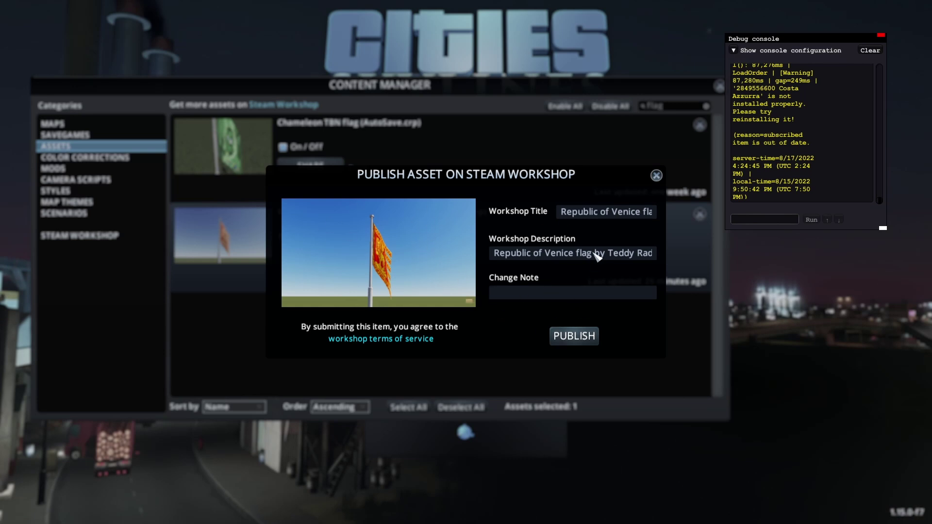
Review the full Workshop title and description of the flag in the publish dialog.
drag(598, 212, 704, 215)
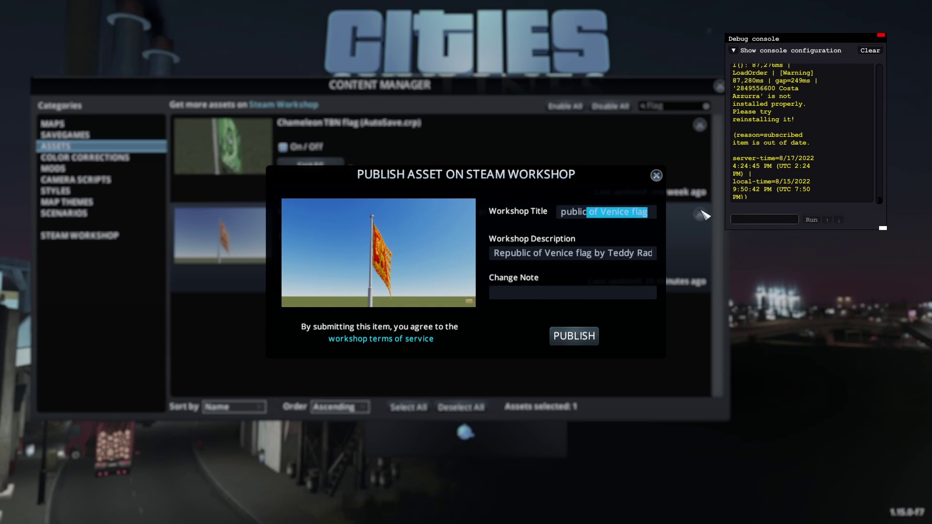
click(730, 215)
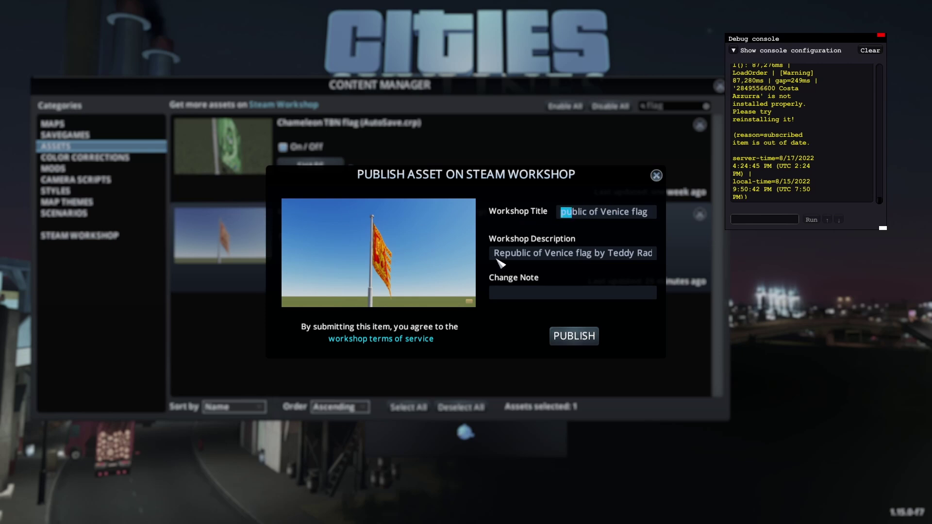
drag(505, 257, 840, 257)
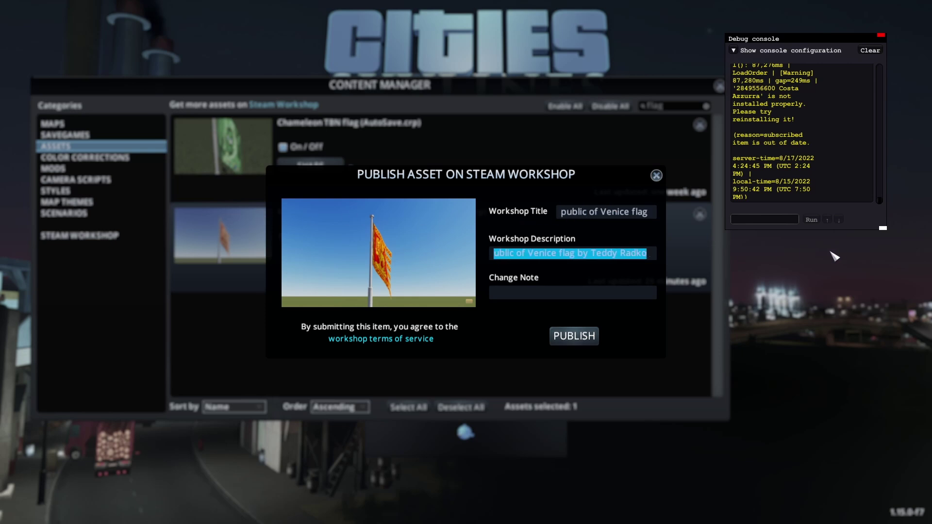
click(624, 253)
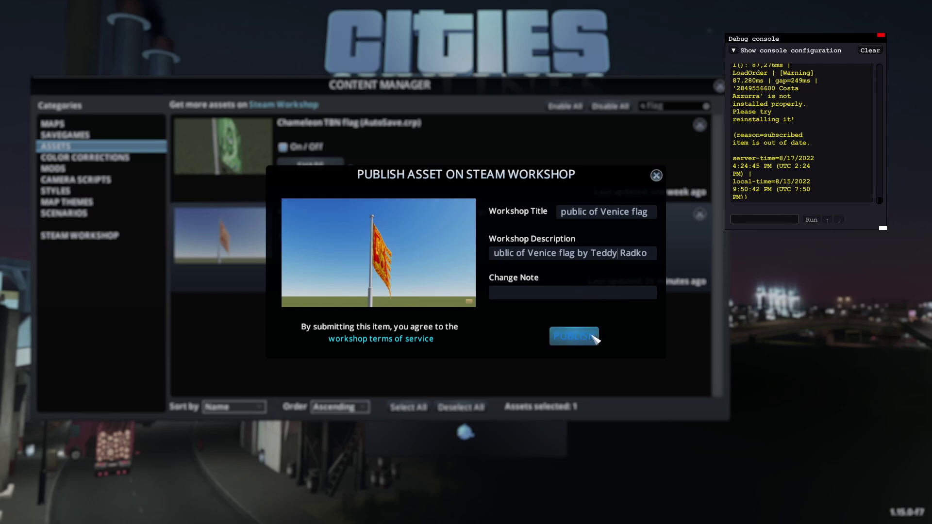
Check the replaced preview image in the staging folder and publish the flag asset on the Steam Workshop.
click(469, 301)
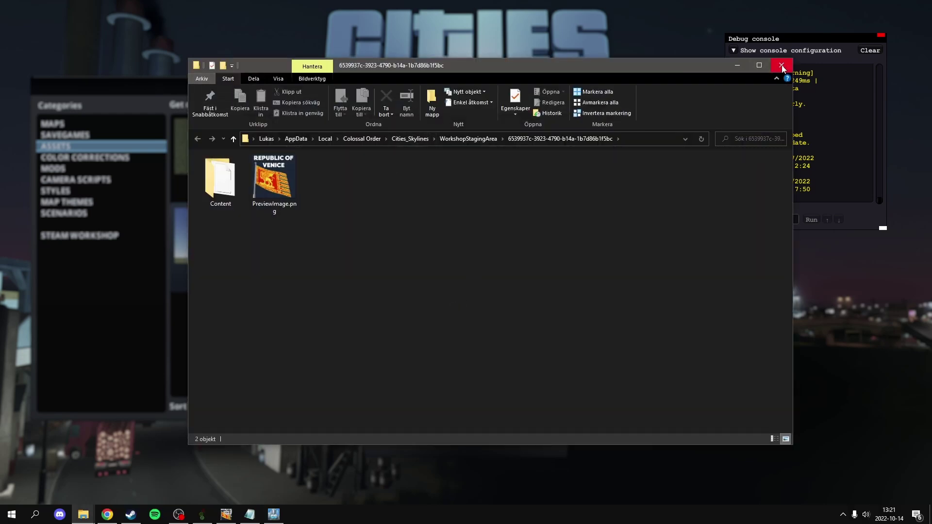
click(737, 65)
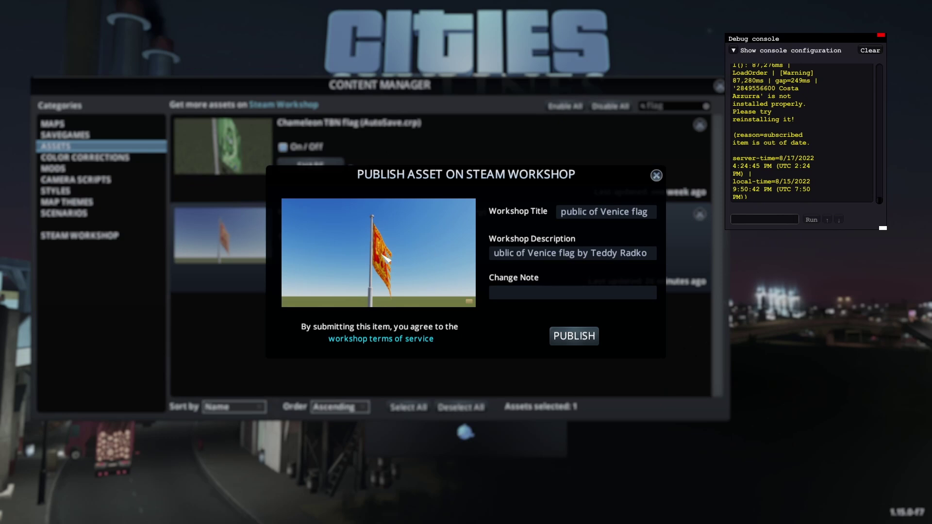
click(573, 295)
click(602, 253)
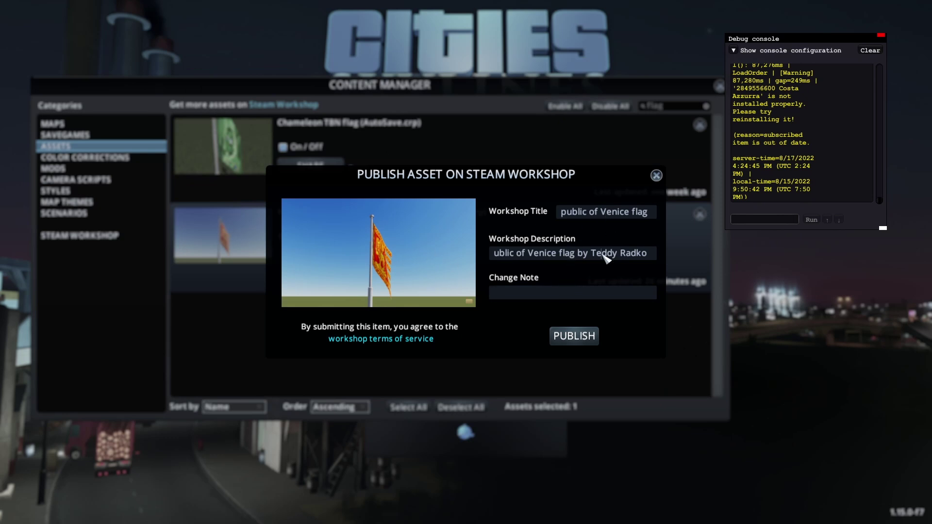
click(576, 342)
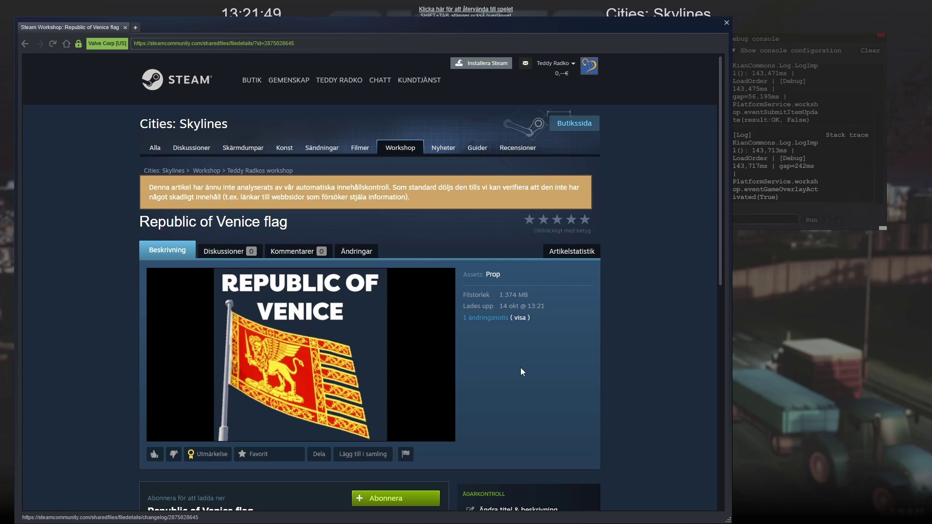
Examine the published flag's Workshop page, including its thumbnail, description, owner controls and visibility options.
scroll(521, 368, down, 2)
scroll(520, 368, down, 3)
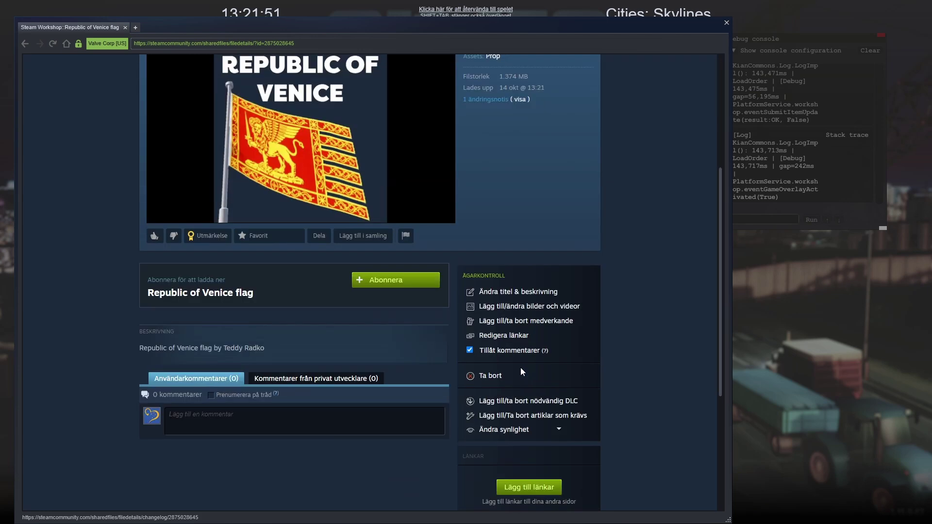
scroll(520, 368, up, 5)
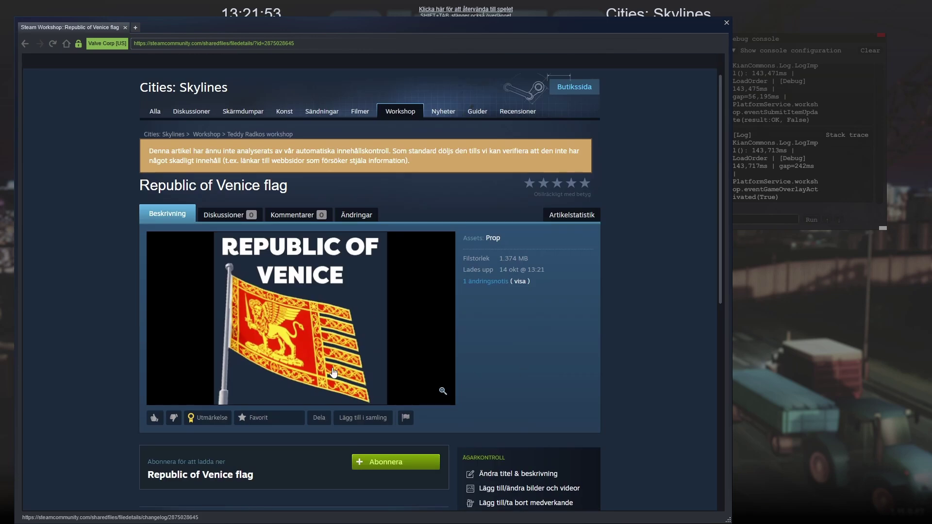
scroll(595, 449, down, 4)
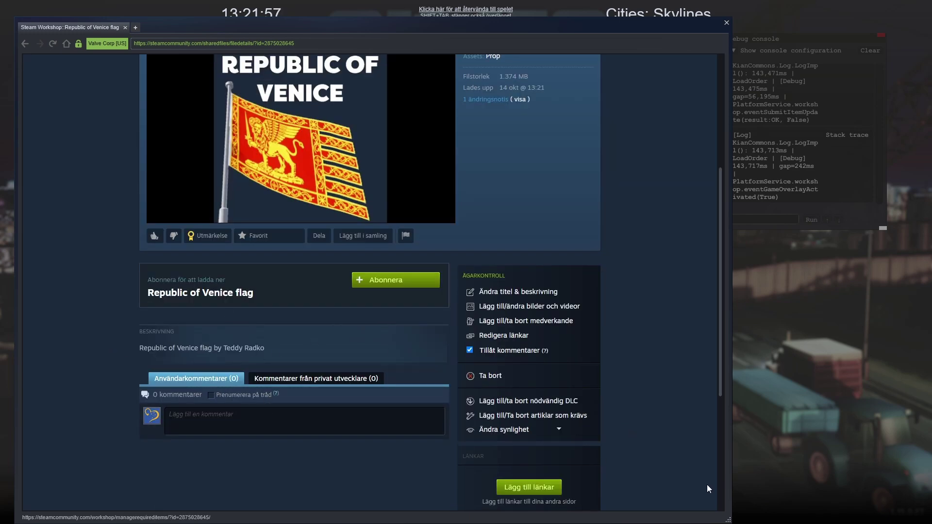
click(553, 435)
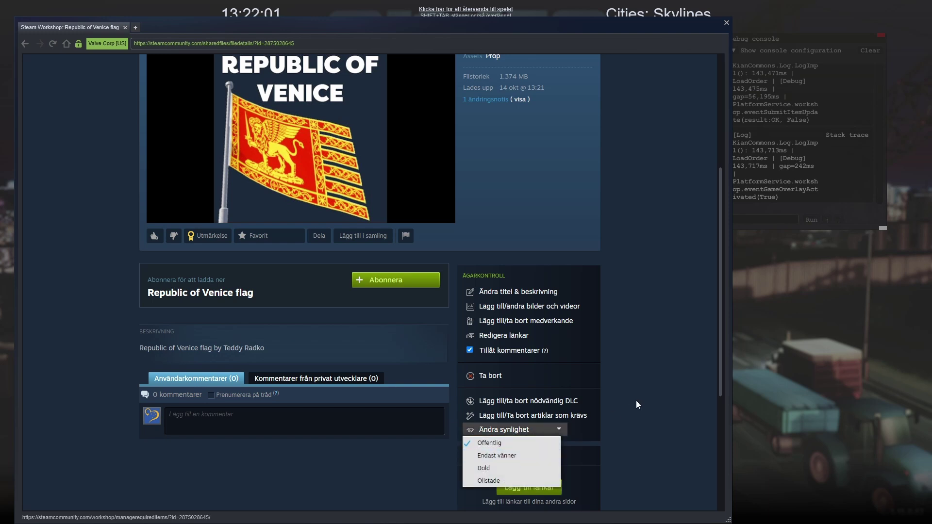
click(237, 327)
scroll(617, 176, up, 3)
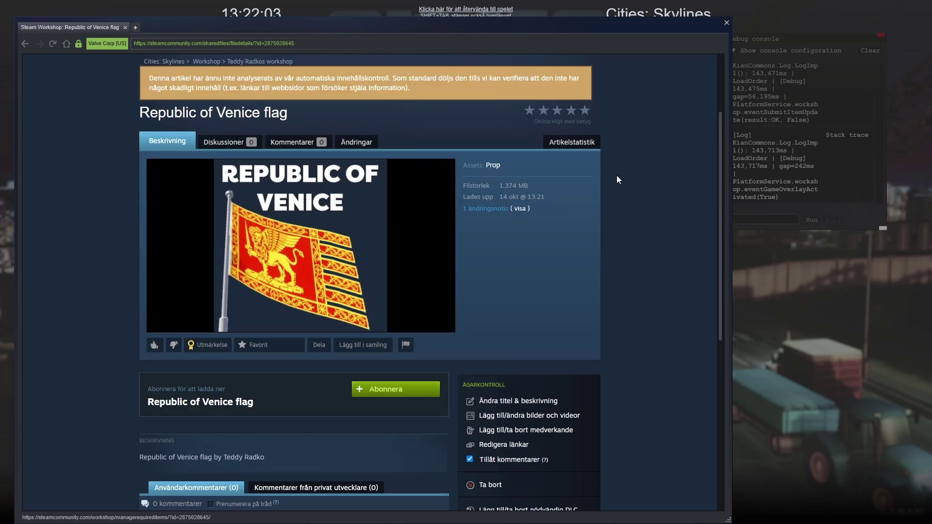